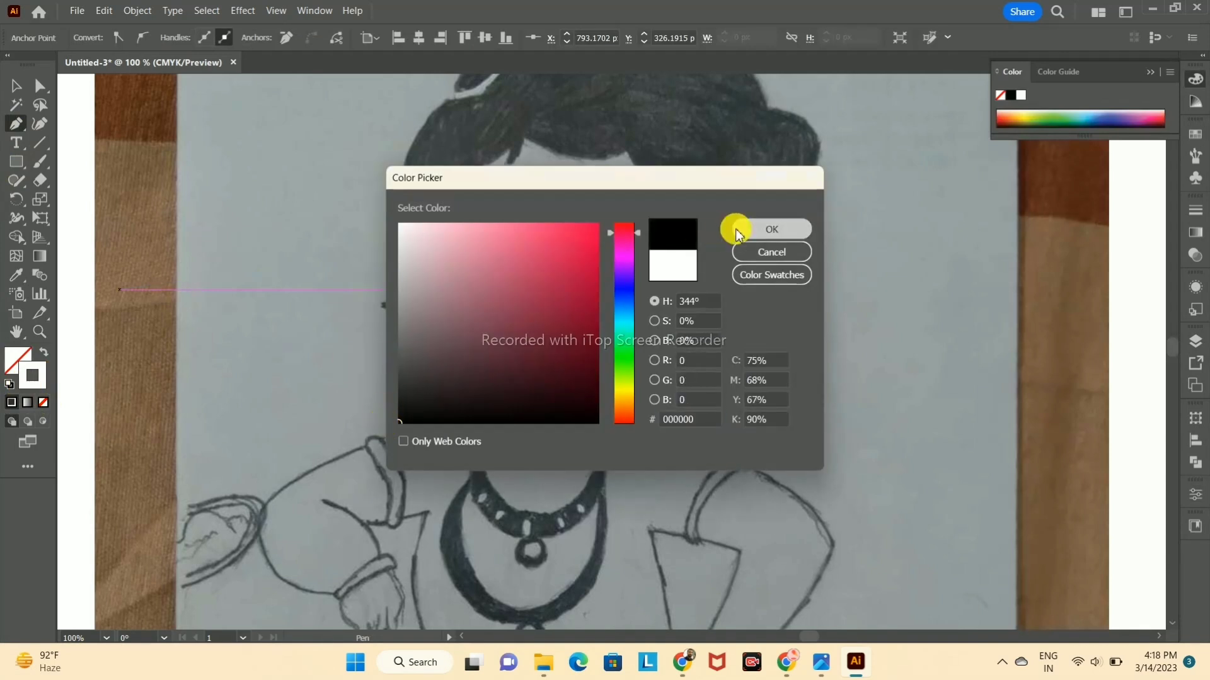
Step: Trace the forehead hairline with the Pen tool, from the left ear's hair lock across the curls to the right temple
{"action": "key", "text": "ctrl+z"}
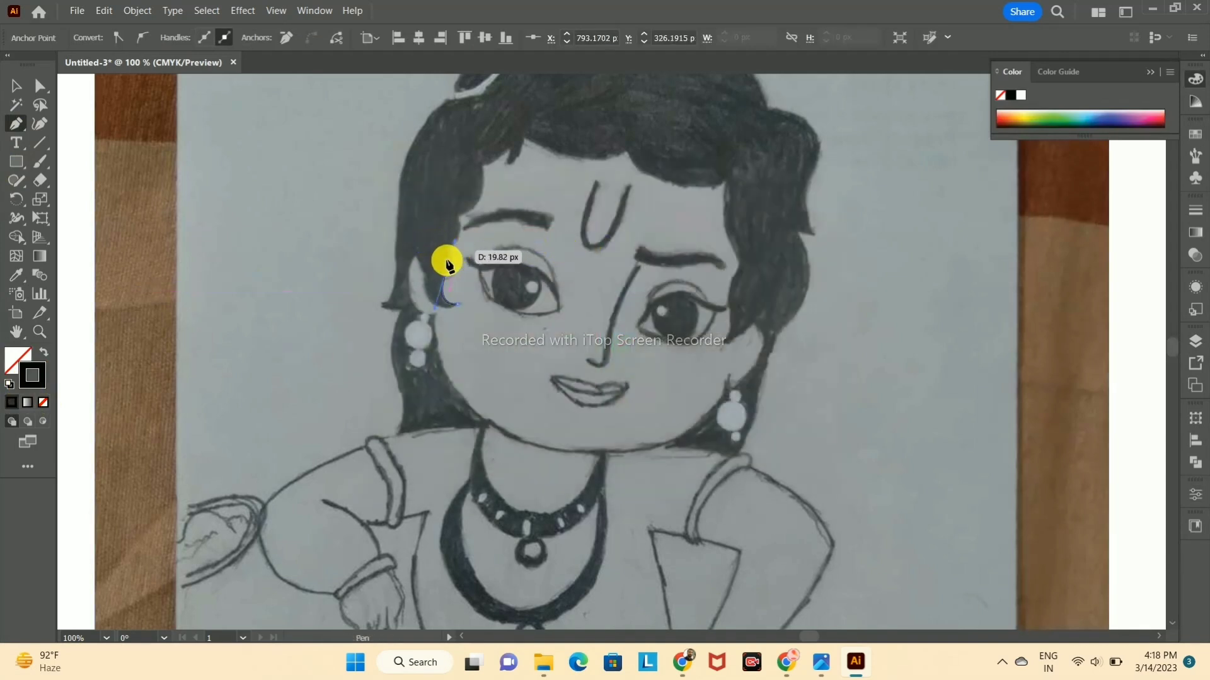
{"action": "left_click_drag", "start_coordinate": [442, 249], "coordinate": [454, 237]}
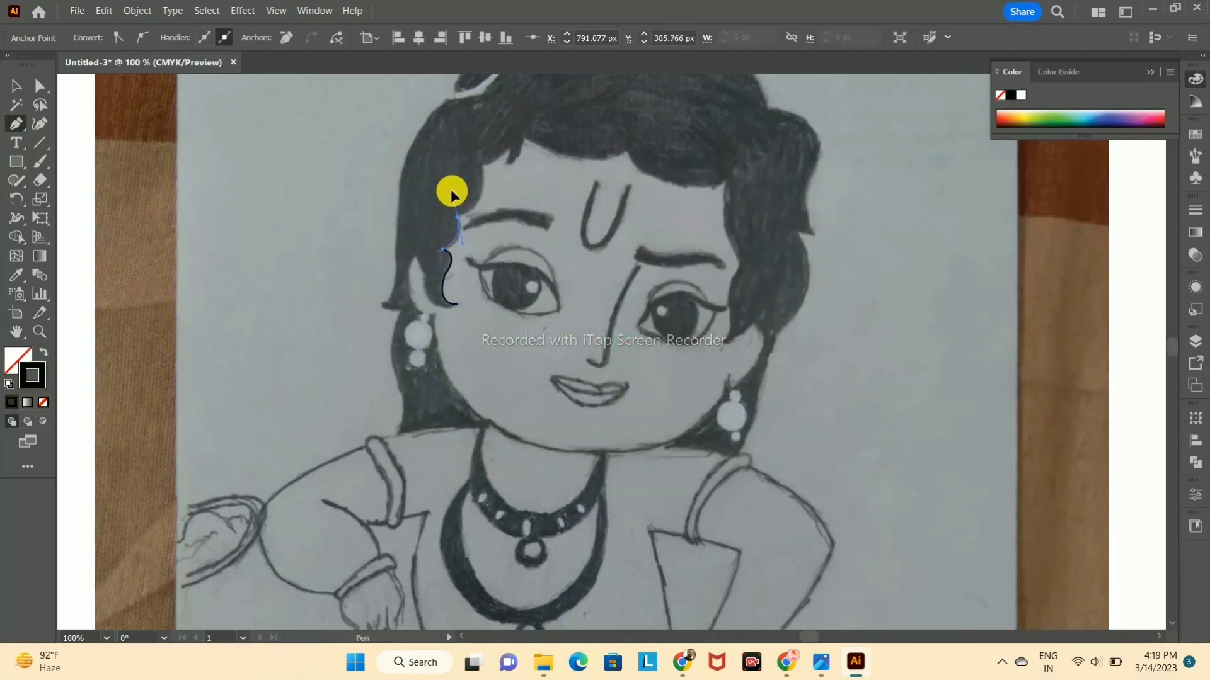
{"action": "mouse_move", "coordinate": [483, 163]}
{"action": "left_mouse_down"}
{"action": "mouse_move", "coordinate": [478, 139]}
{"action": "mouse_move", "coordinate": [489, 171]}
{"action": "mouse_move", "coordinate": [500, 165]}
{"action": "left_mouse_up"}
{"action": "left_click_drag", "start_coordinate": [528, 110], "coordinate": [529, 108]}
{"action": "left_click", "coordinate": [525, 139]}
{"action": "left_click_drag", "start_coordinate": [627, 153], "coordinate": [677, 131]}
{"action": "left_click", "coordinate": [627, 154]}
{"action": "left_click_drag", "start_coordinate": [726, 181], "coordinate": [769, 148]}
{"action": "left_click", "coordinate": [725, 182]}
{"action": "left_click_drag", "start_coordinate": [740, 264], "coordinate": [778, 300]}
{"action": "left_click", "coordinate": [740, 263]}
Step: Continue the face path around the right ear and along the jaw and chin up to the left ear lobe
{"action": "left_click", "coordinate": [719, 342]}
{"action": "left_click", "coordinate": [752, 325]}
{"action": "left_click_drag", "start_coordinate": [747, 376], "coordinate": [714, 416]}
{"action": "left_click", "coordinate": [748, 376]}
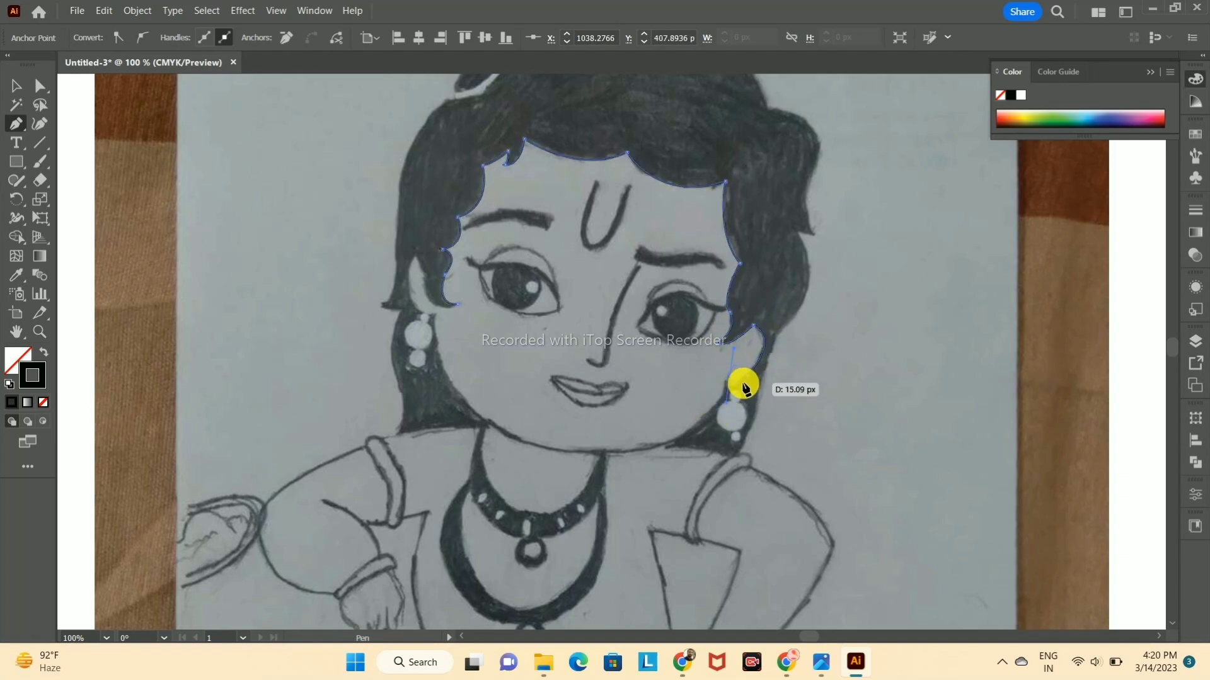
{"action": "left_click_drag", "start_coordinate": [561, 451], "coordinate": [515, 437]}
{"action": "left_click_drag", "start_coordinate": [417, 423], "coordinate": [417, 424]}
{"action": "left_click", "coordinate": [561, 451]}
{"action": "left_click_drag", "start_coordinate": [435, 313], "coordinate": [435, 191]}
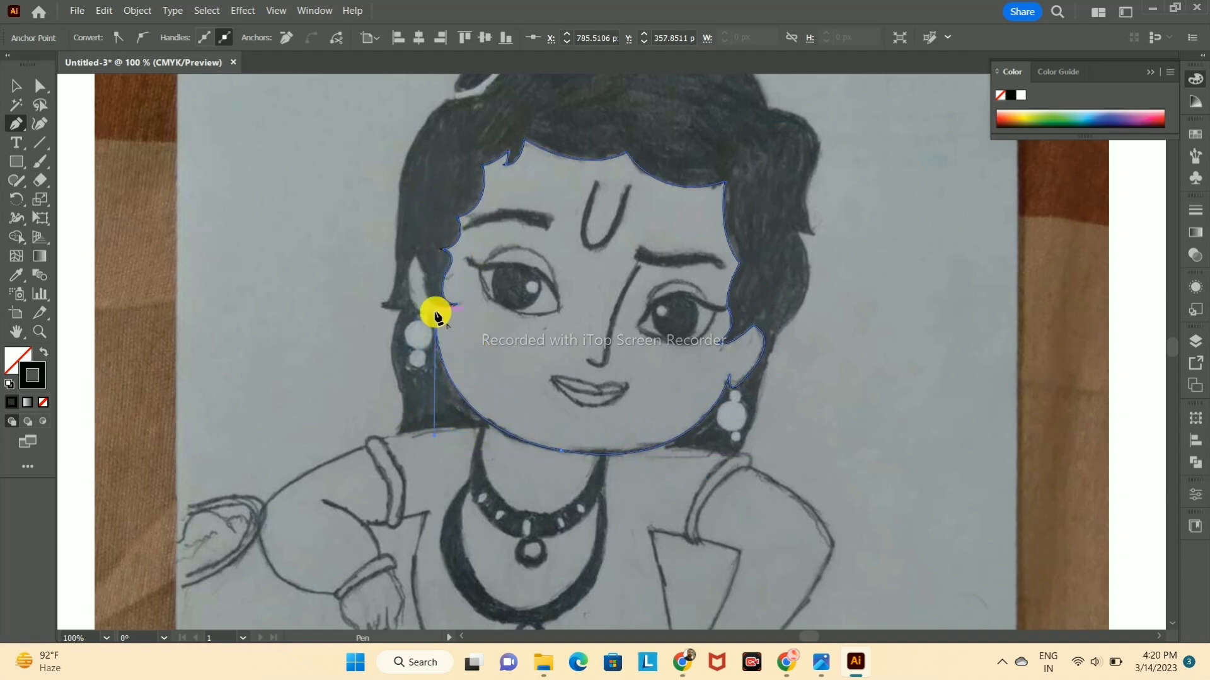
Step: Trace the left ear to close the face outline at the hair lock, and check the path in Outline view
{"action": "left_click_drag", "start_coordinate": [413, 259], "coordinate": [426, 201]}
{"action": "key", "text": "ctrl+z"}
{"action": "left_click", "coordinate": [413, 257]}
{"action": "left_click_drag", "start_coordinate": [436, 300], "coordinate": [428, 300]}
{"action": "left_click_drag", "start_coordinate": [425, 276], "coordinate": [496, 293]}
{"action": "scroll", "coordinate": [391, 249], "scroll_direction": "up", "scroll_amount": 4}
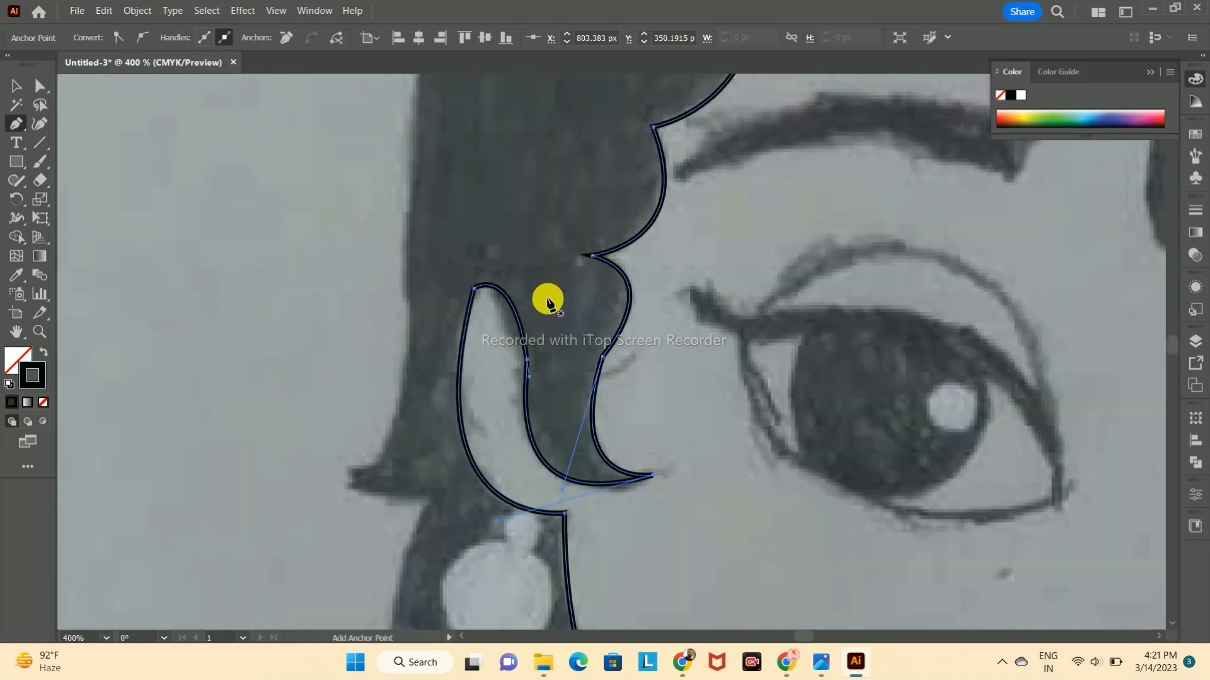
{"action": "scroll", "coordinate": [540, 297], "scroll_direction": "down", "scroll_amount": 4}
{"action": "key", "text": "v"}
{"action": "key", "text": "ctrl+y"}
{"action": "key", "text": "ctrl+y"}
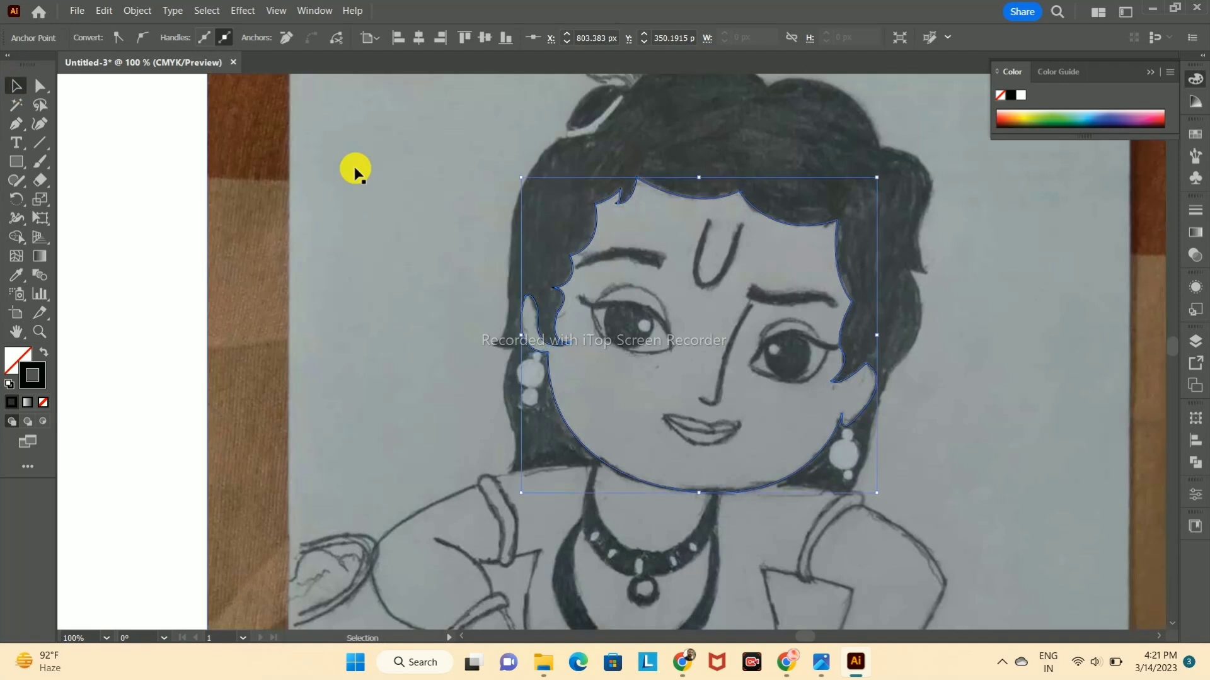
Step: Start a Pen path for the outer hair at the left jaw and trace the hair's left side past the pointed tip
{"action": "left_click", "coordinate": [16, 126]}
{"action": "left_click_drag", "start_coordinate": [549, 470], "coordinate": [503, 476]}
{"action": "left_click", "coordinate": [507, 473]}
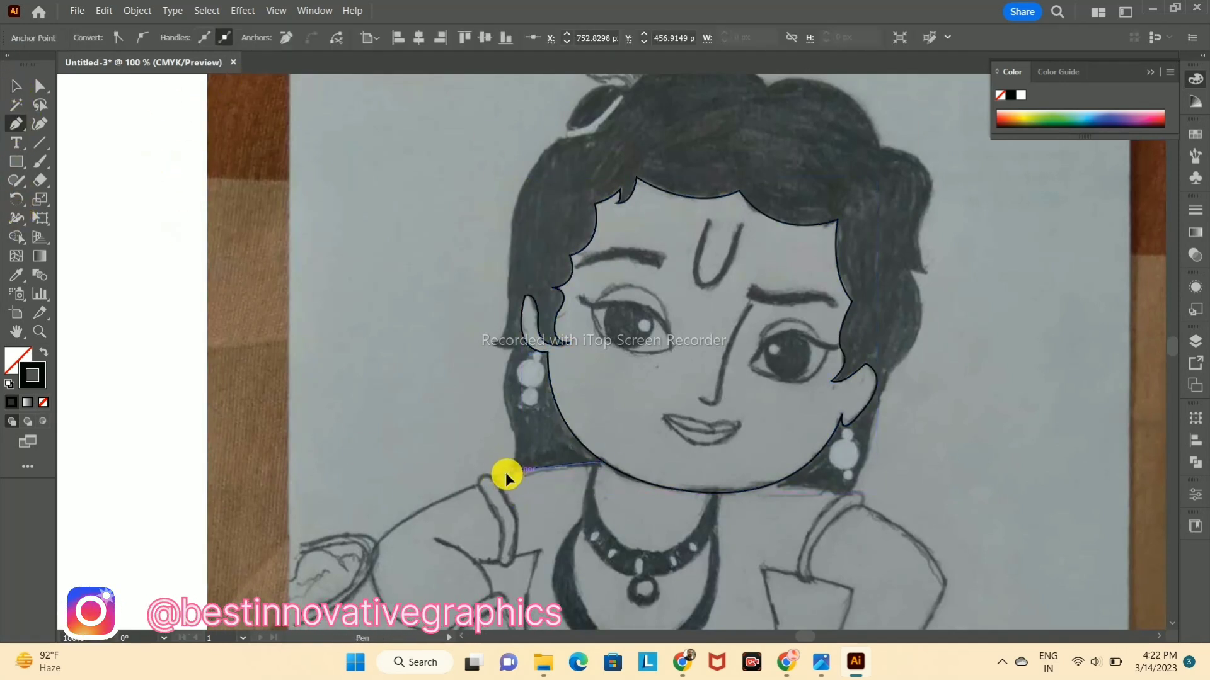
{"action": "left_click_drag", "start_coordinate": [513, 427], "coordinate": [501, 405]}
{"action": "left_click_drag", "start_coordinate": [525, 331], "coordinate": [518, 253]}
{"action": "left_click", "coordinate": [517, 348]}
{"action": "left_click", "coordinate": [492, 346]}
{"action": "key", "text": "ctrl+z"}
{"action": "left_click_drag", "start_coordinate": [508, 298], "coordinate": [508, 254]}
{"action": "left_click", "coordinate": [508, 297]}
Step: Continue the outer hair path up and over the curls at the crown of the head
{"action": "left_click_drag", "start_coordinate": [558, 140], "coordinate": [667, 105]}
{"action": "left_click", "coordinate": [558, 141]}
{"action": "key", "text": "space"}
{"action": "left_click_drag", "start_coordinate": [663, 101], "coordinate": [555, 314]}
{"action": "left_click", "coordinate": [516, 299]}
{"action": "left_click_drag", "start_coordinate": [659, 296], "coordinate": [717, 494]}
{"action": "left_click", "coordinate": [660, 296]}
Step: Continue the outer hair path around the right-hand curls and down to beside the right earring
{"action": "left_click", "coordinate": [773, 362]}
{"action": "left_click", "coordinate": [816, 421]}
{"action": "left_click", "coordinate": [818, 485]}
{"action": "left_click", "coordinate": [781, 427]}
{"action": "left_click", "coordinate": [759, 484]}
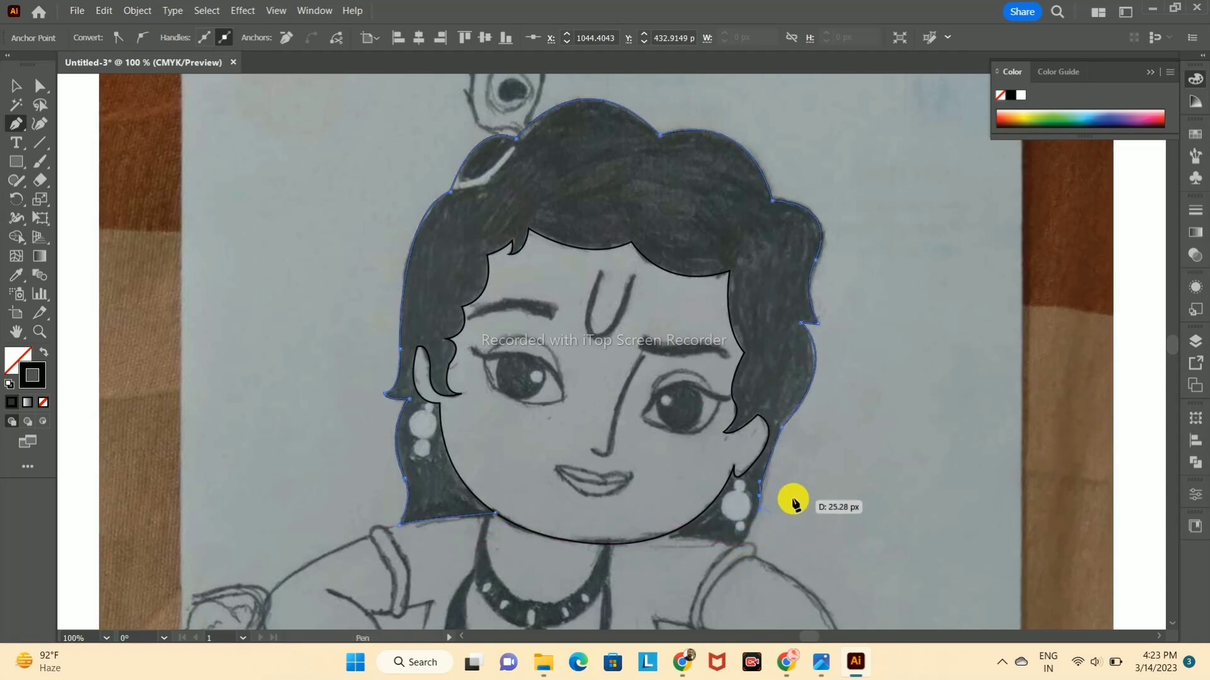
Step: Resume the hair path beside the right earring and finish it around the lower hair tip to the chin line
{"action": "scroll", "coordinate": [787, 529], "scroll_direction": "up", "scroll_amount": 1}
{"action": "key", "text": "super"}
{"action": "key", "text": "super"}
{"action": "left_click", "coordinate": [785, 542], "text": "ctrl"}
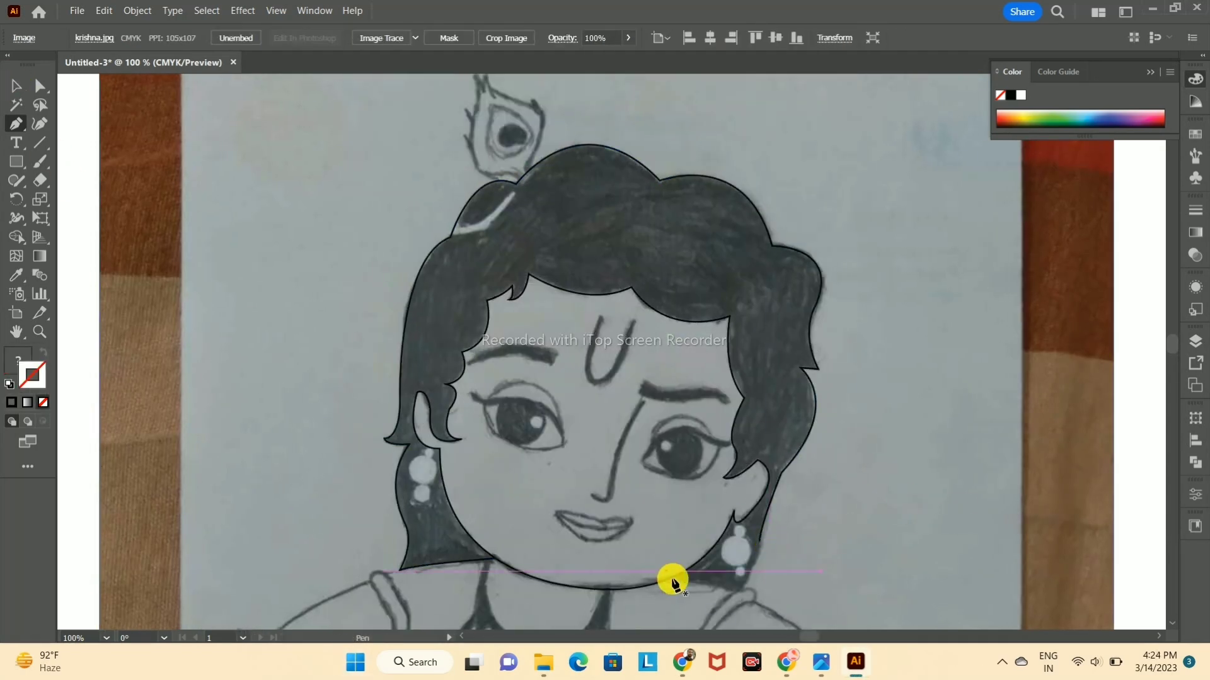
{"action": "left_click", "coordinate": [756, 550]}
{"action": "scroll", "coordinate": [748, 548], "scroll_direction": "up", "scroll_amount": 4}
{"action": "scroll", "coordinate": [693, 630], "scroll_direction": "down", "scroll_amount": 3}
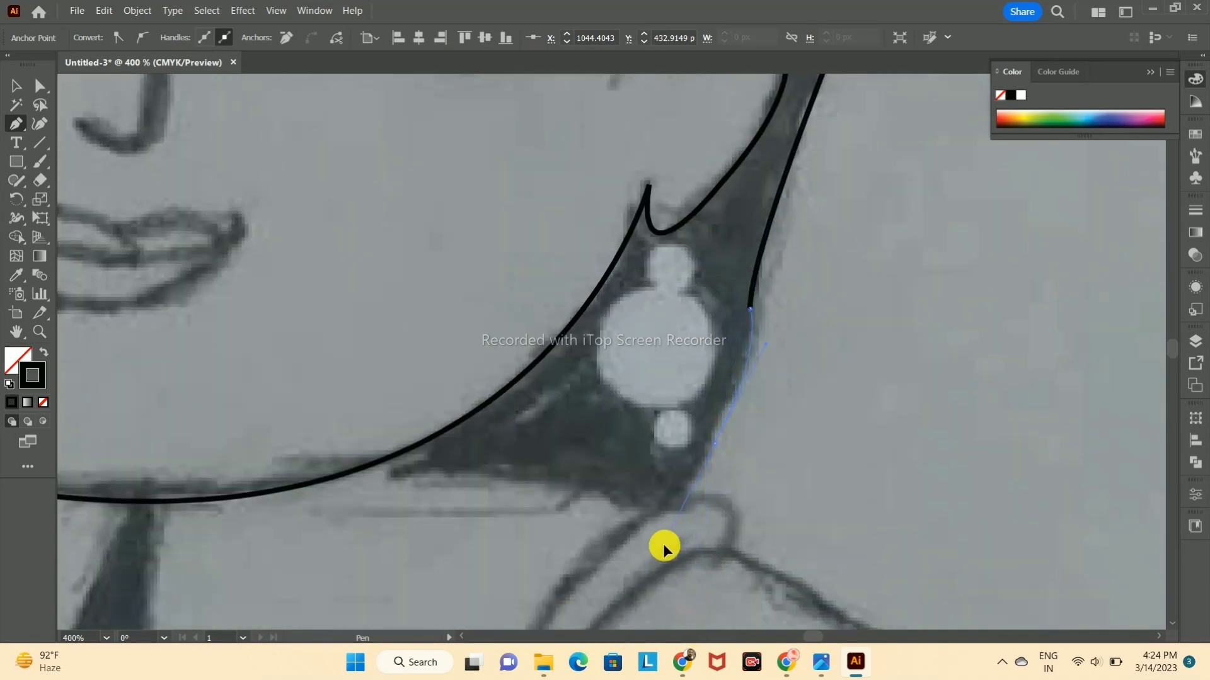
{"action": "left_click_drag", "start_coordinate": [675, 501], "coordinate": [655, 509]}
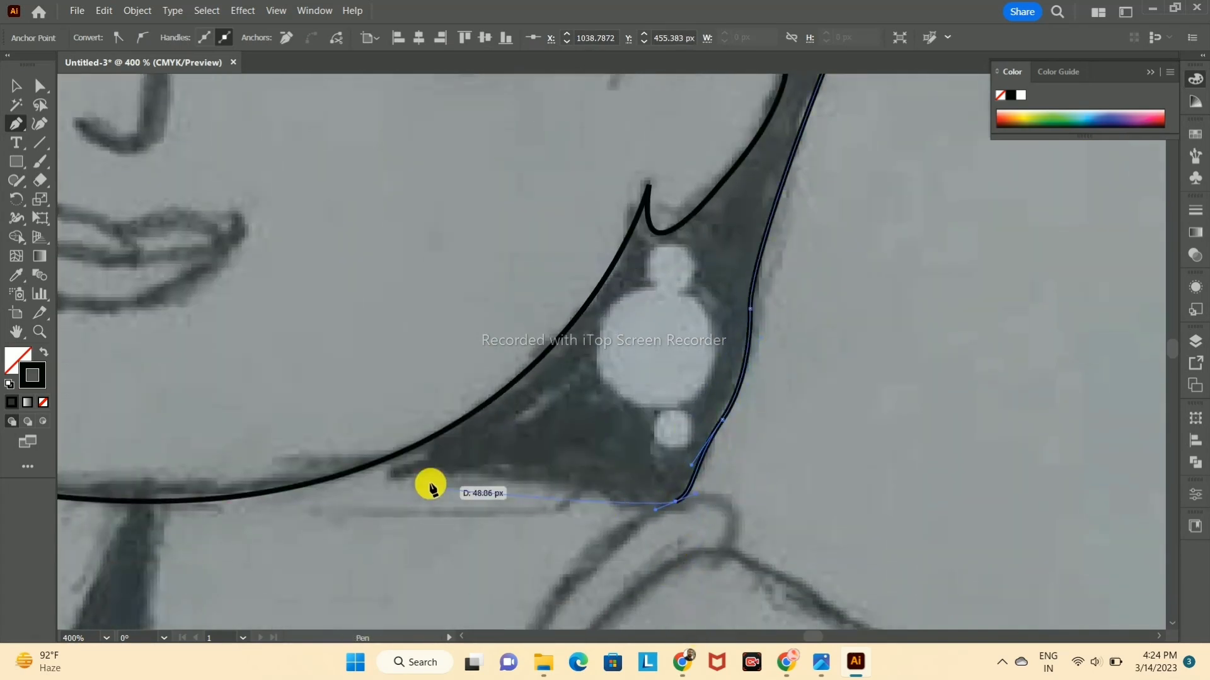
{"action": "left_click_drag", "start_coordinate": [373, 464], "coordinate": [360, 483]}
{"action": "scroll", "coordinate": [405, 470], "scroll_direction": "down", "scroll_amount": 6}
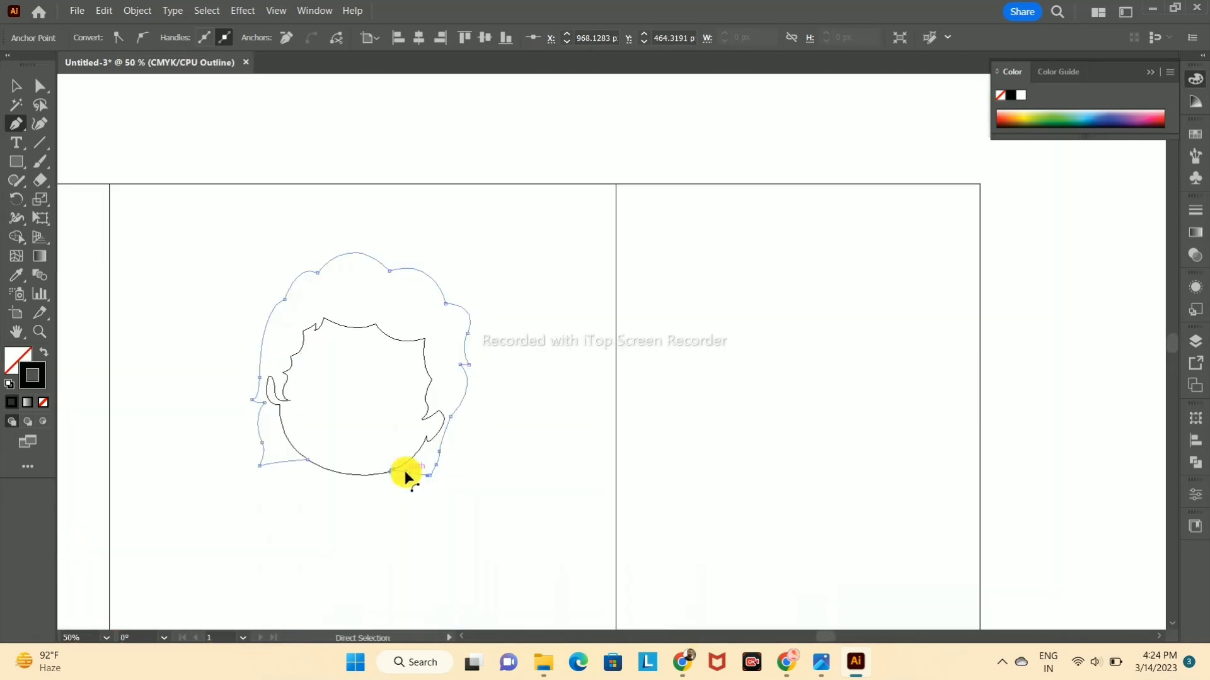
{"action": "left_click", "coordinate": [17, 89]}
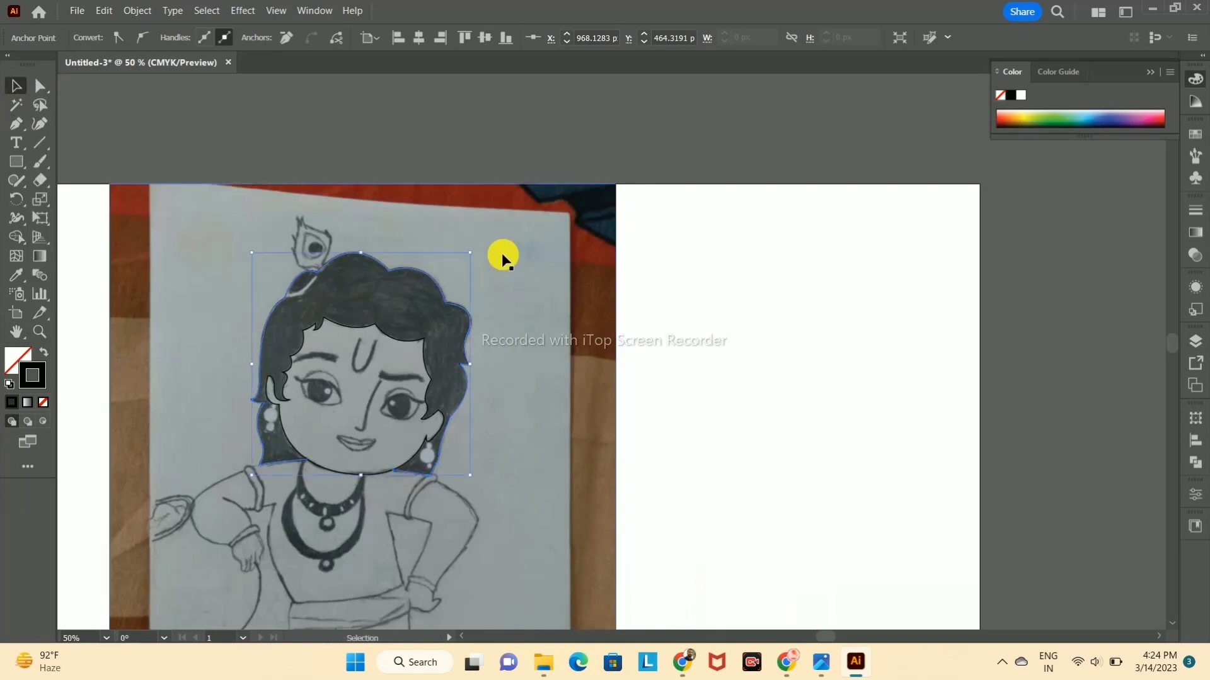
Step: Trace the left eyebrow as a single curved Pen path and deselect it
{"action": "key", "text": "p"}
{"action": "scroll", "coordinate": [296, 368], "scroll_direction": "up", "scroll_amount": 4}
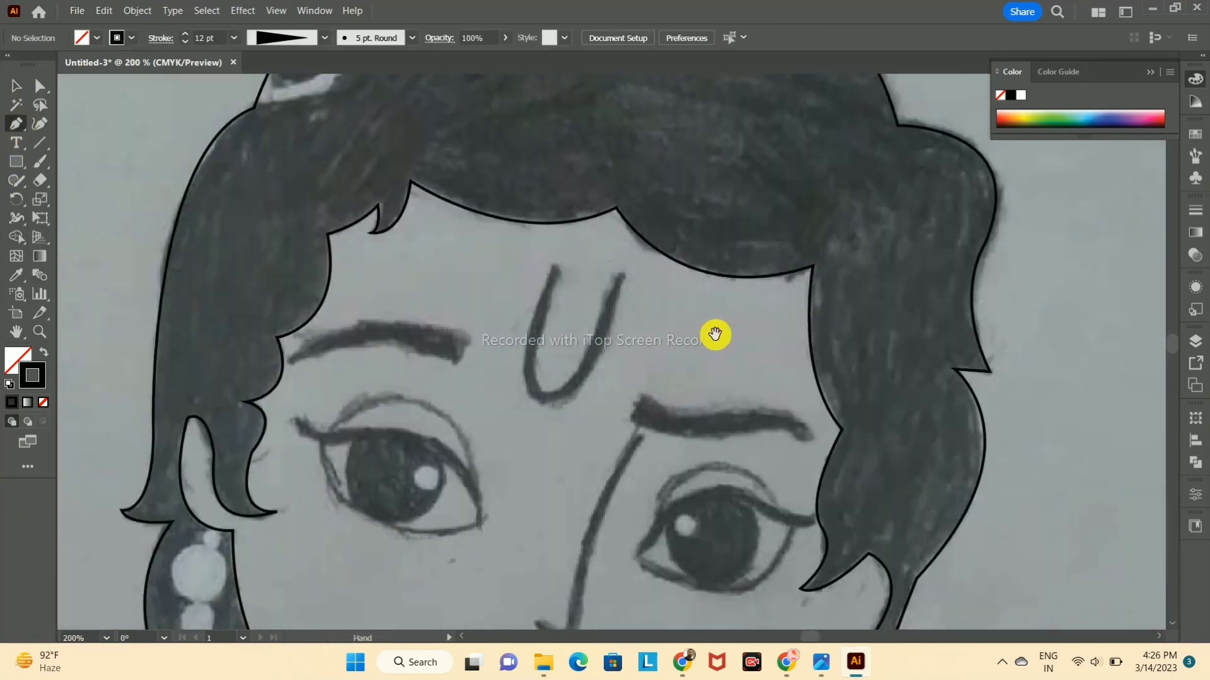
{"action": "left_click", "coordinate": [459, 347]}
{"action": "left_click_drag", "start_coordinate": [292, 362], "coordinate": [249, 413]}
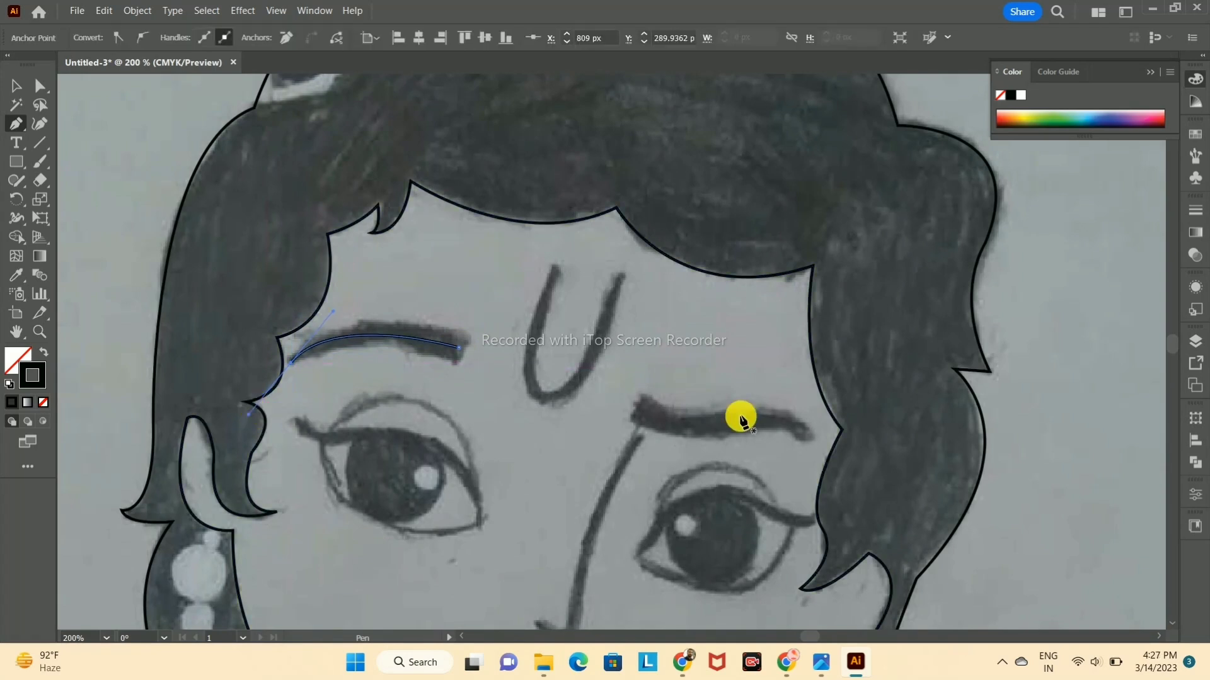
{"action": "left_click", "coordinate": [18, 87]}
{"action": "left_click", "coordinate": [113, 139]}
Step: Trace the right eyebrow as a curved Pen path and give it a solid black stroke
{"action": "left_click", "coordinate": [18, 125]}
{"action": "left_click", "coordinate": [644, 414]}
{"action": "left_click_drag", "start_coordinate": [746, 421], "coordinate": [781, 405]}
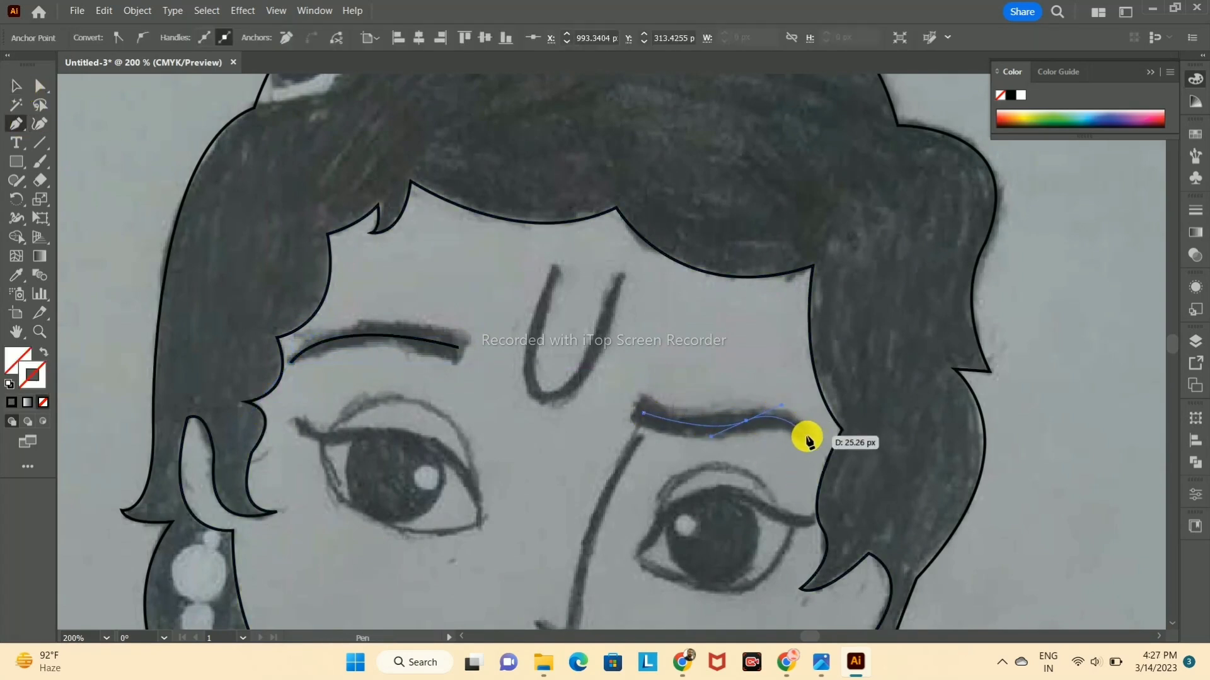
{"action": "left_click", "coordinate": [807, 435]}
{"action": "left_click", "coordinate": [17, 87]}
{"action": "left_click", "coordinate": [1020, 304]}
{"action": "left_click", "coordinate": [715, 427]}
{"action": "left_click", "coordinate": [11, 402]}
{"action": "left_click", "coordinate": [735, 387]}
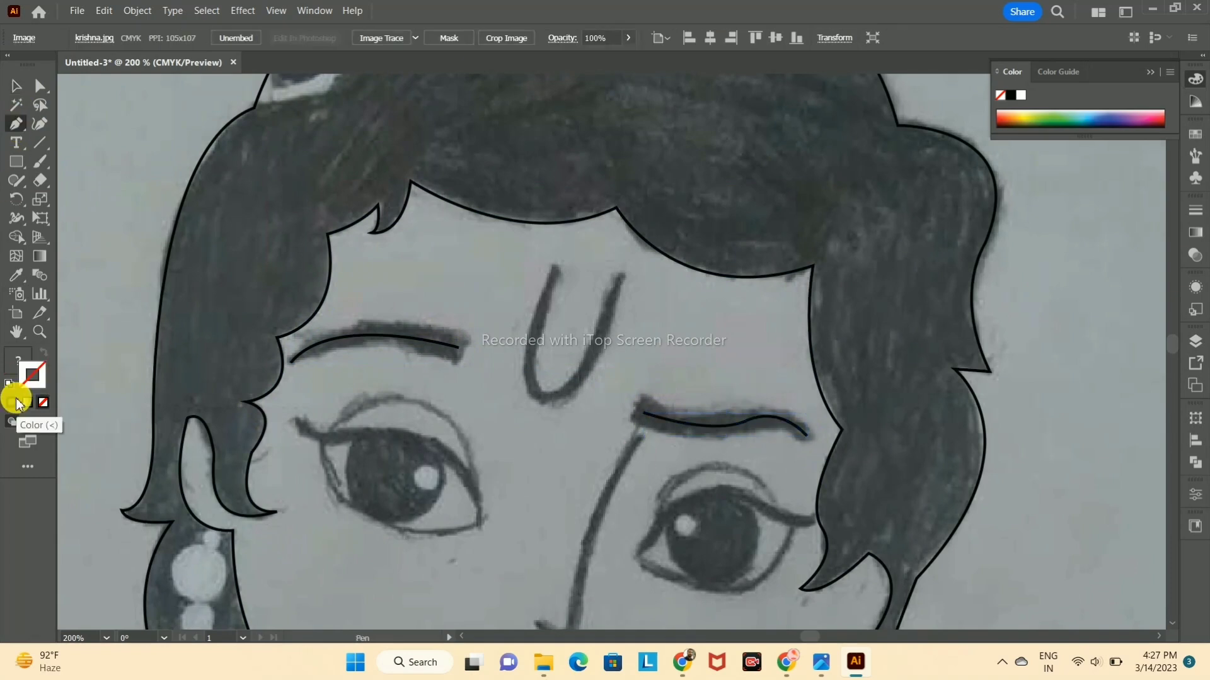
Step: Trace the nose line from the right eyebrow down to the nose tip and give it a solid black stroke
{"action": "left_click", "coordinate": [638, 437]}
{"action": "scroll", "coordinate": [605, 434], "scroll_direction": "down", "scroll_amount": 2}
{"action": "left_click_drag", "start_coordinate": [567, 552], "coordinate": [572, 561]}
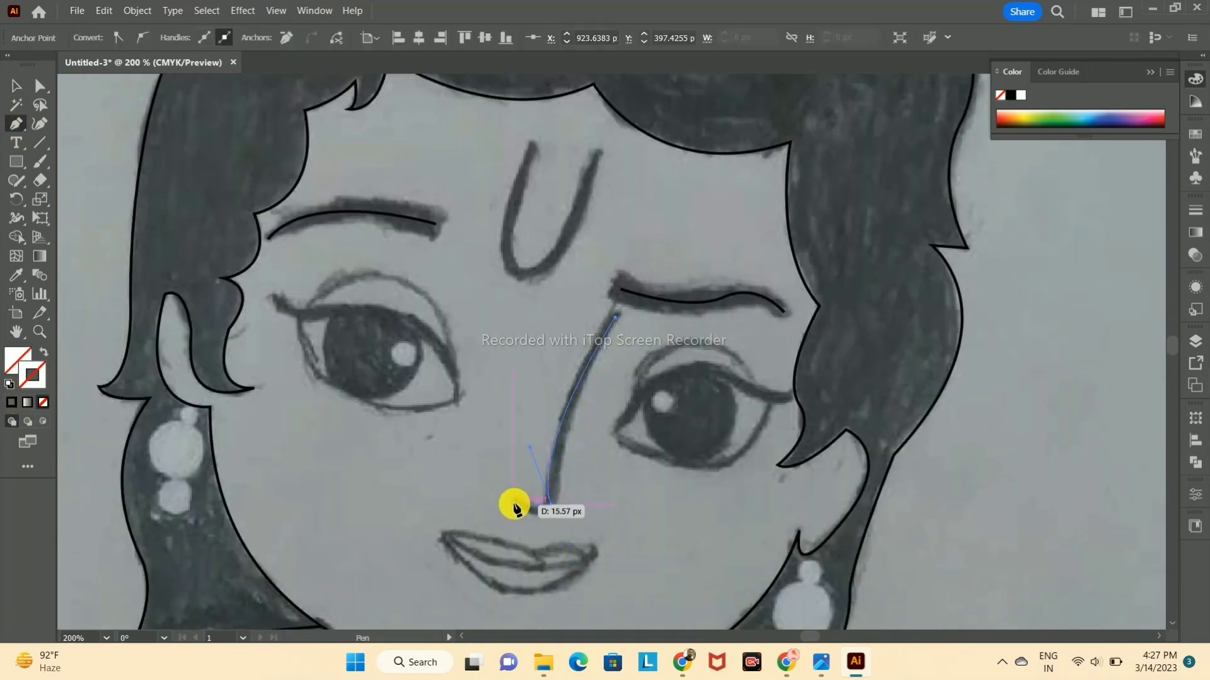
{"action": "left_click", "coordinate": [11, 402]}
{"action": "left_click", "coordinate": [15, 85]}
Step: Trace the left eye as a closed Pen path following the upper crease and the lower lid
{"action": "key", "text": "p"}
{"action": "left_click", "coordinate": [299, 312]}
{"action": "left_click_drag", "start_coordinate": [455, 401], "coordinate": [458, 485]}
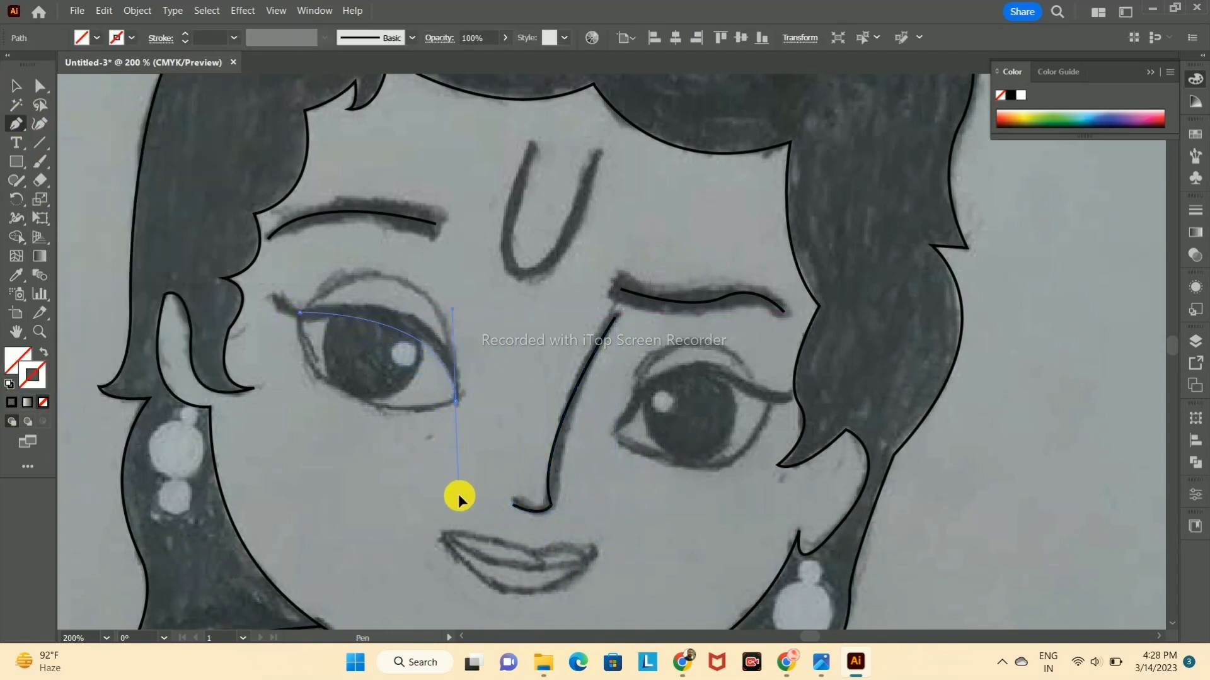
{"action": "left_click_drag", "start_coordinate": [463, 613], "coordinate": [465, 613]}
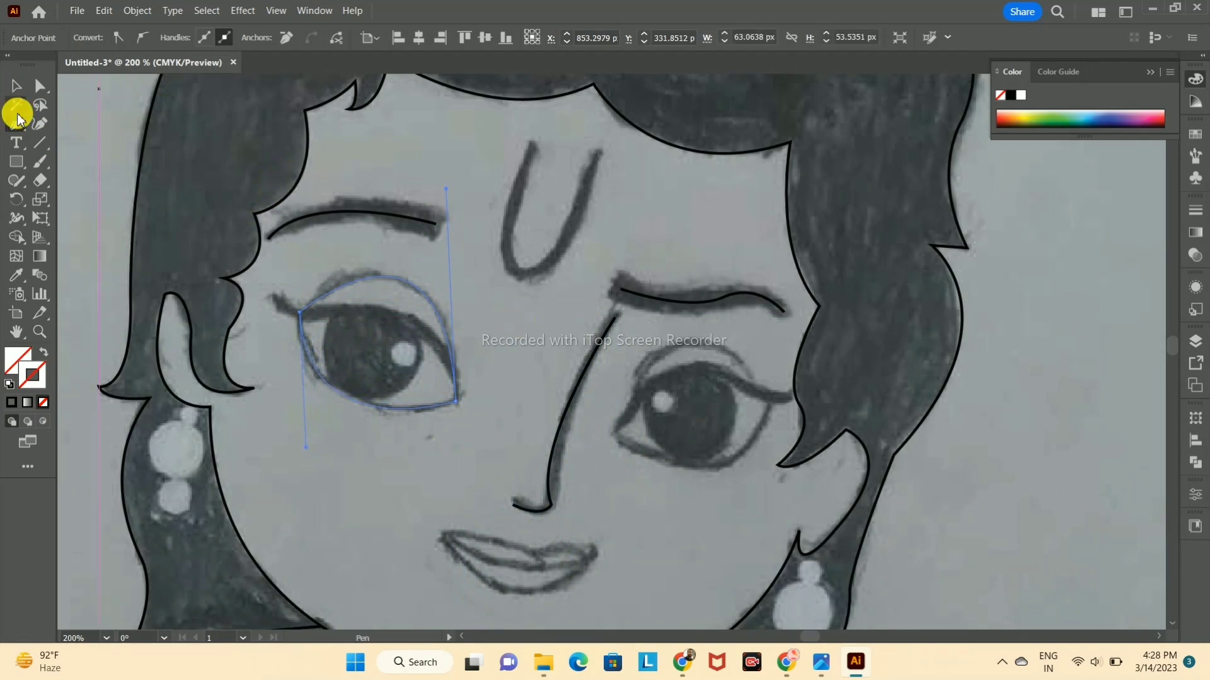
{"action": "left_click", "coordinate": [16, 85]}
{"action": "left_click", "coordinate": [65, 155]}
Step: Trace the left eye's upper lash line to the inner corner, and apply a black stroke to it and the eye outline
{"action": "key", "text": "p"}
{"action": "left_click", "coordinate": [276, 301]}
{"action": "left_click_drag", "start_coordinate": [383, 312], "coordinate": [458, 295]}
{"action": "left_click", "coordinate": [383, 312]}
{"action": "left_click_drag", "start_coordinate": [455, 399], "coordinate": [473, 485]}
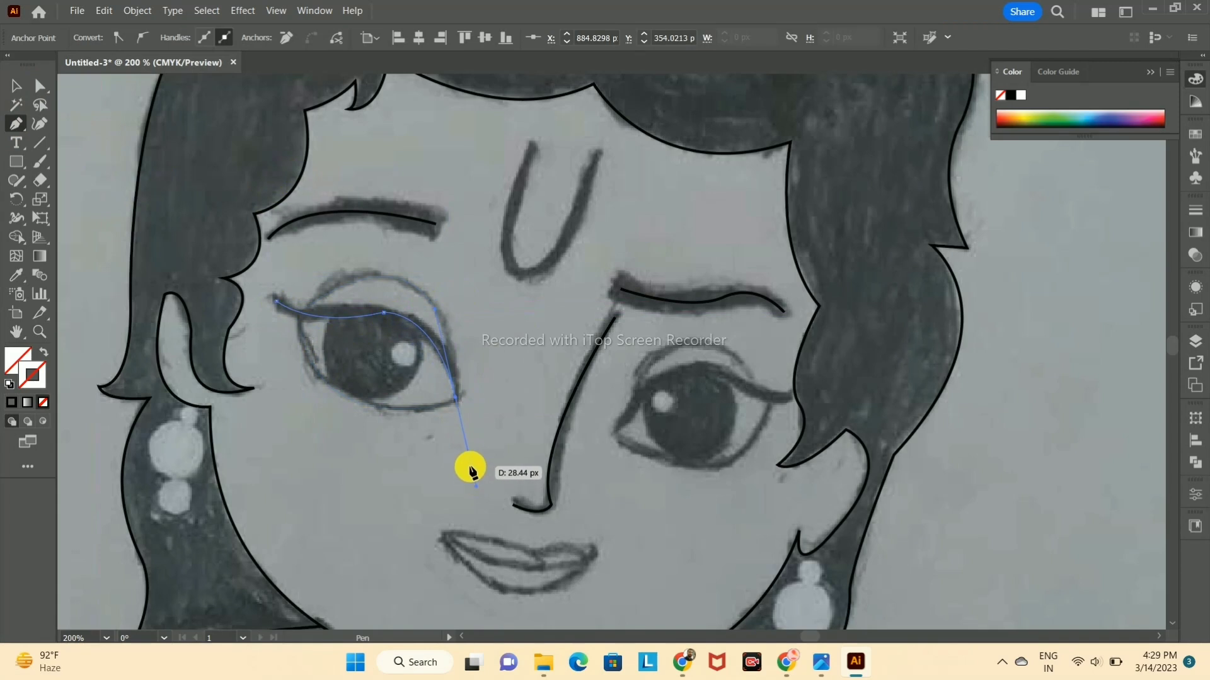
{"action": "left_click", "coordinate": [16, 85]}
{"action": "left_click", "coordinate": [12, 402]}
{"action": "left_click", "coordinate": [381, 275]}
{"action": "left_click", "coordinate": [12, 402]}
{"action": "left_click", "coordinate": [451, 250]}
Step: Draw a circle over the left eye's iris, fit it to the sketch and give it a solid black stroke
{"action": "left_click_drag", "start_coordinate": [14, 165], "coordinate": [60, 200]}
{"action": "mouse_move", "coordinate": [365, 353]}
{"action": "left_mouse_down"}
{"action": "mouse_move", "coordinate": [399, 400]}
{"action": "mouse_move", "coordinate": [370, 355]}
{"action": "left_mouse_up"}
{"action": "key", "text": "v"}
{"action": "left_click_drag", "start_coordinate": [417, 400], "coordinate": [424, 406]}
{"action": "left_click", "coordinate": [12, 403]}
{"action": "left_click", "coordinate": [520, 354]}
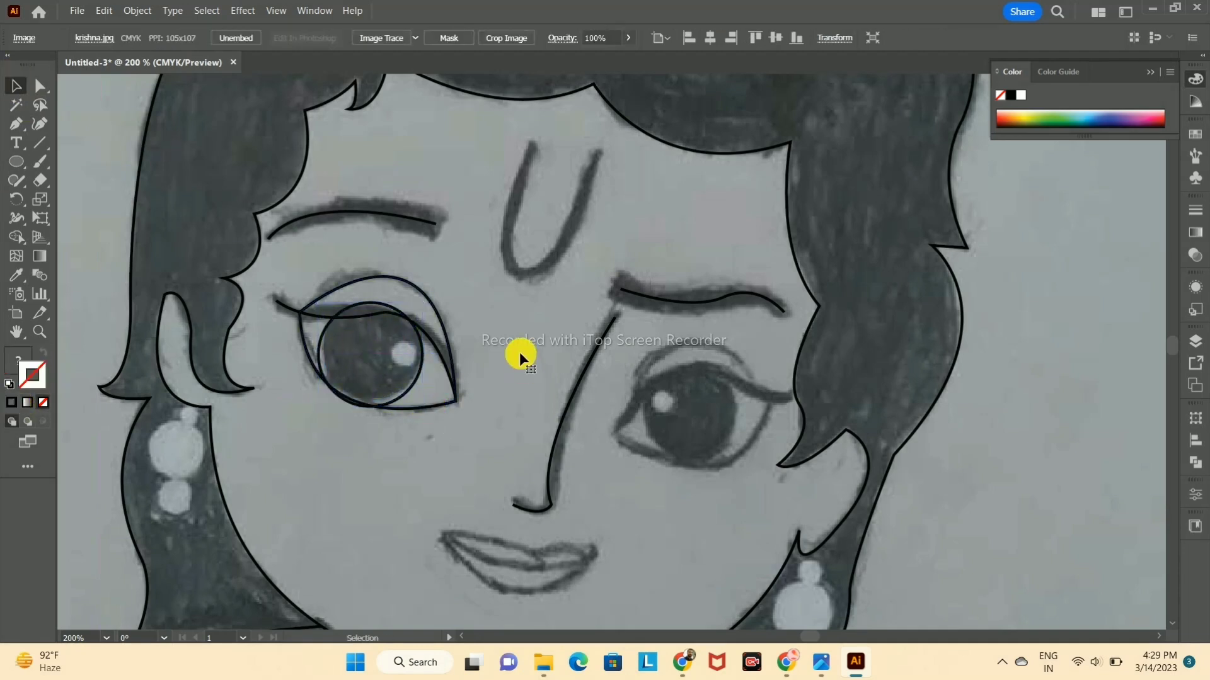
Step: Trace the right eye from its inner corner over the upper crease to the outer corner with the Pen tool
{"action": "left_click", "coordinate": [17, 125]}
{"action": "left_click", "coordinate": [615, 432]}
{"action": "left_click_drag", "start_coordinate": [640, 369], "coordinate": [643, 344]}
{"action": "left_click_drag", "start_coordinate": [763, 394], "coordinate": [796, 471]}
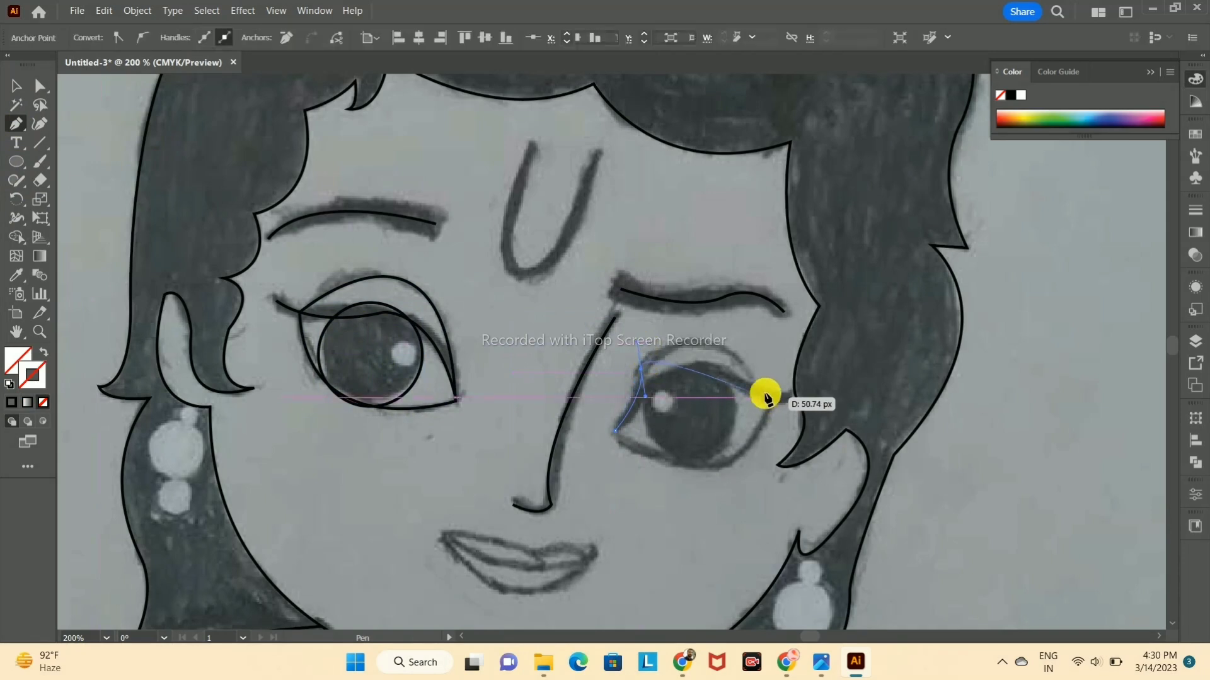
Step: Try to close the right eye's outline along the lower lid, and undo the closing segment
{"action": "left_click", "coordinate": [615, 430]}
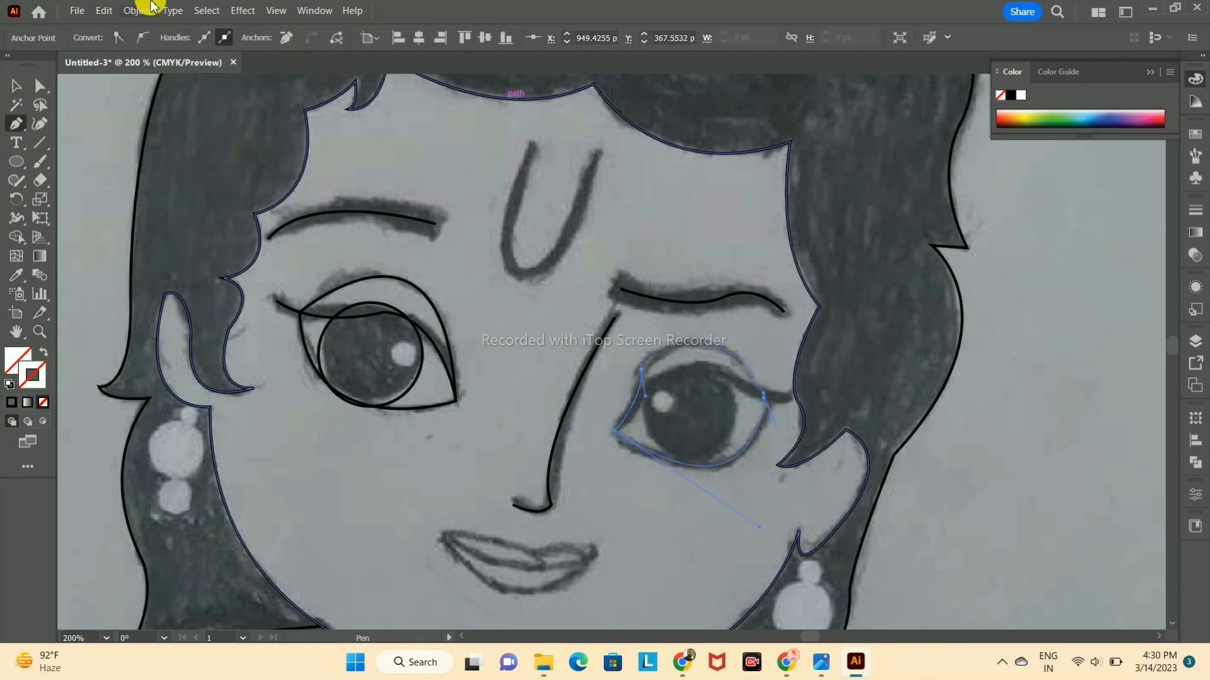
{"action": "left_click", "coordinate": [17, 86]}
{"action": "left_click", "coordinate": [1025, 311]}
{"action": "left_click", "coordinate": [681, 343]}
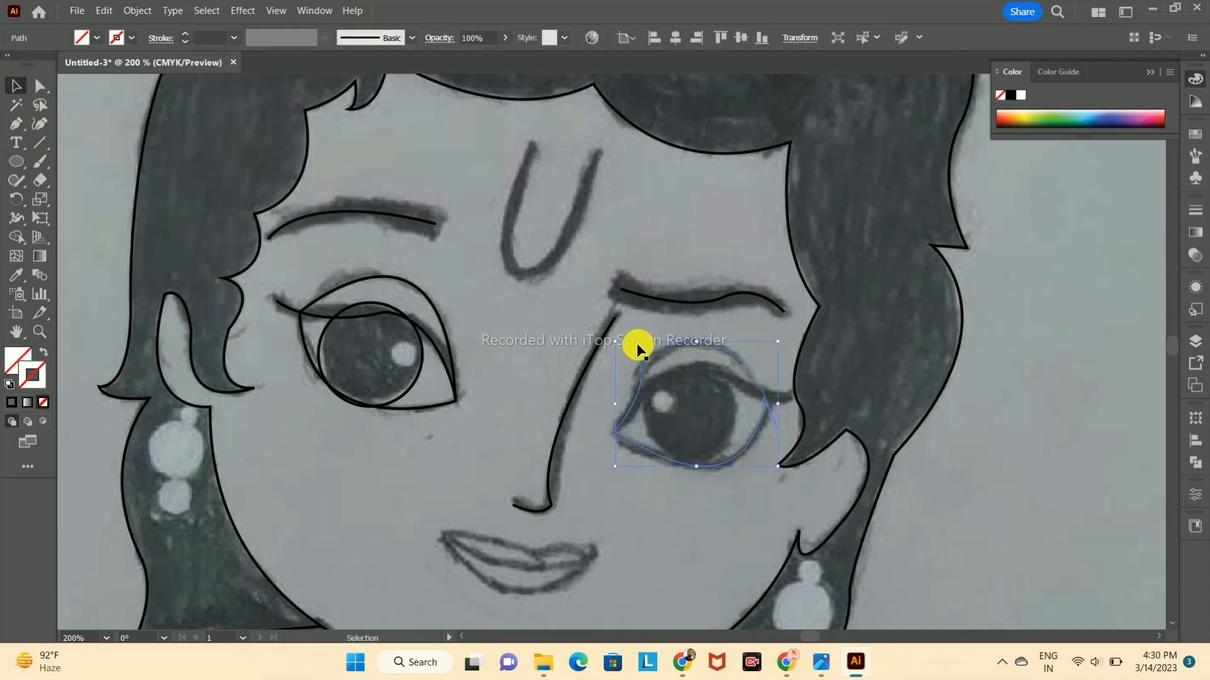
{"action": "left_click", "coordinate": [11, 402]}
{"action": "key", "text": "ctrl+z"}
{"action": "key", "text": "ctrl+z"}
{"action": "key", "text": "ctrl+z"}
Step: Remove the outgoing handle at the right eye's outer corner and give the open eye path a solid black stroke
{"action": "key", "text": "p"}
{"action": "left_click", "coordinate": [762, 392]}
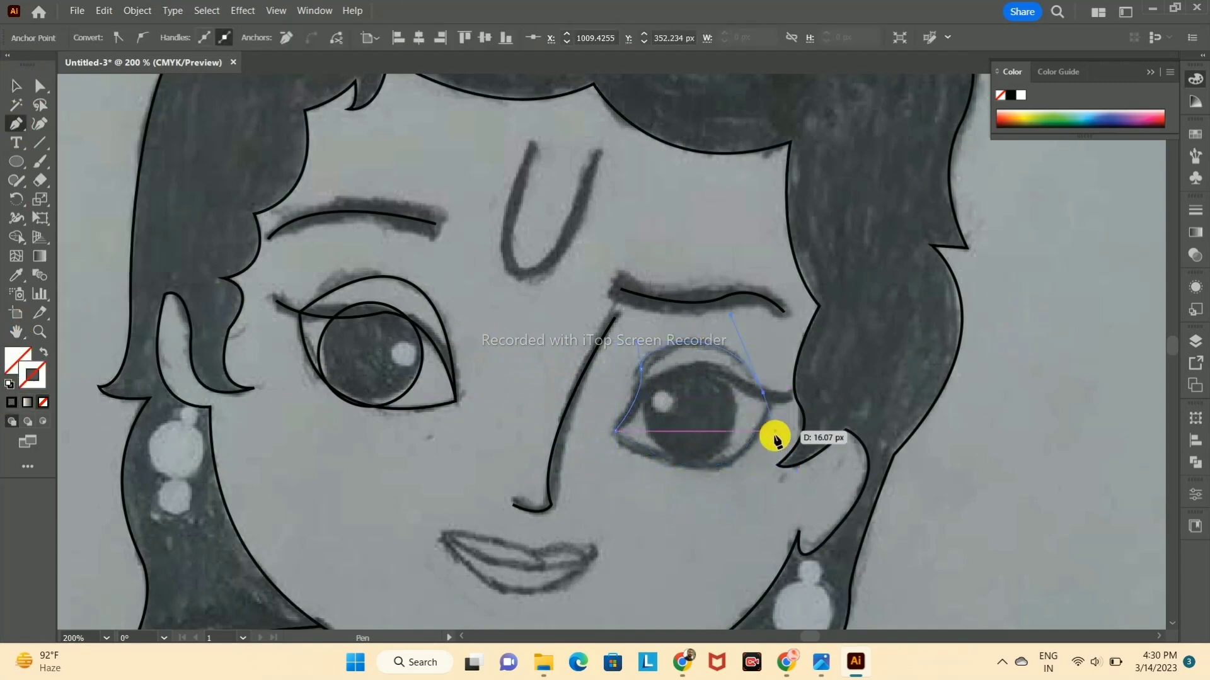
{"action": "left_click_drag", "start_coordinate": [643, 473], "coordinate": [620, 458]}
{"action": "key", "text": "ctrl+z"}
{"action": "left_click", "coordinate": [615, 430]}
{"action": "key", "text": "ctrl+z"}
{"action": "left_click", "coordinate": [629, 411]}
{"action": "left_click", "coordinate": [11, 402]}
Step: Try again to close the right eye's path from the outer corner back to the inner corner, and undo it
{"action": "key", "text": "p"}
{"action": "left_click", "coordinate": [763, 394]}
{"action": "left_click_drag", "start_coordinate": [616, 434], "coordinate": [602, 419]}
{"action": "left_click", "coordinate": [16, 86]}
{"action": "left_click", "coordinate": [974, 311]}
{"action": "left_click", "coordinate": [28, 466]}
{"action": "key", "text": "ctrl+z"}
Step: Close the right eye's outline with a curve along the lower lid to the inner corner and deselect it
{"action": "left_click", "coordinate": [763, 394]}
{"action": "left_click_drag", "start_coordinate": [616, 431], "coordinate": [497, 355]}
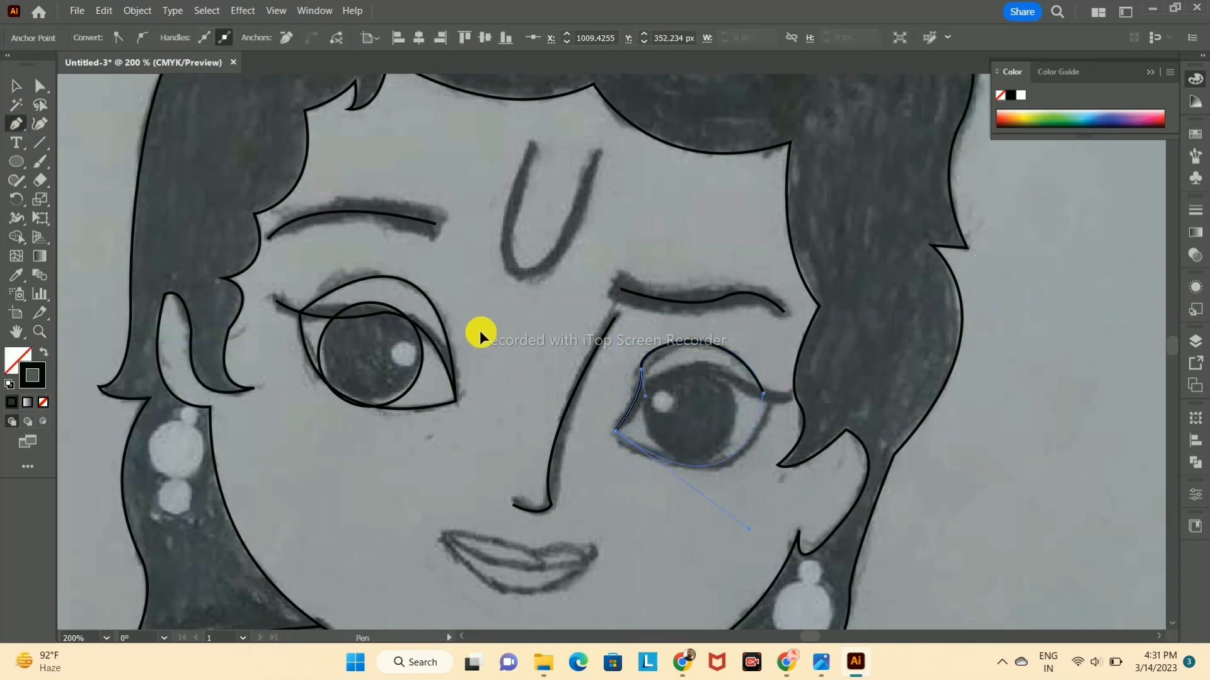
{"action": "left_click", "coordinate": [16, 86]}
{"action": "left_click", "coordinate": [860, 417]}
Step: Trace the right eye's upper lash line from the inner corner to the outer lash tip with a black stroke
{"action": "left_click", "coordinate": [16, 125]}
{"action": "left_click", "coordinate": [615, 431]}
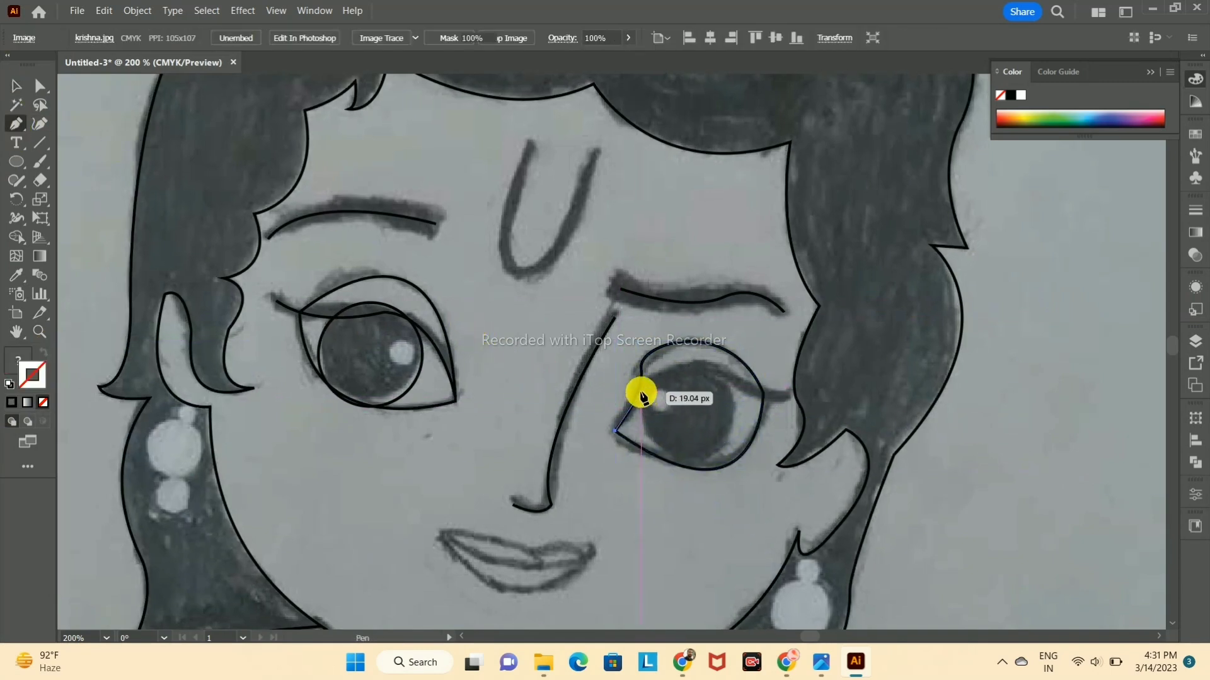
{"action": "left_click_drag", "start_coordinate": [641, 392], "coordinate": [644, 377]}
{"action": "left_click_drag", "start_coordinate": [784, 397], "coordinate": [787, 423]}
{"action": "left_click", "coordinate": [11, 402]}
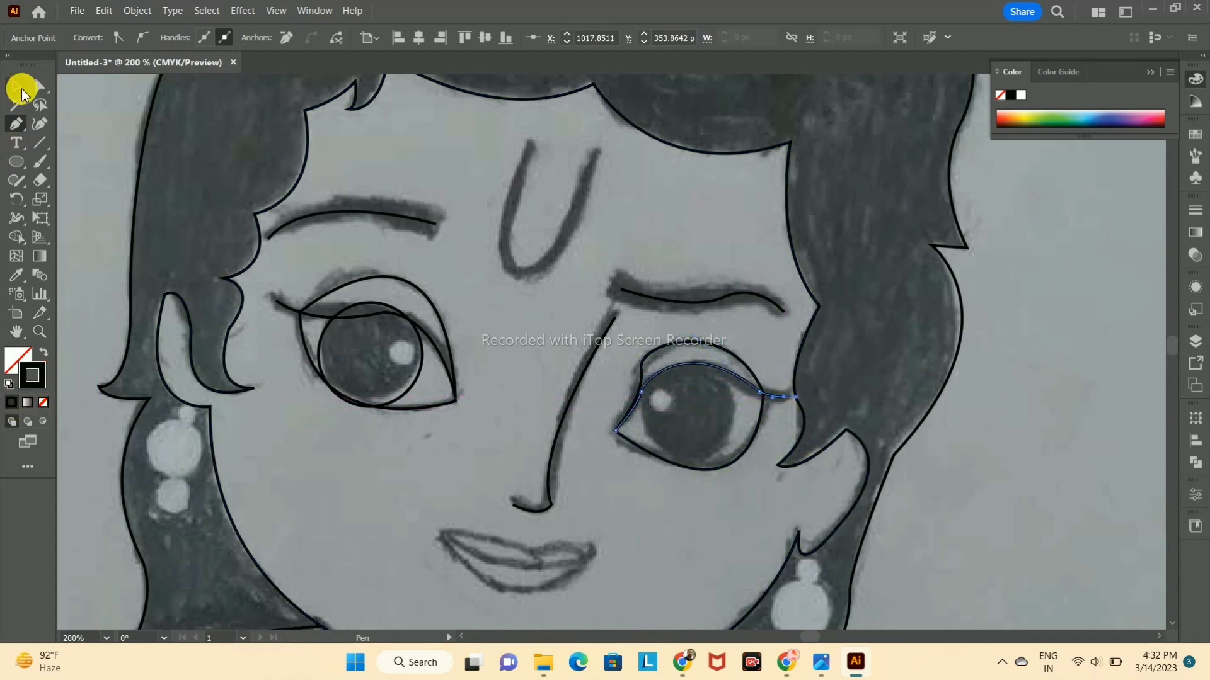
{"action": "left_click", "coordinate": [17, 87]}
{"action": "left_click", "coordinate": [860, 417]}
Step: Draw a circle over the right eye's iris, resize it to fit the sketch and give it a black stroke
{"action": "scroll", "coordinate": [860, 417], "scroll_direction": "down", "scroll_amount": 1}
{"action": "left_click", "coordinate": [15, 162]}
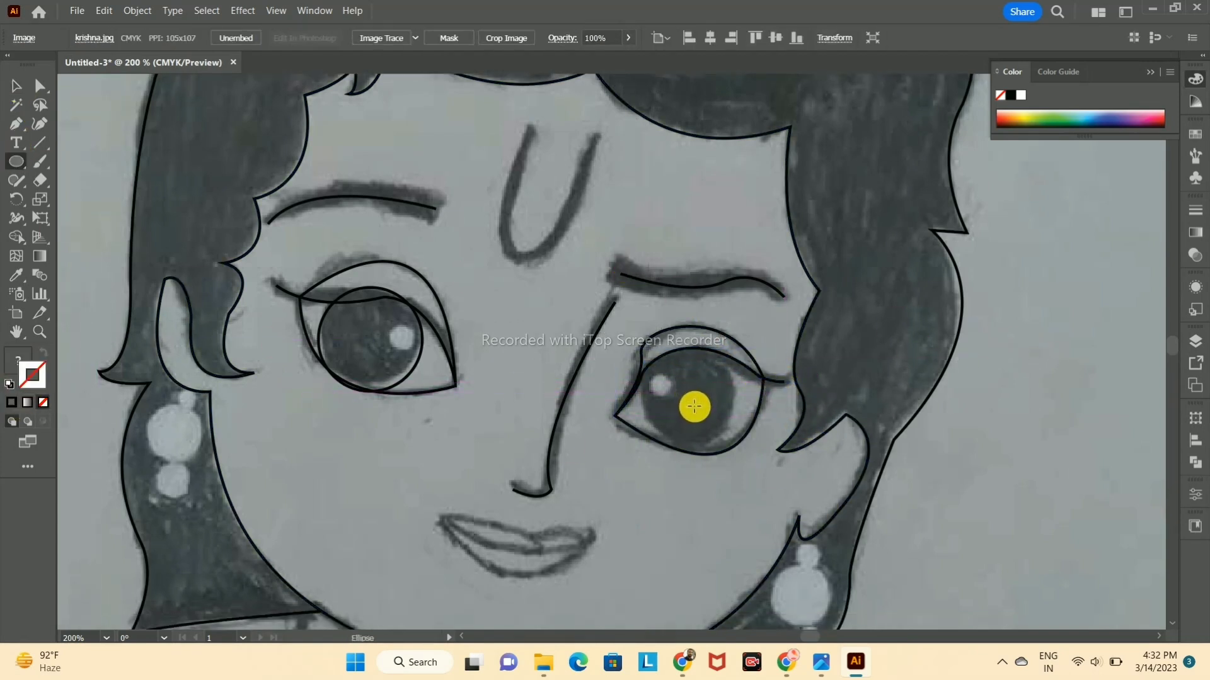
{"action": "left_click_drag", "start_coordinate": [695, 412], "coordinate": [735, 452]}
{"action": "key", "text": "v"}
{"action": "mouse_move", "coordinate": [749, 354]}
{"action": "left_mouse_down"}
{"action": "mouse_move", "coordinate": [756, 342]}
{"action": "mouse_move", "coordinate": [732, 357]}
{"action": "mouse_move", "coordinate": [744, 350]}
{"action": "left_mouse_up"}
{"action": "mouse_move", "coordinate": [693, 413]}
{"action": "left_mouse_down"}
{"action": "mouse_move", "coordinate": [656, 414]}
{"action": "mouse_move", "coordinate": [736, 421]}
{"action": "left_mouse_up"}
{"action": "key", "text": "ctrl+z"}
{"action": "left_click", "coordinate": [1011, 95]}
{"action": "left_click", "coordinate": [1021, 330]}
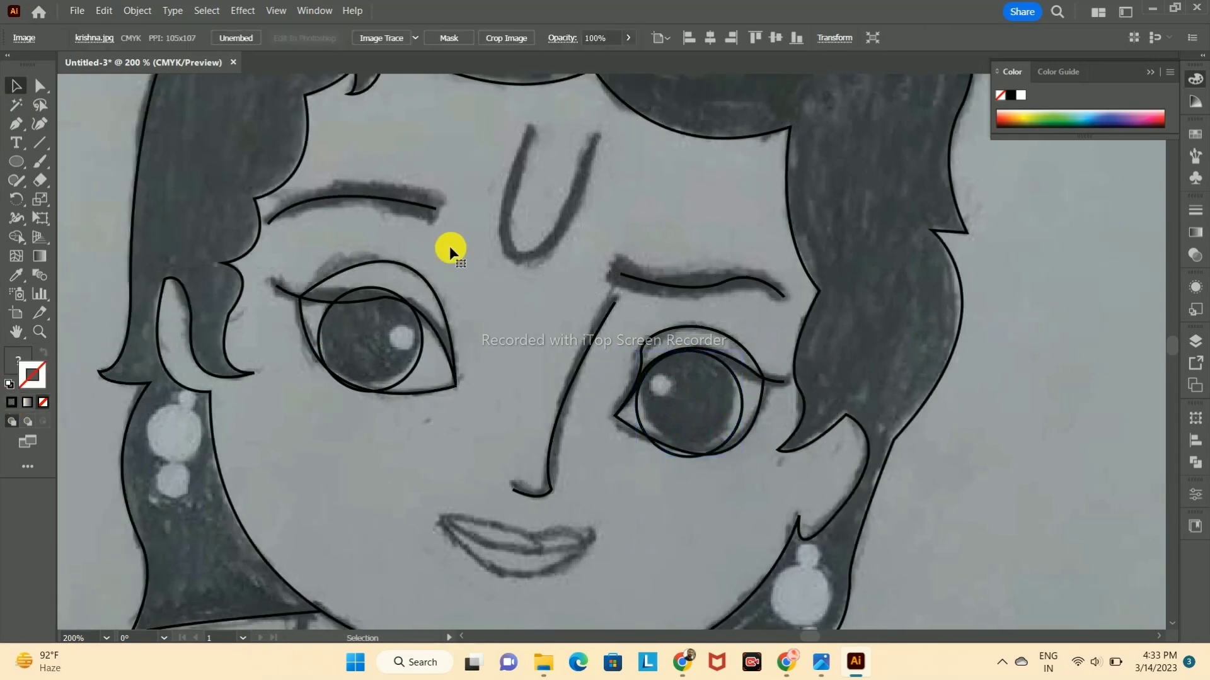
Step: Draw a small highlight circle inside each iris, matching the sketch, and give both circles a black stroke
{"action": "left_click_drag", "start_coordinate": [414, 353], "coordinate": [416, 355]}
{"action": "key", "text": "ctrl+z"}
{"action": "key", "text": "v"}
{"action": "left_click_drag", "start_coordinate": [660, 399], "coordinate": [661, 400]}
{"action": "left_click", "coordinate": [17, 86]}
{"action": "left_click", "coordinate": [1024, 332]}
{"action": "left_click", "coordinate": [661, 397]}
{"action": "left_click", "coordinate": [11, 402]}
{"action": "left_click", "coordinate": [401, 350]}
{"action": "left_click", "coordinate": [12, 402]}
{"action": "left_click", "coordinate": [608, 376]}
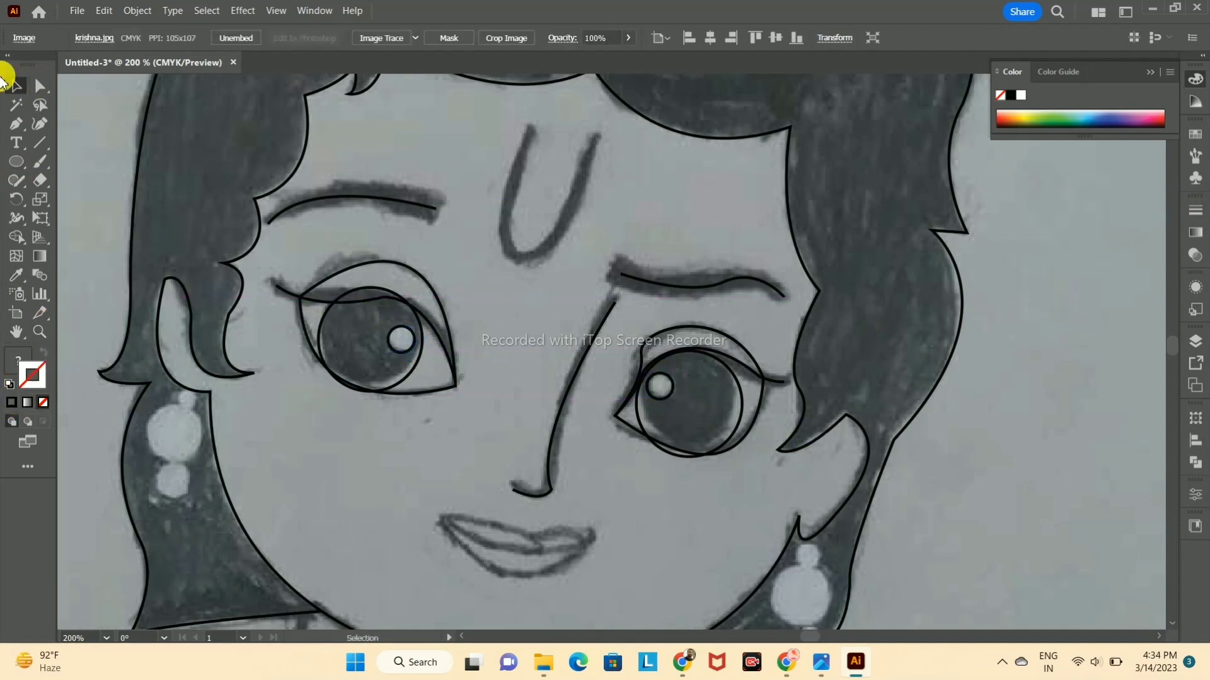
Step: Trace the U-shaped tilak on the forehead as one curved line and deselect it
{"action": "left_click", "coordinate": [531, 131]}
{"action": "left_click_drag", "start_coordinate": [513, 254], "coordinate": [532, 281]}
{"action": "left_click", "coordinate": [512, 254]}
{"action": "left_click_drag", "start_coordinate": [591, 145], "coordinate": [622, 108]}
{"action": "left_click", "coordinate": [16, 85]}
{"action": "left_click", "coordinate": [670, 282]}
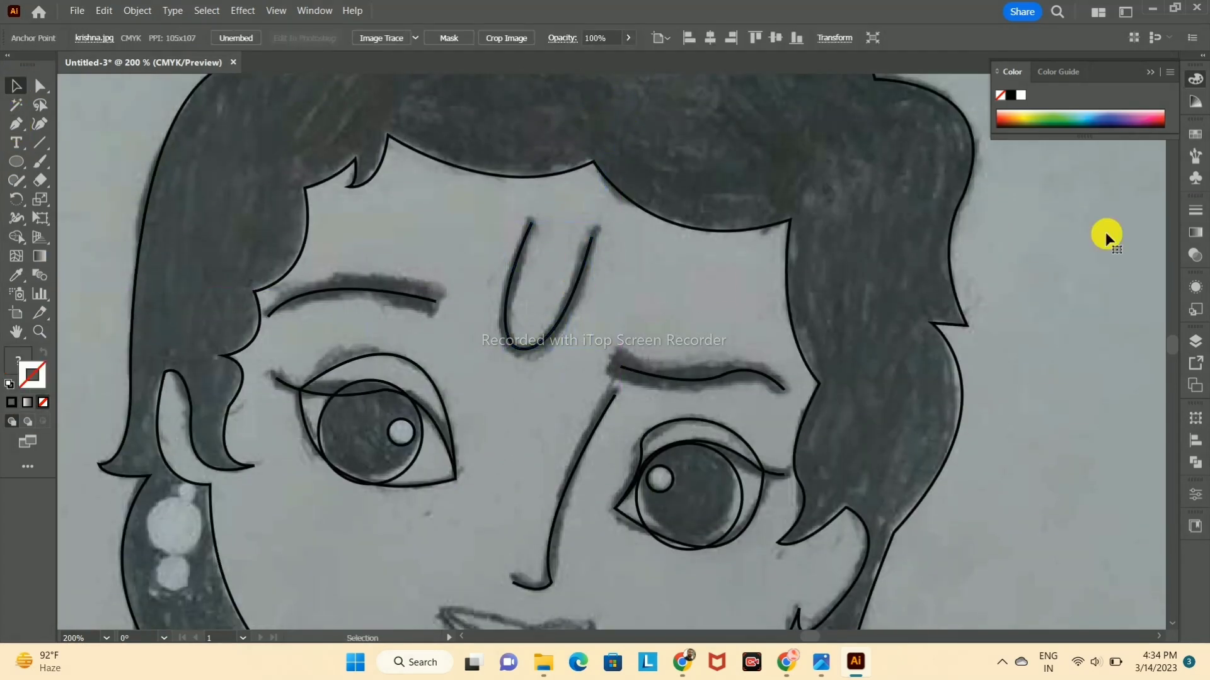
Step: Trace the upper lip between the mouth corners, including its central dip, and give it a black stroke
{"action": "scroll", "coordinate": [670, 282], "scroll_direction": "down", "scroll_amount": 3}
{"action": "left_click", "coordinate": [443, 508]}
{"action": "left_click_drag", "start_coordinate": [541, 534], "coordinate": [595, 527]}
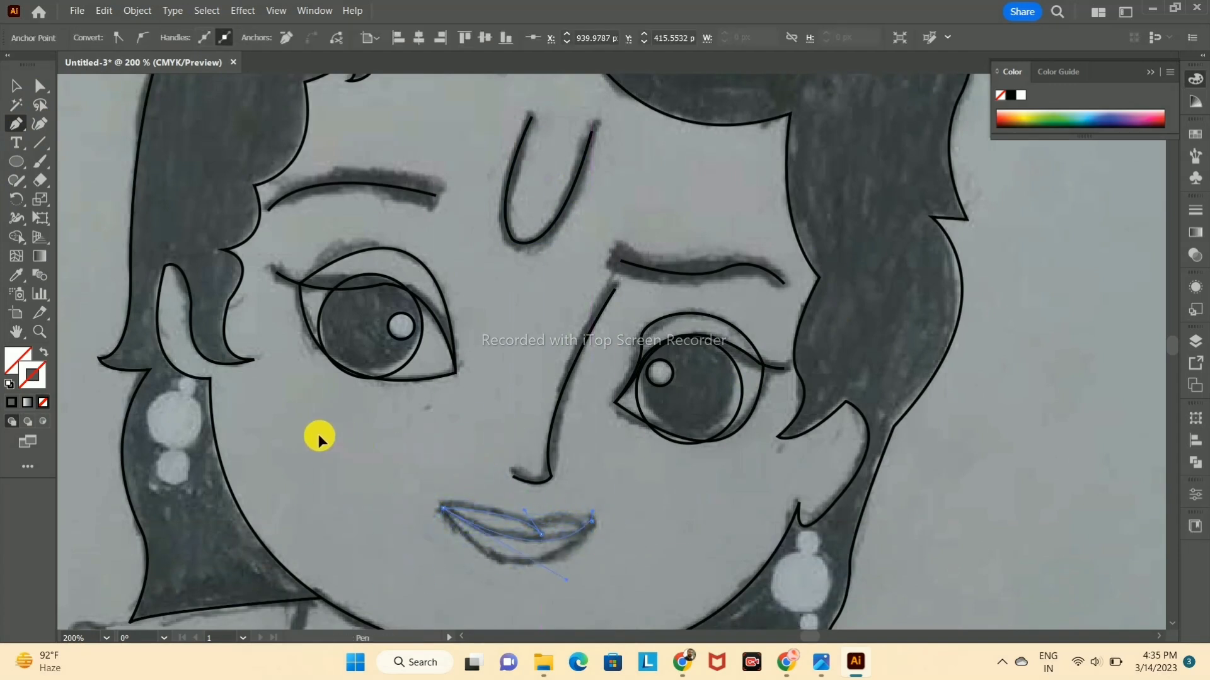
{"action": "left_click", "coordinate": [16, 85]}
{"action": "left_click", "coordinate": [455, 379]}
{"action": "left_click", "coordinate": [462, 520]}
{"action": "left_click", "coordinate": [12, 402]}
{"action": "left_click", "coordinate": [16, 86]}
{"action": "left_click", "coordinate": [95, 151]}
Step: Try to trace the lower lip as a curve between the mouth corners, and undo it
{"action": "left_click", "coordinate": [16, 124]}
{"action": "left_click", "coordinate": [443, 508]}
{"action": "left_click_drag", "start_coordinate": [594, 521], "coordinate": [658, 463]}
{"action": "left_click", "coordinate": [589, 526]}
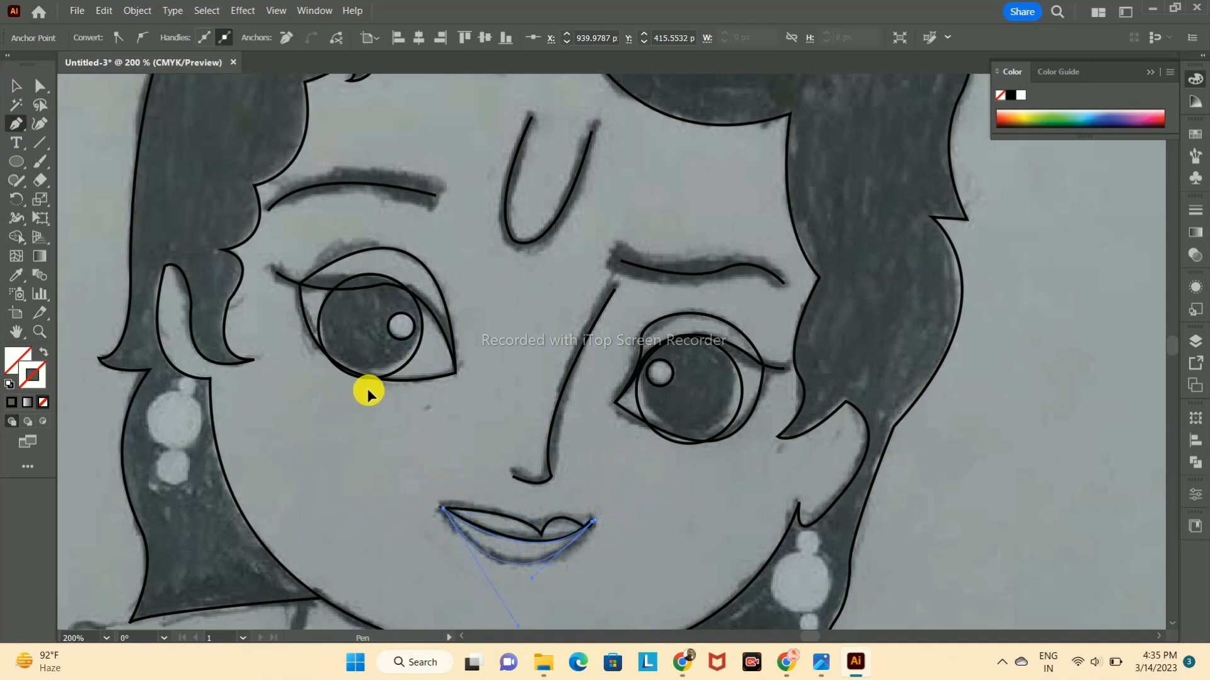
{"action": "left_click", "coordinate": [11, 403]}
{"action": "left_click", "coordinate": [722, 519]}
{"action": "left_click", "coordinate": [15, 87]}
{"action": "left_click", "coordinate": [721, 453]}
{"action": "key", "text": "ctrl+z"}
{"action": "key", "text": "ctrl+z"}
{"action": "key", "text": "ctrl+z"}
Step: Trace the lower lip's outline from one mouth corner to the other with a black stroke and deselect it
{"action": "left_click", "coordinate": [15, 124]}
{"action": "left_click", "coordinate": [589, 521]}
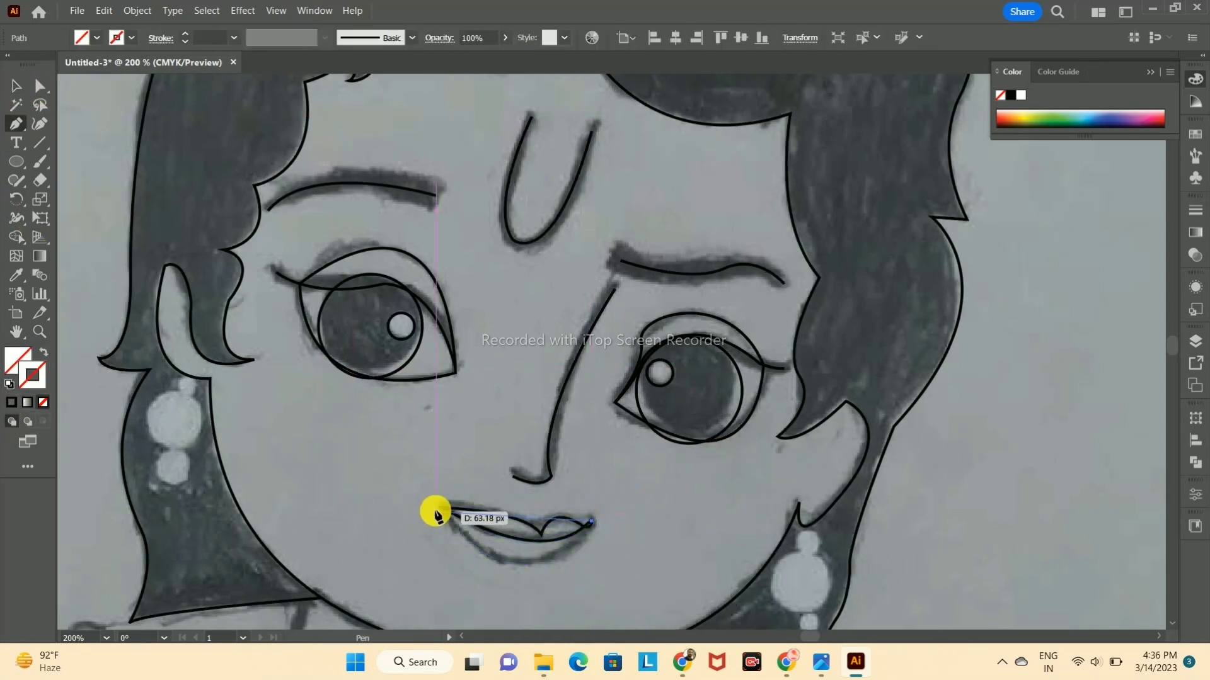
{"action": "key", "text": "ctrl+z"}
{"action": "left_click", "coordinate": [16, 86]}
{"action": "scroll", "coordinate": [421, 574], "scroll_direction": "up", "scroll_amount": 5}
{"action": "scroll", "coordinate": [425, 575], "scroll_direction": "down", "scroll_amount": 5}
{"action": "left_click", "coordinate": [675, 476]}
Step: Draw circles over the three beads of the earring on the picture's left side and give them a black stroke
{"action": "scroll", "coordinate": [674, 476], "scroll_direction": "down", "scroll_amount": 2}
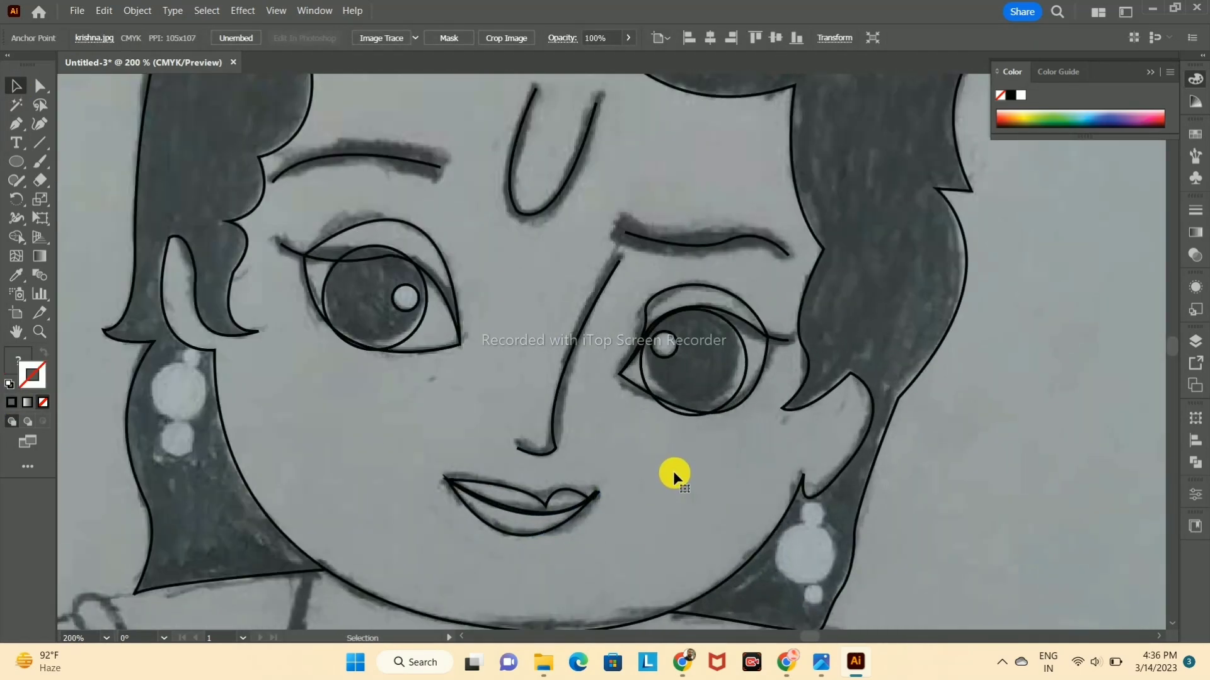
{"action": "key", "text": "l"}
{"action": "mouse_move", "coordinate": [181, 344]}
{"action": "left_mouse_down"}
{"action": "mouse_move", "coordinate": [190, 383]}
{"action": "mouse_move", "coordinate": [200, 367]}
{"action": "mouse_move", "coordinate": [201, 419]}
{"action": "mouse_move", "coordinate": [176, 433]}
{"action": "mouse_move", "coordinate": [196, 457]}
{"action": "left_mouse_up"}
{"action": "key", "text": "ctrl+z"}
{"action": "key", "text": "v"}
{"action": "left_click", "coordinate": [11, 403]}
{"action": "left_click", "coordinate": [20, 163]}
{"action": "left_click", "coordinate": [17, 87]}
{"action": "left_click", "coordinate": [68, 138]}
{"action": "left_click", "coordinate": [17, 162]}
{"action": "key", "text": "v"}
{"action": "left_click", "coordinate": [11, 402]}
{"action": "left_click", "coordinate": [70, 176]}
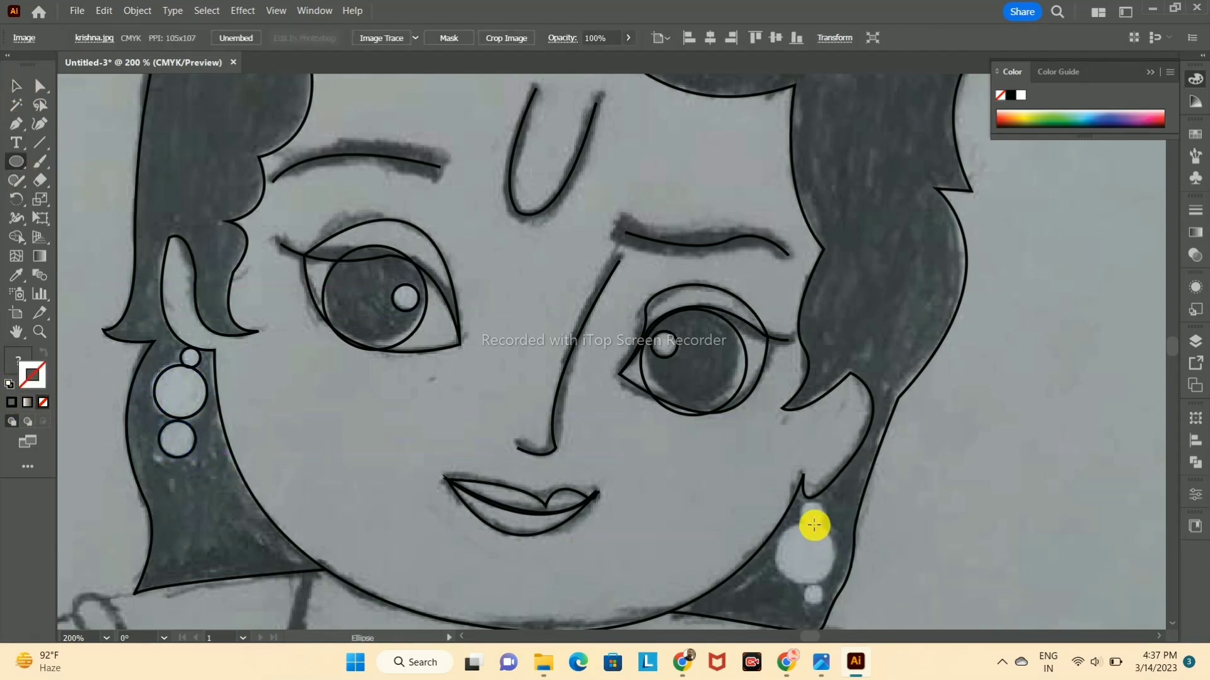
Step: Draw circles over the three beads of the earring on the picture's right side and outline them in black
{"action": "left_click", "coordinate": [16, 86]}
{"action": "mouse_move", "coordinate": [821, 525]}
{"action": "left_mouse_down"}
{"action": "mouse_move", "coordinate": [832, 591]}
{"action": "mouse_move", "coordinate": [804, 554]}
{"action": "mouse_move", "coordinate": [836, 585]}
{"action": "mouse_move", "coordinate": [822, 603]}
{"action": "left_mouse_up"}
{"action": "key", "text": "v"}
{"action": "left_click", "coordinate": [735, 399]}
{"action": "key", "text": "l"}
{"action": "key", "text": "v"}
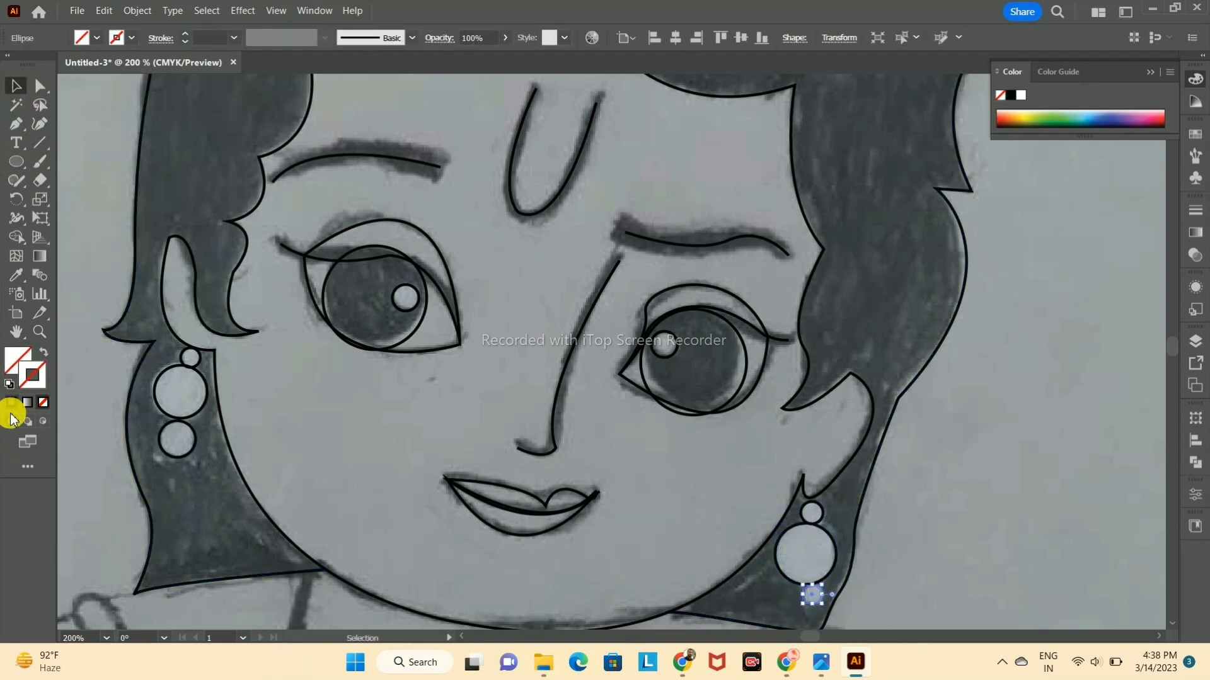
Step: Begin the peacock feather's outer outline at its base on the hair and trace along its lower edge
{"action": "scroll", "coordinate": [953, 478], "scroll_direction": "down", "scroll_amount": 2}
{"action": "key", "text": "ctrl+y"}
{"action": "key", "text": "ctrl+y"}
{"action": "scroll", "coordinate": [824, 378], "scroll_direction": "up", "scroll_amount": 1}
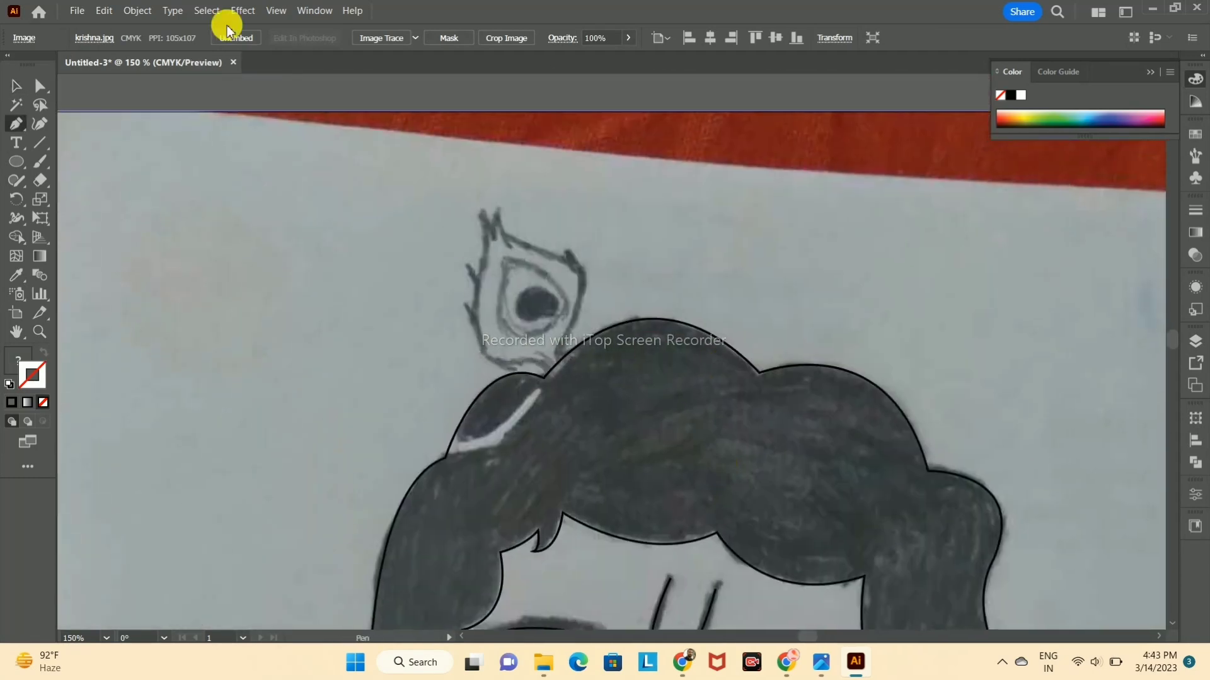
{"action": "left_click", "coordinate": [549, 371]}
{"action": "left_click_drag", "start_coordinate": [504, 364], "coordinate": [487, 380]}
{"action": "left_click", "coordinate": [504, 365]}
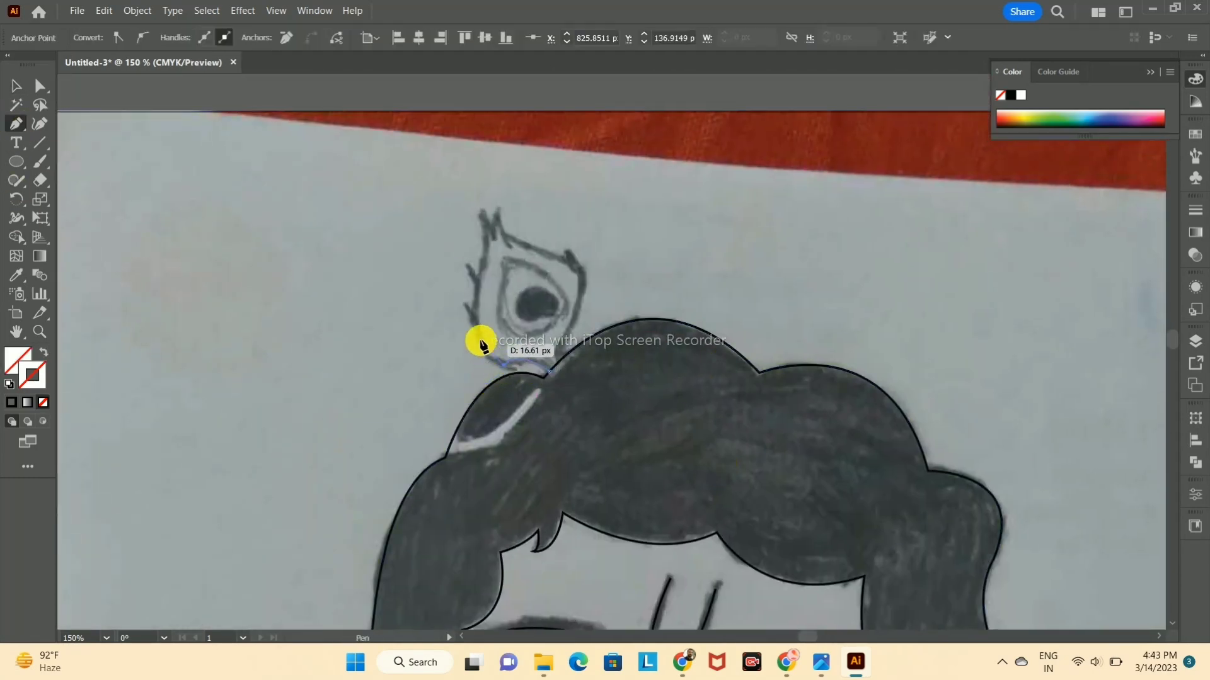
{"action": "left_click", "coordinate": [474, 319]}
Step: Continue the feather outline around the lower barb on its left edge and up to the second barb
{"action": "scroll", "coordinate": [481, 312], "scroll_direction": "up", "scroll_amount": 5}
{"action": "left_click_drag", "start_coordinate": [390, 278], "coordinate": [377, 263]}
{"action": "left_click", "coordinate": [391, 278]}
{"action": "left_click_drag", "start_coordinate": [457, 165], "coordinate": [457, 153]}
{"action": "key", "text": "ctrl+z"}
{"action": "left_click_drag", "start_coordinate": [449, 238], "coordinate": [401, 347]}
{"action": "left_click_drag", "start_coordinate": [401, 272], "coordinate": [401, 260]}
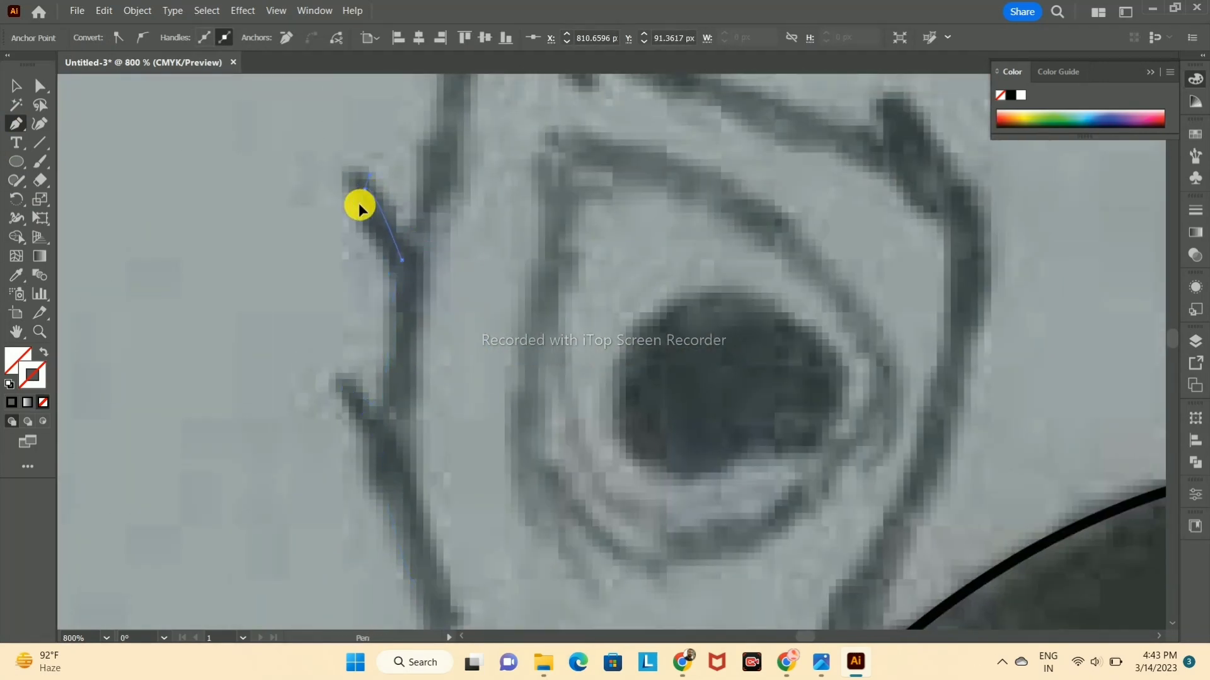
{"action": "key", "text": "ctrl+z"}
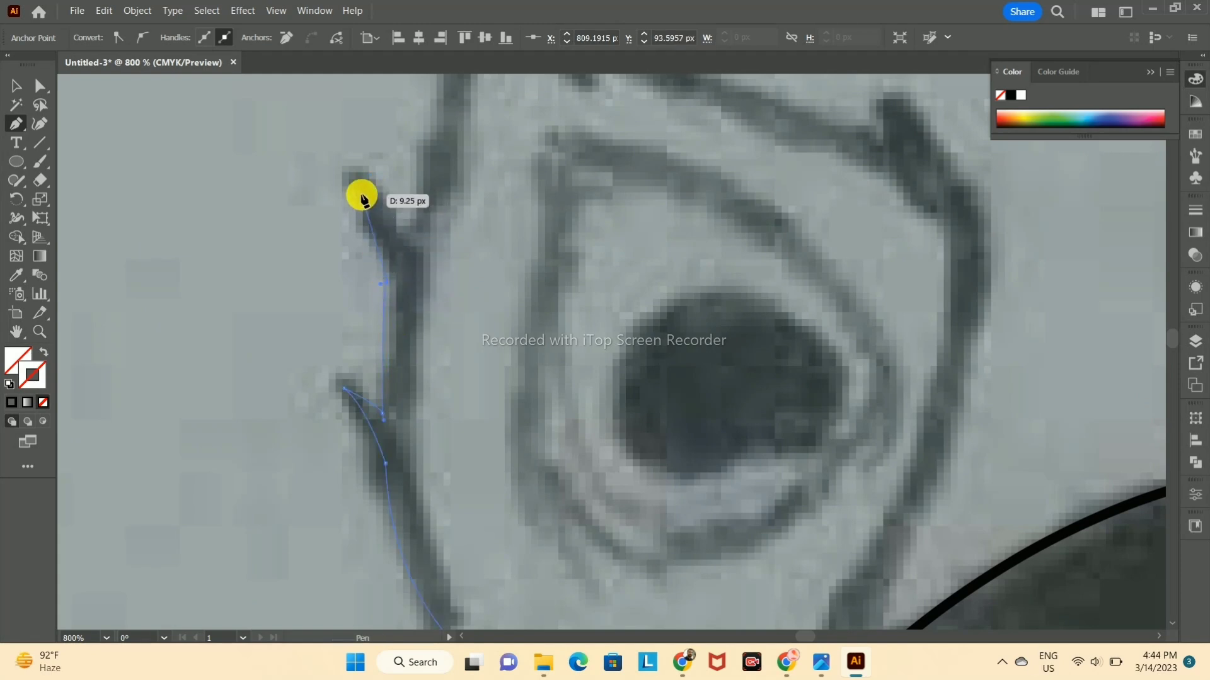
Step: Trace the feather's upper left barb, its left side and the two pointed tips at the top
{"action": "left_click_drag", "start_coordinate": [409, 252], "coordinate": [431, 191]}
{"action": "left_click_drag", "start_coordinate": [431, 190], "coordinate": [367, 416]}
{"action": "left_click_drag", "start_coordinate": [373, 139], "coordinate": [339, 167]}
{"action": "left_click", "coordinate": [509, 313], "text": "ctrl"}
{"action": "left_click", "coordinate": [375, 321]}
{"action": "left_click_drag", "start_coordinate": [427, 424], "coordinate": [428, 447]}
{"action": "left_click_drag", "start_coordinate": [450, 336], "coordinate": [458, 291]}
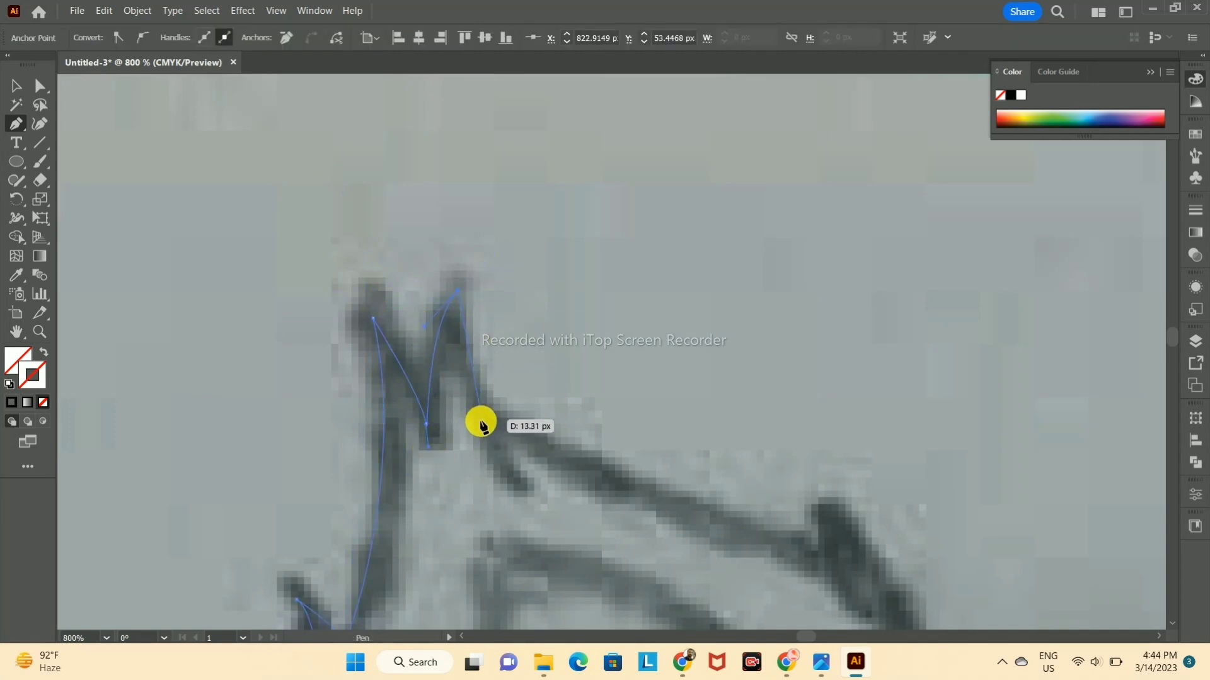
Step: Trace the feather's top edge, the notch at its right corner and the right side down to the hair
{"action": "left_click_drag", "start_coordinate": [818, 553], "coordinate": [837, 572]}
{"action": "left_click", "coordinate": [818, 553]}
{"action": "left_click_drag", "start_coordinate": [823, 510], "coordinate": [811, 496]}
{"action": "left_click_drag", "start_coordinate": [892, 614], "coordinate": [721, 364]}
{"action": "left_click_drag", "start_coordinate": [734, 427], "coordinate": [708, 494]}
{"action": "left_click_drag", "start_coordinate": [703, 567], "coordinate": [720, 339]}
{"action": "left_click_drag", "start_coordinate": [642, 519], "coordinate": [587, 589]}
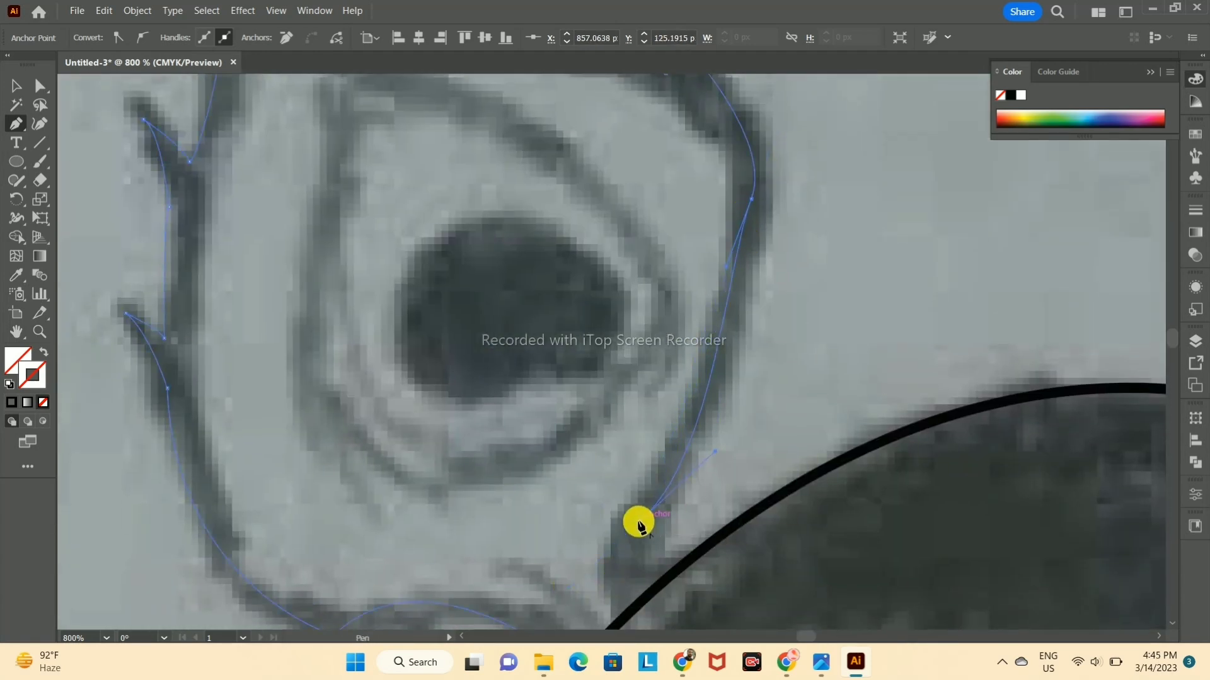
{"action": "left_click_drag", "start_coordinate": [642, 524], "coordinate": [638, 342]}
{"action": "left_click_drag", "start_coordinate": [625, 412], "coordinate": [628, 417]}
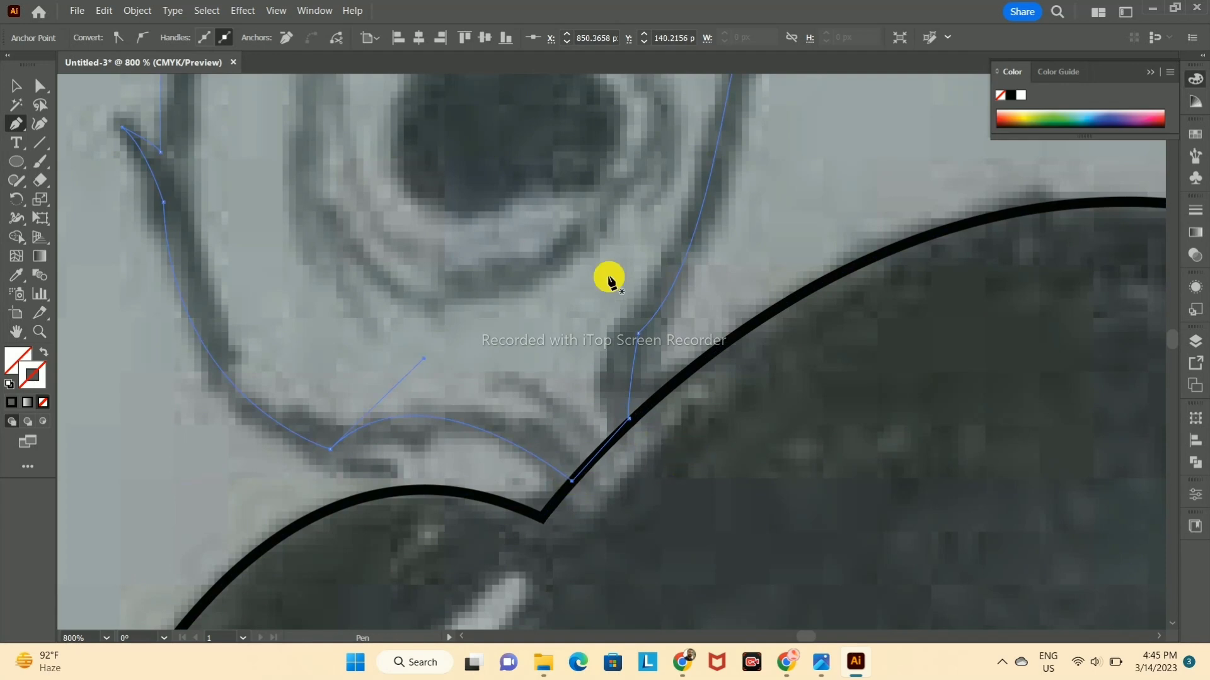
Step: Trace the teardrop shape inside the peacock feather as a closed path and give it a black stroke
{"action": "left_click_drag", "start_coordinate": [621, 277], "coordinate": [651, 475]}
{"action": "left_click_drag", "start_coordinate": [421, 454], "coordinate": [459, 475]}
{"action": "left_click_drag", "start_coordinate": [650, 467], "coordinate": [718, 390]}
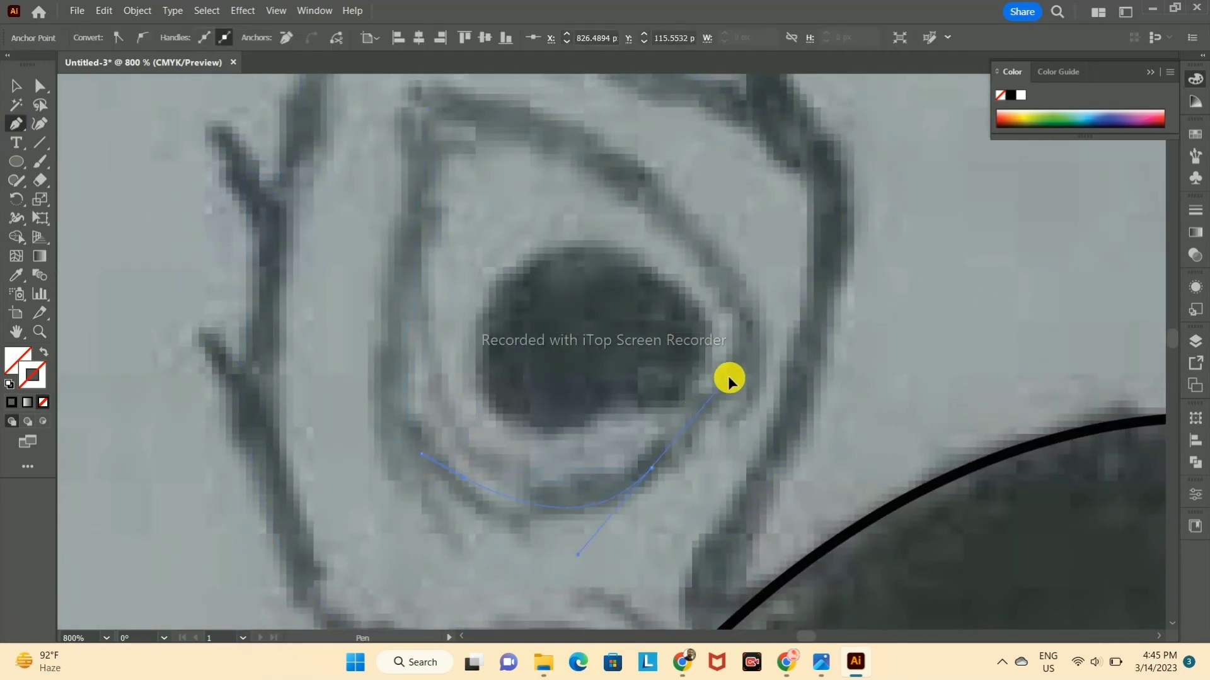
{"action": "left_click_drag", "start_coordinate": [750, 338], "coordinate": [750, 336]}
{"action": "left_click", "coordinate": [12, 402]}
Step: Give the feather's outer outline a black stroke and deselect it
{"action": "left_click", "coordinate": [15, 85]}
{"action": "left_click", "coordinate": [259, 268]}
{"action": "left_click", "coordinate": [247, 271]}
{"action": "left_click", "coordinate": [11, 402]}
{"action": "left_click", "coordinate": [157, 284]}
Step: Trace the dark spot at the feather's centre with a curved path
{"action": "left_click", "coordinate": [16, 130]}
{"action": "left_click", "coordinate": [616, 404]}
{"action": "left_click", "coordinate": [550, 435]}
{"action": "left_click_drag", "start_coordinate": [536, 271], "coordinate": [649, 181]}
{"action": "left_click", "coordinate": [695, 326]}
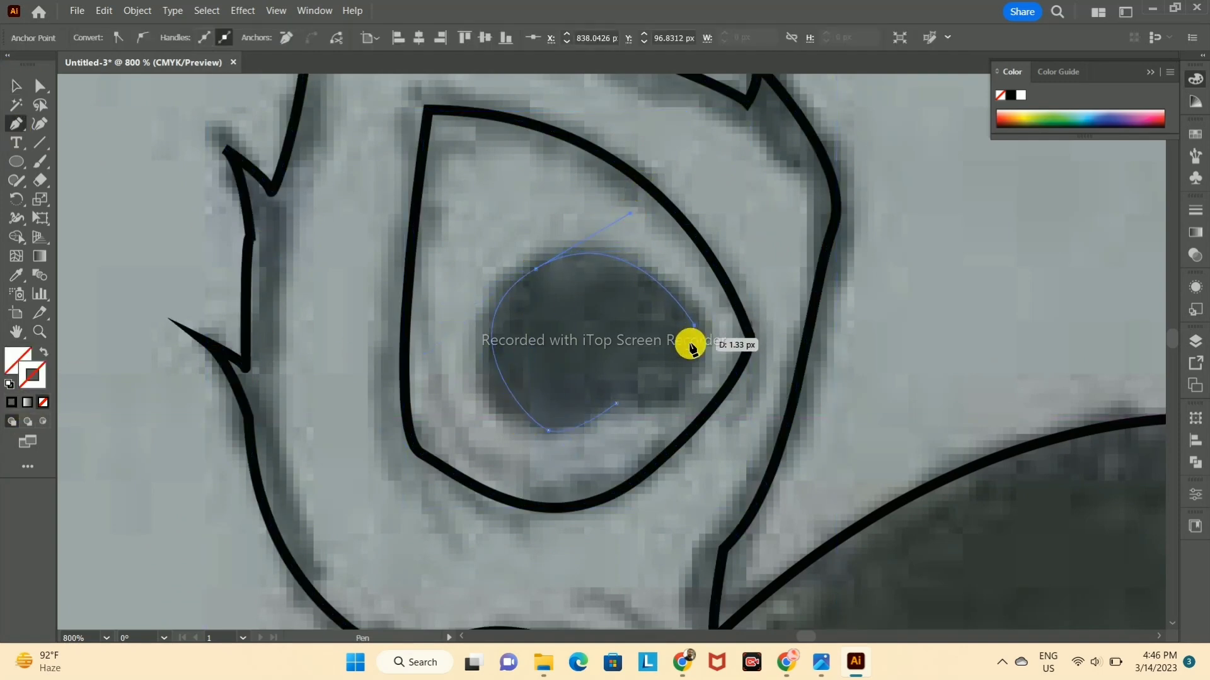
{"action": "left_click_drag", "start_coordinate": [679, 399], "coordinate": [608, 412]}
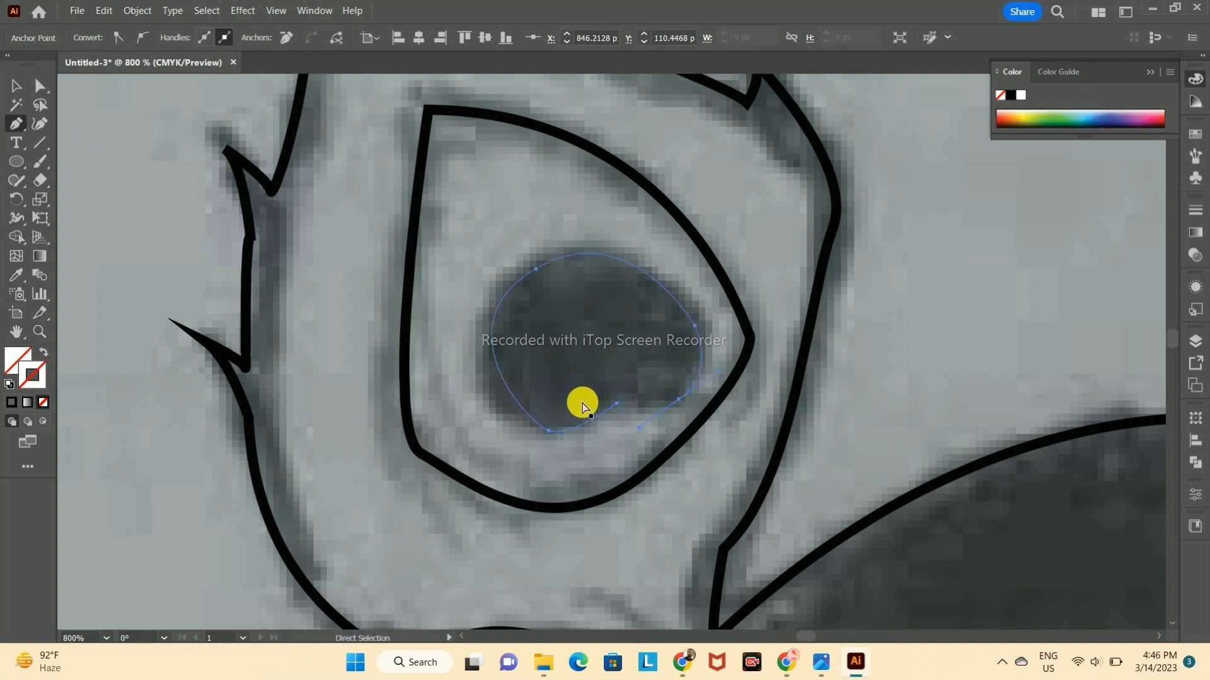
Step: Adjust the lower anchor points of the feather's central spot so its bottom edge follows the sketch
{"action": "left_click", "coordinate": [42, 90]}
{"action": "left_click_drag", "start_coordinate": [549, 431], "coordinate": [522, 432]}
{"action": "left_click", "coordinate": [615, 404]}
{"action": "left_click_drag", "start_coordinate": [601, 410], "coordinate": [629, 442]}
{"action": "left_click", "coordinate": [626, 429]}
{"action": "left_click", "coordinate": [609, 409]}
{"action": "left_click", "coordinate": [17, 86]}
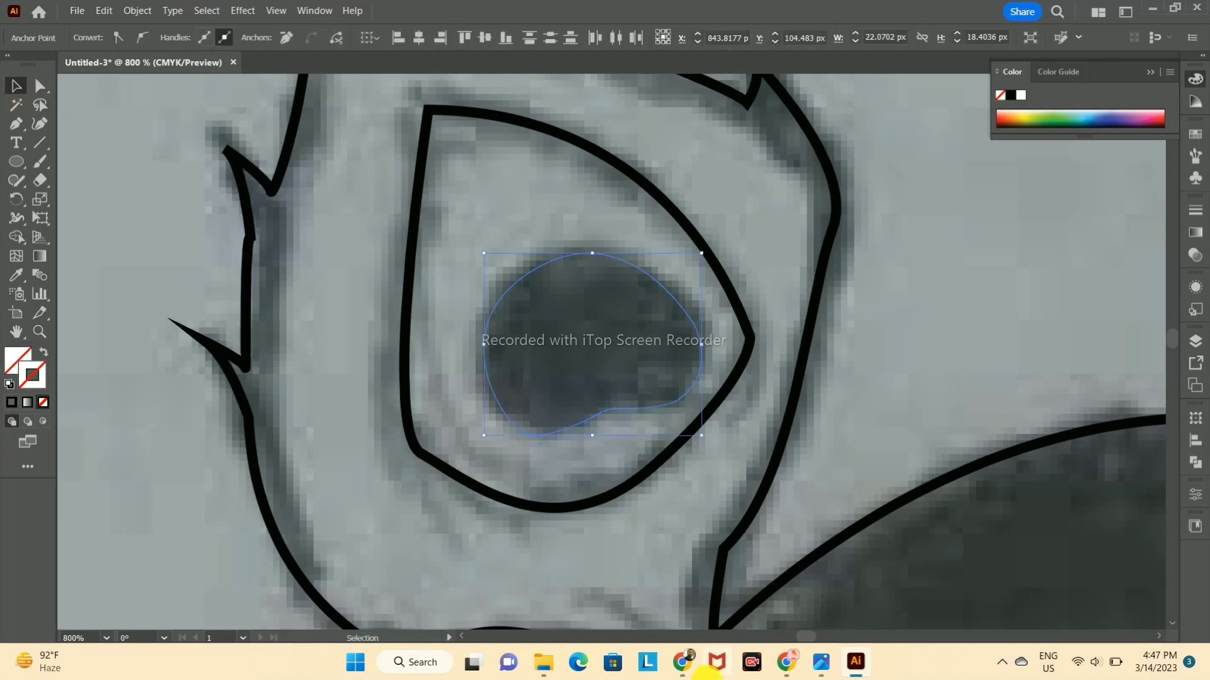
Step: Trace the shoulder line on the picture's left side from the hair's lower corner to the armband's outer edge
{"action": "scroll", "coordinate": [575, 305], "scroll_direction": "down", "scroll_amount": 5}
{"action": "scroll", "coordinate": [742, 413], "scroll_direction": "down", "scroll_amount": 3}
{"action": "scroll", "coordinate": [475, 383], "scroll_direction": "up", "scroll_amount": 4}
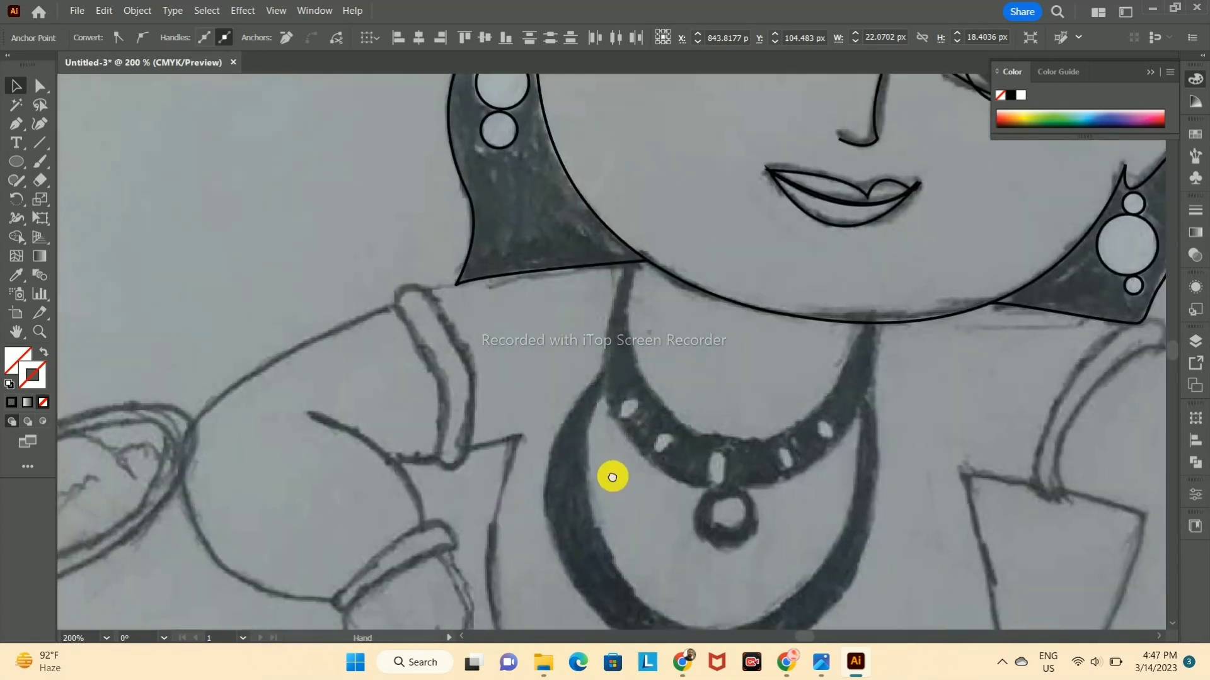
{"action": "left_click", "coordinate": [17, 124]}
{"action": "left_click", "coordinate": [653, 267]}
{"action": "left_click", "coordinate": [462, 289]}
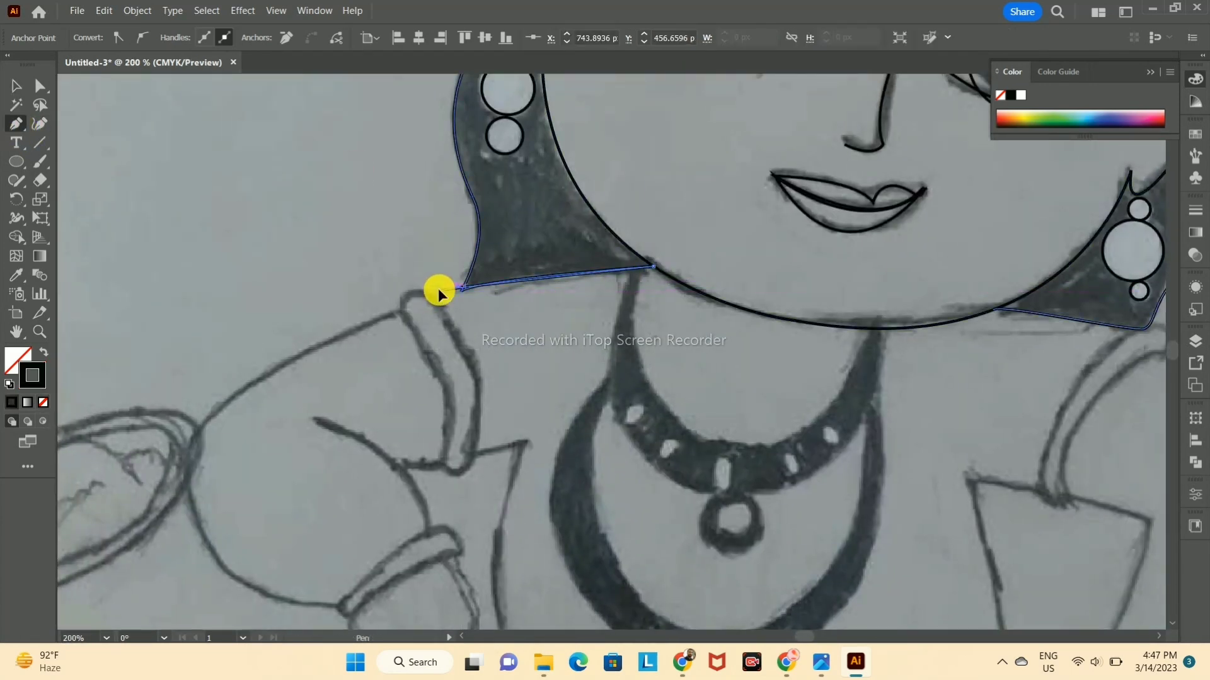
{"action": "key", "text": "ctrl+z"}
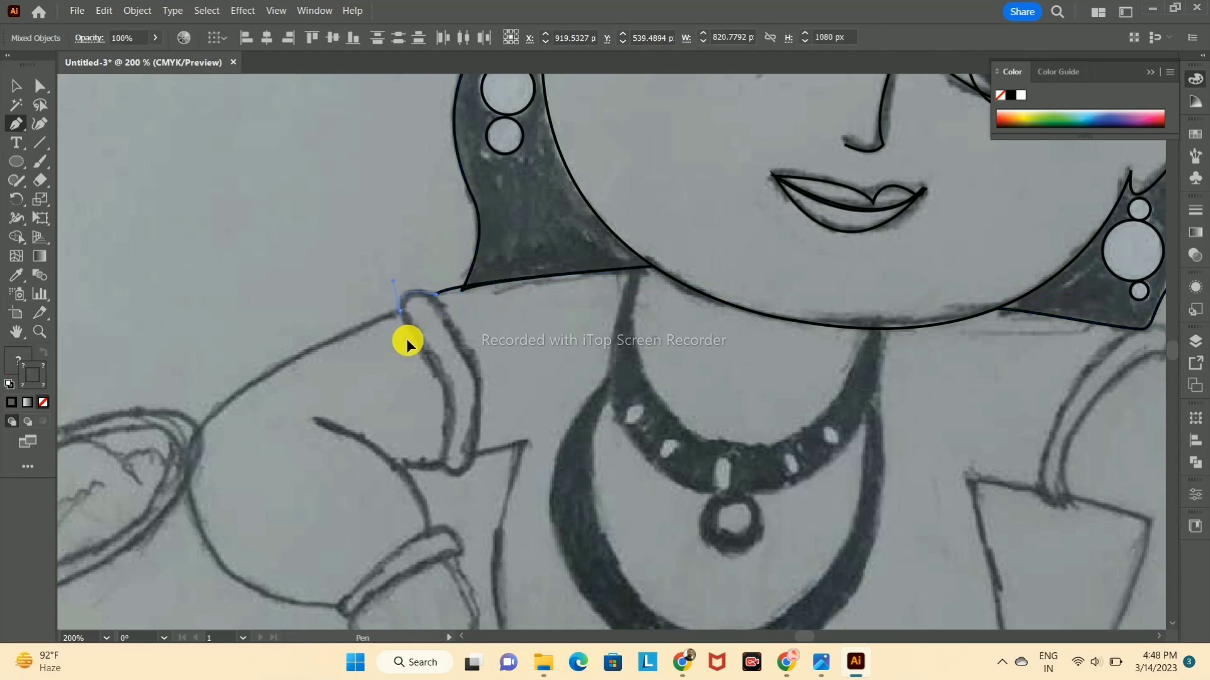
Step: Continue the arm's outline from the armband around the elbow, past the bracelet and along the hand to the fingers
{"action": "left_click_drag", "start_coordinate": [190, 446], "coordinate": [163, 517]}
{"action": "left_click_drag", "start_coordinate": [271, 595], "coordinate": [308, 608]}
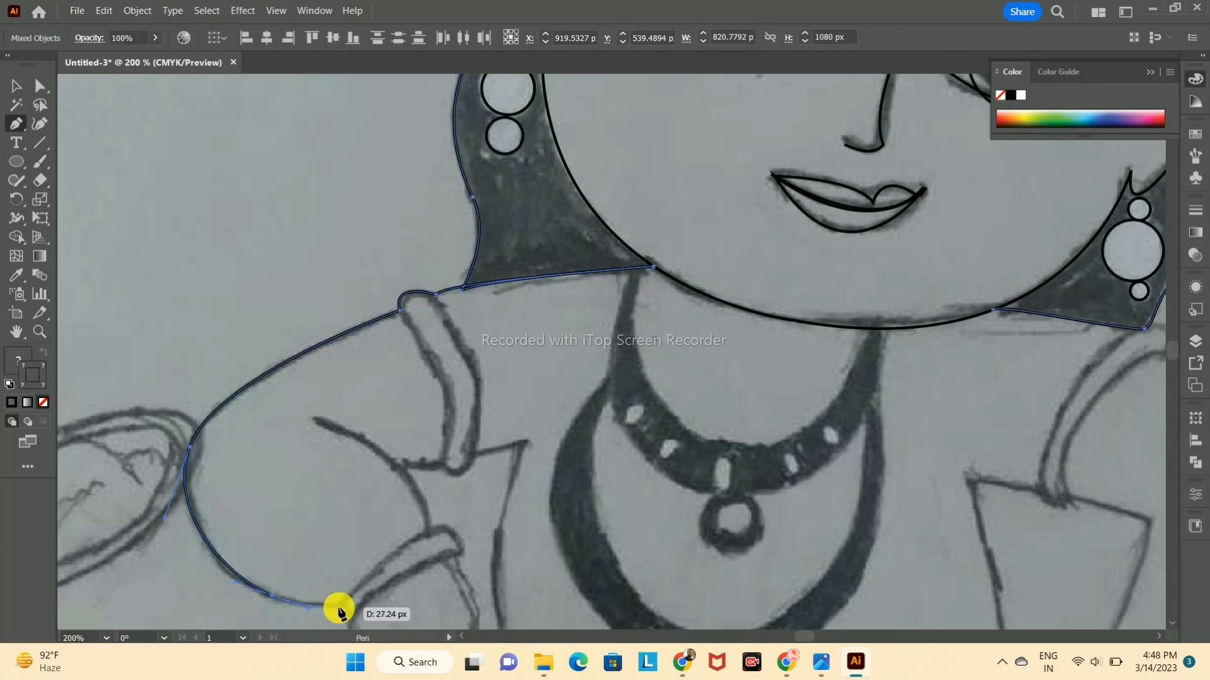
{"action": "left_click", "coordinate": [353, 620]}
{"action": "scroll", "coordinate": [353, 617], "scroll_direction": "down", "scroll_amount": 4}
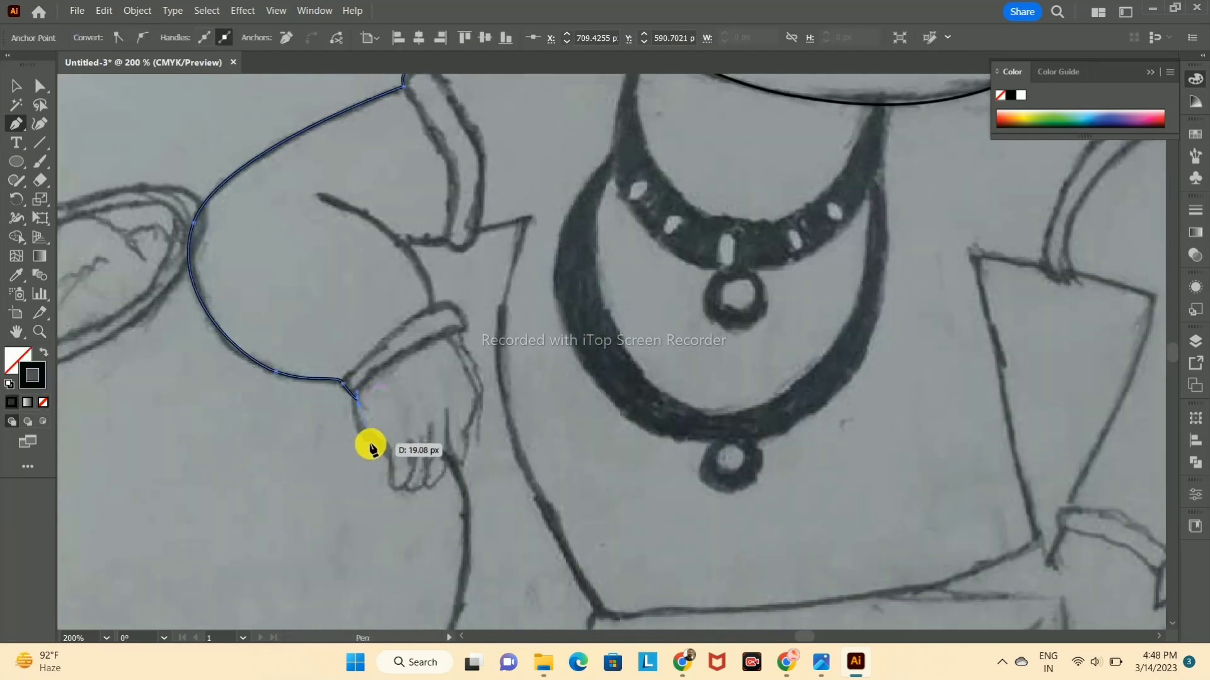
{"action": "left_click", "coordinate": [392, 493]}
{"action": "key", "text": "ctrl+z"}
{"action": "left_click", "coordinate": [403, 486]}
{"action": "key", "text": "ctrl+z"}
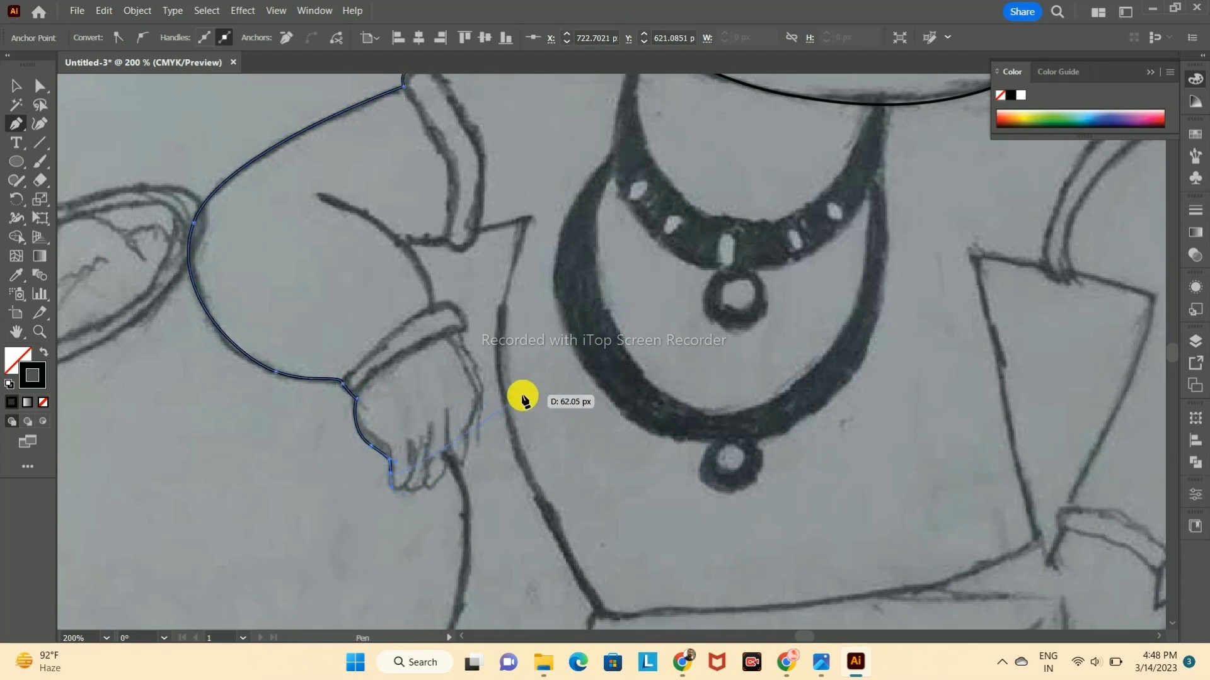
Step: Trace the first finger's rounded tip and the line separating it from the second finger
{"action": "key", "text": "ctrl+plus"}
{"action": "key", "text": "ctrl+plus"}
{"action": "key", "text": "ctrl+plus"}
{"action": "key", "text": "ctrl+plus"}
{"action": "left_click_drag", "start_coordinate": [527, 397], "coordinate": [329, 468]}
{"action": "left_click_drag", "start_coordinate": [434, 487], "coordinate": [464, 501]}
{"action": "left_click_drag", "start_coordinate": [495, 312], "coordinate": [471, 241]}
{"action": "key", "text": "ctrl+z"}
{"action": "left_click_drag", "start_coordinate": [450, 472], "coordinate": [434, 520]}
{"action": "left_click", "coordinate": [495, 313]}
{"action": "key", "text": "ctrl+z"}
{"action": "key", "text": "ctrl+z"}
{"action": "left_click", "coordinate": [495, 313]}
Step: Trace the second finger's rounded tip and the line separating it from the third finger
{"action": "left_click", "coordinate": [471, 469]}
{"action": "left_click_drag", "start_coordinate": [550, 456], "coordinate": [616, 364]}
{"action": "left_click_drag", "start_coordinate": [574, 229], "coordinate": [567, 145]}
{"action": "key", "text": "ctrl+z"}
{"action": "left_click_drag", "start_coordinate": [550, 284], "coordinate": [541, 302]}
{"action": "key", "text": "ctrl+z"}
{"action": "left_click", "coordinate": [550, 457]}
{"action": "left_click_drag", "start_coordinate": [574, 260], "coordinate": [570, 205]}
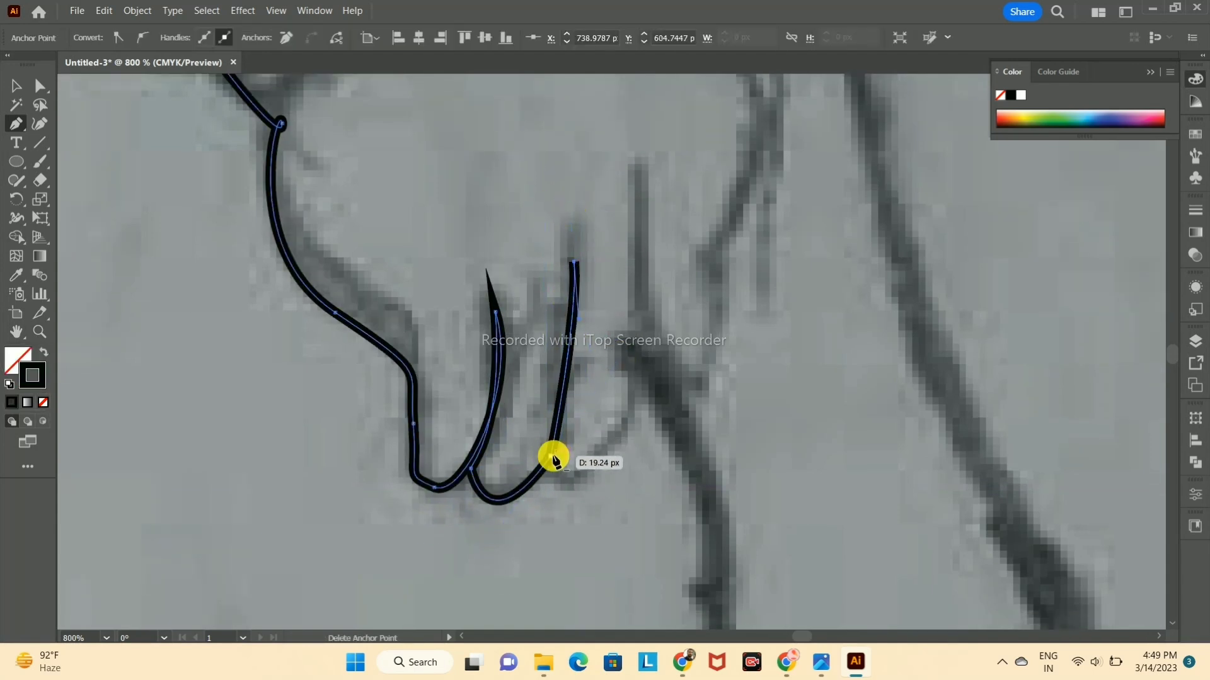
Step: Trace the third finger's rounded tip and the line separating it from the fourth finger
{"action": "left_click_drag", "start_coordinate": [560, 460], "coordinate": [554, 468]}
{"action": "left_click_drag", "start_coordinate": [626, 417], "coordinate": [671, 317]}
{"action": "left_click", "coordinate": [627, 418]}
{"action": "mouse_move", "coordinate": [641, 175]}
{"action": "left_mouse_down"}
{"action": "mouse_move", "coordinate": [629, 160]}
{"action": "mouse_move", "coordinate": [639, 197]}
{"action": "left_mouse_up"}
Step: Trace the fourth finger's tip and the hand's outer side up to the bracelet
{"action": "left_click_drag", "start_coordinate": [667, 358], "coordinate": [688, 374]}
{"action": "left_click_drag", "start_coordinate": [722, 302], "coordinate": [711, 268]}
{"action": "left_click", "coordinate": [703, 251]}
{"action": "left_click", "coordinate": [735, 241]}
{"action": "key", "text": "ctrl+z"}
{"action": "left_click_drag", "start_coordinate": [776, 96], "coordinate": [651, 304]}
{"action": "left_click_drag", "start_coordinate": [548, 185], "coordinate": [515, 150]}
{"action": "left_click_drag", "start_coordinate": [428, 103], "coordinate": [429, 100]}
{"action": "left_click", "coordinate": [516, 151]}
Step: Trace the bracelet's rounded end at the wrist up to the forearm's inner edge
{"action": "left_click_drag", "start_coordinate": [530, 157], "coordinate": [475, 437]}
{"action": "mouse_move", "coordinate": [524, 400]}
{"action": "left_mouse_down"}
{"action": "mouse_move", "coordinate": [543, 416]}
{"action": "mouse_move", "coordinate": [530, 398]}
{"action": "left_mouse_up"}
{"action": "left_click_drag", "start_coordinate": [406, 298], "coordinate": [312, 332]}
Step: Trace the forearm's inner edge from the bracelet up to the elbow crease
{"action": "left_click_drag", "start_coordinate": [409, 327], "coordinate": [413, 606]}
{"action": "left_click_drag", "start_coordinate": [366, 207], "coordinate": [368, 208]}
{"action": "left_click", "coordinate": [479, 181]}
{"action": "left_click_drag", "start_coordinate": [493, 211], "coordinate": [558, 488]}
{"action": "scroll", "coordinate": [559, 489], "scroll_direction": "down", "scroll_amount": 4}
{"action": "left_click_drag", "start_coordinate": [476, 423], "coordinate": [387, 392]}
{"action": "left_click_drag", "start_coordinate": [478, 423], "coordinate": [419, 480]}
Step: Trace the armband's lower end, the line to the armpit corner and the torso's side down toward the waist
{"action": "left_click_drag", "start_coordinate": [502, 539], "coordinate": [548, 522]}
{"action": "left_click", "coordinate": [501, 526]}
{"action": "left_click", "coordinate": [628, 504]}
{"action": "left_click_drag", "start_coordinate": [622, 524], "coordinate": [647, 194]}
{"action": "left_click_drag", "start_coordinate": [636, 406], "coordinate": [685, 515]}
{"action": "left_click", "coordinate": [636, 406]}
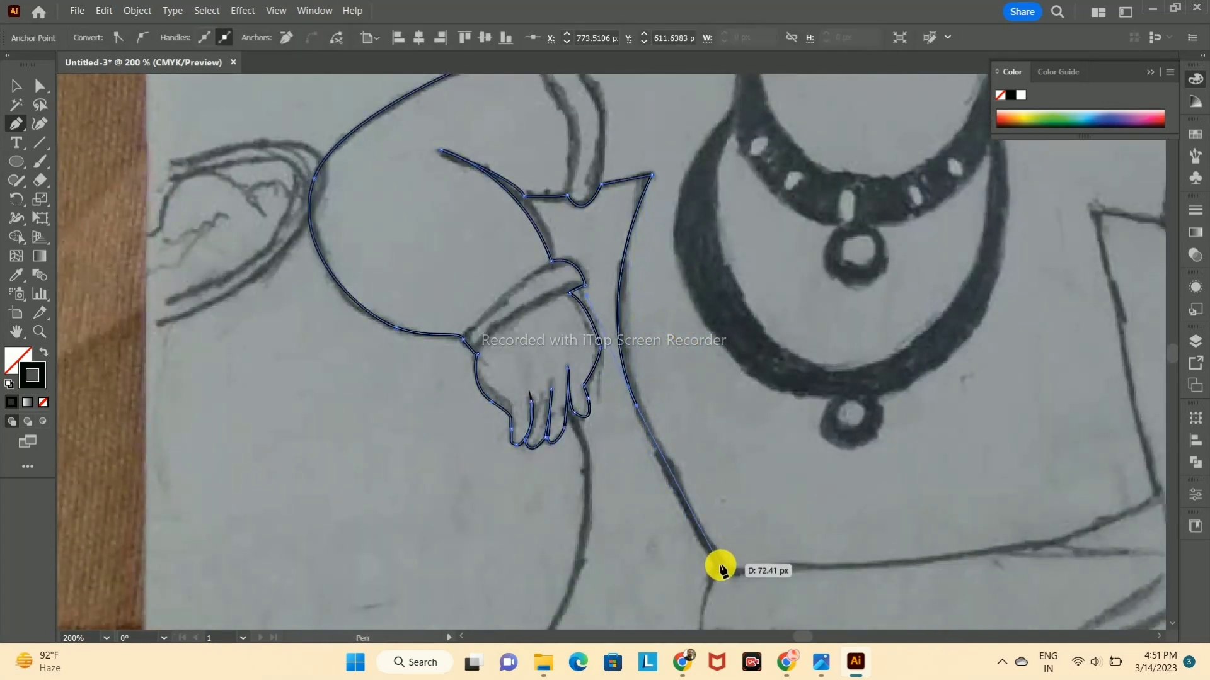
Step: Trace the waistline, the torso's other side and the underside of the second arm with the armband's lower end
{"action": "left_click_drag", "start_coordinate": [1132, 508], "coordinate": [997, 434]}
{"action": "left_click", "coordinate": [892, 514]}
{"action": "left_click_drag", "start_coordinate": [859, 250], "coordinate": [900, 419]}
{"action": "left_click", "coordinate": [777, 421]}
{"action": "left_click", "coordinate": [845, 433]}
{"action": "left_click", "coordinate": [879, 444]}
{"action": "left_click", "coordinate": [956, 461]}
Step: Trace the second arm's inner edge around the elbow bend down to its bracelet
{"action": "left_click_drag", "start_coordinate": [936, 551], "coordinate": [975, 348]}
{"action": "left_click_drag", "start_coordinate": [975, 352], "coordinate": [958, 376]}
{"action": "left_click", "coordinate": [974, 352]}
{"action": "left_click", "coordinate": [913, 464]}
{"action": "key", "text": "ctrl+z"}
{"action": "left_click", "coordinate": [910, 470]}
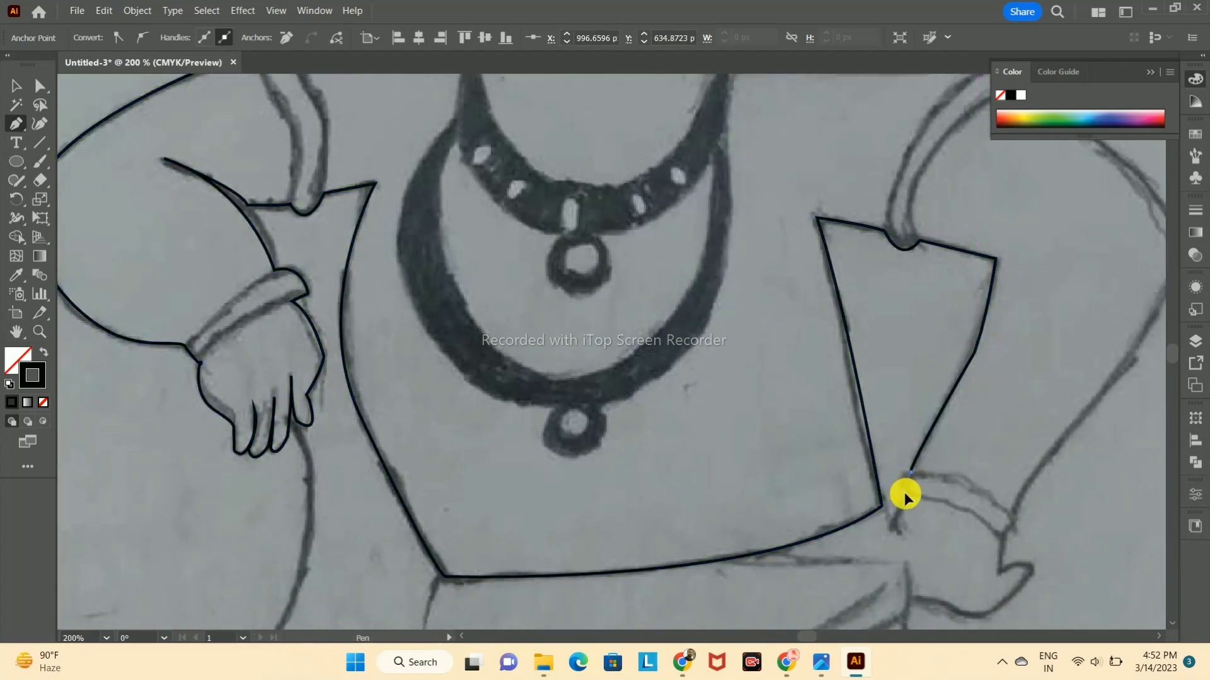
Step: Trace the hand resting on the hip, from the bracelet's inner end to the thumb and back toward the wrist
{"action": "left_click_drag", "start_coordinate": [898, 526], "coordinate": [926, 649]}
{"action": "left_click", "coordinate": [950, 604]}
{"action": "key", "text": "ctrl+z"}
Step: Trace the second upper arm from the elbow to the shoulder and the armband's rounded upper end
{"action": "key", "text": "ctrl+z"}
{"action": "left_click", "coordinate": [926, 637]}
{"action": "left_click_drag", "start_coordinate": [395, 575], "coordinate": [433, 580]}
{"action": "left_click", "coordinate": [395, 575]}
{"action": "left_click", "coordinate": [424, 586]}
{"action": "left_click_drag", "start_coordinate": [477, 543], "coordinate": [456, 504]}
Step: Trace the bracelet's outer end and the second forearm's outer edge up to the elbow
{"action": "left_click", "coordinate": [447, 541]}
{"action": "left_click_drag", "start_coordinate": [462, 495], "coordinate": [451, 456]}
{"action": "left_click", "coordinate": [462, 496]}
{"action": "left_click_drag", "start_coordinate": [616, 264], "coordinate": [631, 203]}
{"action": "left_click", "coordinate": [616, 264]}
{"action": "left_click_drag", "start_coordinate": [630, 204], "coordinate": [696, 555]}
{"action": "left_click_drag", "start_coordinate": [528, 415], "coordinate": [455, 395]}
{"action": "left_click_drag", "start_coordinate": [547, 439], "coordinate": [611, 532]}
{"action": "left_click", "coordinate": [591, 508]}
{"action": "key", "text": "ctrl+z"}
{"action": "left_click_drag", "start_coordinate": [580, 477], "coordinate": [547, 488]}
Step: Trace the short shoulder line from the armband's upper end to the jaw at the hair's corner
{"action": "left_click_drag", "start_coordinate": [488, 596], "coordinate": [609, 414]}
{"action": "left_click", "coordinate": [700, 296]}
{"action": "left_click_drag", "start_coordinate": [537, 282], "coordinate": [495, 255]}
{"action": "left_click_drag", "start_coordinate": [370, 249], "coordinate": [371, 249]}
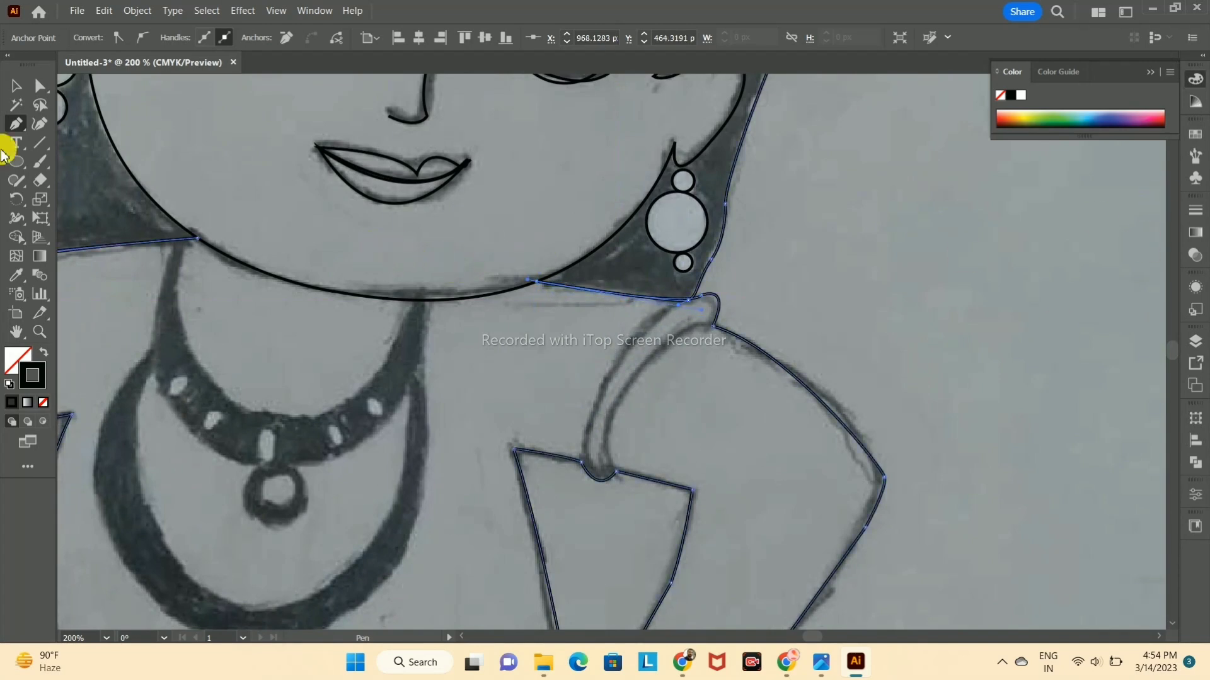
{"action": "key", "text": "ctrl+z"}
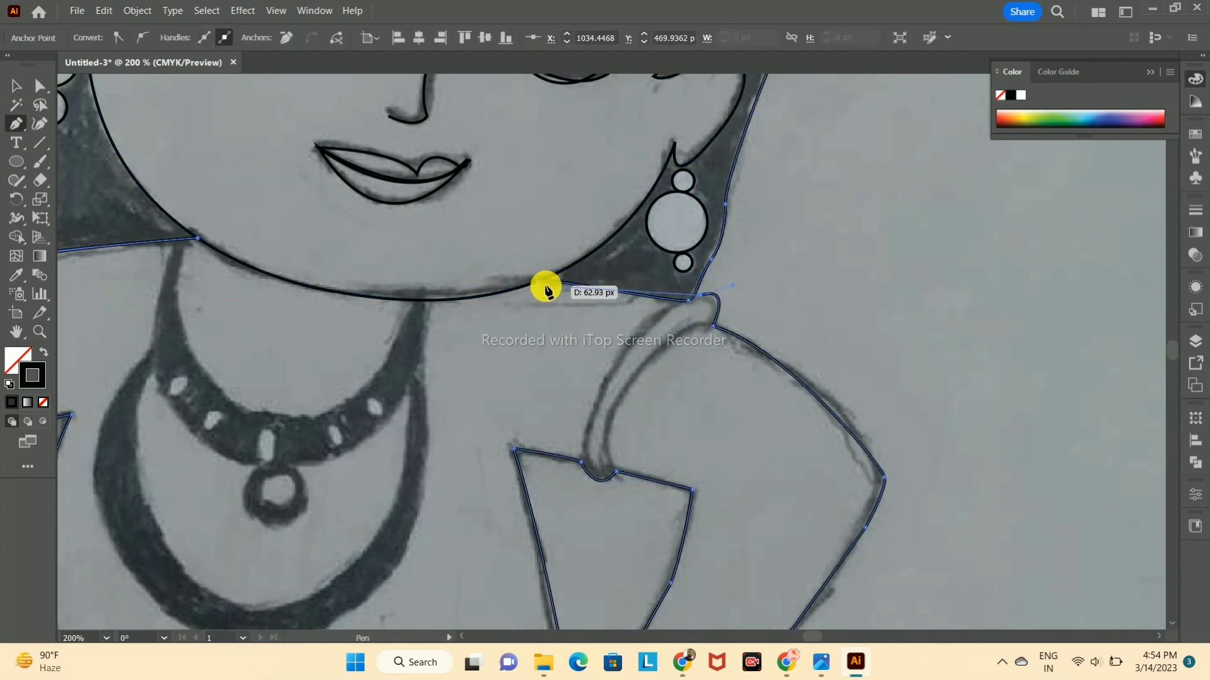
{"action": "left_click", "coordinate": [537, 288]}
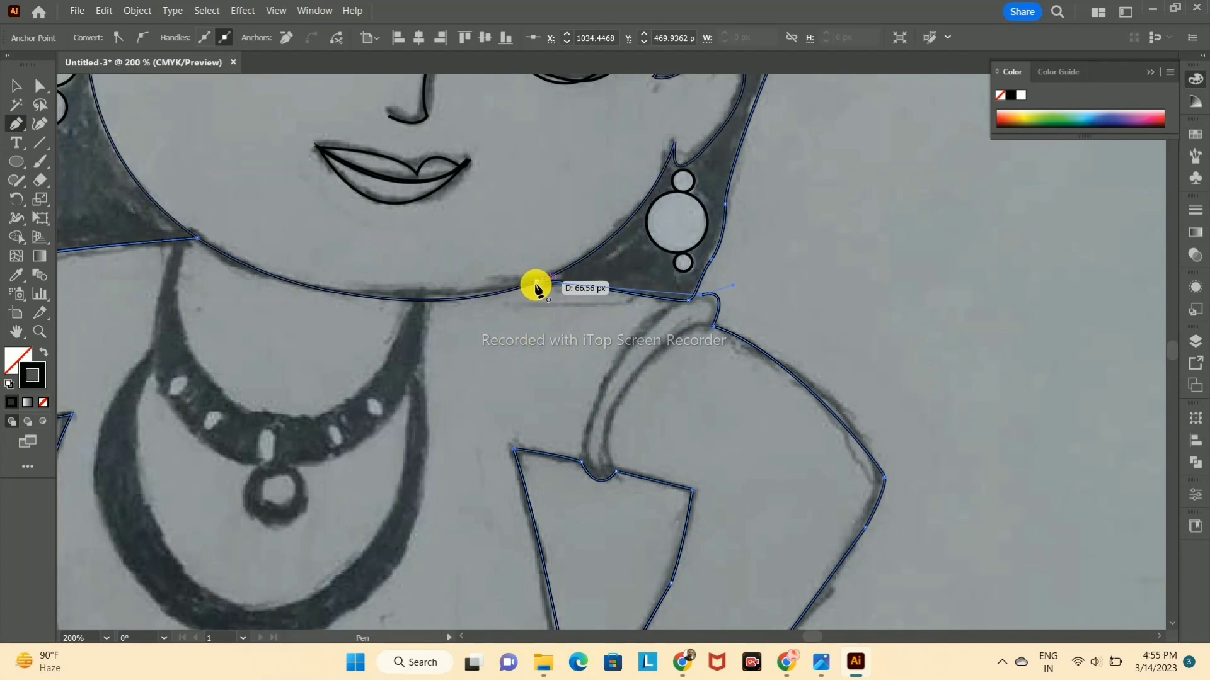
Step: Try to redraw the shoulder line between the armband's upper end and the jaw as a separate path
{"action": "left_click", "coordinate": [16, 86]}
{"action": "left_click", "coordinate": [1009, 153]}
{"action": "left_click", "coordinate": [16, 124]}
{"action": "left_click", "coordinate": [700, 295]}
{"action": "left_click", "coordinate": [537, 289]}
{"action": "key", "text": "ctrl+z"}
{"action": "key", "text": "ctrl+z"}
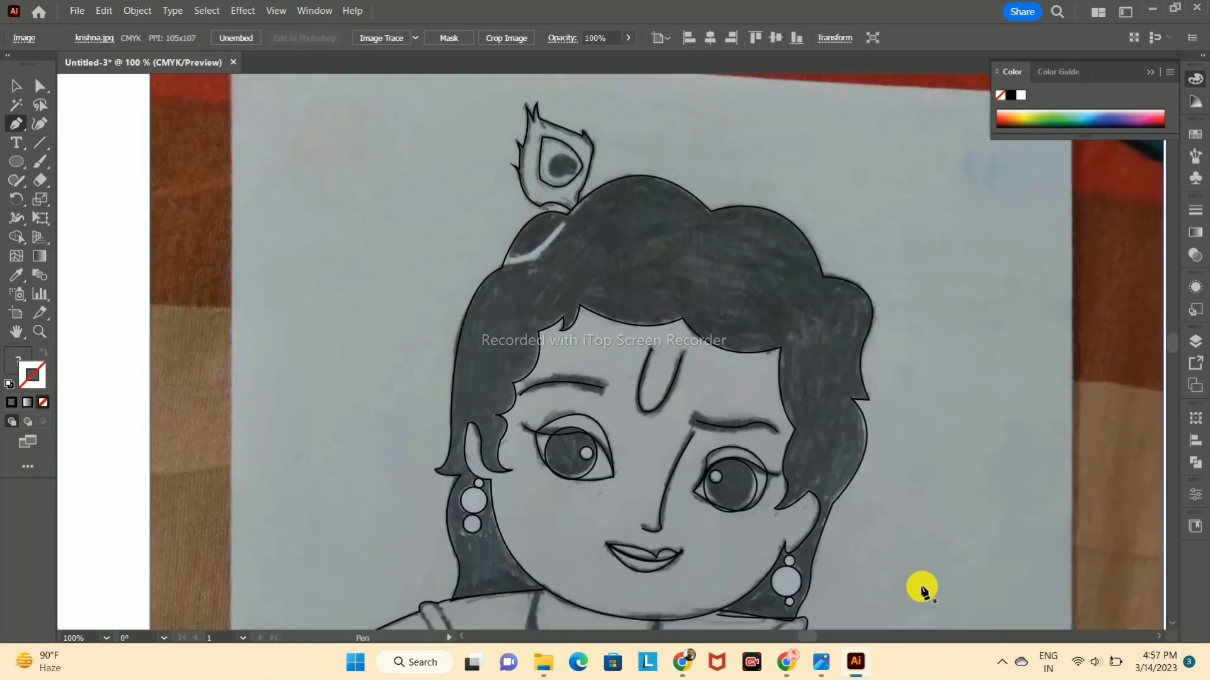
{"action": "left_click", "coordinate": [15, 85]}
{"action": "left_click", "coordinate": [470, 300]}
{"action": "scroll", "coordinate": [580, 311], "scroll_direction": "down", "scroll_amount": 3}
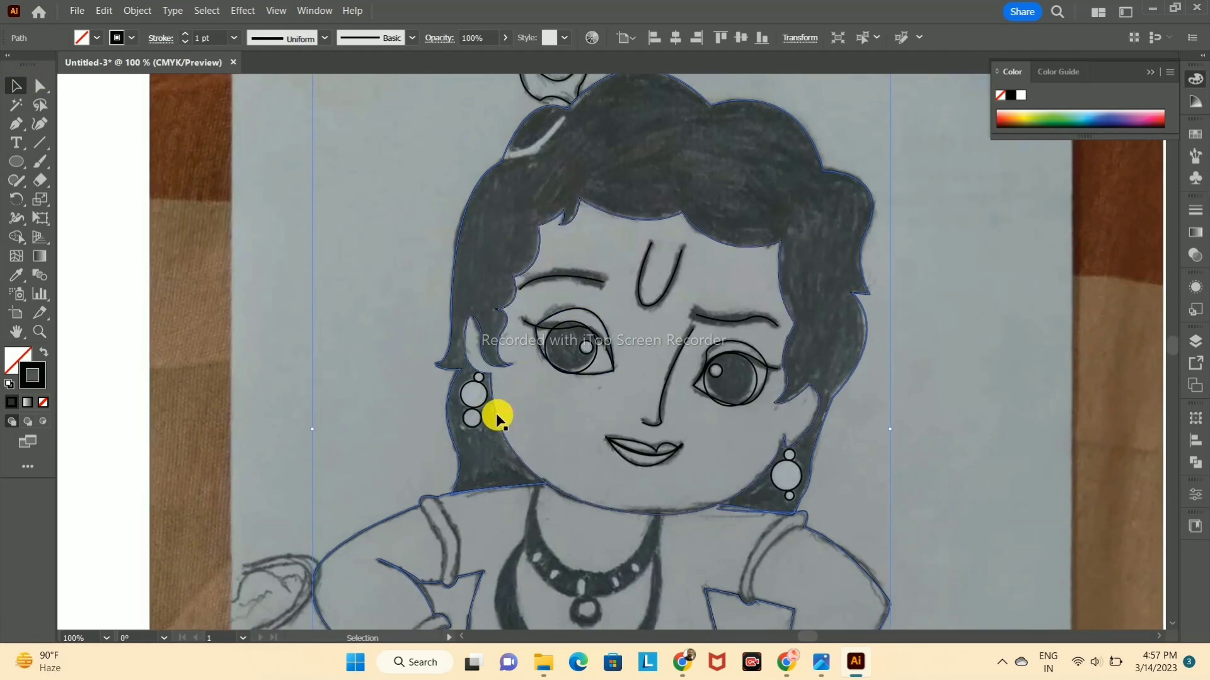
{"action": "left_click", "coordinate": [846, 296], "text": "shift"}
{"action": "left_click", "coordinate": [16, 237]}
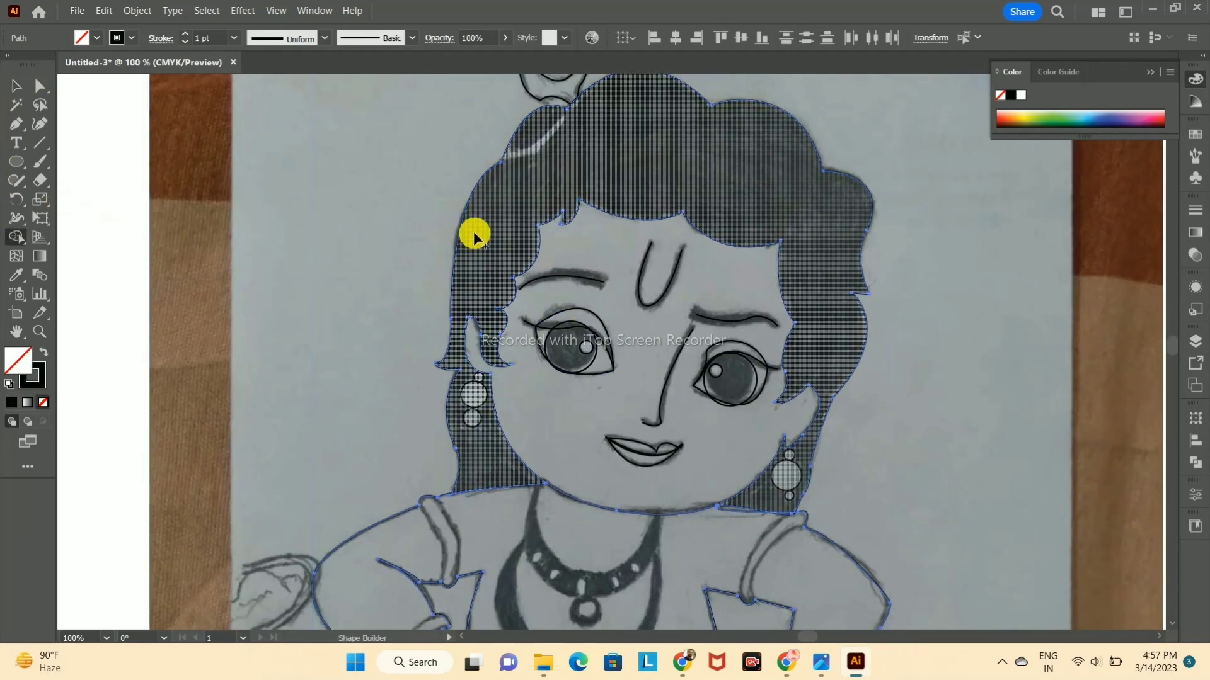
{"action": "scroll", "coordinate": [368, 161], "scroll_direction": "down", "scroll_amount": 5}
{"action": "scroll", "coordinate": [368, 161], "scroll_direction": "up", "scroll_amount": 6}
{"action": "left_click", "coordinate": [16, 85]}
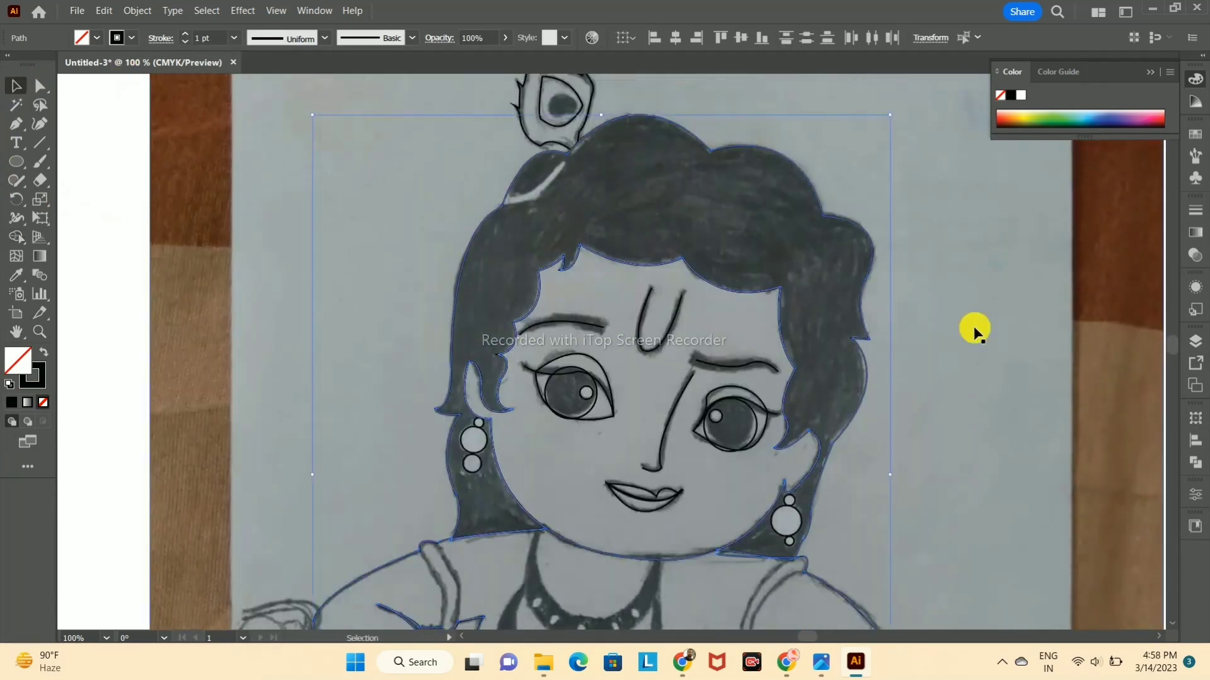
{"action": "left_click", "coordinate": [489, 280]}
{"action": "scroll", "coordinate": [872, 288], "scroll_direction": "down", "scroll_amount": 2}
{"action": "left_click", "coordinate": [870, 287]}
{"action": "scroll", "coordinate": [907, 302], "scroll_direction": "up", "scroll_amount": 1}
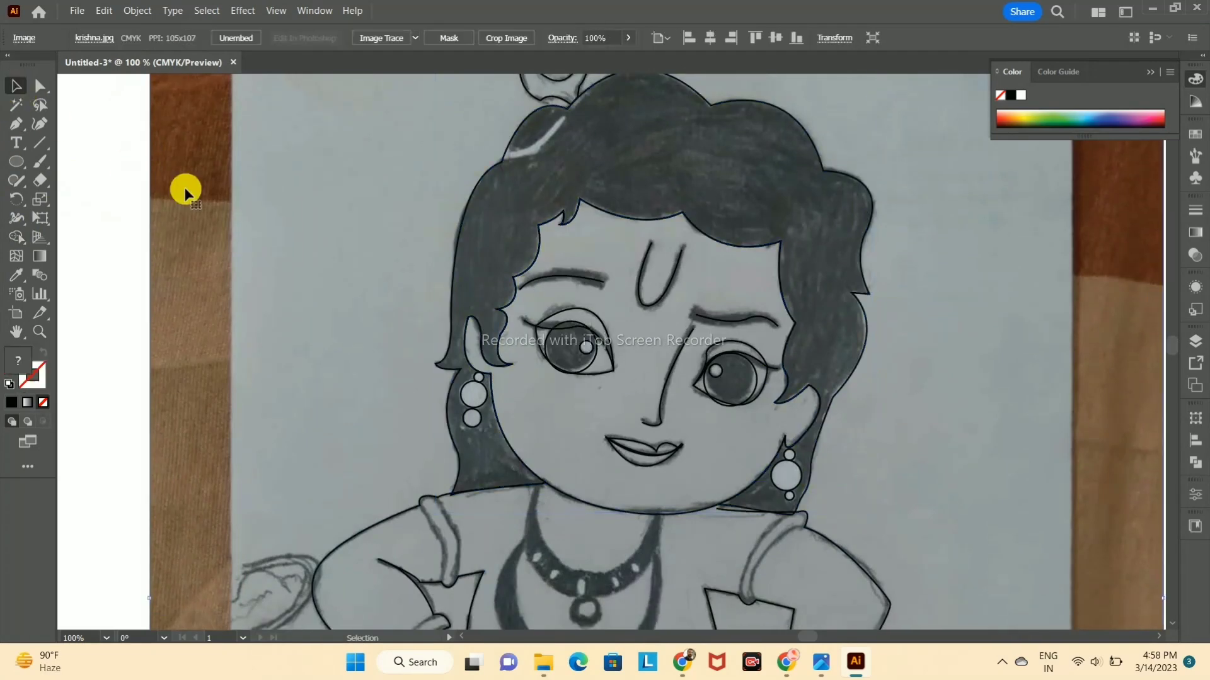
{"action": "left_click", "coordinate": [185, 192]}
Step: Try to extend the shoulder line at its end beneath the jaw
{"action": "key", "text": "ctrl+minus"}
{"action": "left_click_drag", "start_coordinate": [692, 306], "coordinate": [539, 147]}
{"action": "scroll", "coordinate": [587, 253], "scroll_direction": "up", "scroll_amount": 4}
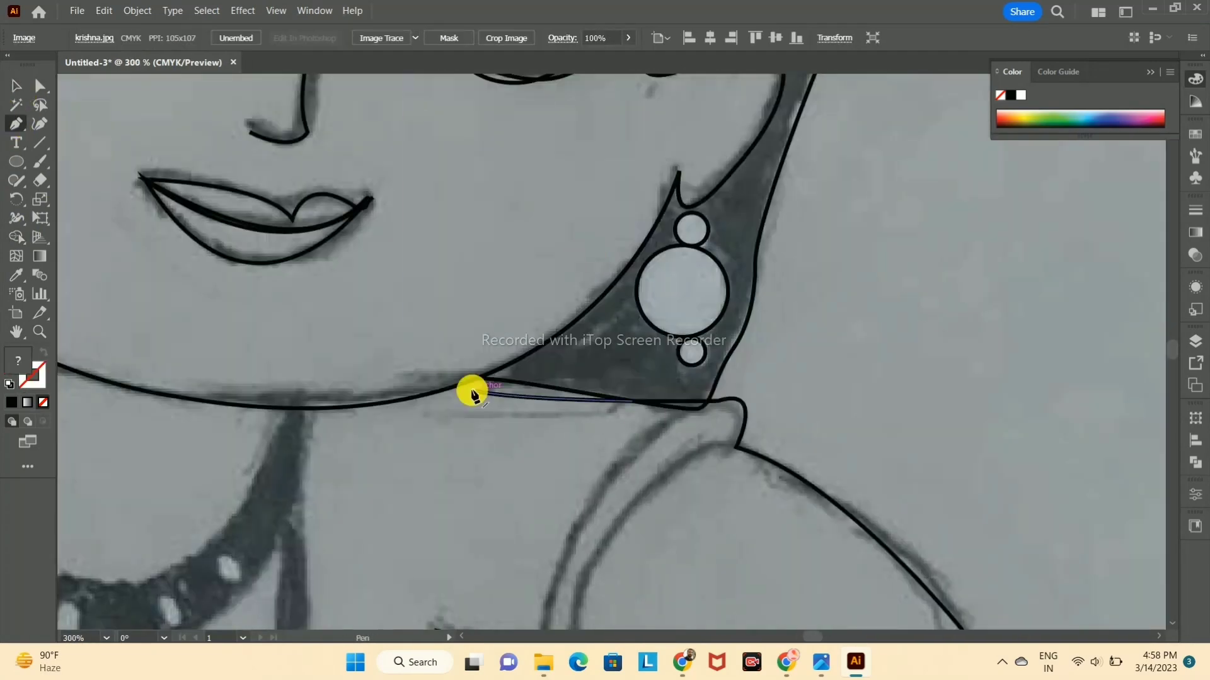
{"action": "left_click", "coordinate": [476, 398]}
{"action": "key", "text": "ctrl+z"}
{"action": "key", "text": "ctrl+z"}
{"action": "scroll", "coordinate": [549, 339], "scroll_direction": "down", "scroll_amount": 3}
{"action": "left_click_drag", "start_coordinate": [548, 339], "coordinate": [757, 524]}
{"action": "left_click", "coordinate": [17, 237]}
{"action": "left_click", "coordinate": [16, 86]}
{"action": "left_click", "coordinate": [1008, 368]}
{"action": "scroll", "coordinate": [899, 365], "scroll_direction": "up", "scroll_amount": 5}
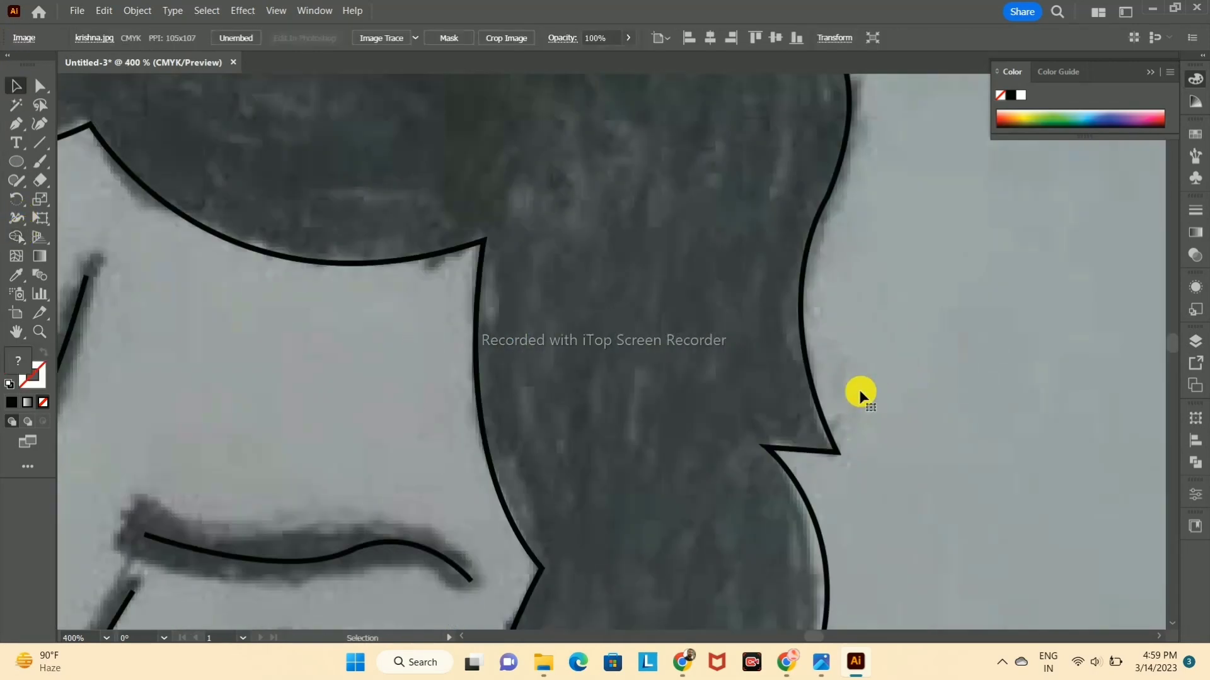
{"action": "scroll", "coordinate": [899, 365], "scroll_direction": "up", "scroll_amount": 1}
{"action": "left_click_drag", "start_coordinate": [803, 580], "coordinate": [793, 321]}
Step: Align the stray shoulder line below the earring with the hair's lower edge
{"action": "left_click", "coordinate": [478, 397]}
{"action": "left_click", "coordinate": [40, 124]}
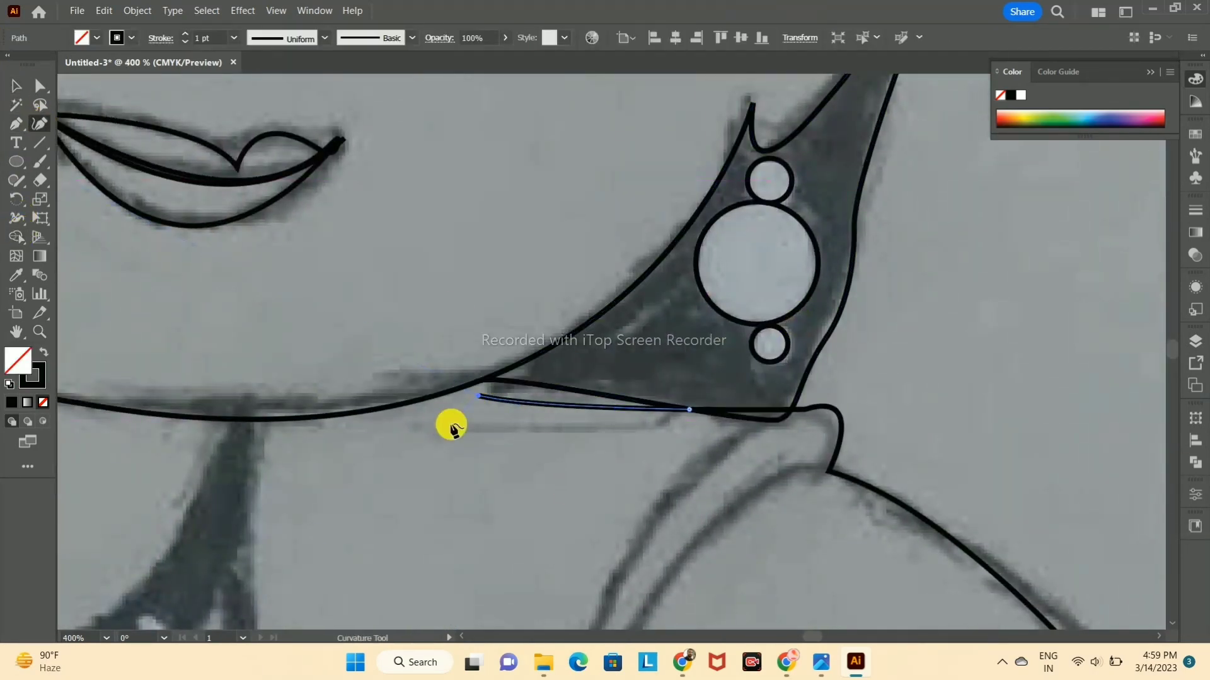
{"action": "left_click", "coordinate": [15, 88]}
{"action": "left_click", "coordinate": [690, 409]}
{"action": "left_click", "coordinate": [788, 413]}
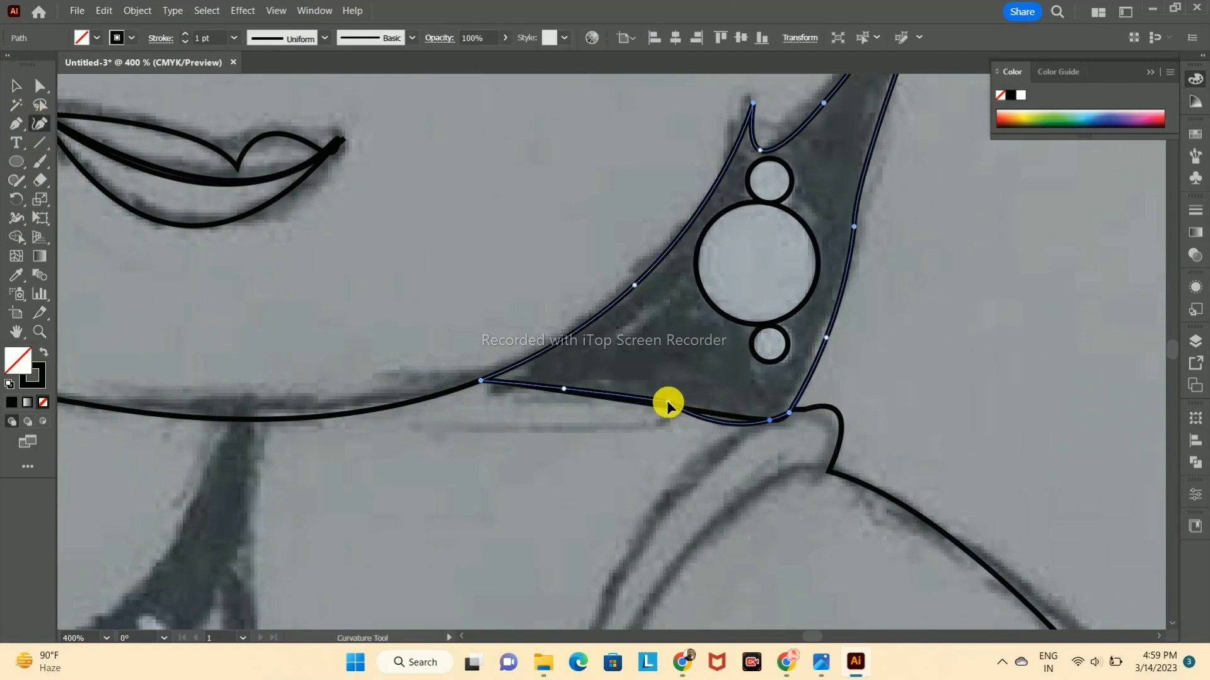
{"action": "left_click", "coordinate": [15, 88]}
Step: Trace the neckline along the chin between the lower hair corners on both sides of the face
{"action": "left_click", "coordinate": [16, 124]}
{"action": "left_click", "coordinate": [481, 380]}
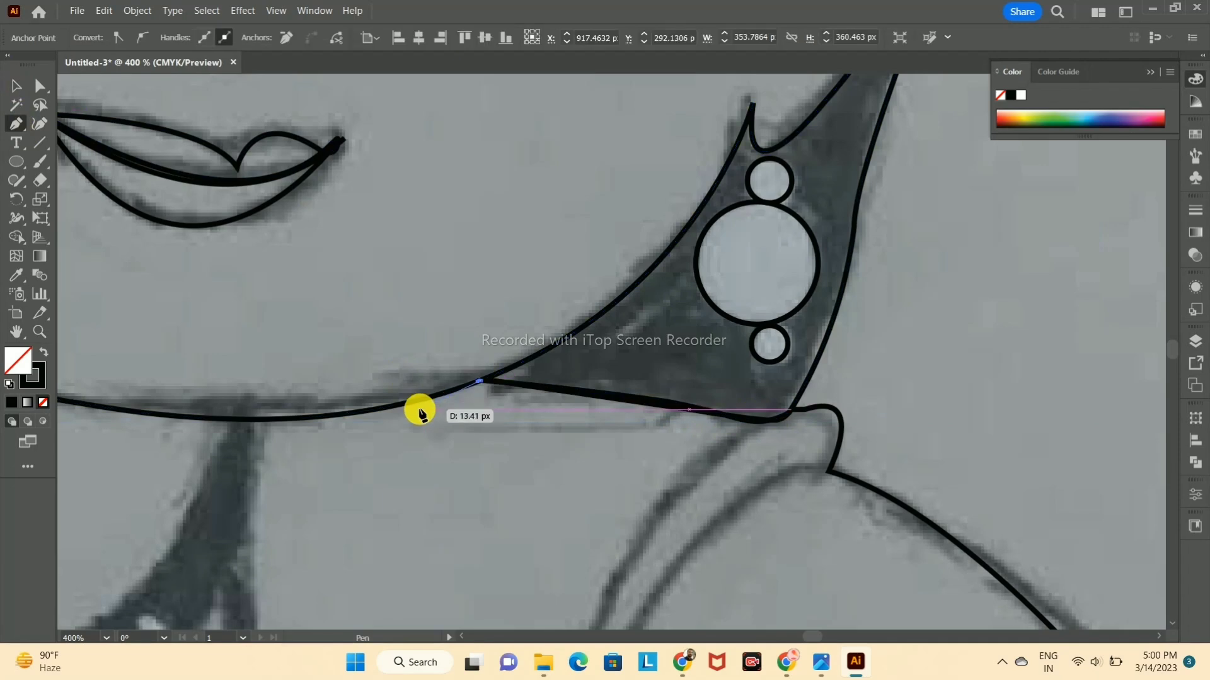
{"action": "left_click_drag", "start_coordinate": [67, 430], "coordinate": [905, 413]}
{"action": "left_click_drag", "start_coordinate": [632, 278], "coordinate": [498, 228]}
{"action": "scroll", "coordinate": [498, 228], "scroll_direction": "up", "scroll_amount": 2}
{"action": "scroll", "coordinate": [512, 249], "scroll_direction": "down", "scroll_amount": 5}
{"action": "key", "text": "ctrl+z"}
{"action": "left_click_drag", "start_coordinate": [559, 265], "coordinate": [460, 192]}
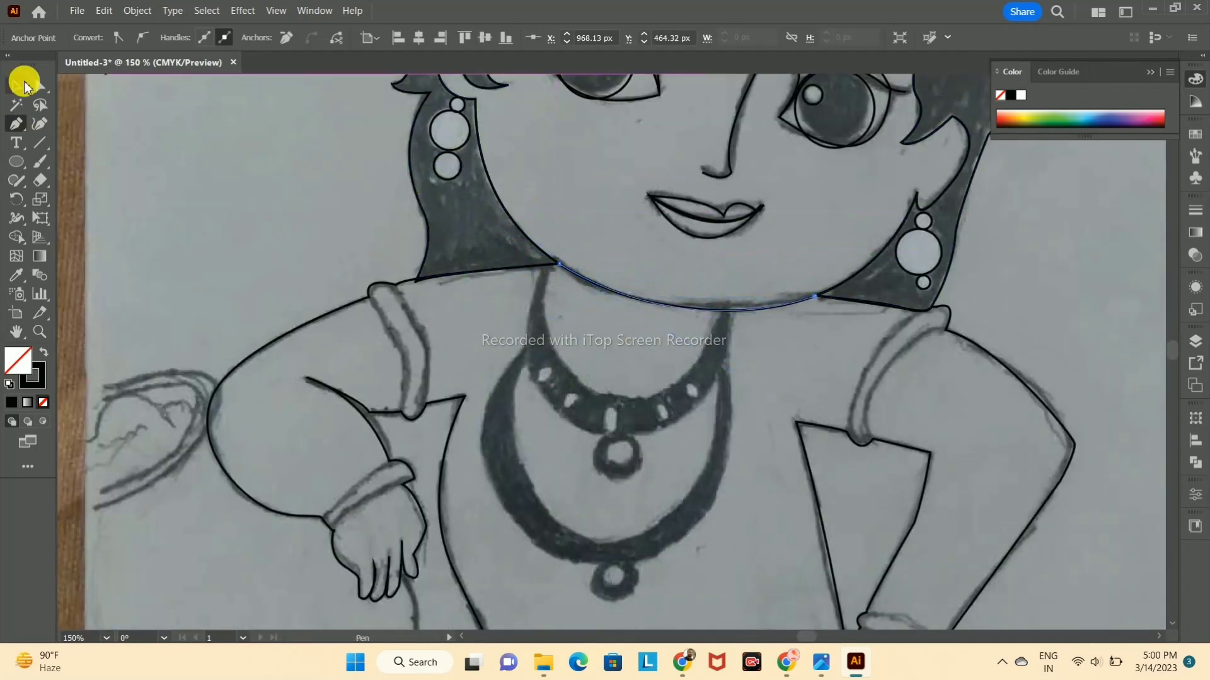
{"action": "left_click", "coordinate": [17, 87]}
{"action": "left_click", "coordinate": [897, 283]}
Step: Trace the upper necklace's inner edge from the hair's corner around to the chin line on the other side
{"action": "scroll", "coordinate": [897, 283], "scroll_direction": "down", "scroll_amount": 8}
{"action": "scroll", "coordinate": [591, 294], "scroll_direction": "up", "scroll_amount": 3}
{"action": "left_click", "coordinate": [16, 125]}
{"action": "left_click", "coordinate": [546, 196]}
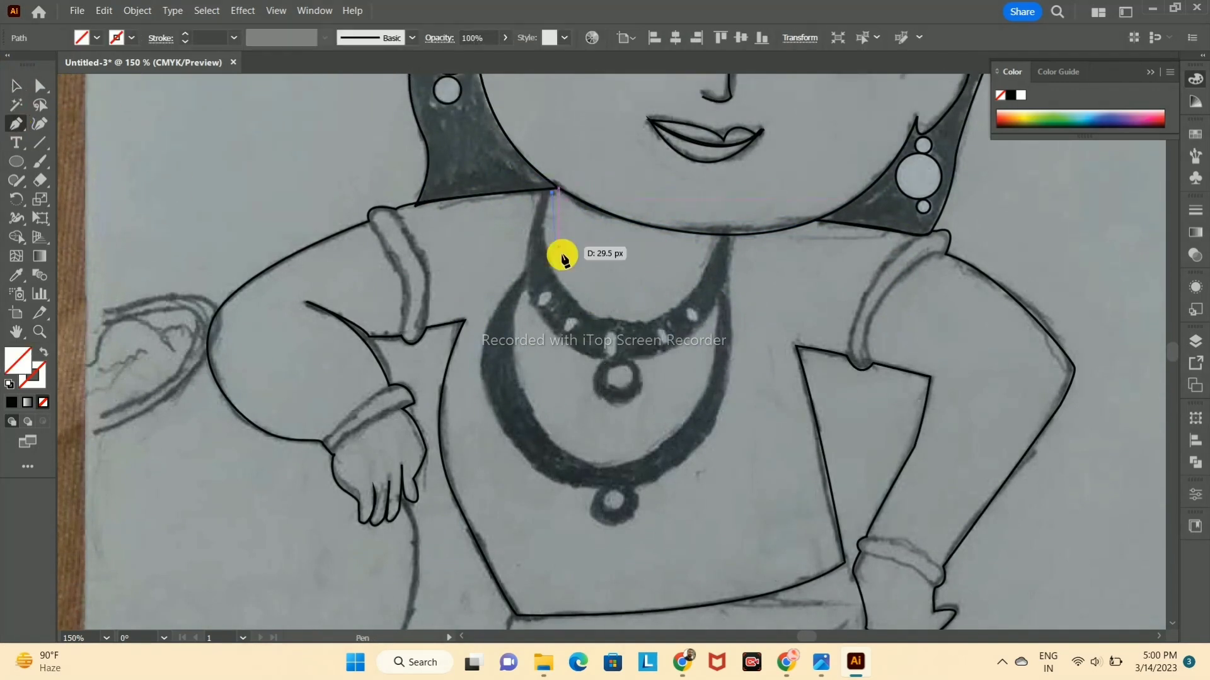
{"action": "left_click_drag", "start_coordinate": [784, 308], "coordinate": [782, 312]}
{"action": "left_click", "coordinate": [649, 320]}
{"action": "left_click_drag", "start_coordinate": [733, 165], "coordinate": [750, 165]}
{"action": "left_click", "coordinate": [720, 236]}
Step: Trace the upper necklace's outer edge back to the hair's corner and close the shape
{"action": "left_click", "coordinate": [737, 236]}
{"action": "left_click_drag", "start_coordinate": [653, 360], "coordinate": [579, 379]}
{"action": "left_click", "coordinate": [653, 359]}
{"action": "left_click_drag", "start_coordinate": [524, 276], "coordinate": [548, 168]}
{"action": "left_click", "coordinate": [524, 276]}
{"action": "left_click", "coordinate": [553, 192]}
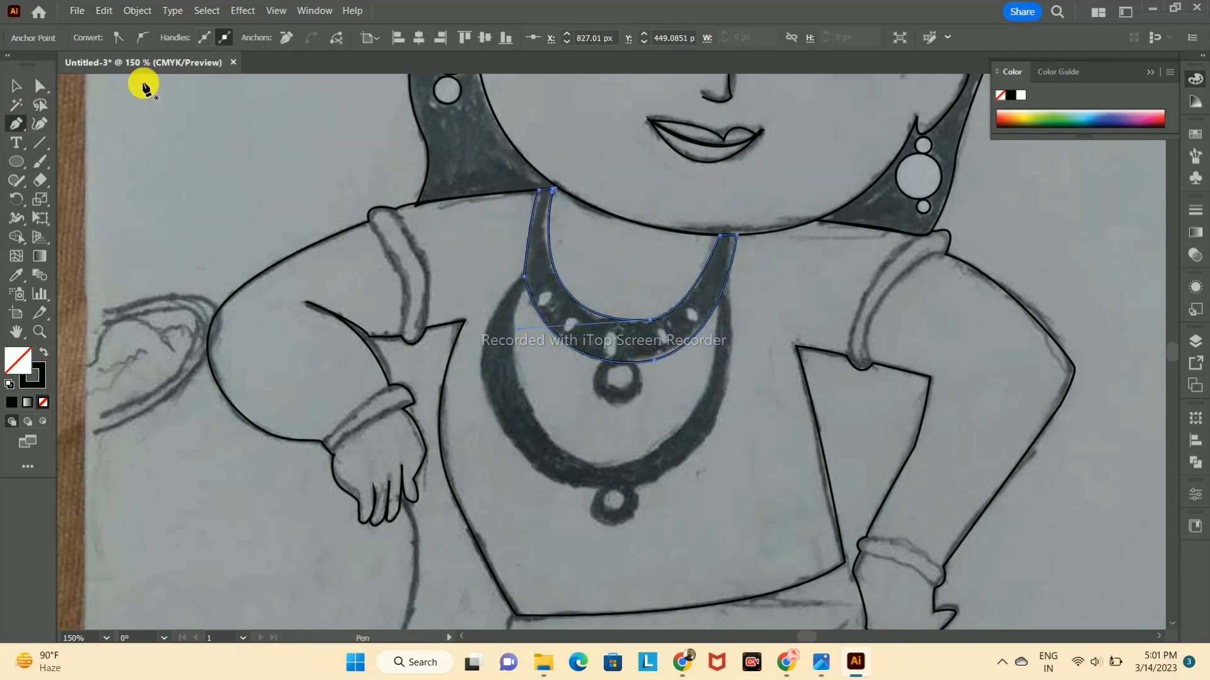
{"action": "key", "text": "v"}
{"action": "left_click", "coordinate": [222, 149]}
Step: Try to redraw the upper necklace's top end so that it meets the hair's lower edge
{"action": "scroll", "coordinate": [488, 137], "scroll_direction": "up", "scroll_amount": 4}
{"action": "left_click", "coordinate": [17, 124]}
{"action": "left_click", "coordinate": [758, 339]}
{"action": "key", "text": "ctrl+z"}
{"action": "key", "text": "ctrl+z"}
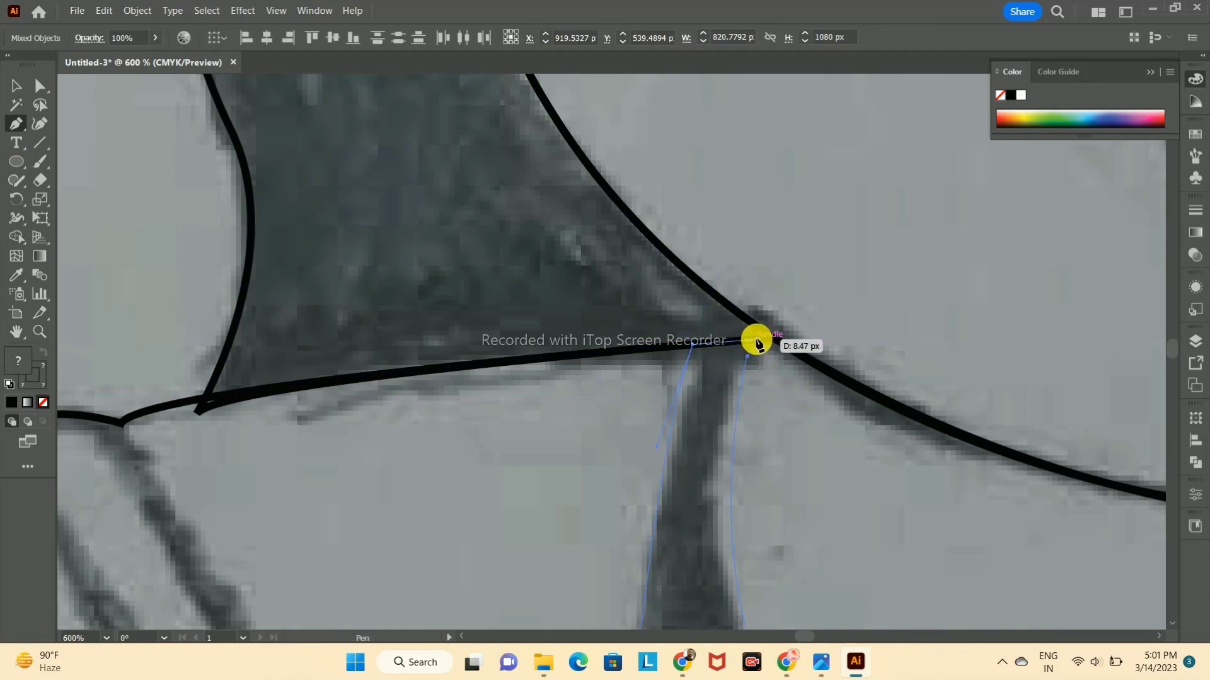
{"action": "left_click", "coordinate": [756, 341]}
{"action": "left_click", "coordinate": [747, 354]}
{"action": "left_click_drag", "start_coordinate": [772, 388], "coordinate": [701, 351]}
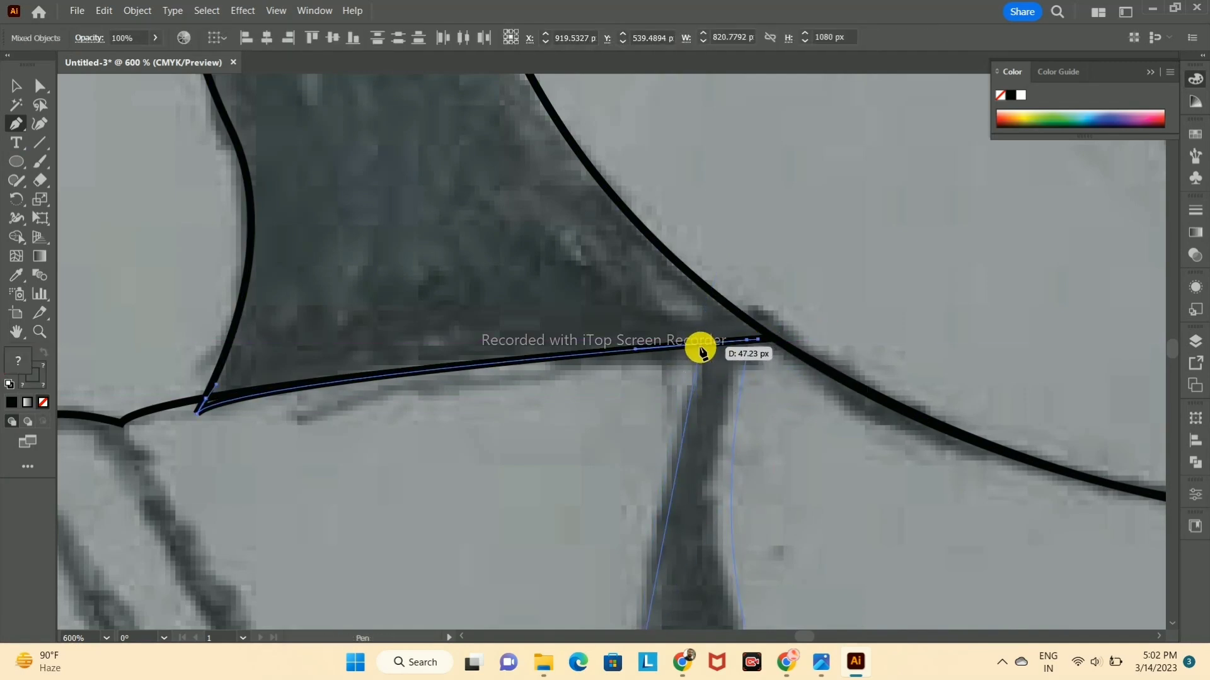
{"action": "left_click", "coordinate": [700, 348]}
{"action": "left_click_drag", "start_coordinate": [720, 512], "coordinate": [719, 497]}
{"action": "key", "text": "ctrl+z"}
{"action": "key", "text": "ctrl+z"}
Step: Redraw the upper necklace's outer side up to the hair's lower edge and close its top end there
{"action": "left_click_drag", "start_coordinate": [645, 586], "coordinate": [543, 114]}
{"action": "left_click", "coordinate": [531, 177]}
{"action": "left_click_drag", "start_coordinate": [570, 247], "coordinate": [730, 545]}
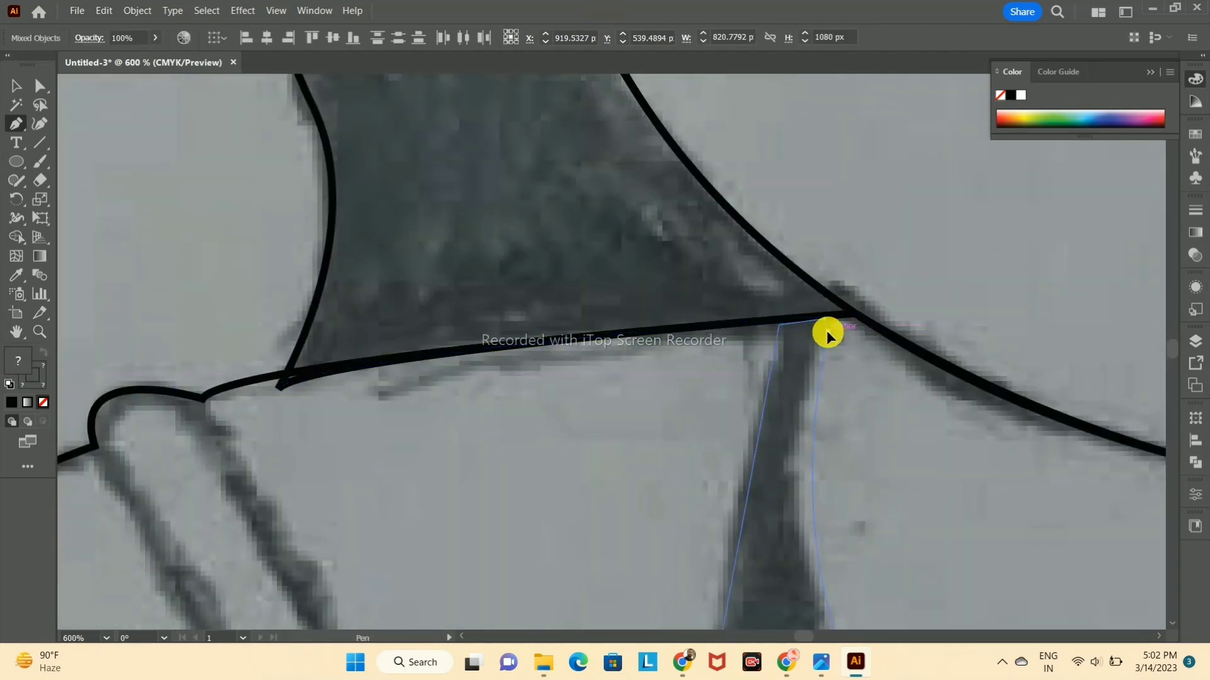
{"action": "scroll", "coordinate": [855, 383], "scroll_direction": "down", "scroll_amount": 3}
{"action": "left_click", "coordinate": [15, 85]}
{"action": "scroll", "coordinate": [764, 221], "scroll_direction": "down", "scroll_amount": 3}
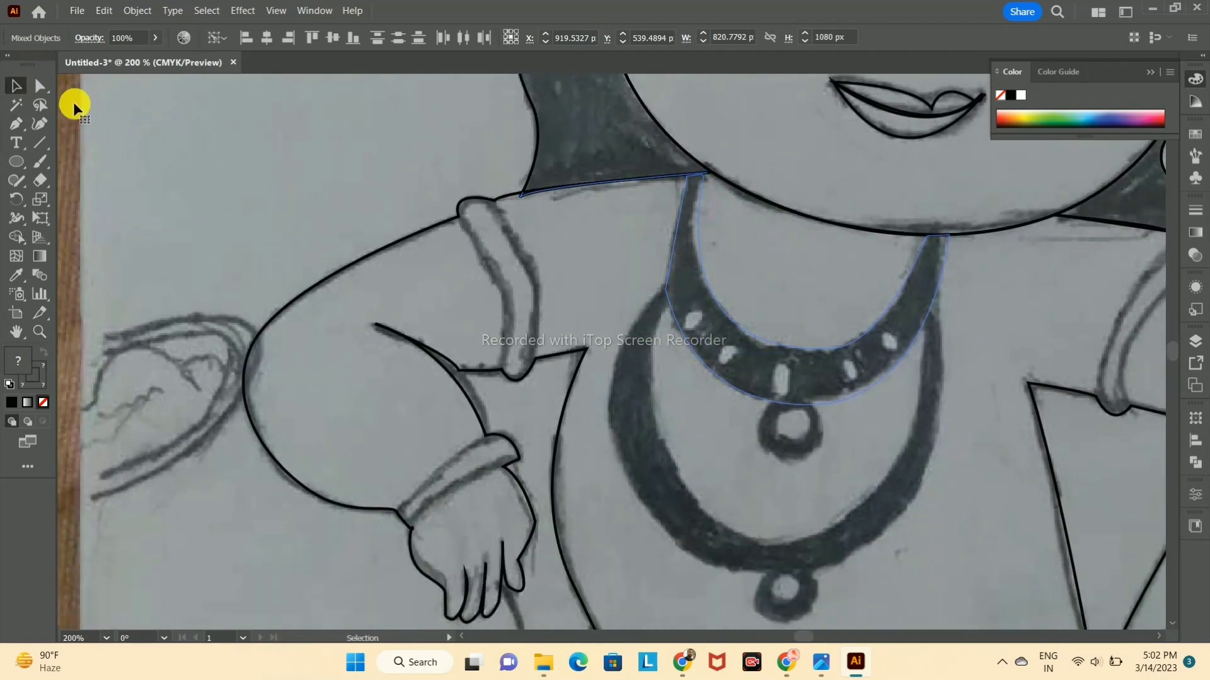
Step: Remove the pen-drawn outline of the upper necklace
{"action": "left_click", "coordinate": [698, 359]}
{"action": "left_click", "coordinate": [100, 449]}
{"action": "scroll", "coordinate": [101, 449], "scroll_direction": "up", "scroll_amount": 1}
Step: Draw an ellipse over the upper necklace's inner opening and stretch it to follow the inner edge
{"action": "left_click_drag", "start_coordinate": [789, 344], "coordinate": [890, 410]}
{"action": "key", "text": "v"}
{"action": "mouse_move", "coordinate": [905, 325]}
{"action": "left_mouse_down"}
{"action": "mouse_move", "coordinate": [924, 325]}
{"action": "mouse_move", "coordinate": [912, 325]}
{"action": "left_mouse_up"}
{"action": "left_click_drag", "start_coordinate": [806, 245], "coordinate": [806, 198]}
{"action": "left_click_drag", "start_coordinate": [698, 300], "coordinate": [693, 294]}
{"action": "left_click_drag", "start_coordinate": [912, 301], "coordinate": [917, 288]}
{"action": "left_click_drag", "start_coordinate": [806, 403], "coordinate": [805, 410]}
{"action": "left_click_drag", "start_coordinate": [805, 198], "coordinate": [805, 180]}
Step: Undo the downward copy of the ellipse and refine its sides to the upper necklace's inner edge
{"action": "left_click_drag", "start_coordinate": [805, 294], "coordinate": [799, 350]}
{"action": "key", "text": "ctrl+z"}
{"action": "left_click", "coordinate": [741, 349]}
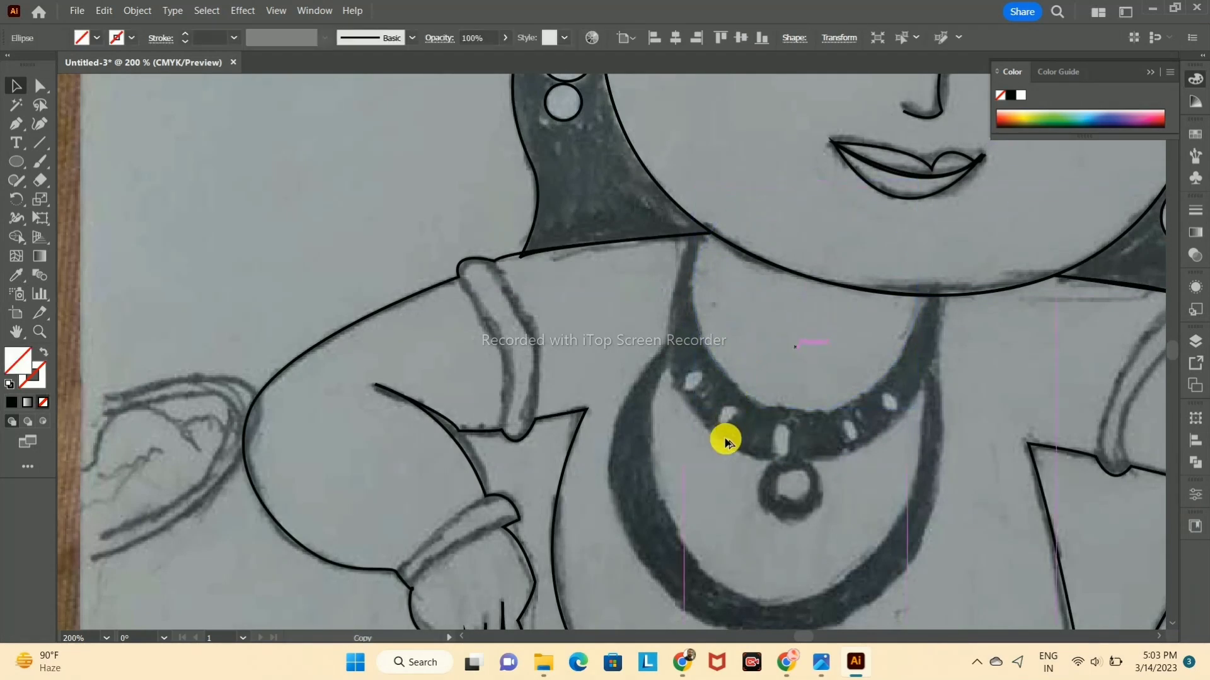
{"action": "left_click", "coordinate": [751, 399]}
{"action": "left_click_drag", "start_coordinate": [916, 301], "coordinate": [919, 283]}
{"action": "left_click_drag", "start_coordinate": [693, 300], "coordinate": [688, 301]}
Step: Give the inner necklace ellipse a black 1 pt stroke and no fill
{"action": "left_click", "coordinate": [11, 403]}
{"action": "left_click", "coordinate": [45, 403]}
{"action": "left_click", "coordinate": [33, 379]}
{"action": "left_click", "coordinate": [14, 403]}
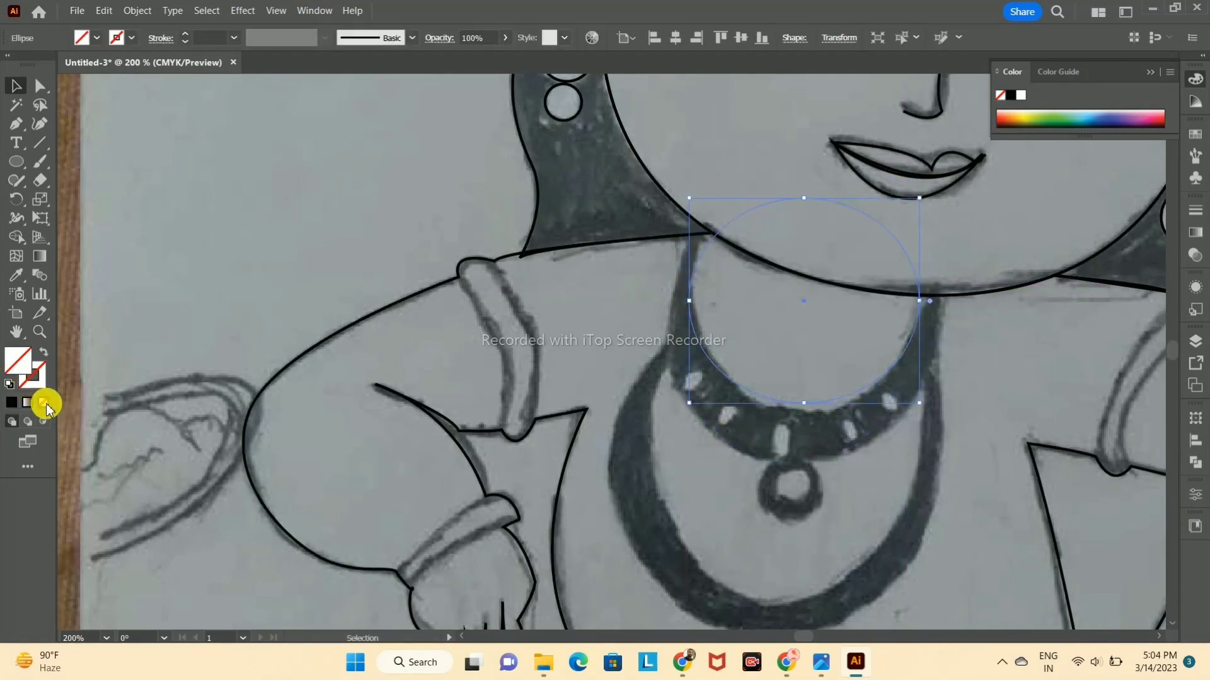
{"action": "left_click", "coordinate": [800, 336]}
{"action": "key", "text": "ctrl+z"}
{"action": "left_click", "coordinate": [16, 405]}
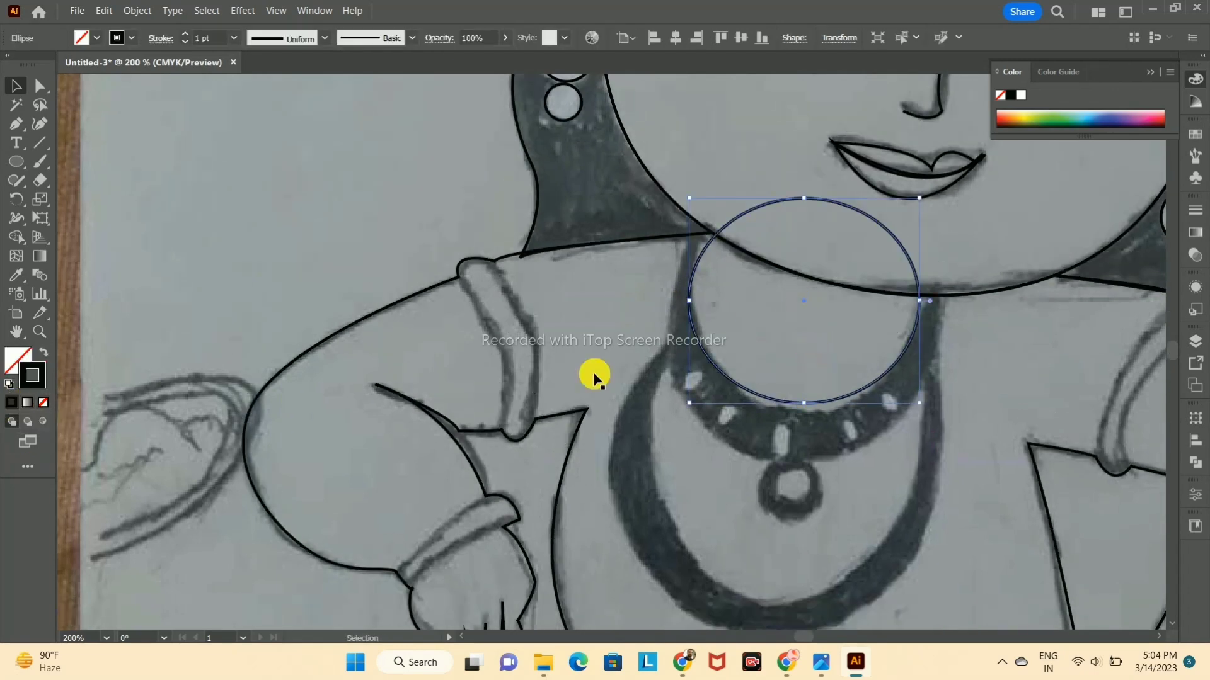
Step: Copy the ellipse downward and enlarge the copy to match the upper necklace's outer edge
{"action": "left_click_drag", "start_coordinate": [806, 305], "coordinate": [795, 365]}
{"action": "left_click_drag", "start_coordinate": [683, 361], "coordinate": [677, 360]}
{"action": "left_click_drag", "start_coordinate": [792, 257], "coordinate": [789, 182]}
{"action": "left_click_drag", "start_coordinate": [908, 323], "coordinate": [939, 320]}
{"action": "left_click_drag", "start_coordinate": [675, 322], "coordinate": [668, 321]}
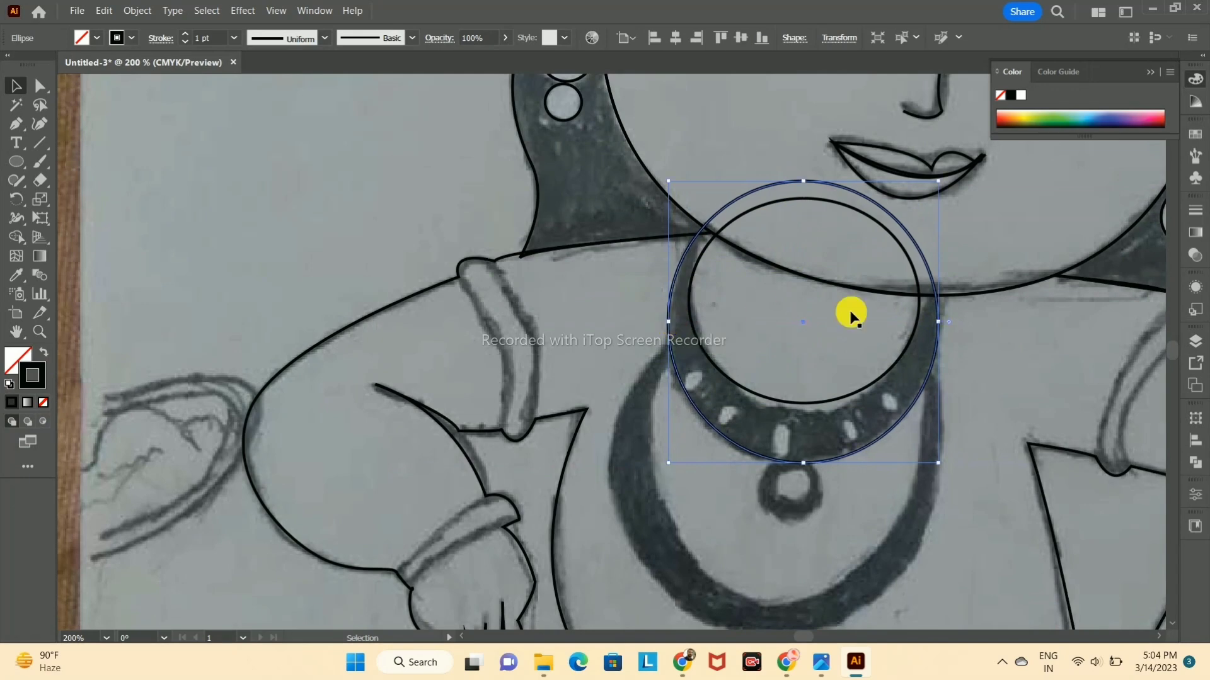
Step: Select both necklace ellipses with the adjoining outlines and trim away the parts above the chin and neckline with Shape Builder
{"action": "left_click", "coordinate": [695, 266]}
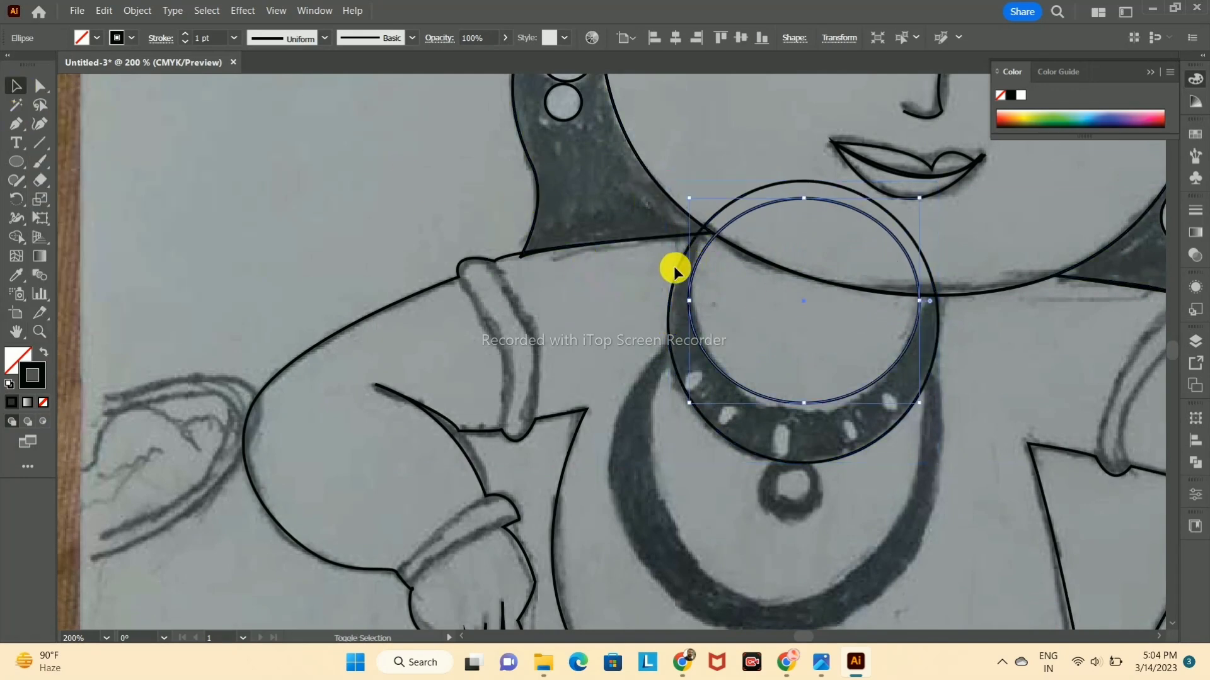
{"action": "left_click", "coordinate": [675, 268], "text": "shift"}
{"action": "left_click", "coordinate": [680, 262], "text": "shift"}
{"action": "left_click", "coordinate": [19, 237]}
{"action": "left_click_drag", "start_coordinate": [729, 194], "coordinate": [753, 232]}
Step: Draw the upper necklace's round pendant as an outer and an inner circle with black strokes and no fill
{"action": "left_click", "coordinate": [18, 88]}
{"action": "left_click_drag", "start_coordinate": [792, 486], "coordinate": [826, 518]}
{"action": "key", "text": "v"}
{"action": "left_click", "coordinate": [624, 481]}
{"action": "key", "text": "l"}
{"action": "key", "text": "ctrl+z"}
{"action": "key", "text": "ctrl+z"}
{"action": "left_click", "coordinate": [42, 402]}
{"action": "left_click", "coordinate": [36, 382]}
{"action": "left_click", "coordinate": [11, 403]}
{"action": "left_click", "coordinate": [16, 86]}
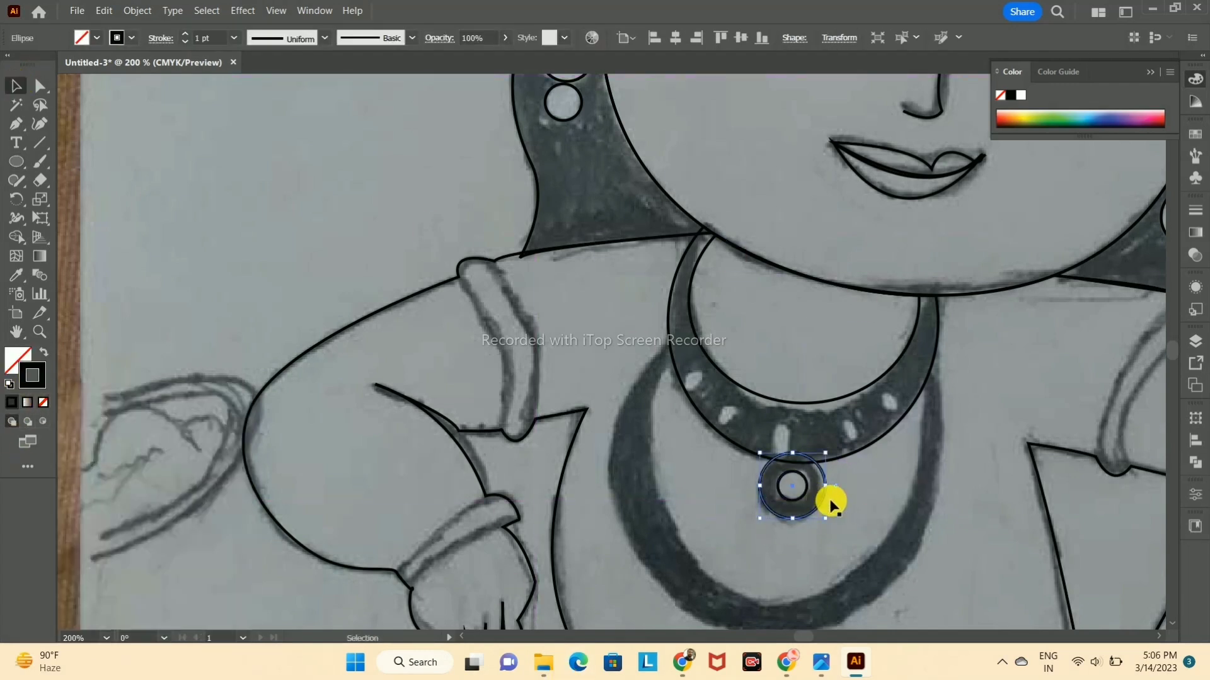
Step: Trim the upper pendant's outer circle where it overlaps the upper necklace using Shape Builder
{"action": "left_click", "coordinate": [844, 461], "text": "shift"}
{"action": "left_click_drag", "start_coordinate": [797, 436], "coordinate": [806, 456]}
{"action": "left_click", "coordinate": [16, 87]}
{"action": "left_click", "coordinate": [309, 200]}
Step: Try to fit an ellipse to the lower necklace's inner edge
{"action": "scroll", "coordinate": [751, 421], "scroll_direction": "down", "scroll_amount": 3}
{"action": "scroll", "coordinate": [772, 426], "scroll_direction": "up", "scroll_amount": 2}
{"action": "scroll", "coordinate": [744, 299], "scroll_direction": "down", "scroll_amount": 3}
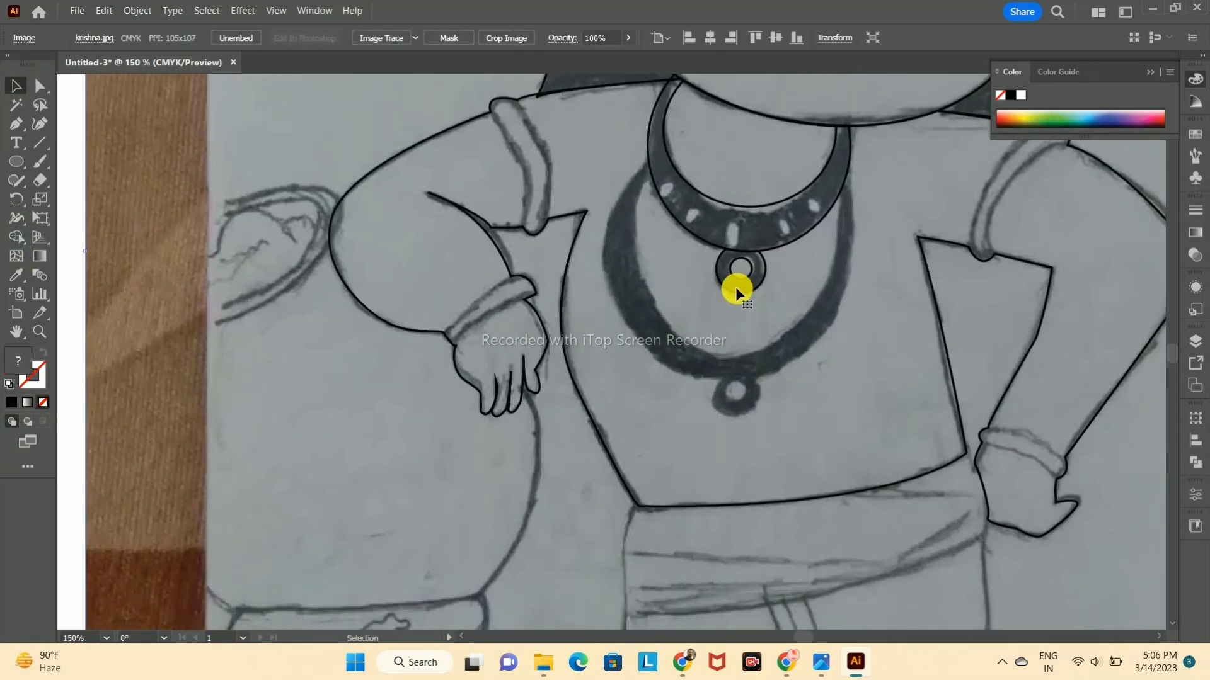
{"action": "left_click", "coordinate": [10, 86]}
{"action": "left_click_drag", "start_coordinate": [750, 353], "coordinate": [828, 282]}
{"action": "left_click_drag", "start_coordinate": [672, 282], "coordinate": [640, 282]}
{"action": "left_click_drag", "start_coordinate": [734, 327], "coordinate": [734, 358]}
{"action": "left_click_drag", "start_coordinate": [640, 298], "coordinate": [655, 299]}
{"action": "left_click_drag", "start_coordinate": [741, 238], "coordinate": [737, 151]}
{"action": "left_click_drag", "start_coordinate": [654, 254], "coordinate": [642, 249]}
{"action": "left_click_drag", "start_coordinate": [828, 254], "coordinate": [837, 245]}
{"action": "left_click_drag", "start_coordinate": [739, 357], "coordinate": [736, 346]}
{"action": "left_click", "coordinate": [16, 125]}
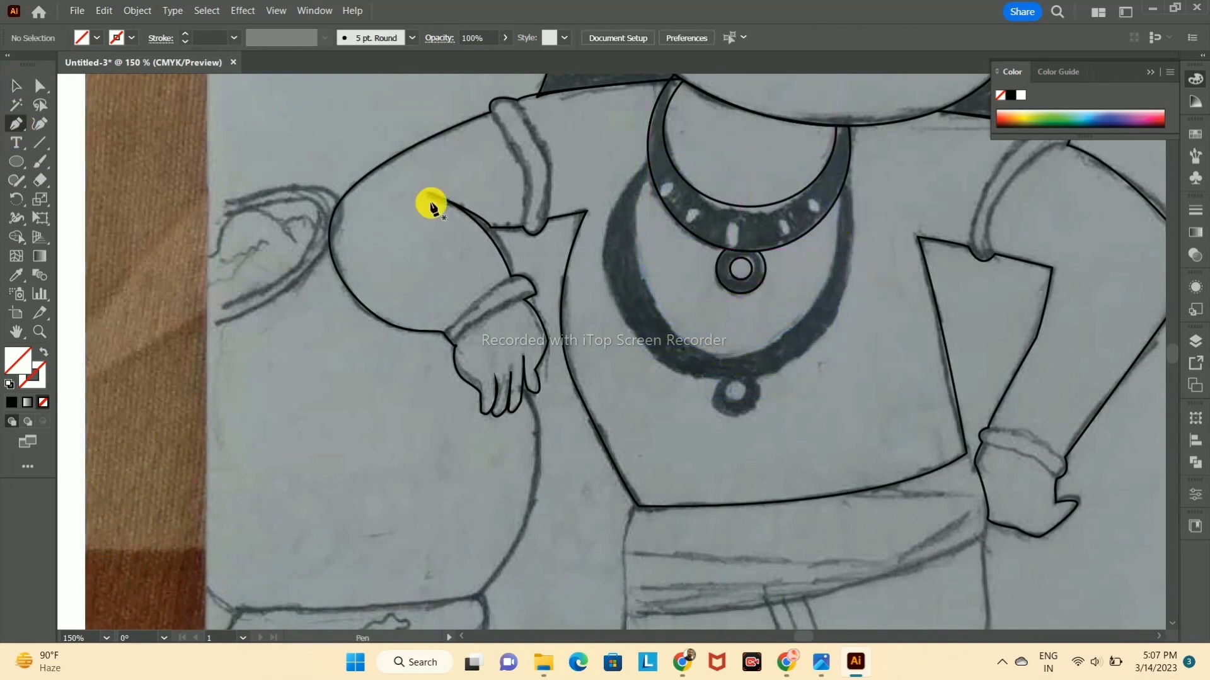
Step: Draw an ellipse fitted to the lower necklace's inner edge and give it a black stroke with no fill
{"action": "left_click_drag", "start_coordinate": [674, 278], "coordinate": [750, 378]}
{"action": "left_click_drag", "start_coordinate": [714, 277], "coordinate": [713, 130]}
{"action": "left_click_drag", "start_coordinate": [760, 254], "coordinate": [821, 237]}
{"action": "key", "text": "ctrl+z"}
{"action": "mouse_move", "coordinate": [752, 255]}
{"action": "left_mouse_down"}
{"action": "mouse_move", "coordinate": [841, 254]}
{"action": "mouse_move", "coordinate": [722, 228]}
{"action": "left_mouse_up"}
{"action": "left_click", "coordinate": [20, 90]}
{"action": "left_click_drag", "start_coordinate": [806, 228], "coordinate": [836, 229]}
{"action": "left_click_drag", "start_coordinate": [737, 229], "coordinate": [713, 264]}
{"action": "key", "text": "ctrl+z"}
{"action": "left_click", "coordinate": [12, 402]}
{"action": "left_click", "coordinate": [43, 405]}
{"action": "left_click", "coordinate": [39, 381]}
{"action": "left_click", "coordinate": [15, 402]}
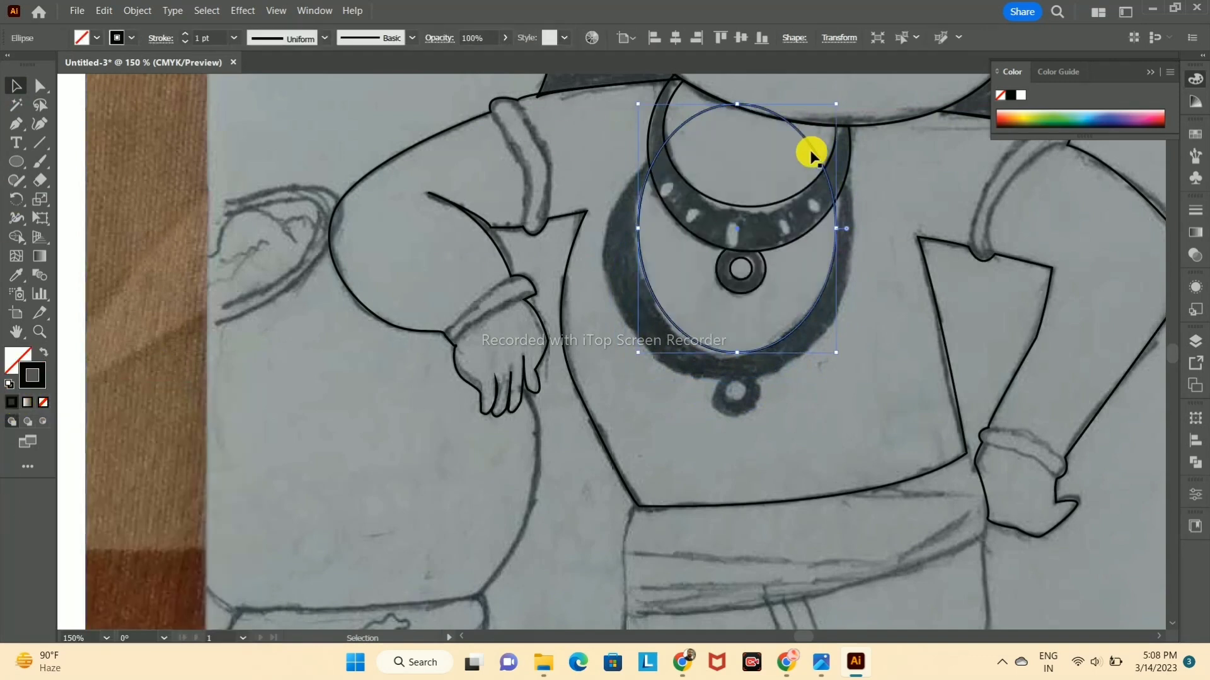
Step: Copy the lower necklace's inner ellipse and enlarge the copy to match the necklace's outer edge
{"action": "left_click_drag", "start_coordinate": [736, 228], "coordinate": [726, 260], "text": "alt"}
{"action": "left_click_drag", "start_coordinate": [628, 261], "coordinate": [606, 260]}
{"action": "left_click_drag", "start_coordinate": [826, 260], "coordinate": [854, 260]}
{"action": "left_click_drag", "start_coordinate": [729, 136], "coordinate": [730, 124]}
{"action": "left_click_drag", "start_coordinate": [854, 254], "coordinate": [854, 249]}
{"action": "left_click_drag", "start_coordinate": [730, 124], "coordinate": [736, 120]}
Step: Trim the lower necklace's ellipses where they cross and extend above the upper necklace using Shape Builder
{"action": "left_click", "coordinate": [674, 376]}
{"action": "left_click", "coordinate": [675, 372]}
{"action": "left_click", "coordinate": [724, 349], "text": "shift"}
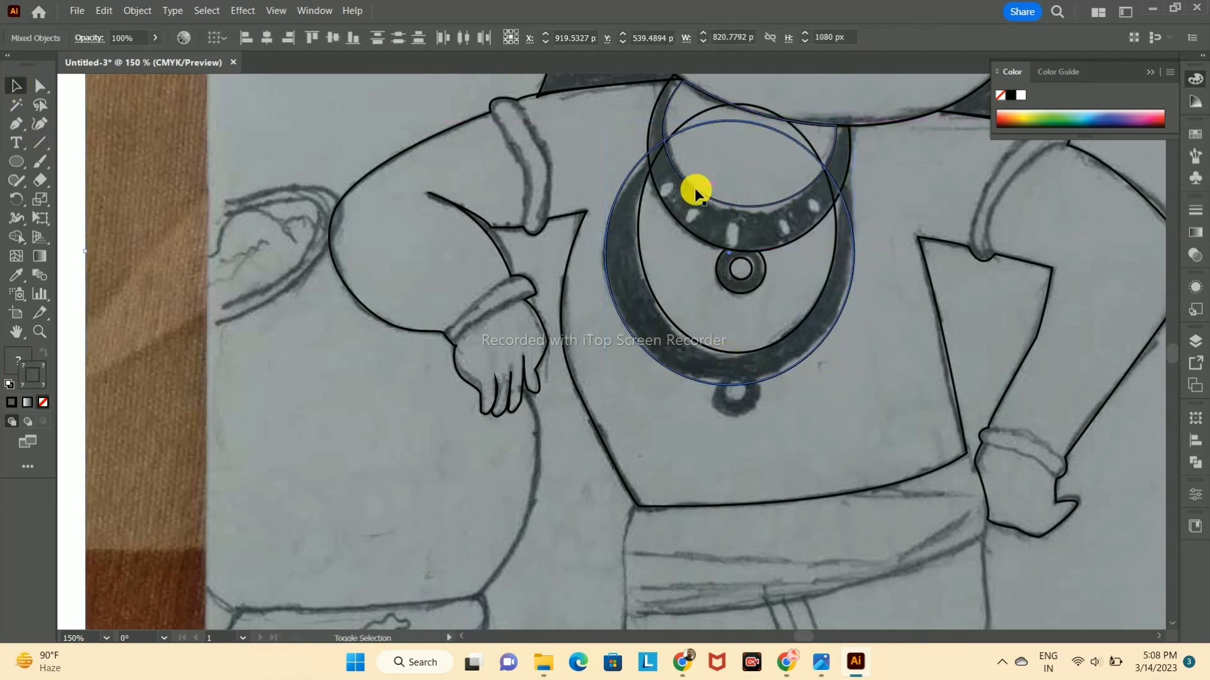
{"action": "left_click", "coordinate": [16, 234]}
{"action": "left_click", "coordinate": [763, 115]}
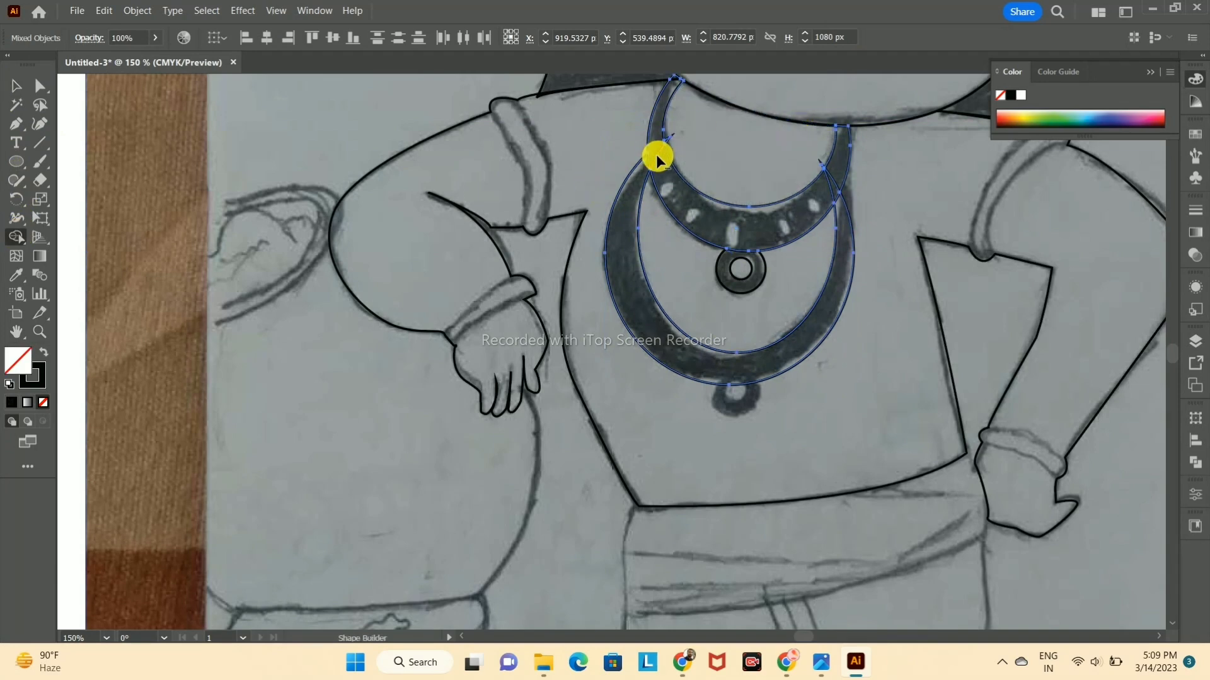
{"action": "scroll", "coordinate": [804, 170], "scroll_direction": "up", "scroll_amount": 5}
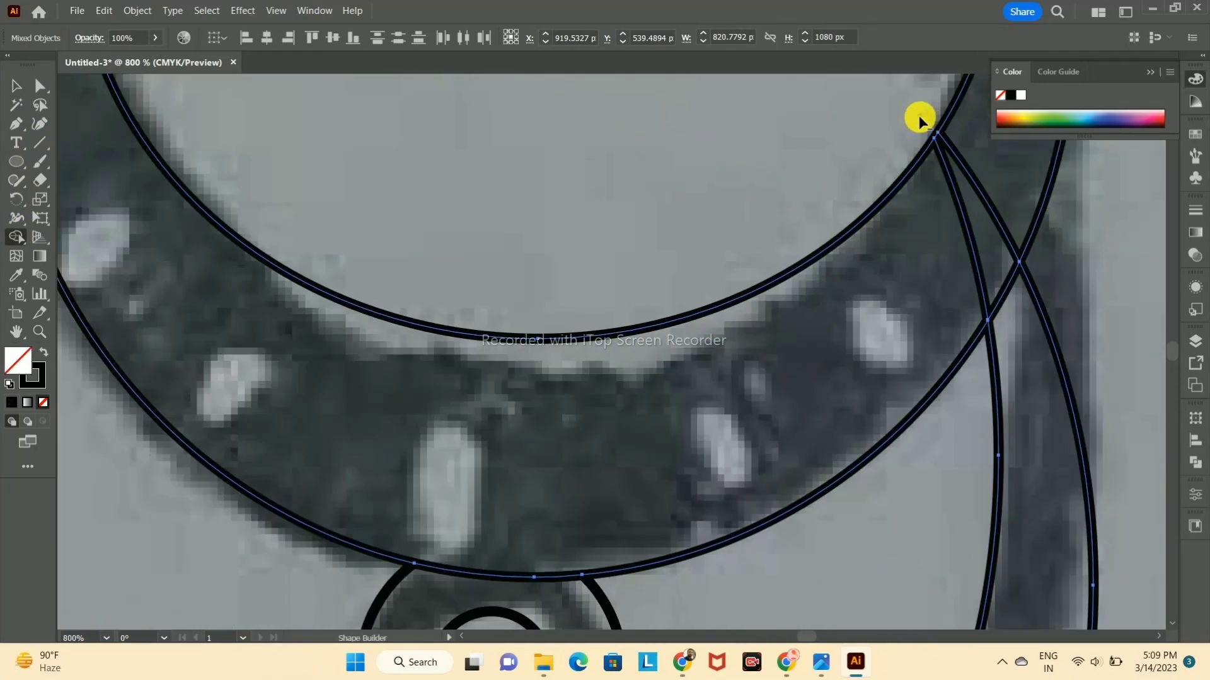
{"action": "scroll", "coordinate": [979, 195], "scroll_direction": "down", "scroll_amount": 2}
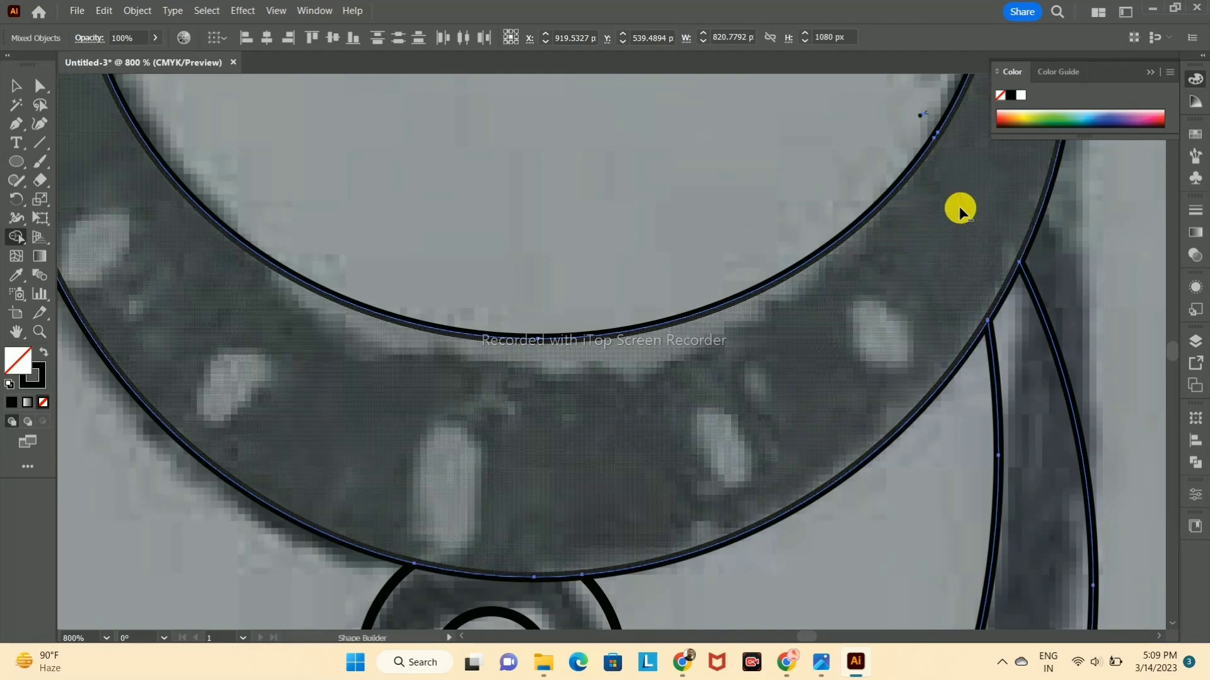
{"action": "scroll", "coordinate": [955, 206], "scroll_direction": "down", "scroll_amount": 3}
Step: Draw the lower necklace's round pendant as two concentric circles with black strokes and no fill
{"action": "key", "text": "v"}
{"action": "key", "text": "space"}
{"action": "left_click_drag", "start_coordinate": [901, 312], "coordinate": [761, 233]}
{"action": "left_click_drag", "start_coordinate": [724, 336], "coordinate": [750, 353]}
{"action": "left_click", "coordinate": [16, 85]}
{"action": "left_click", "coordinate": [690, 387]}
{"action": "left_click", "coordinate": [11, 402]}
{"action": "left_click", "coordinate": [42, 402]}
{"action": "left_click", "coordinate": [38, 379]}
{"action": "left_click", "coordinate": [13, 400]}
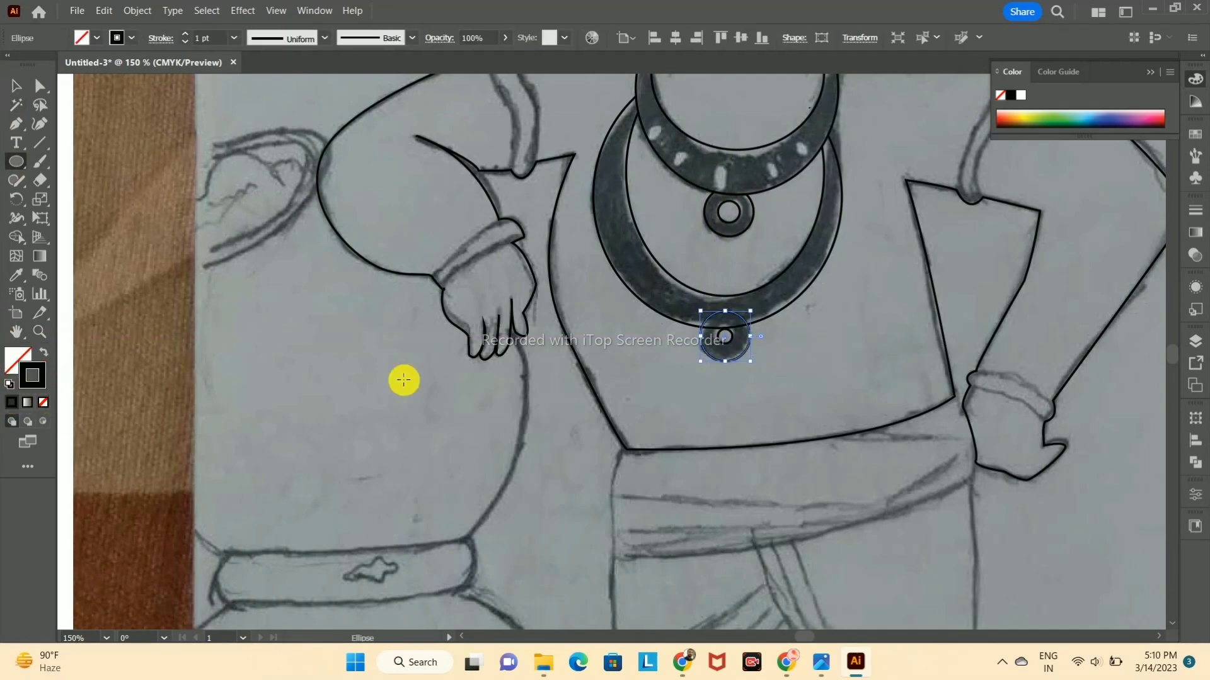
Step: Try to trim the lower pendant's outer circle against the lower necklace with Shape Builder
{"action": "left_click", "coordinate": [16, 86]}
{"action": "left_click", "coordinate": [785, 336]}
{"action": "left_click", "coordinate": [750, 337]}
{"action": "left_click", "coordinate": [723, 343], "text": "shift"}
{"action": "left_click", "coordinate": [776, 312], "text": "shift"}
{"action": "left_click", "coordinate": [767, 283], "text": "shift"}
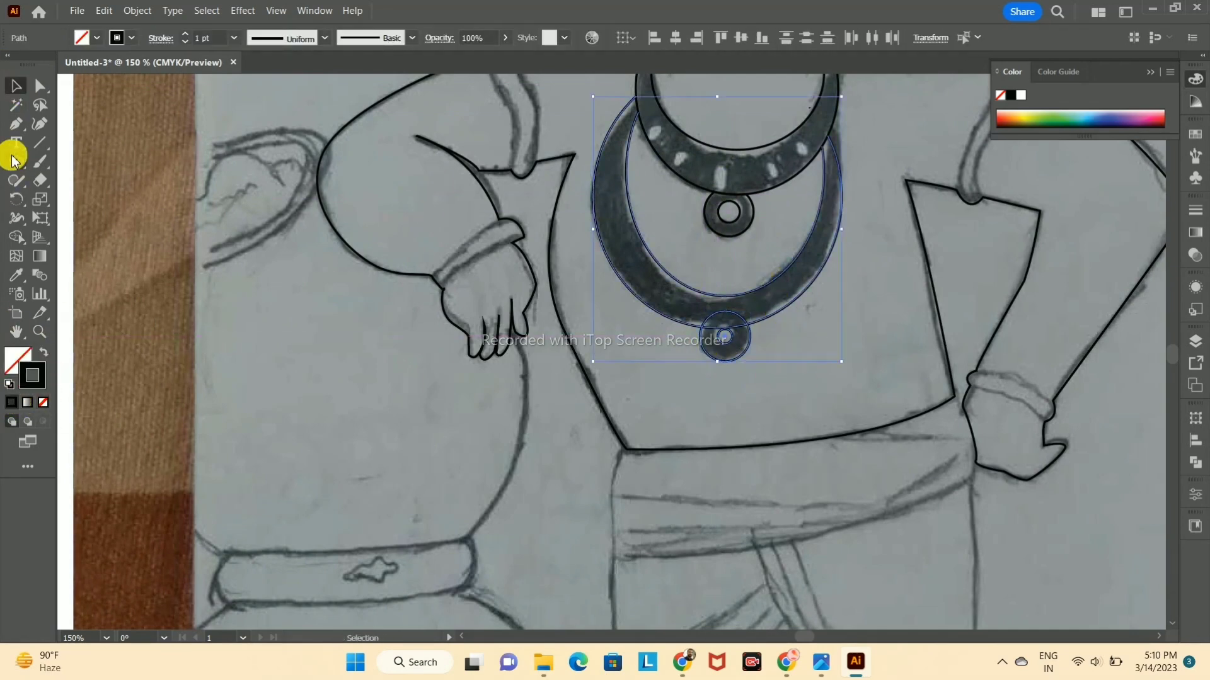
{"action": "left_click", "coordinate": [16, 238]}
{"action": "scroll", "coordinate": [564, 370], "scroll_direction": "up", "scroll_amount": 5}
{"action": "left_click_drag", "start_coordinate": [1195, 327], "coordinate": [1188, 492]}
{"action": "key", "text": "ctrl+z"}
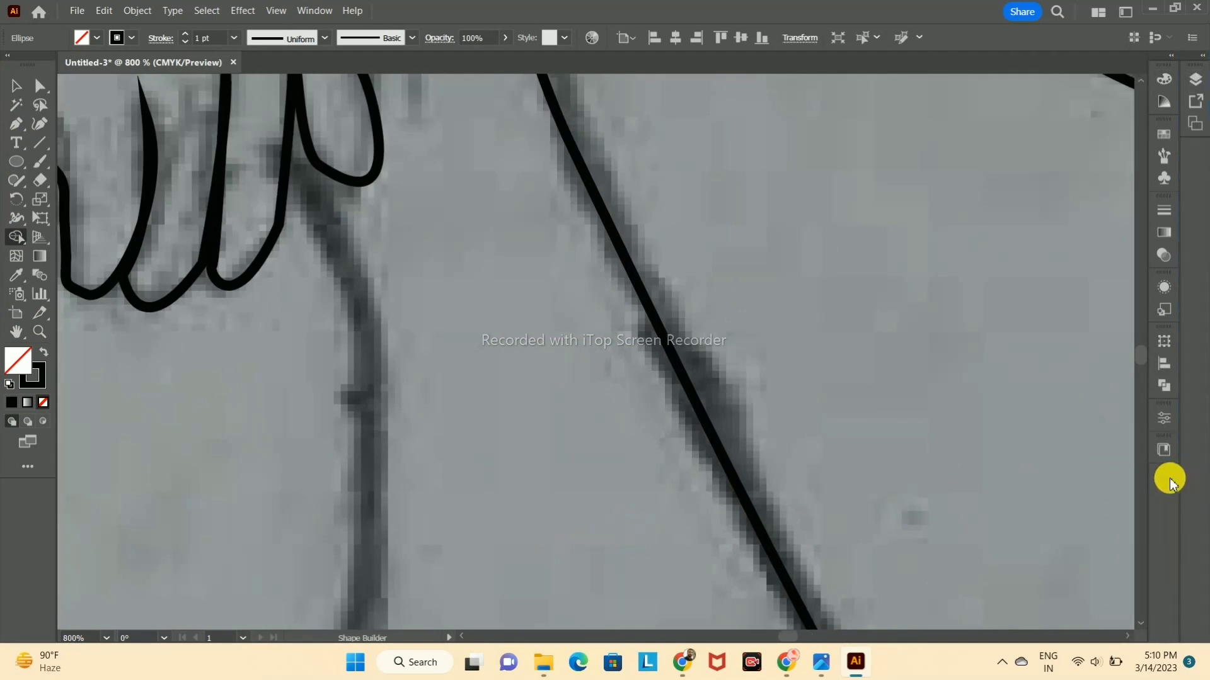
{"action": "left_click_drag", "start_coordinate": [1192, 54], "coordinate": [1188, 69]}
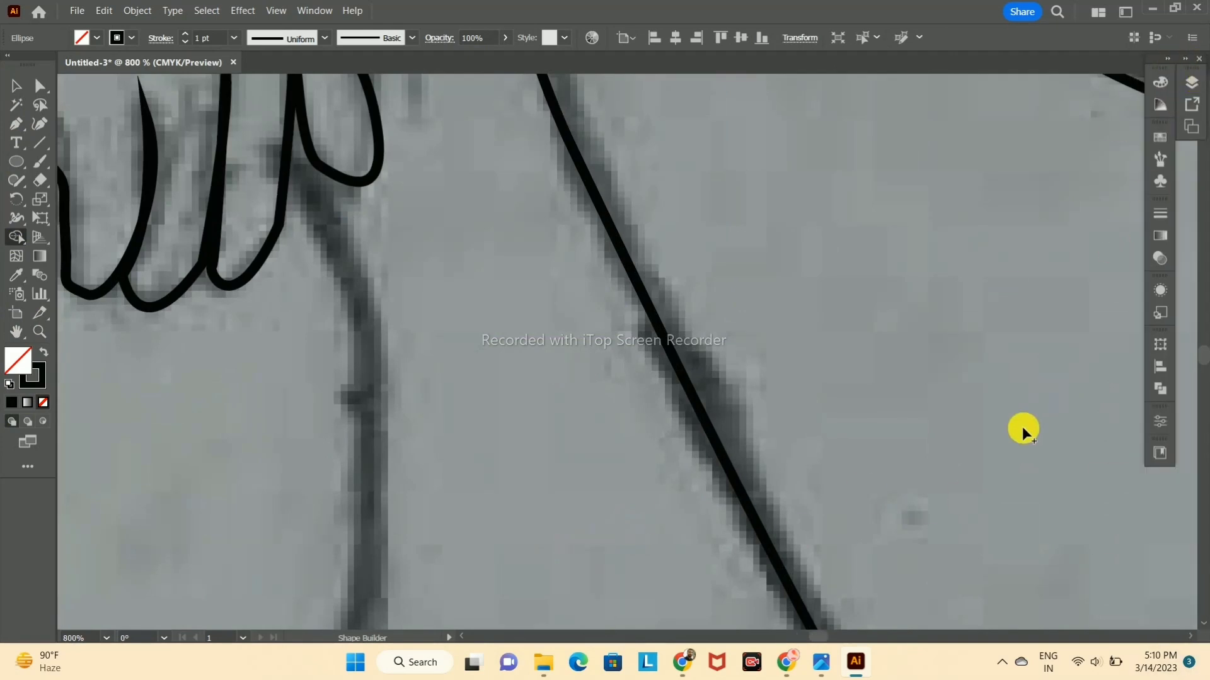
{"action": "scroll", "coordinate": [1049, 397], "scroll_direction": "down", "scroll_amount": 5}
{"action": "left_click", "coordinate": [11, 405]}
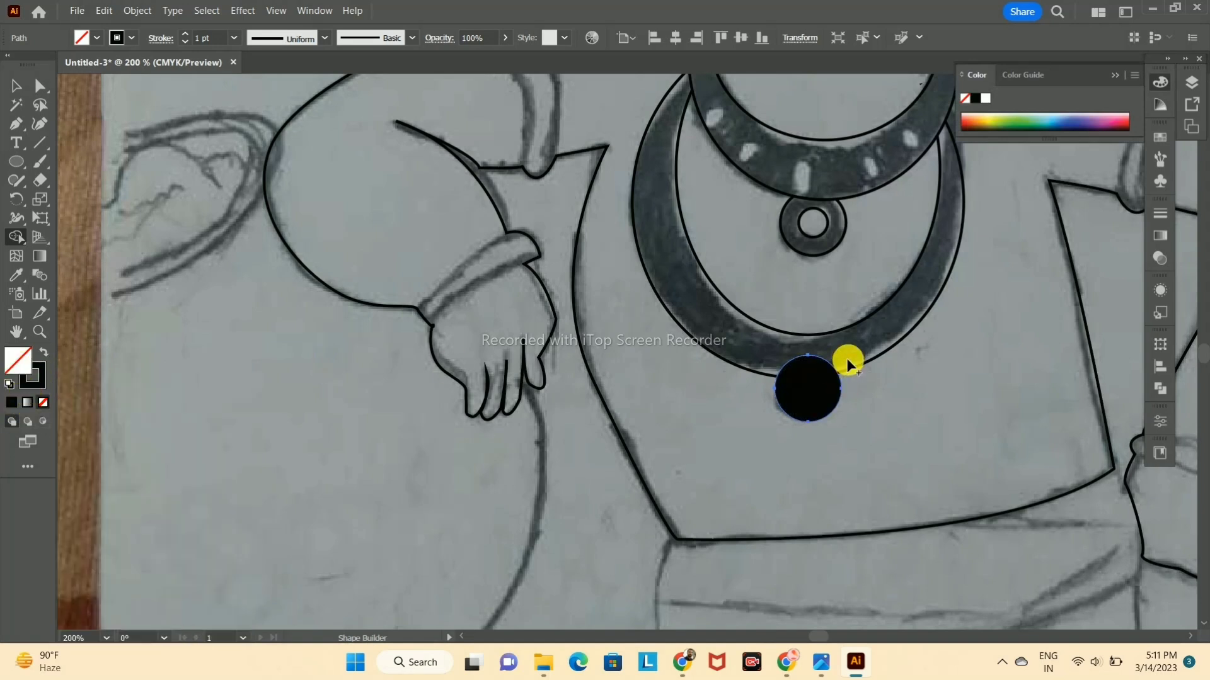
{"action": "key", "text": "ctrl+z"}
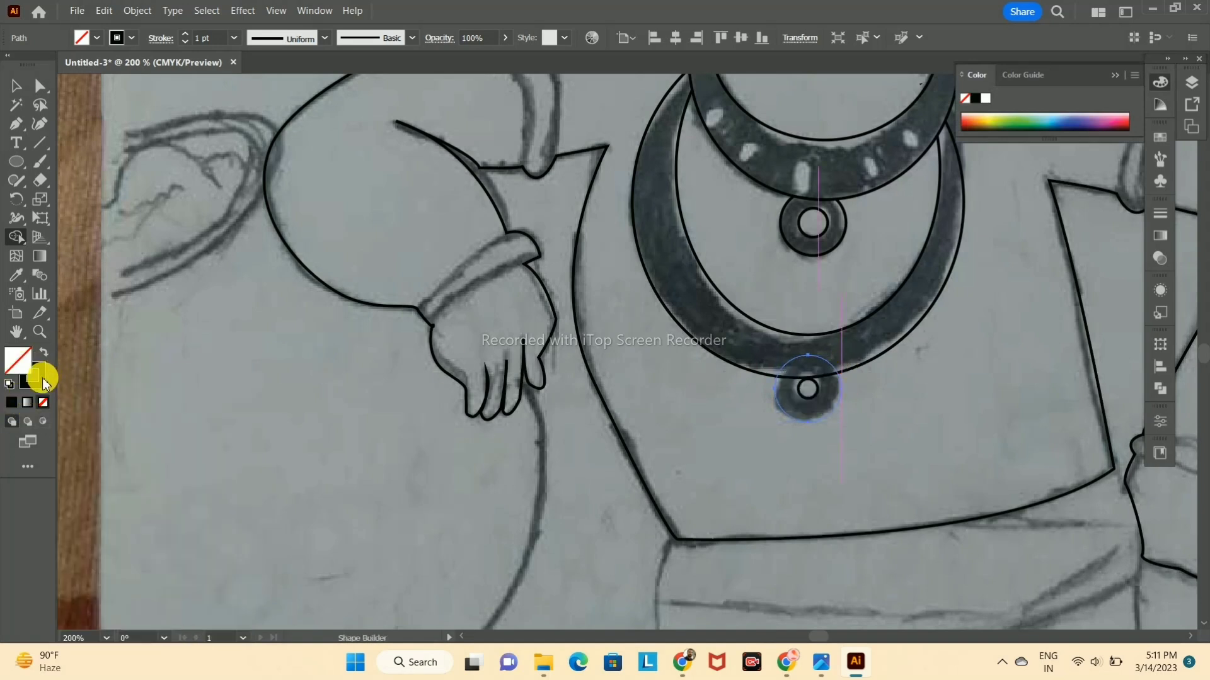
Step: Select the lower pendant's circles with the lower necklace and trim their overlap using Shape Builder
{"action": "left_click", "coordinate": [788, 363], "text": "alt"}
{"action": "key", "text": "v"}
{"action": "left_click", "coordinate": [841, 405]}
{"action": "left_click", "coordinate": [835, 409]}
{"action": "left_click", "coordinate": [13, 403]}
{"action": "left_click", "coordinate": [813, 394]}
{"action": "left_click", "coordinate": [748, 322], "text": "shift"}
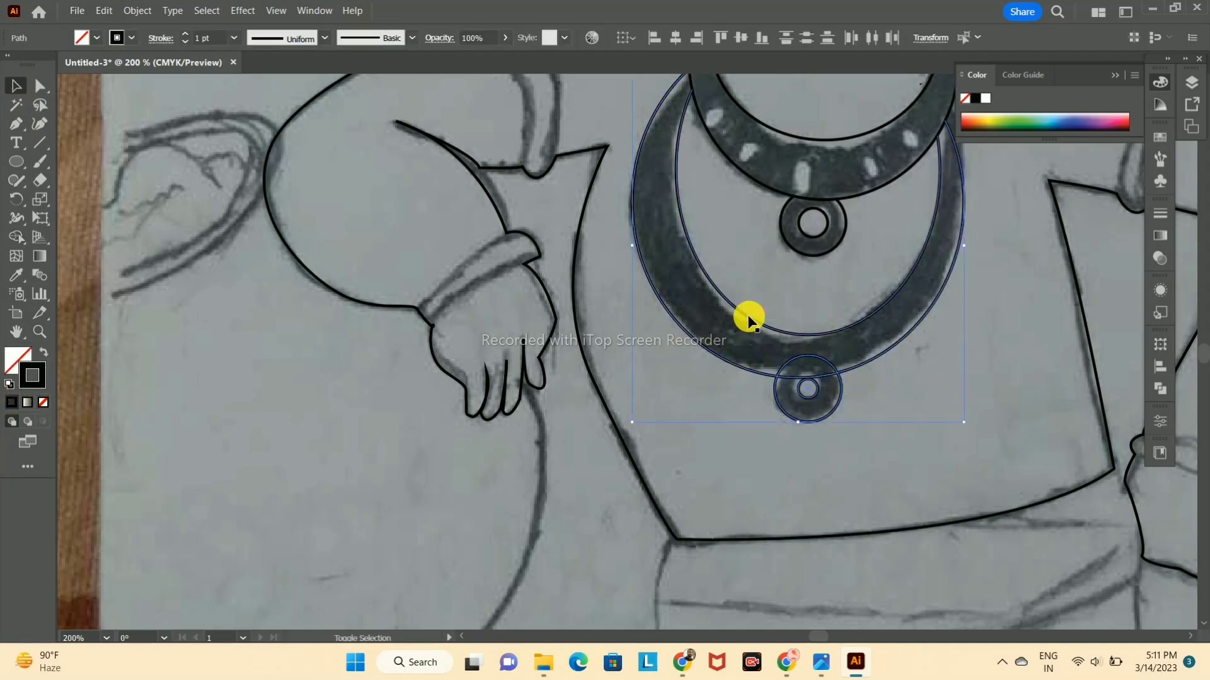
{"action": "scroll", "coordinate": [656, 365], "scroll_direction": "up", "scroll_amount": 5}
{"action": "scroll", "coordinate": [660, 361], "scroll_direction": "down", "scroll_amount": 8}
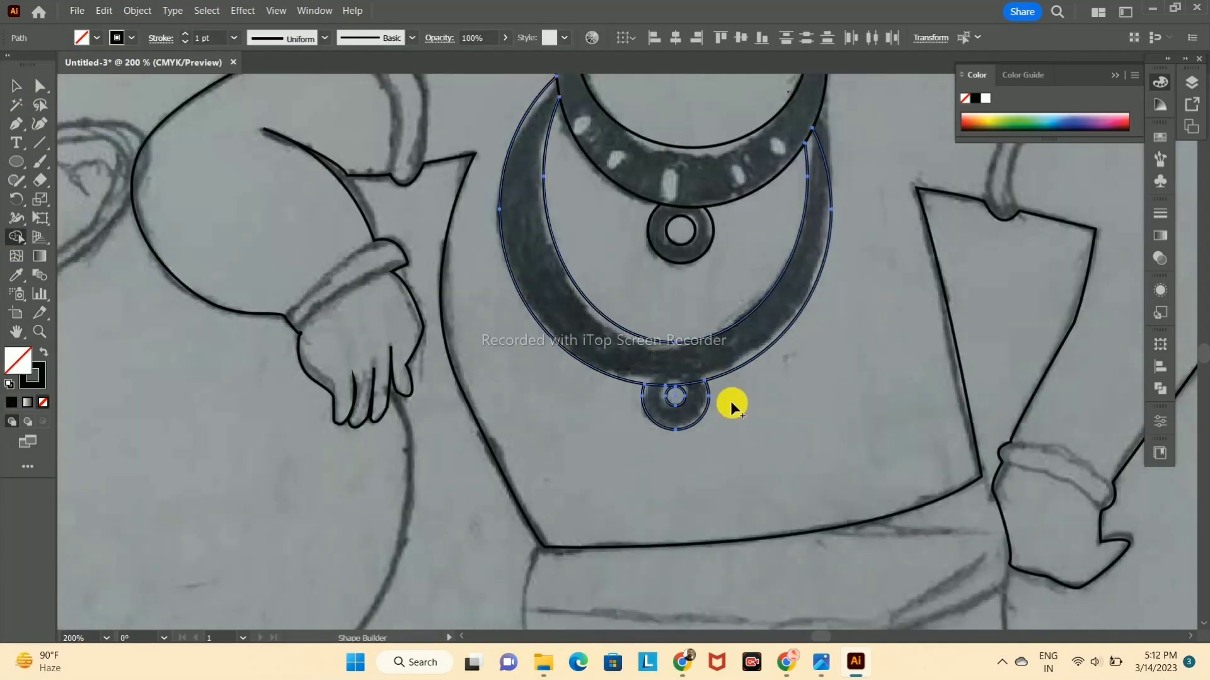
Step: Deselect the necklace shapes and dock the floating panels back at the workspace's edge
{"action": "left_click", "coordinate": [23, 89]}
{"action": "left_click", "coordinate": [953, 275]}
{"action": "left_click_drag", "start_coordinate": [953, 275], "coordinate": [981, 446]}
{"action": "key", "text": "ctrl+y"}
{"action": "key", "text": "ctrl+y"}
{"action": "left_click_drag", "start_coordinate": [1001, 460], "coordinate": [913, 245]}
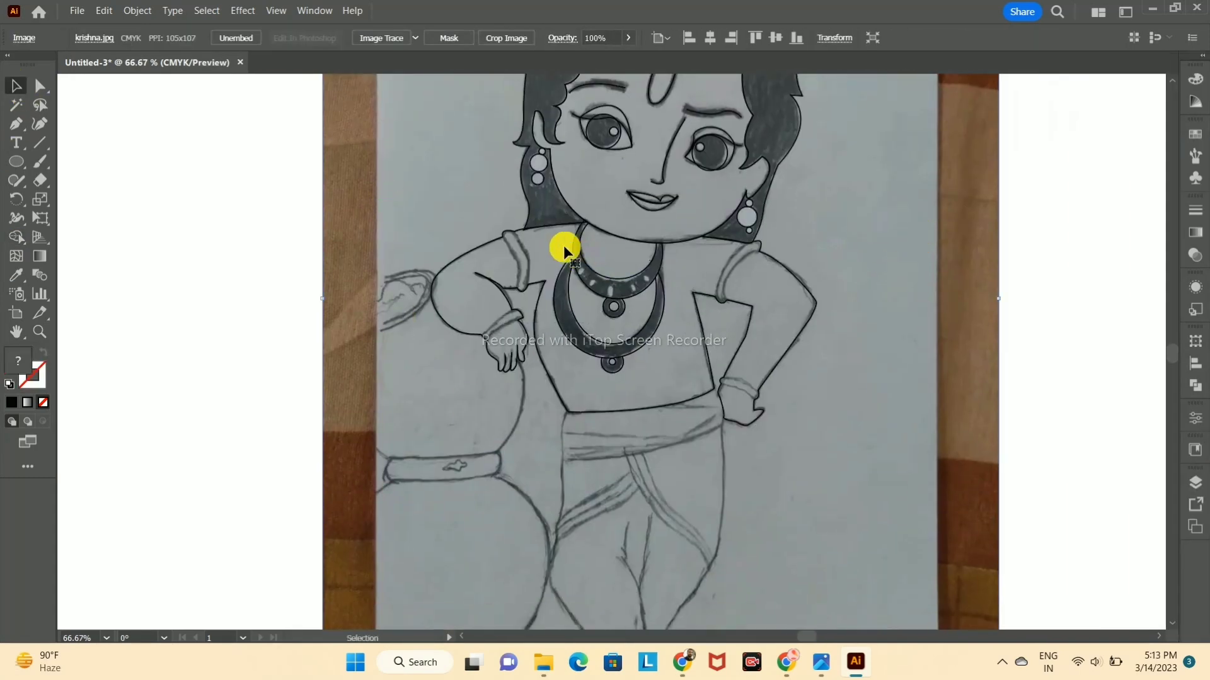
Step: Trace the sleeve band on the bent arm resting on the pot with the Pen tool, following both curved edges
{"action": "left_click", "coordinate": [16, 165]}
{"action": "left_click", "coordinate": [16, 127]}
{"action": "scroll", "coordinate": [497, 167], "scroll_direction": "up", "scroll_amount": 3}
{"action": "left_click", "coordinate": [514, 378]}
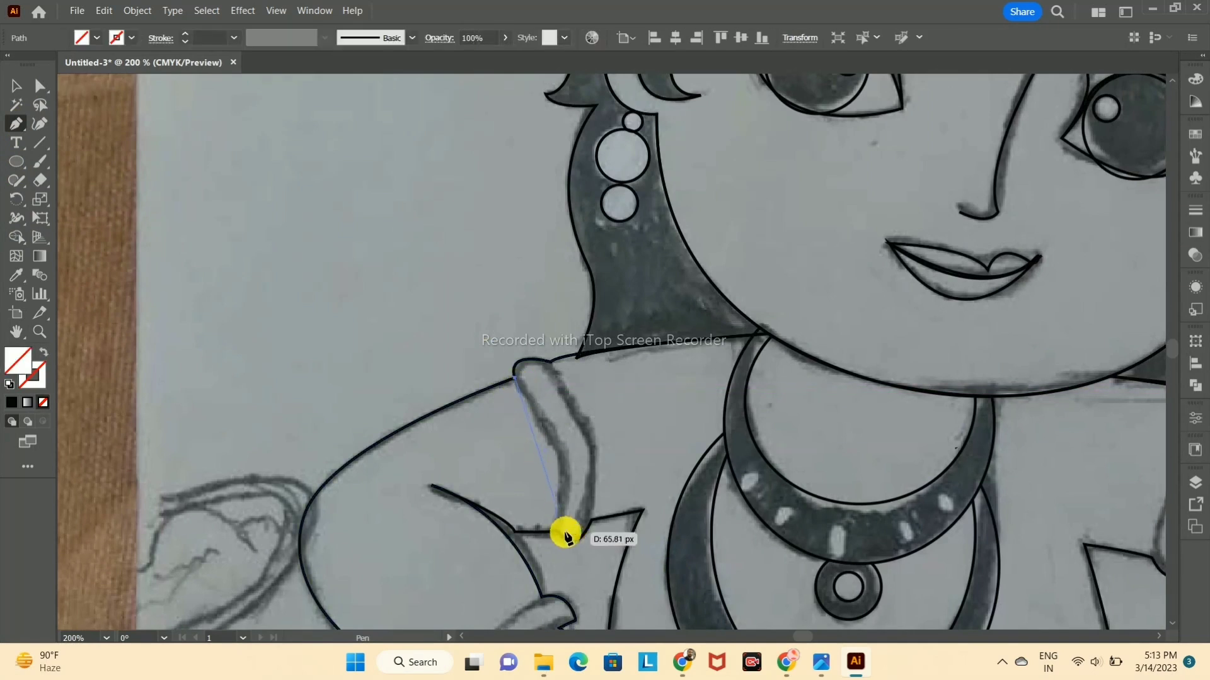
{"action": "left_click_drag", "start_coordinate": [517, 601], "coordinate": [529, 595]}
{"action": "left_click", "coordinate": [558, 531]}
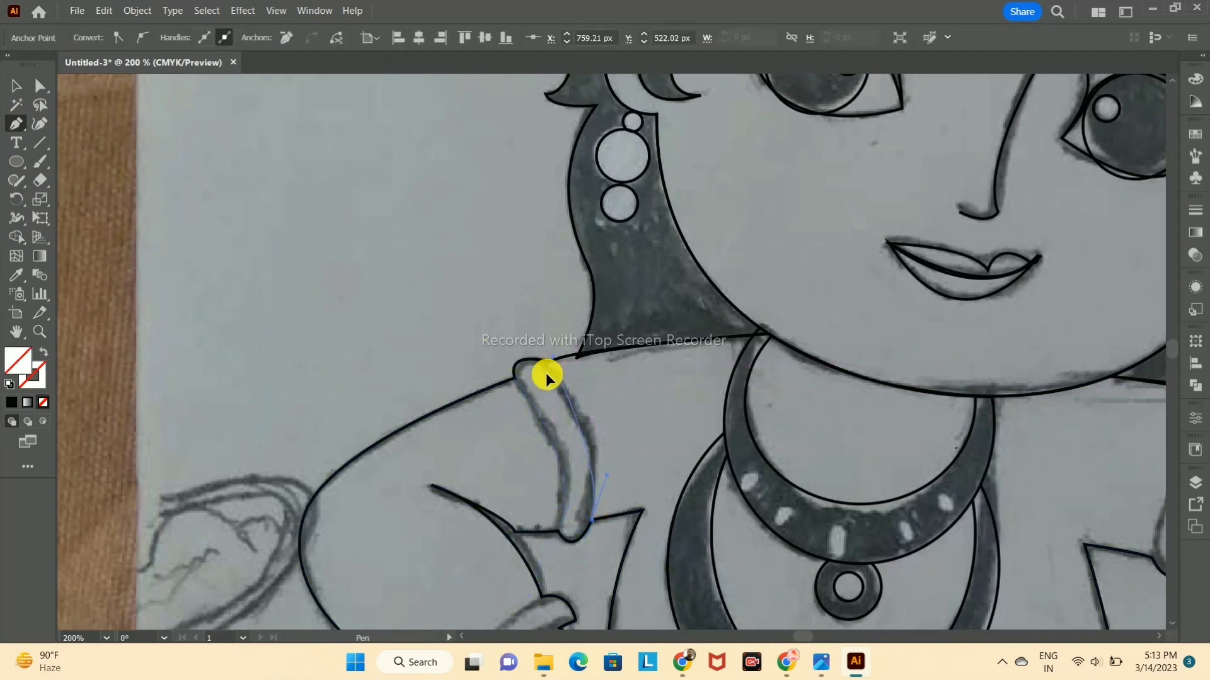
{"action": "left_click_drag", "start_coordinate": [553, 364], "coordinate": [515, 416]}
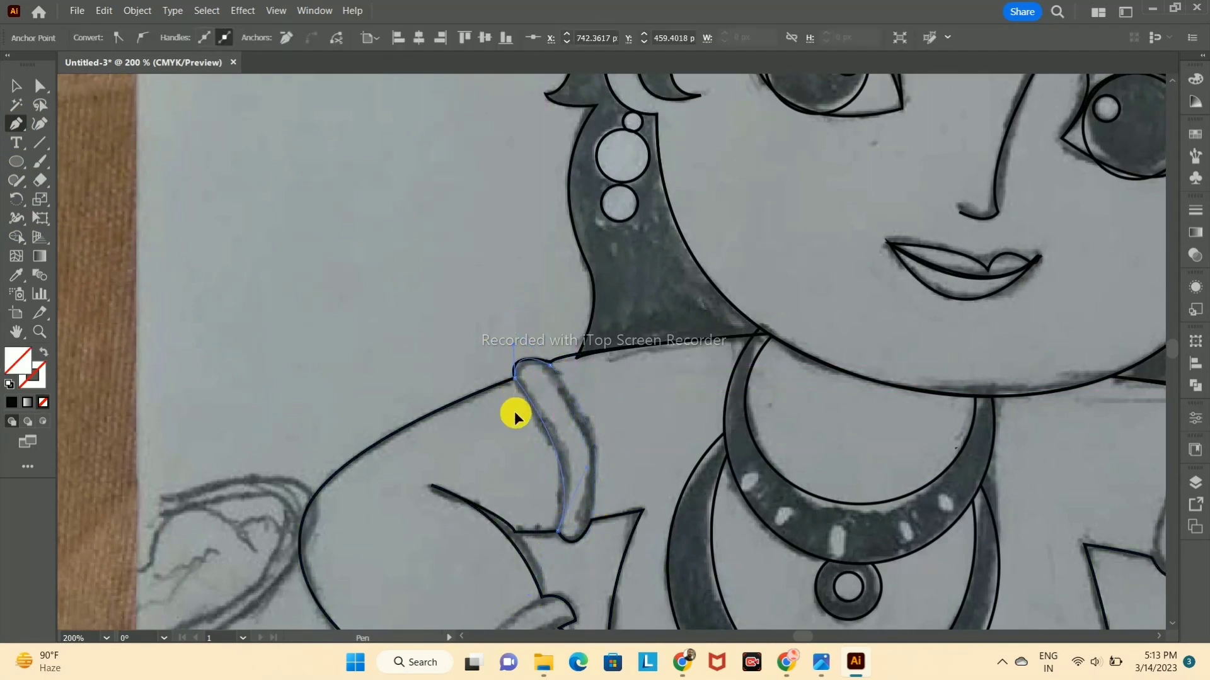
Step: Give the traced sleeve band a black stroke with no fill and deselect it
{"action": "left_click", "coordinate": [11, 403]}
{"action": "key", "text": "ctrl+z"}
{"action": "left_click", "coordinate": [31, 380]}
{"action": "left_click", "coordinate": [11, 402]}
{"action": "left_click", "coordinate": [559, 351]}
Step: Trace the bracelet on the wrist of the arm resting on the pot with the Pen tool as a closed curved band
{"action": "mouse_move", "coordinate": [565, 504]}
{"action": "left_mouse_down"}
{"action": "mouse_move", "coordinate": [559, 438]}
{"action": "mouse_move", "coordinate": [601, 298]}
{"action": "left_mouse_up"}
{"action": "key", "text": "p"}
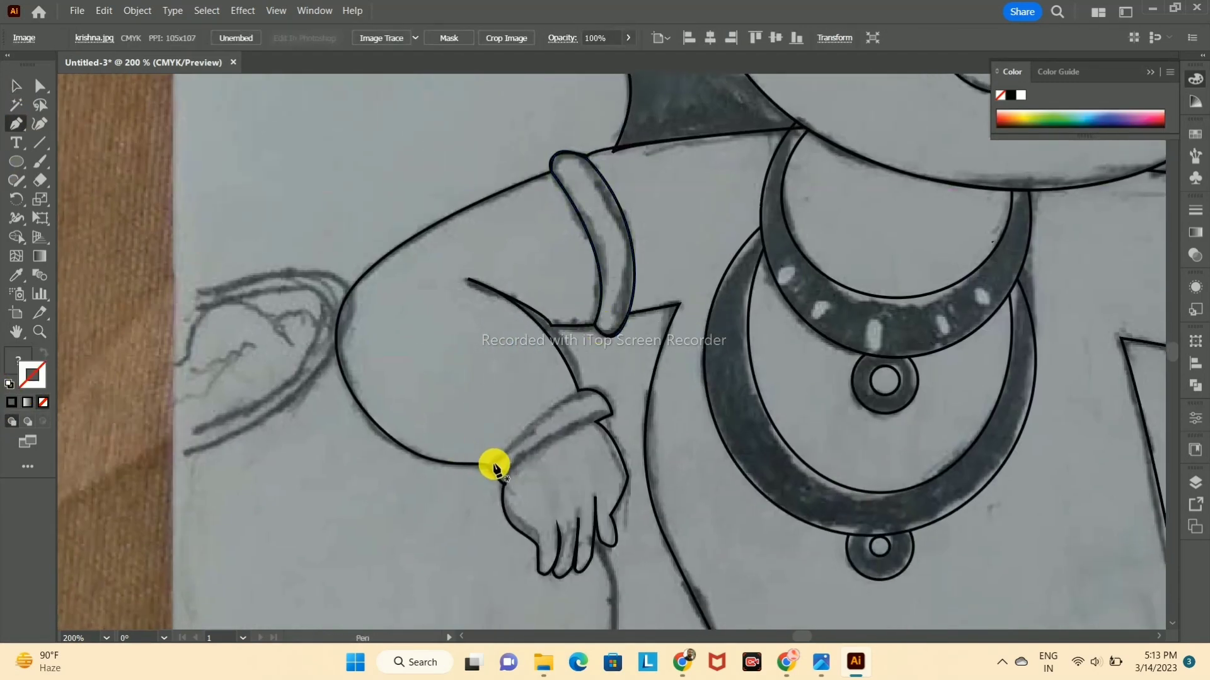
{"action": "left_click", "coordinate": [501, 469]}
{"action": "left_click", "coordinate": [612, 414]}
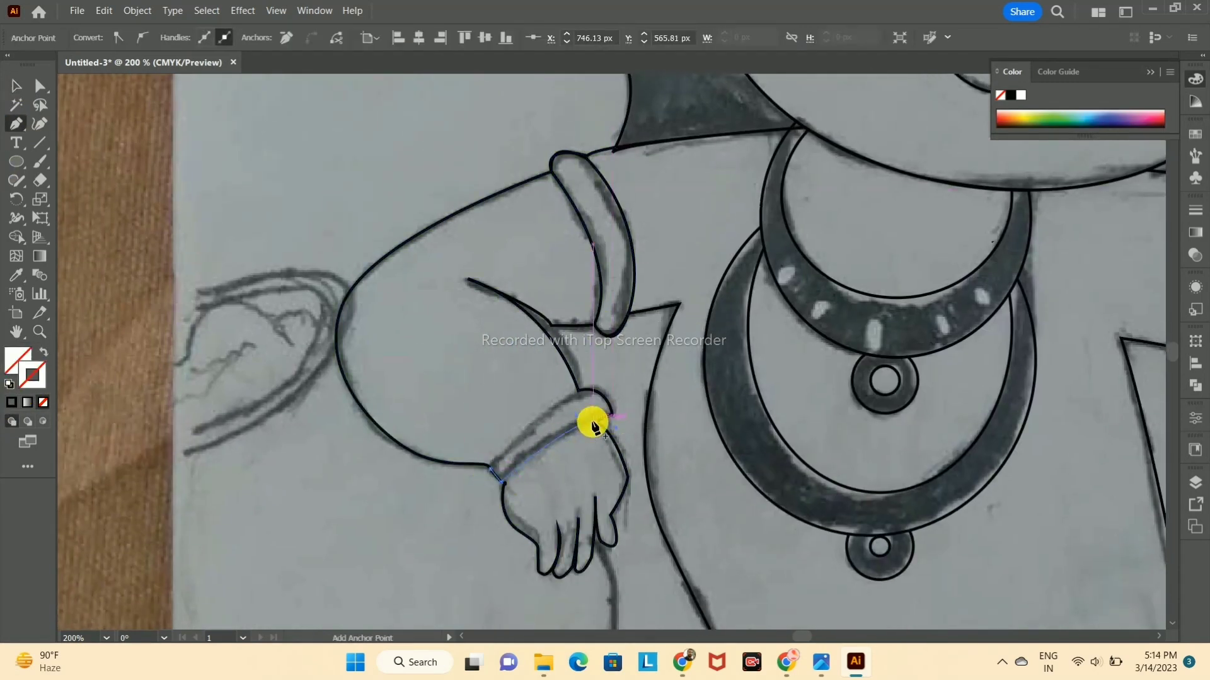
{"action": "left_click_drag", "start_coordinate": [579, 391], "coordinate": [552, 400]}
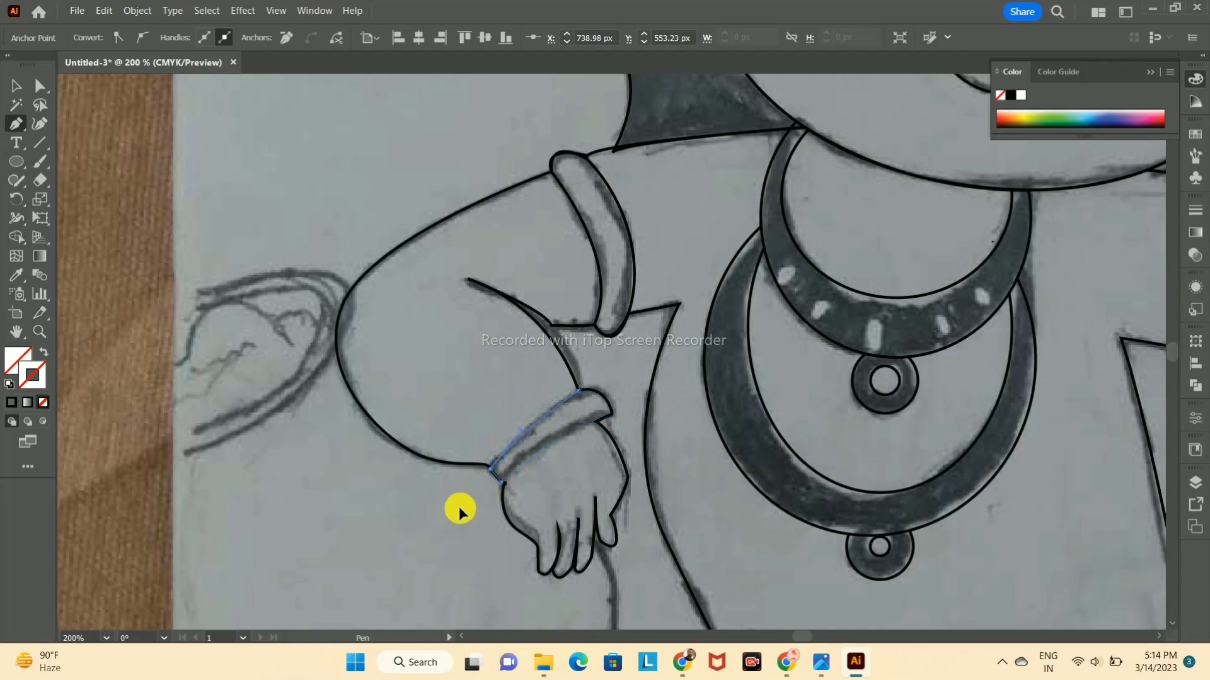
Step: Give the traced bracelet on the pot-side wrist a black stroke with no fill and deselect it
{"action": "left_click", "coordinate": [16, 89]}
{"action": "left_click", "coordinate": [307, 154]}
{"action": "left_click", "coordinate": [555, 437]}
{"action": "left_click", "coordinate": [12, 403]}
{"action": "left_click", "coordinate": [524, 275]}
{"action": "key", "text": "ctrl+minus"}
{"action": "key", "text": "ctrl+minus"}
{"action": "left_click", "coordinate": [16, 124]}
{"action": "scroll", "coordinate": [702, 459], "scroll_direction": "up", "scroll_amount": 4}
{"action": "left_click_drag", "start_coordinate": [735, 295], "coordinate": [689, 210]}
{"action": "left_click", "coordinate": [554, 306]}
{"action": "left_click", "coordinate": [556, 305]}
{"action": "left_click", "coordinate": [540, 343]}
{"action": "key", "text": "ctrl+z"}
{"action": "key", "text": "ctrl+z"}
{"action": "left_click", "coordinate": [16, 88]}
{"action": "left_click", "coordinate": [839, 419]}
Step: Trace the bracelet on the wrist of the arm held at the hip and give it a black stroke
{"action": "left_click", "coordinate": [13, 126]}
{"action": "left_click", "coordinate": [739, 437]}
{"action": "mouse_move", "coordinate": [538, 342]}
{"action": "left_mouse_down"}
{"action": "mouse_move", "coordinate": [436, 340]}
{"action": "mouse_move", "coordinate": [366, 305]}
{"action": "left_mouse_up"}
{"action": "left_click", "coordinate": [538, 343]}
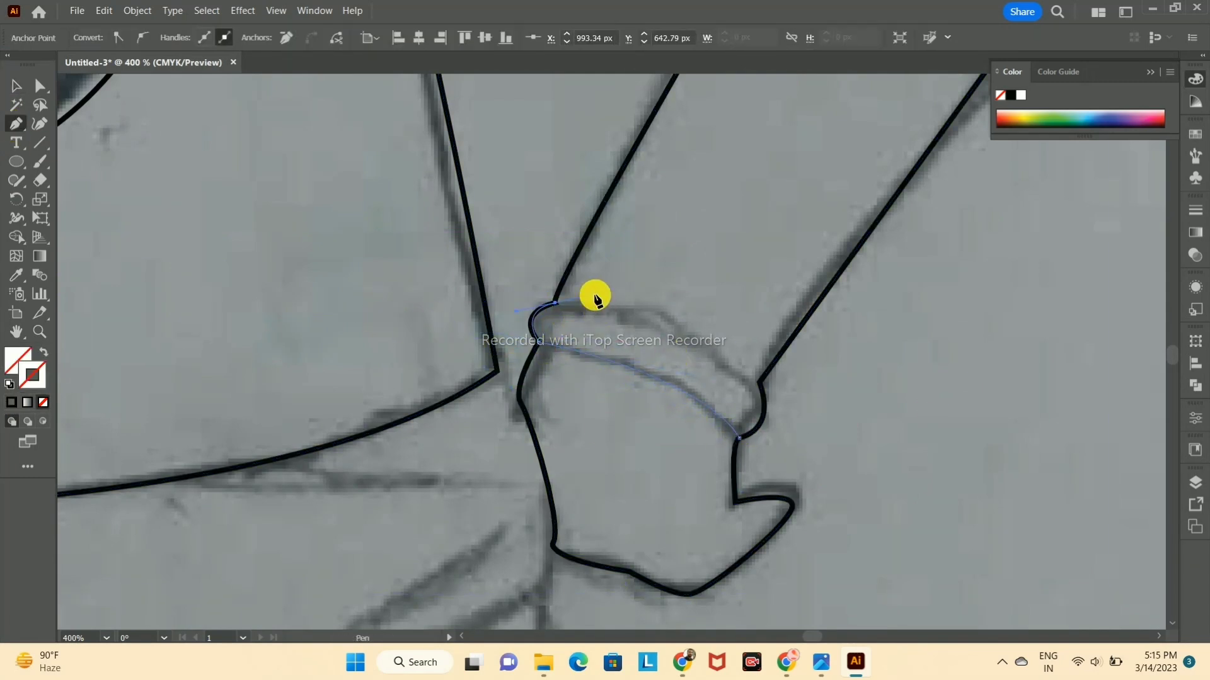
{"action": "left_click_drag", "start_coordinate": [739, 438], "coordinate": [705, 424]}
{"action": "left_click", "coordinate": [17, 86]}
{"action": "left_click", "coordinate": [12, 402]}
{"action": "left_click", "coordinate": [861, 379]}
Step: Trace the sleeve band on the arm held at the hip with the Pen tool, following both curved edges
{"action": "scroll", "coordinate": [675, 502], "scroll_direction": "down", "scroll_amount": 4}
{"action": "scroll", "coordinate": [675, 502], "scroll_direction": "up", "scroll_amount": 3}
{"action": "scroll", "coordinate": [675, 502], "scroll_direction": "up", "scroll_amount": 2}
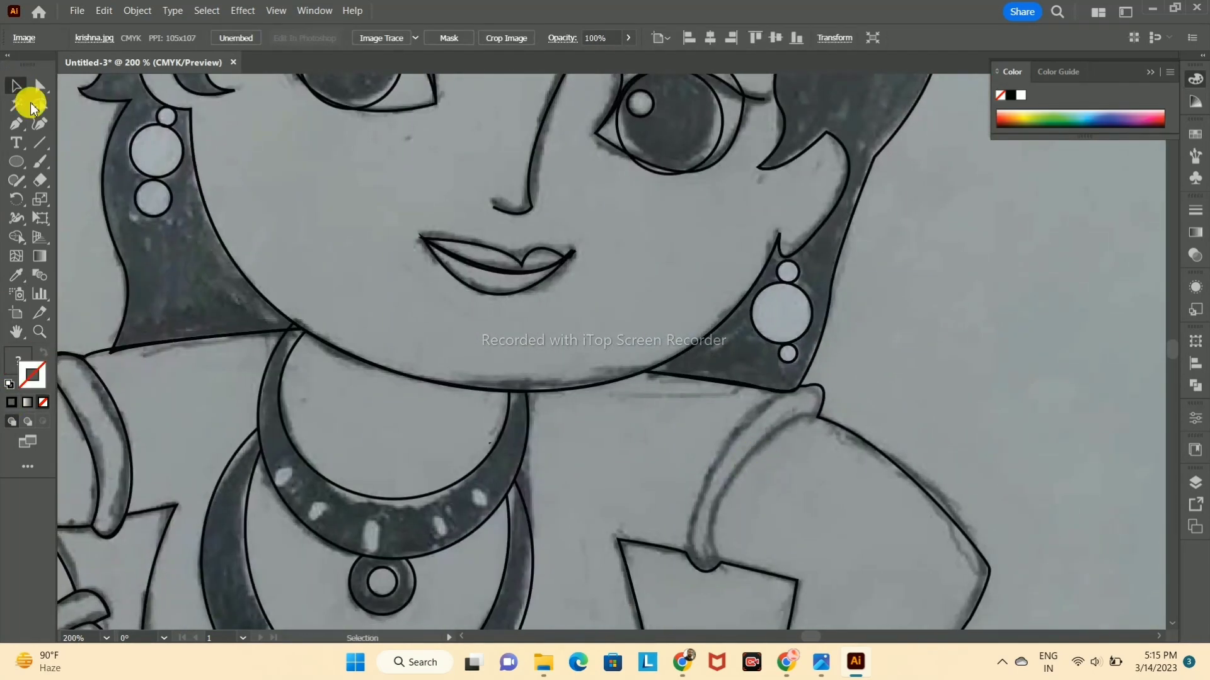
{"action": "left_click", "coordinate": [722, 560]}
{"action": "left_click_drag", "start_coordinate": [817, 417], "coordinate": [939, 378]}
{"action": "left_click_drag", "start_coordinate": [971, 340], "coordinate": [894, 416]}
{"action": "key", "text": "ctrl+z"}
{"action": "left_click_drag", "start_coordinate": [765, 442], "coordinate": [701, 506]}
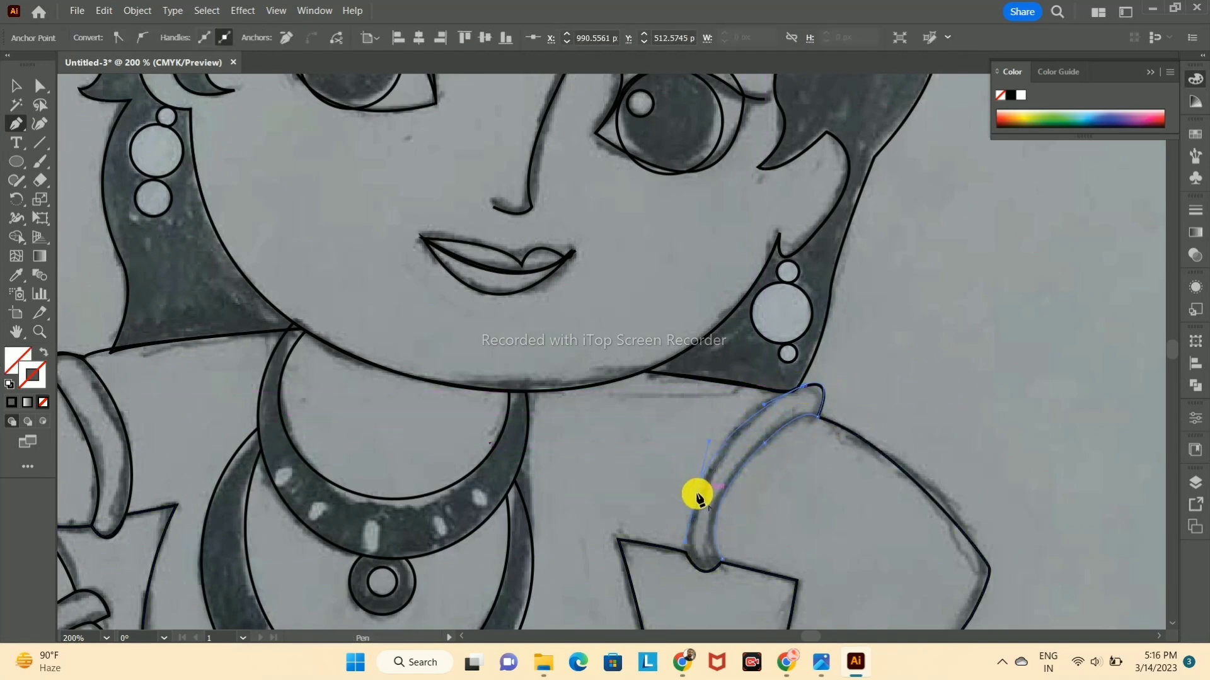
{"action": "left_click_drag", "start_coordinate": [686, 550], "coordinate": [726, 564]}
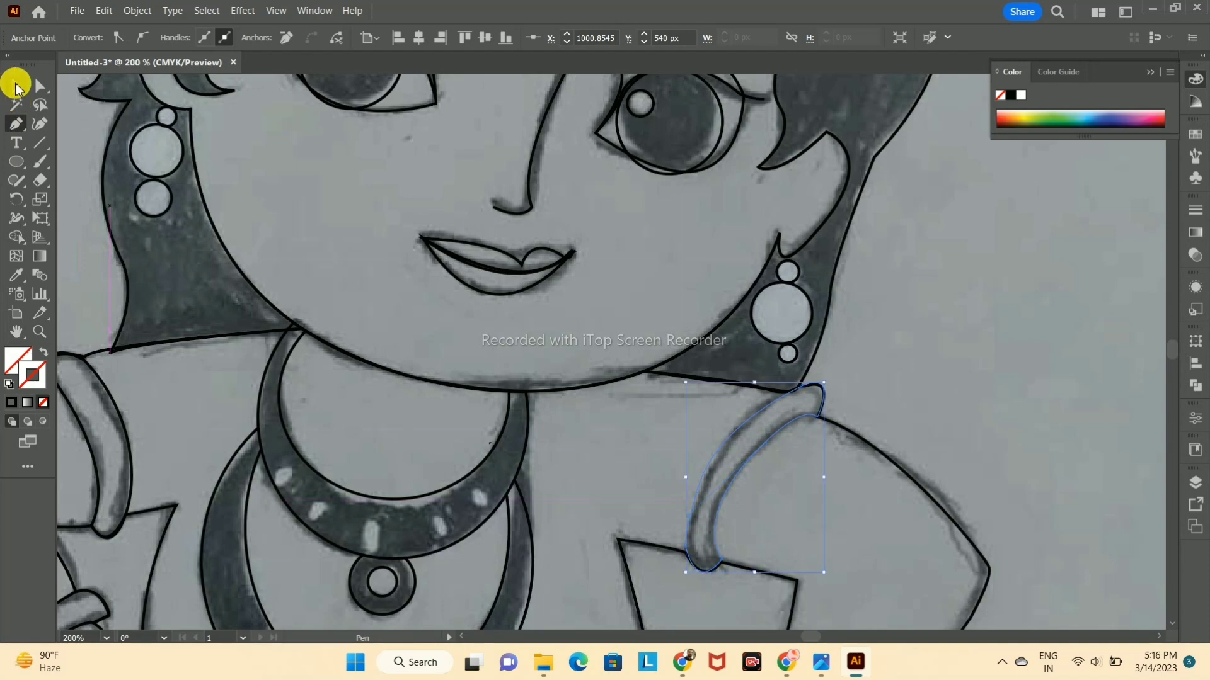
Step: Give the hip-side sleeve band a black stroke, deselect it and check the line art in Outline view
{"action": "left_click", "coordinate": [17, 89]}
{"action": "left_click", "coordinate": [998, 320]}
{"action": "scroll", "coordinate": [997, 320], "scroll_direction": "down", "scroll_amount": 5}
{"action": "key", "text": "ctrl+y"}
{"action": "key", "text": "ctrl+y"}
{"action": "scroll", "coordinate": [684, 381], "scroll_direction": "up", "scroll_amount": 3}
{"action": "scroll", "coordinate": [559, 378], "scroll_direction": "down", "scroll_amount": 2}
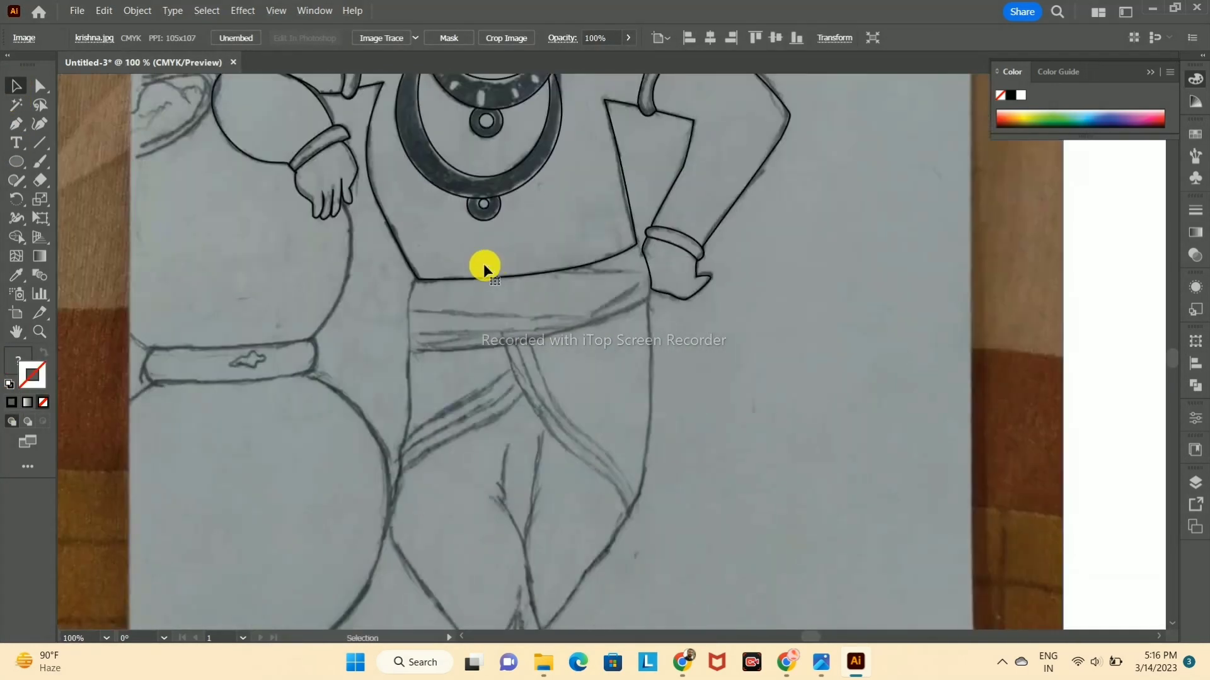
Step: Trace the waistband as a closed shape beneath the torso with the Pen tool and give it a black stroke
{"action": "left_click", "coordinate": [15, 123]}
{"action": "left_click", "coordinate": [418, 279]}
{"action": "left_click", "coordinate": [636, 245]}
{"action": "left_click", "coordinate": [651, 299]}
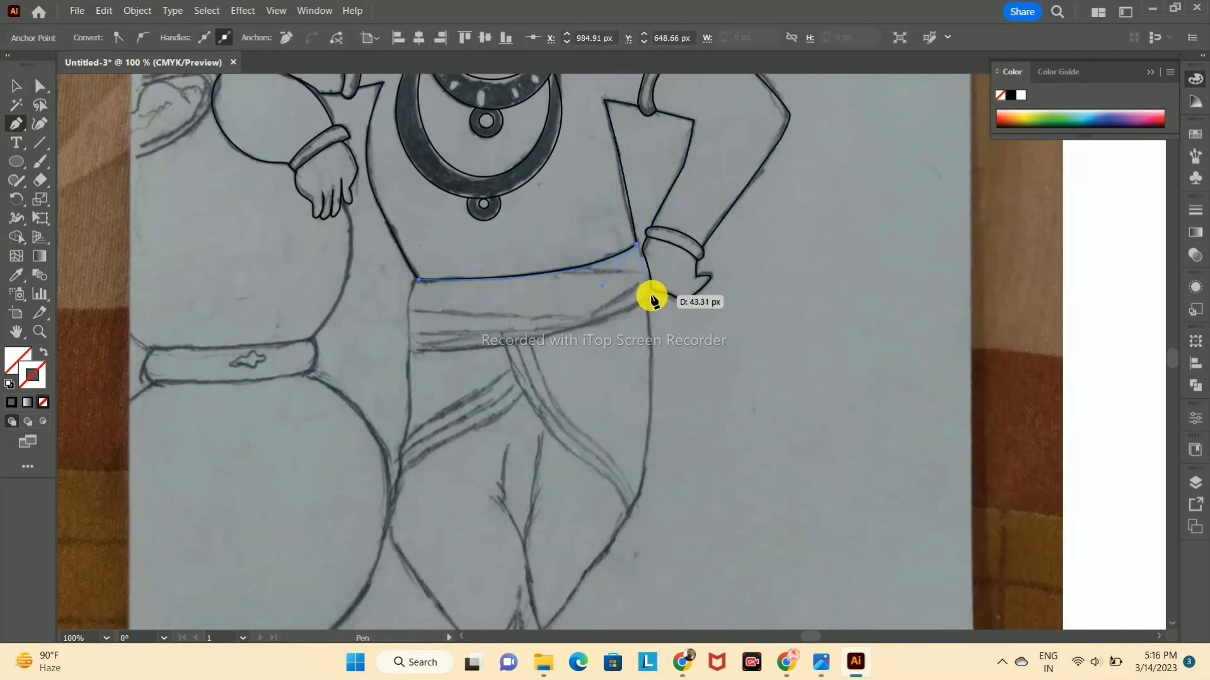
{"action": "scroll", "coordinate": [764, 254], "scroll_direction": "up", "scroll_amount": 3}
{"action": "scroll", "coordinate": [504, 351], "scroll_direction": "down", "scroll_amount": 2}
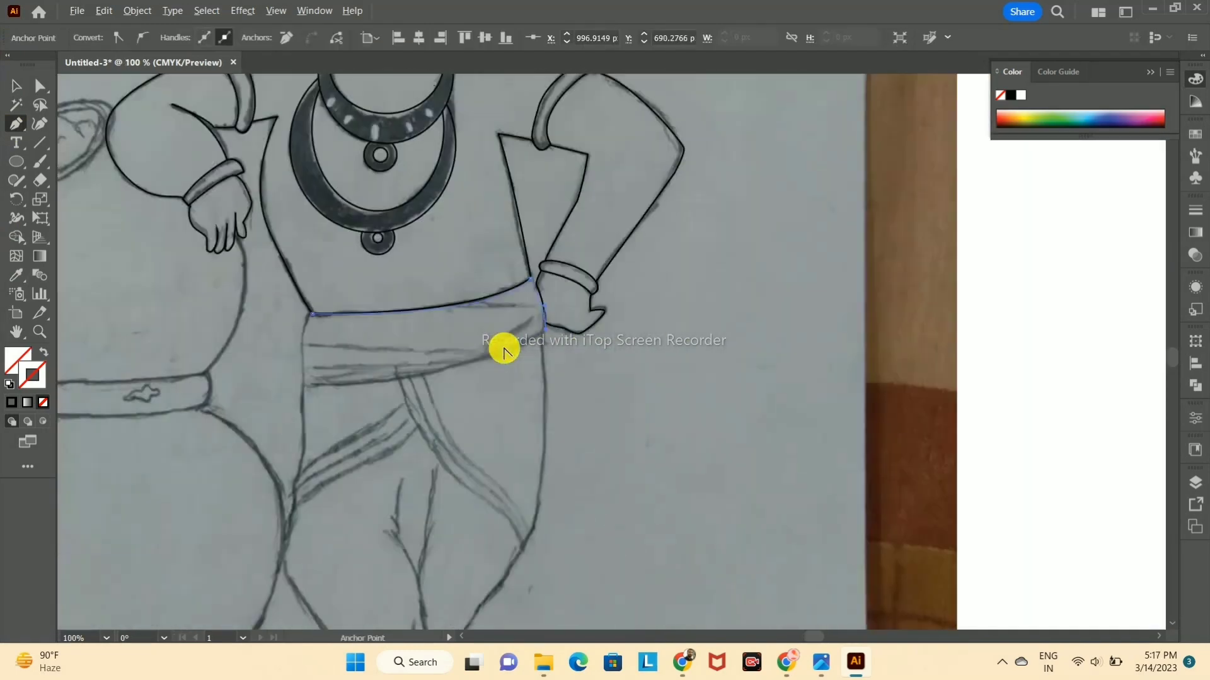
{"action": "mouse_move", "coordinate": [311, 314]}
{"action": "left_mouse_down"}
{"action": "mouse_move", "coordinate": [302, 351]}
{"action": "mouse_move", "coordinate": [323, 317]}
{"action": "left_mouse_up"}
{"action": "left_click", "coordinate": [15, 86]}
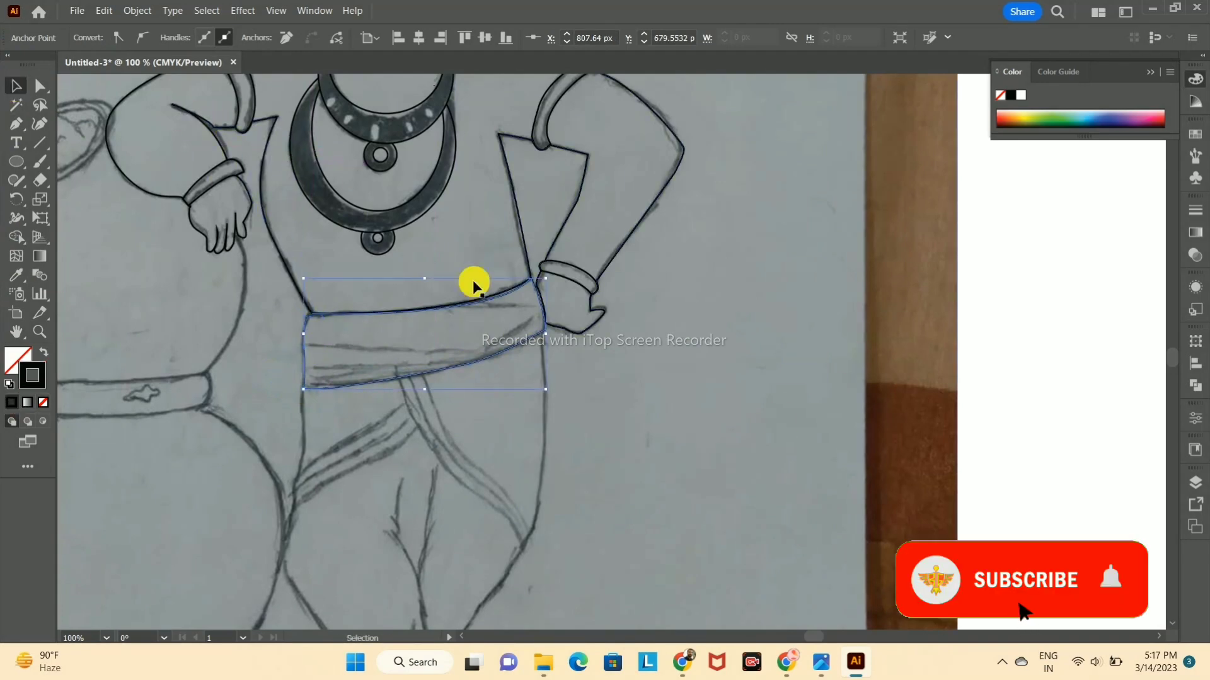
{"action": "left_click", "coordinate": [511, 316]}
Step: Delete the faulty segment at the waistband's upper corner and redraw its side edge facing the pot with the Pen tool
{"action": "scroll", "coordinate": [419, 292], "scroll_direction": "up", "scroll_amount": 6}
{"action": "left_click", "coordinate": [527, 361]}
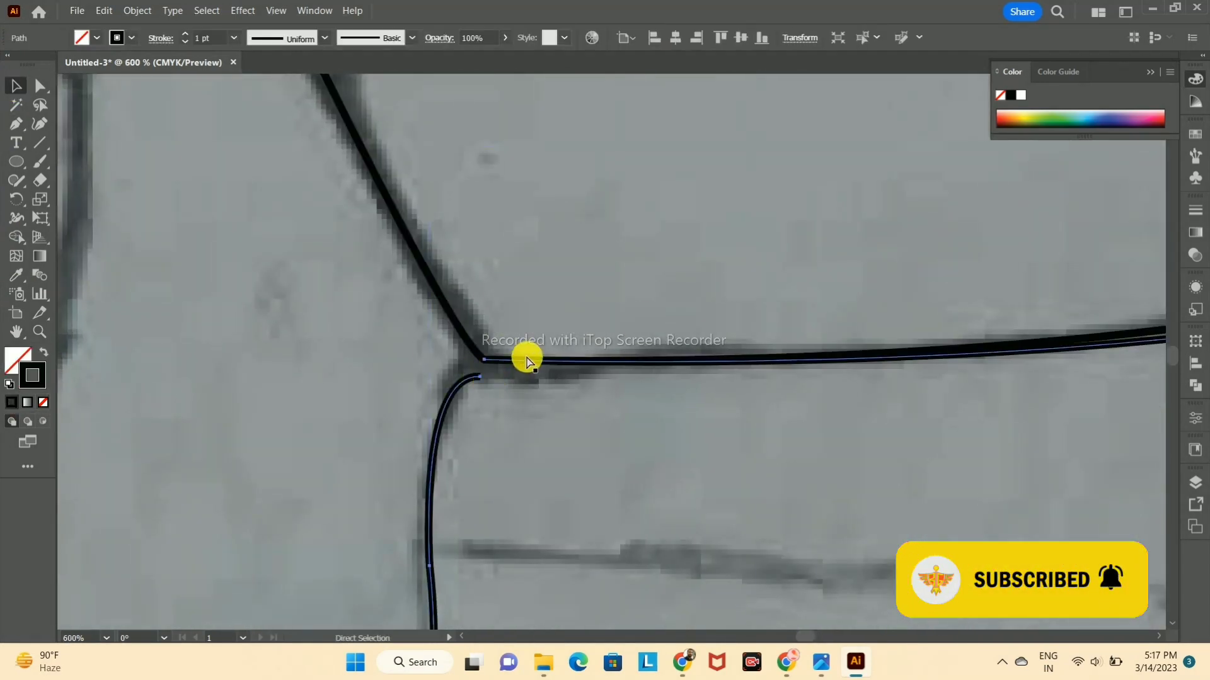
{"action": "key", "text": "Delete"}
{"action": "left_click", "coordinate": [523, 378]}
{"action": "left_click", "coordinate": [15, 126]}
{"action": "scroll", "coordinate": [513, 272], "scroll_direction": "down", "scroll_amount": 3}
{"action": "left_click", "coordinate": [536, 329]}
{"action": "left_click_drag", "start_coordinate": [550, 181], "coordinate": [578, 146]}
{"action": "scroll", "coordinate": [527, 340], "scroll_direction": "up", "scroll_amount": 2}
{"action": "left_click", "coordinate": [546, 194]}
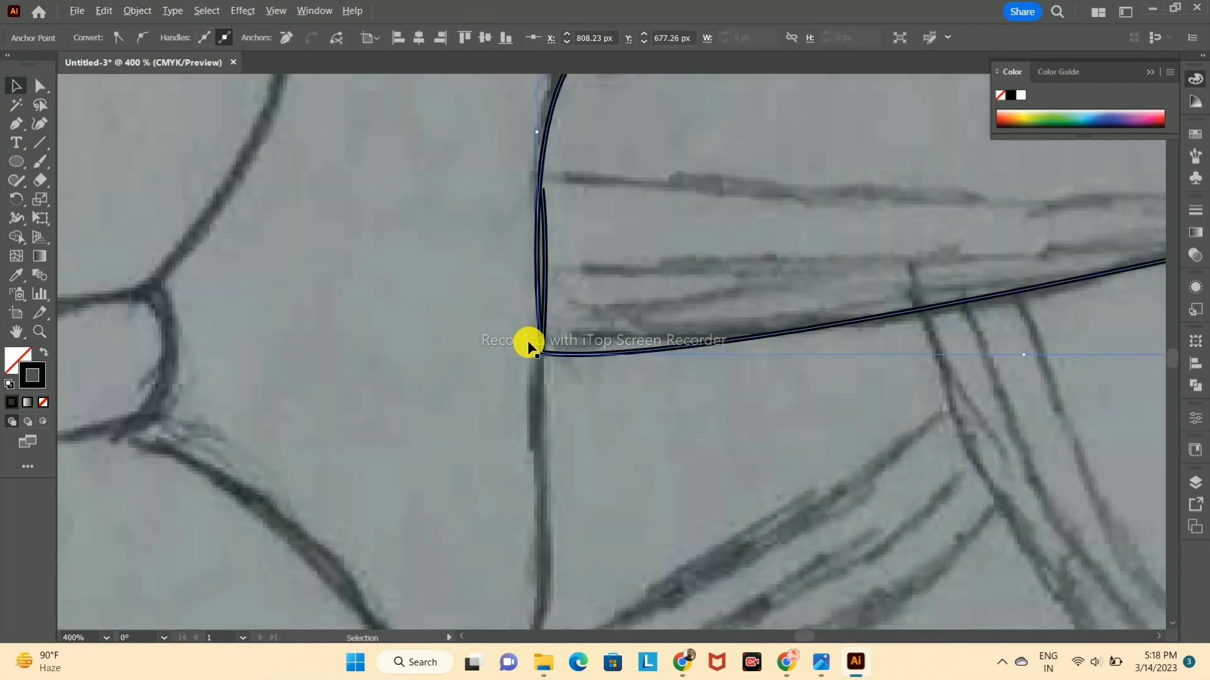
{"action": "scroll", "coordinate": [605, 209], "scroll_direction": "down", "scroll_amount": 3}
{"action": "left_click_drag", "start_coordinate": [633, 229], "coordinate": [560, 246]}
Step: Give the redrawn waistband a black stroke and deselect it
{"action": "left_click", "coordinate": [43, 402]}
{"action": "left_click", "coordinate": [945, 269]}
{"action": "key", "text": "ctrl+z"}
{"action": "left_click", "coordinate": [12, 401]}
{"action": "left_click", "coordinate": [957, 345]}
{"action": "scroll", "coordinate": [793, 256], "scroll_direction": "down", "scroll_amount": 1}
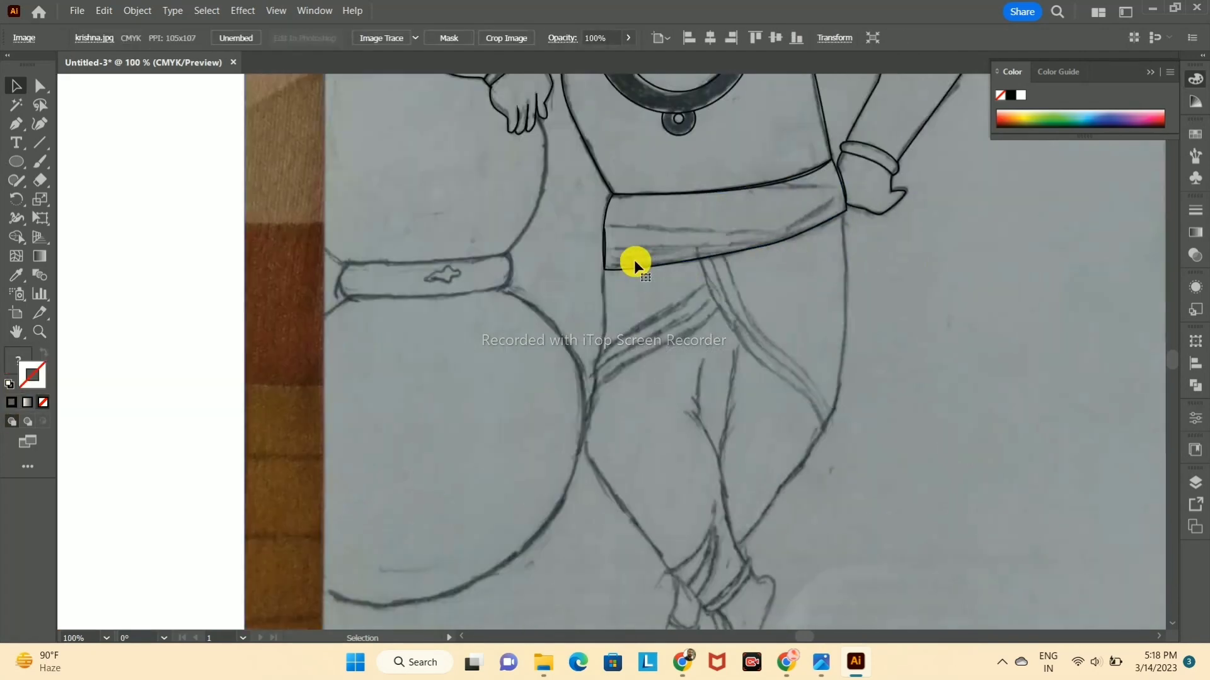
{"action": "scroll", "coordinate": [633, 259], "scroll_direction": "up", "scroll_amount": 1}
{"action": "left_click", "coordinate": [16, 124]}
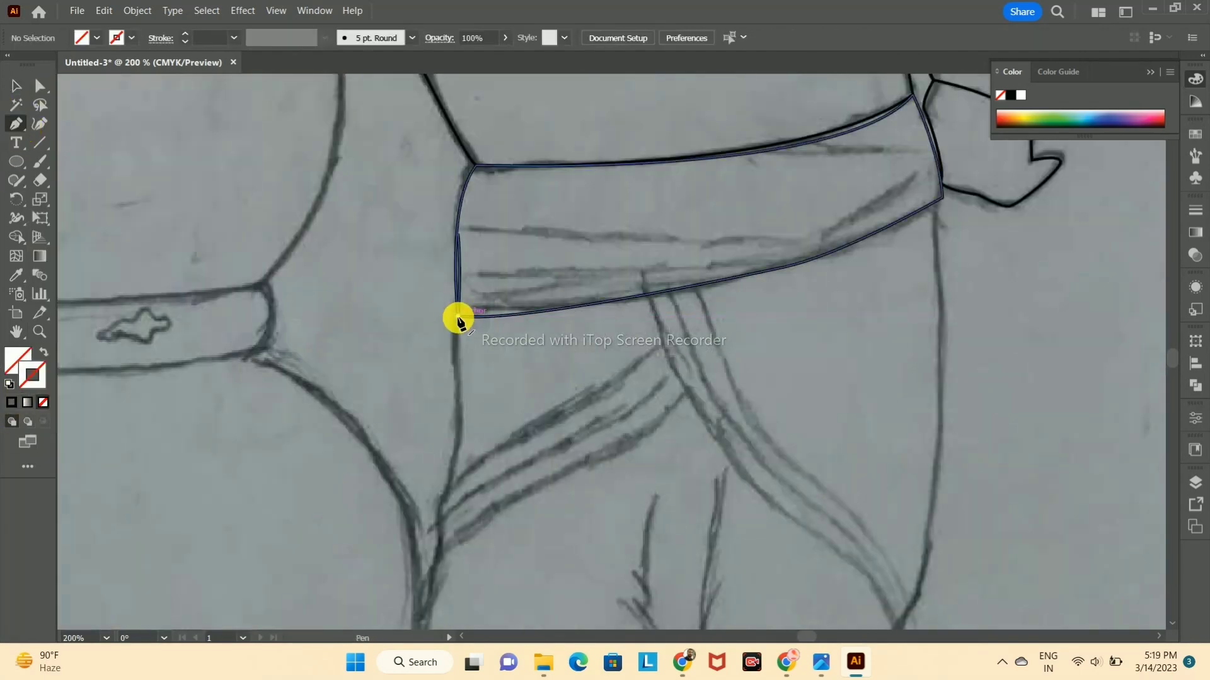
{"action": "left_click", "coordinate": [458, 316]}
{"action": "scroll", "coordinate": [469, 430], "scroll_direction": "up", "scroll_amount": 3}
{"action": "key", "text": "ctrl+z"}
{"action": "scroll", "coordinate": [436, 536], "scroll_direction": "down", "scroll_amount": 2}
{"action": "scroll", "coordinate": [436, 533], "scroll_direction": "down", "scroll_amount": 2}
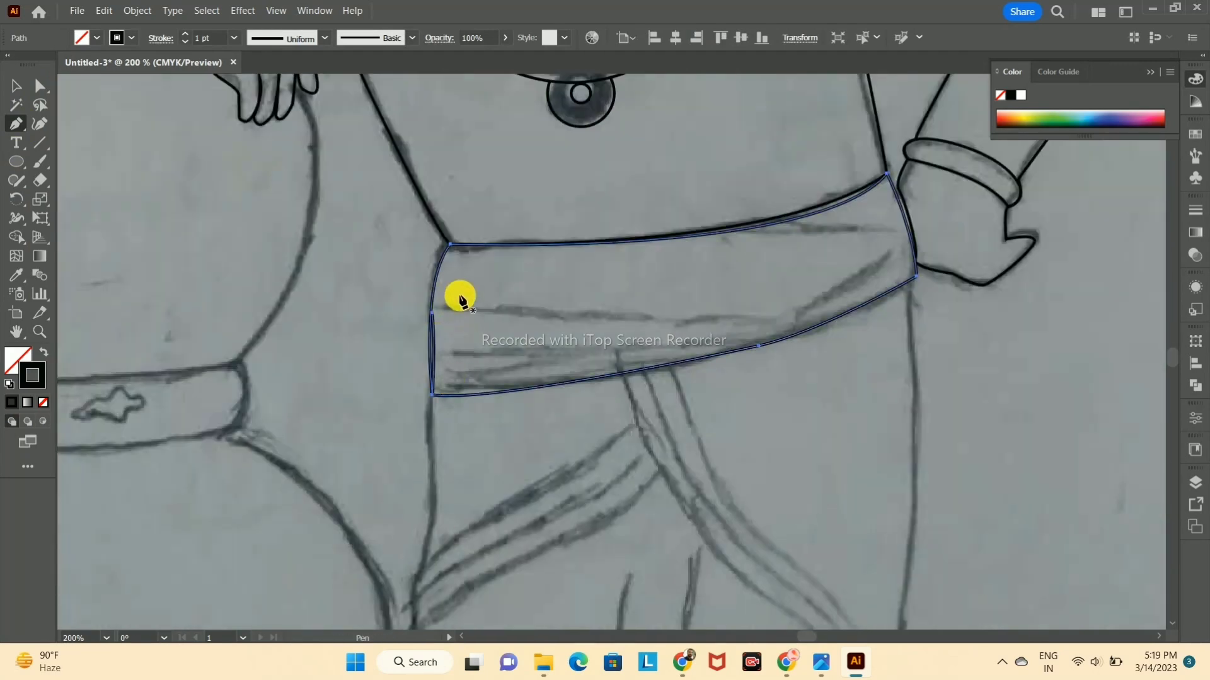
{"action": "key", "text": "ctrl+z"}
Step: Continue the waistband path from its pot-side edge to close the shape, and apply a black stroke to it
{"action": "left_click", "coordinate": [15, 123]}
{"action": "left_click", "coordinate": [432, 313]}
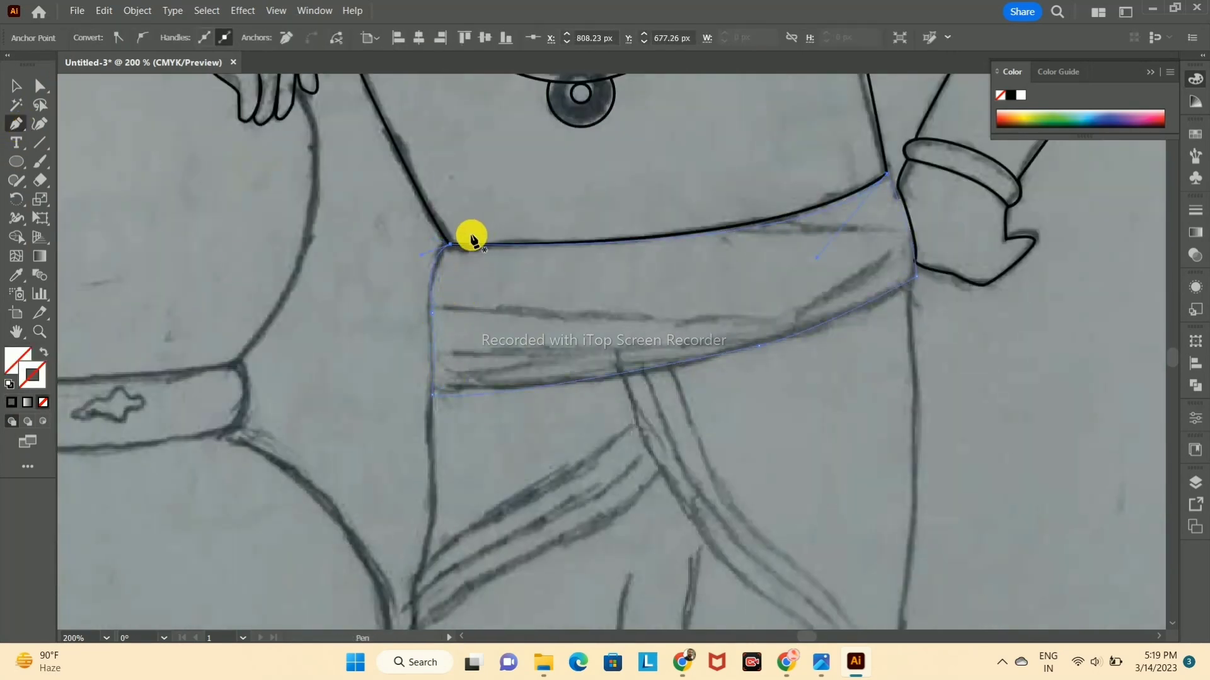
{"action": "left_click", "coordinate": [15, 86]}
{"action": "scroll", "coordinate": [322, 183], "scroll_direction": "up", "scroll_amount": 3}
{"action": "scroll", "coordinate": [322, 183], "scroll_direction": "down", "scroll_amount": 4}
{"action": "left_click", "coordinate": [12, 402]}
{"action": "left_click", "coordinate": [162, 192]}
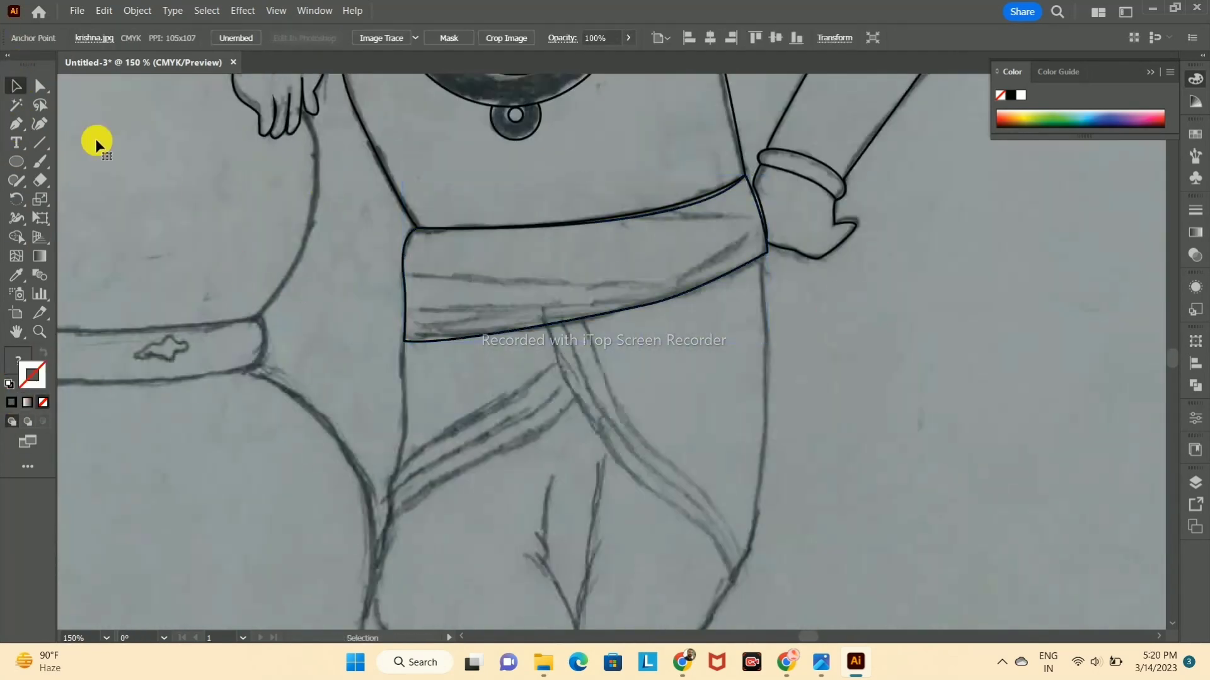
Step: Trace the dhoti's pot-side edge with the Pen tool from the waistband's lower corner down to the crossed ankle
{"action": "left_click", "coordinate": [403, 342]}
{"action": "left_click", "coordinate": [397, 467]}
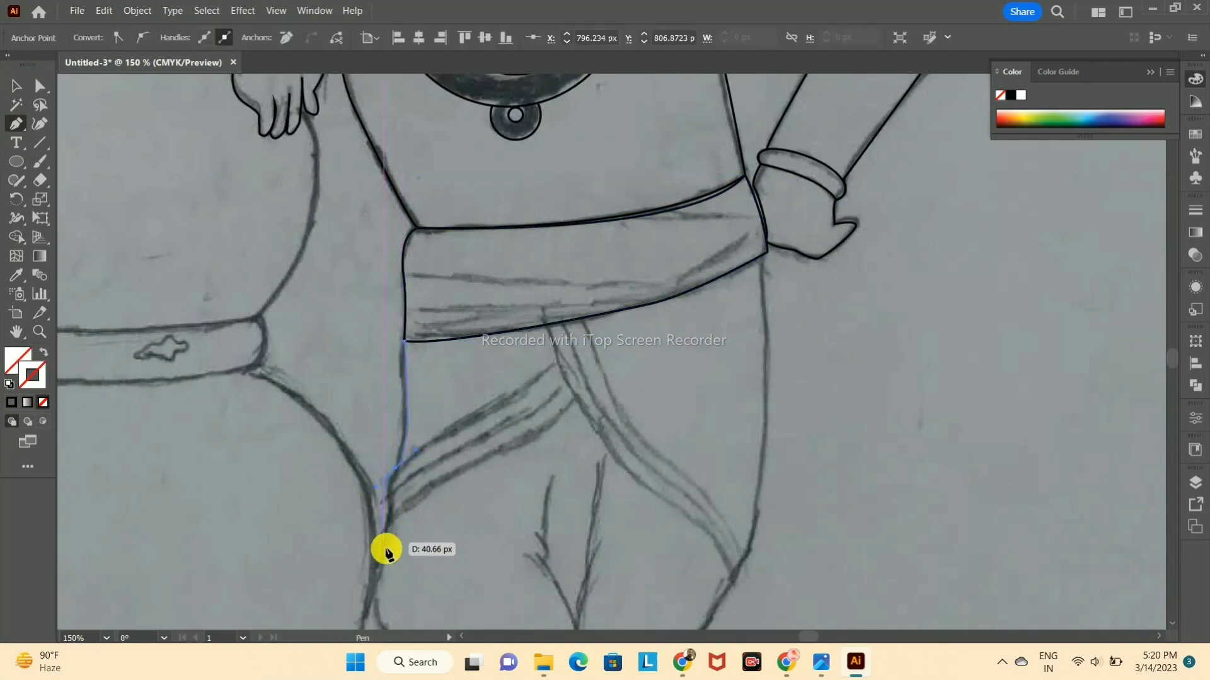
{"action": "left_click_drag", "start_coordinate": [374, 583], "coordinate": [353, 591]}
{"action": "scroll", "coordinate": [413, 485], "scroll_direction": "down", "scroll_amount": 6}
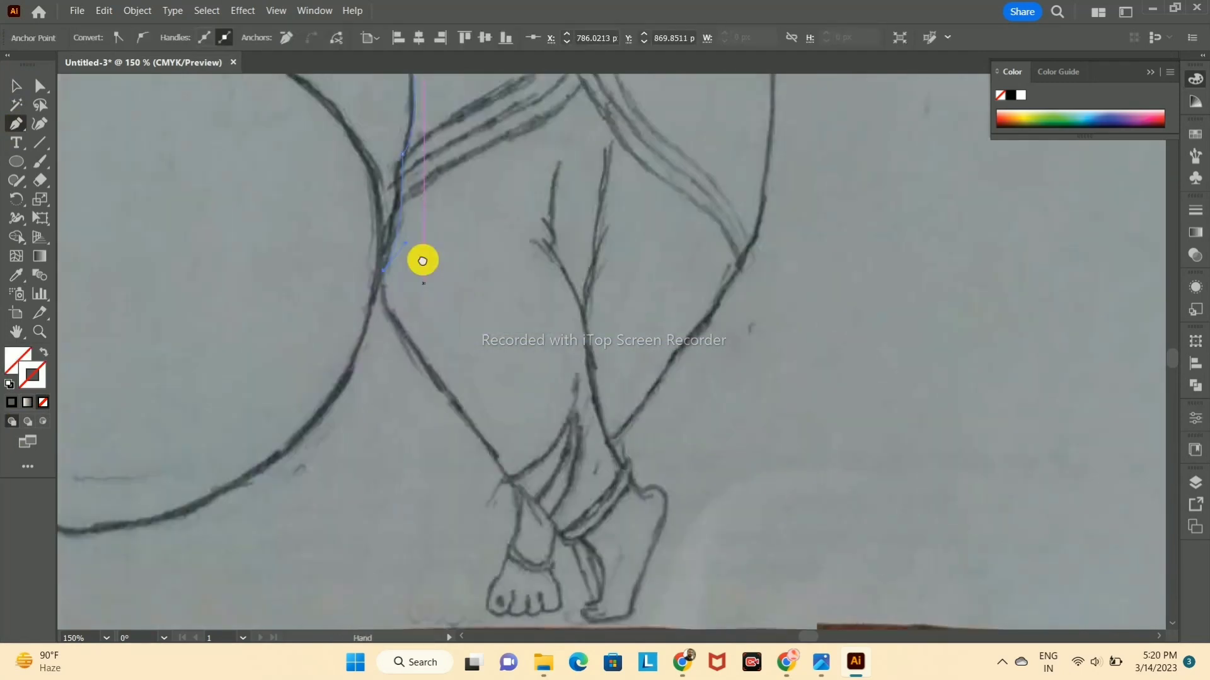
{"action": "left_click_drag", "start_coordinate": [445, 337], "coordinate": [519, 403]}
{"action": "left_click", "coordinate": [509, 422]}
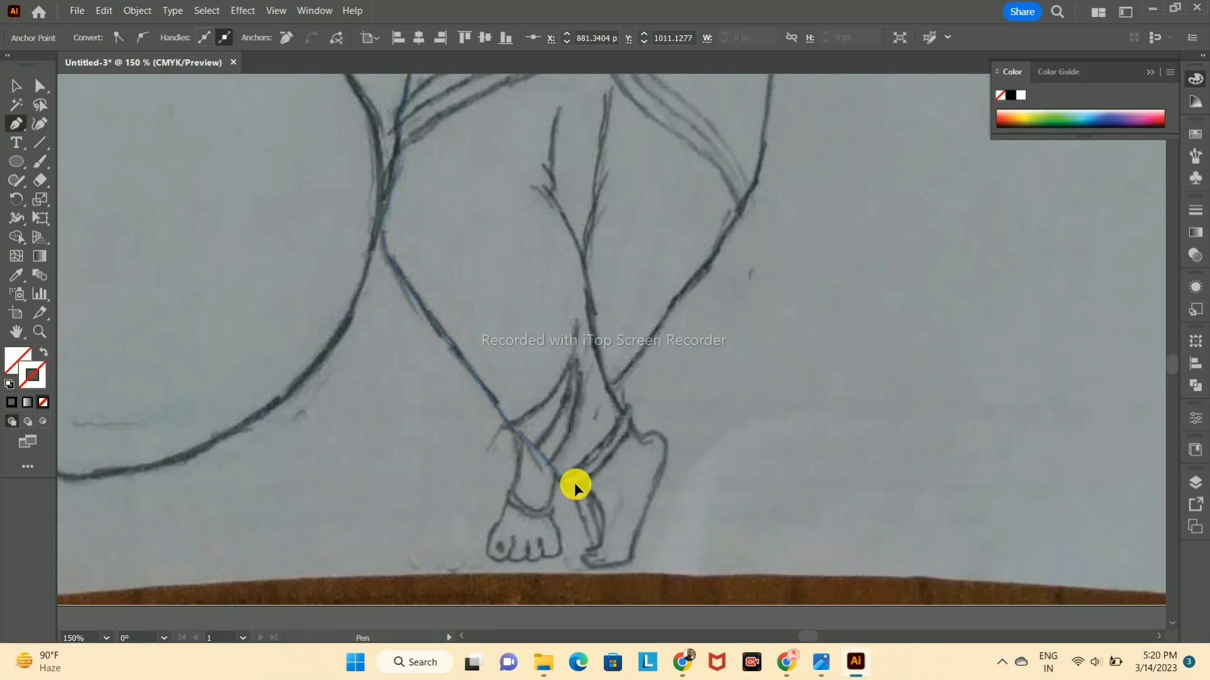
{"action": "left_click", "coordinate": [579, 487]}
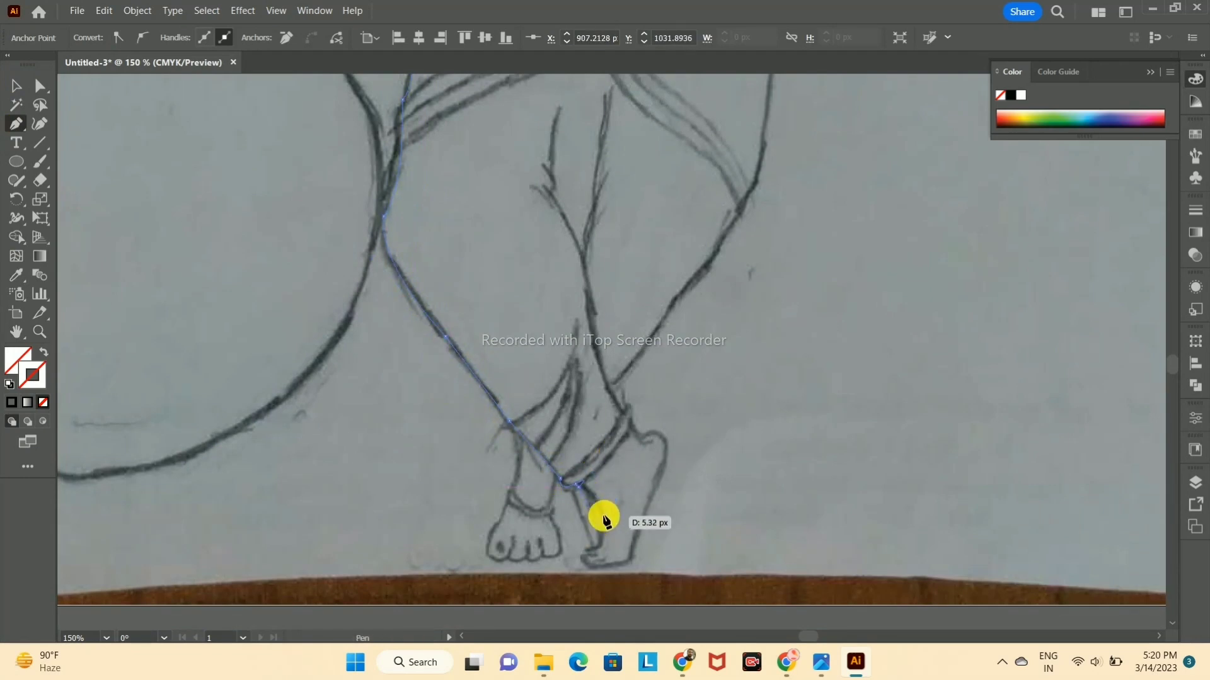
{"action": "key", "text": "ctrl+z"}
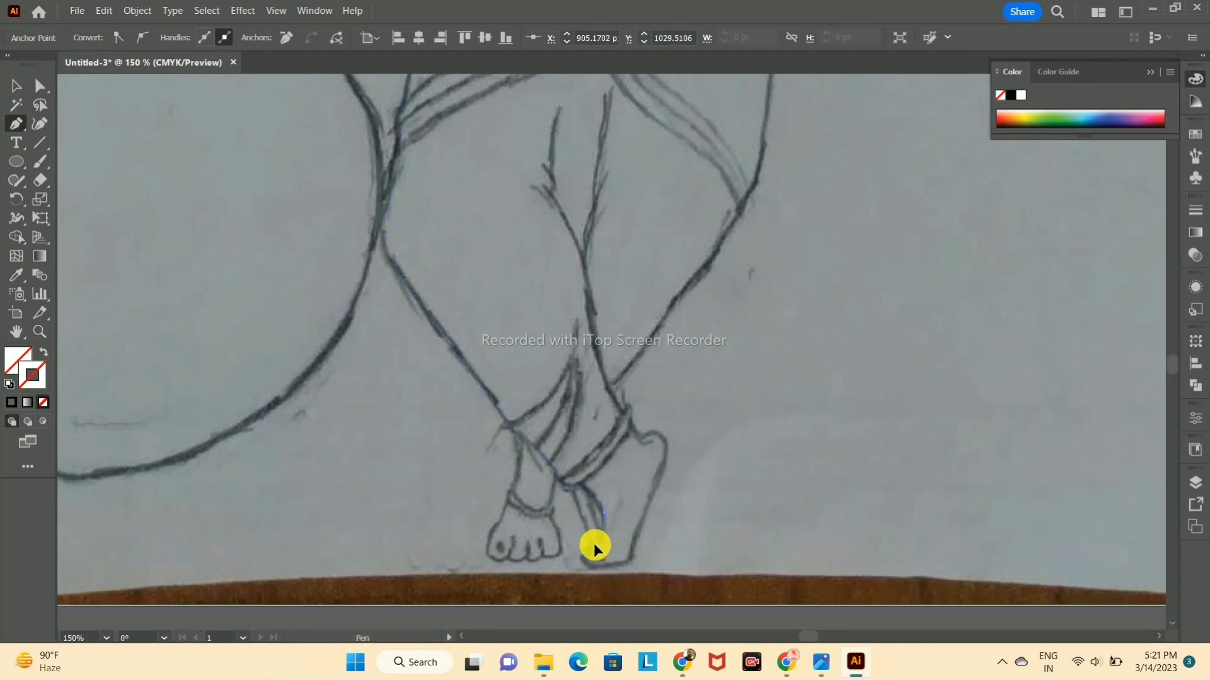
Step: Continue the path around the tiptoed foot, following its toes, sole and heel up to the ankle and dhoti hem
{"action": "scroll", "coordinate": [589, 553], "scroll_direction": "up", "scroll_amount": 2}
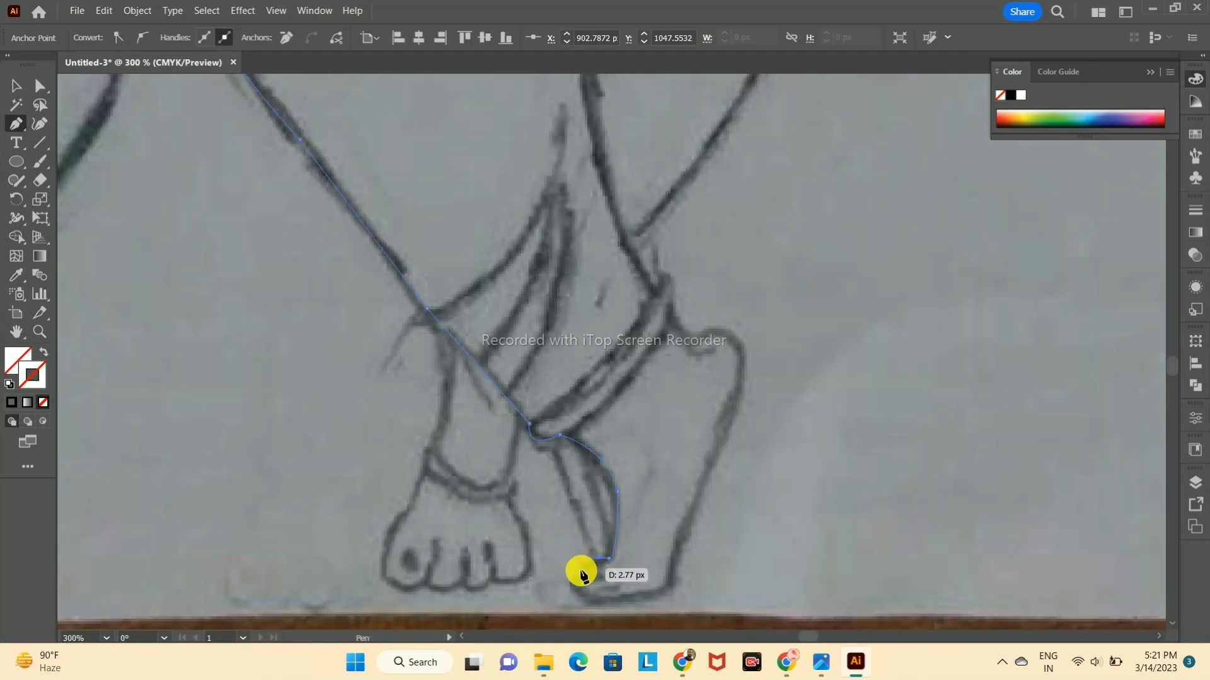
{"action": "left_click_drag", "start_coordinate": [601, 578], "coordinate": [592, 602]}
{"action": "left_click", "coordinate": [670, 587]}
{"action": "left_click", "coordinate": [741, 392]}
{"action": "left_click_drag", "start_coordinate": [691, 345], "coordinate": [629, 403]}
{"action": "left_click", "coordinate": [692, 346]}
{"action": "left_click", "coordinate": [672, 320]}
{"action": "left_click", "coordinate": [669, 277]}
{"action": "left_click", "coordinate": [623, 240]}
Step: Trace the dhoti's outer edge on the hip-hand side from the ankle up to the waistband
{"action": "left_click_drag", "start_coordinate": [681, 181], "coordinate": [544, 469]}
{"action": "left_click_drag", "start_coordinate": [620, 361], "coordinate": [649, 425]}
{"action": "left_click", "coordinate": [621, 359]}
{"action": "left_click_drag", "start_coordinate": [659, 336], "coordinate": [698, 272]}
{"action": "left_click", "coordinate": [695, 285]}
{"action": "left_click_drag", "start_coordinate": [721, 167], "coordinate": [654, 529]}
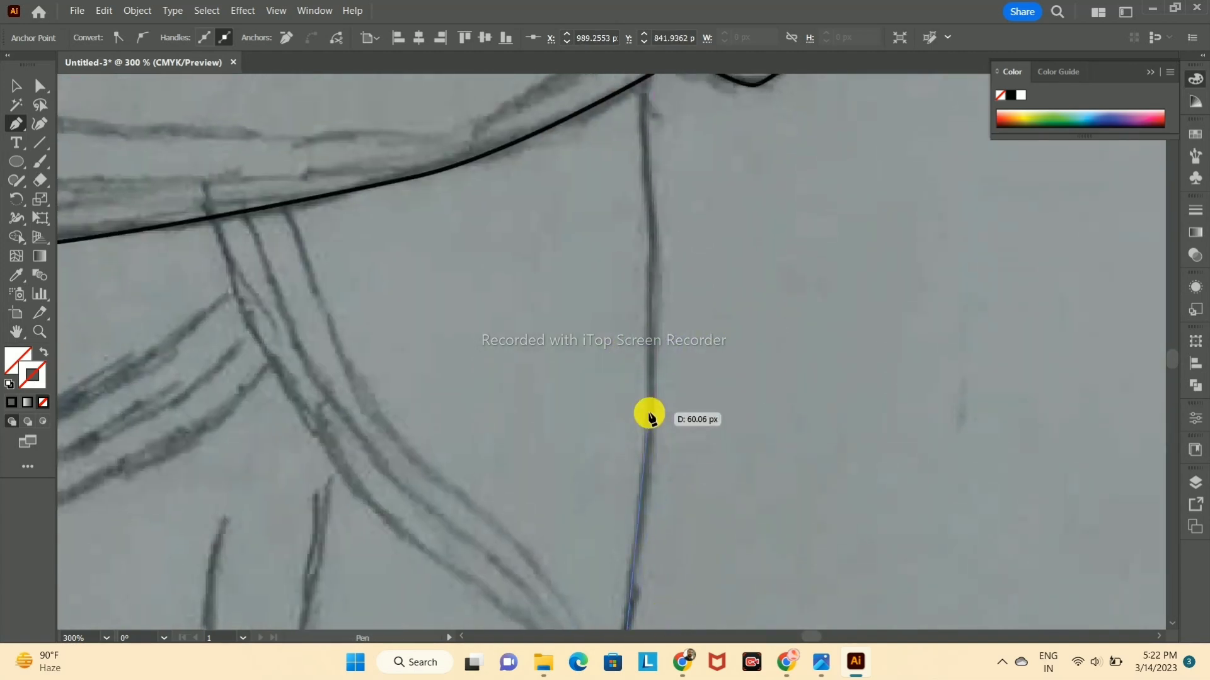
{"action": "left_click_drag", "start_coordinate": [651, 426], "coordinate": [653, 396]}
{"action": "left_click_drag", "start_coordinate": [672, 277], "coordinate": [640, 419]}
{"action": "left_click_drag", "start_coordinate": [616, 235], "coordinate": [610, 218]}
{"action": "left_click", "coordinate": [617, 235]}
Step: Close the lower-body path by following the waistband's lower edge back to the pot-side corner
{"action": "left_click_drag", "start_coordinate": [614, 307], "coordinate": [1095, 353]}
{"action": "left_click_drag", "start_coordinate": [722, 412], "coordinate": [544, 425]}
{"action": "left_click", "coordinate": [722, 413]}
{"action": "left_click_drag", "start_coordinate": [377, 456], "coordinate": [351, 438]}
{"action": "scroll", "coordinate": [672, 367], "scroll_direction": "down", "scroll_amount": 5}
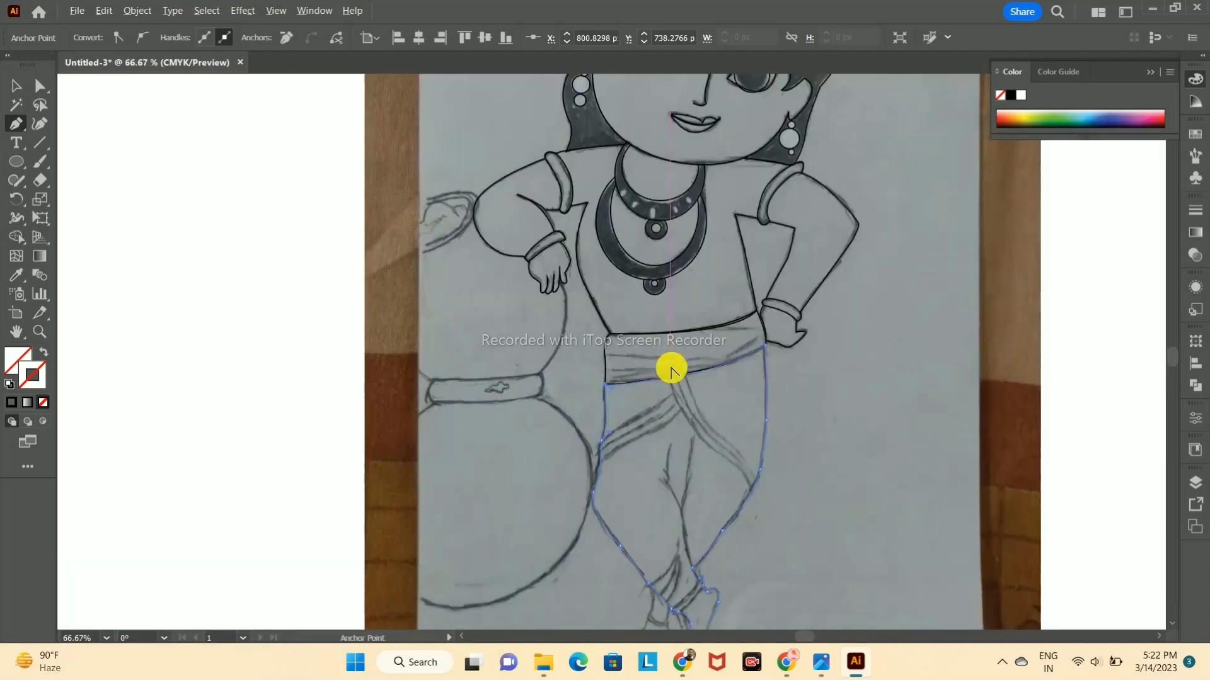
Step: Give the lower-body outline a black stroke with no fill, deselect it and check the line art in Outline view
{"action": "key", "text": "y"}
{"action": "left_click", "coordinate": [17, 86]}
{"action": "left_click", "coordinate": [1106, 375]}
{"action": "left_click", "coordinate": [742, 404]}
{"action": "left_click", "coordinate": [12, 403]}
{"action": "left_click", "coordinate": [1067, 439]}
{"action": "key", "text": "ctrl+y"}
{"action": "key", "text": "ctrl+y"}
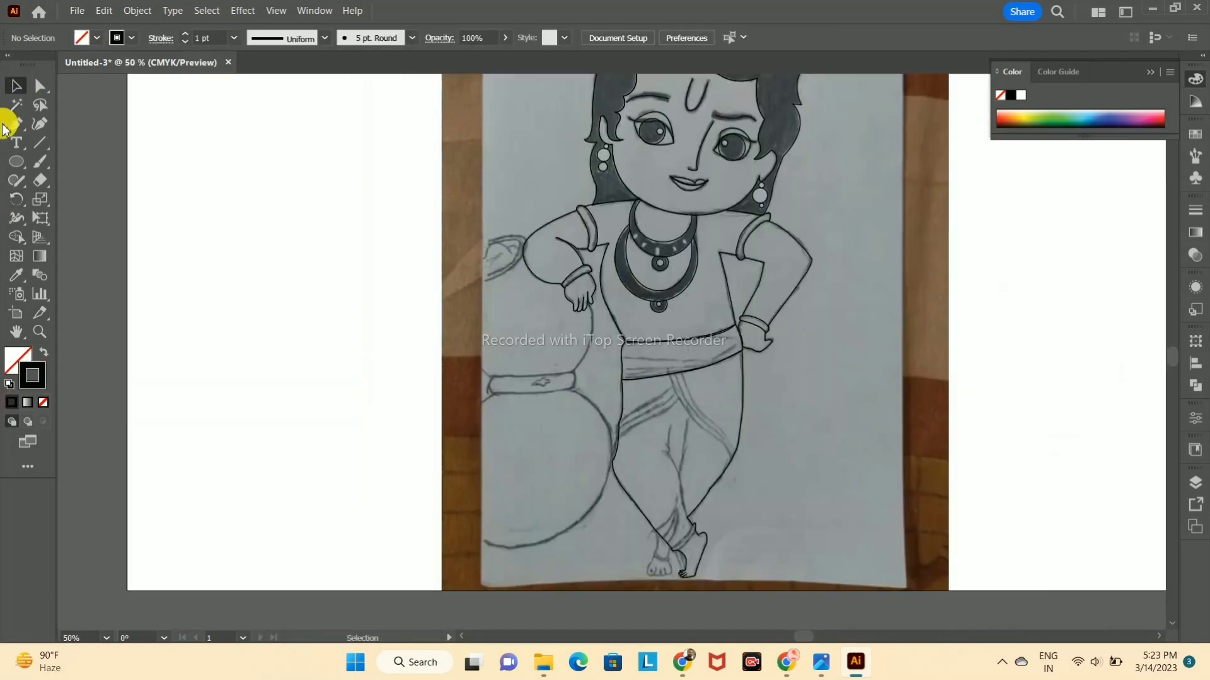
Step: Trace the anklet above the tiptoed foot with the Pen tool, following both curved edges
{"action": "left_click", "coordinate": [22, 128]}
{"action": "scroll", "coordinate": [678, 466], "scroll_direction": "up", "scroll_amount": 3}
{"action": "left_click_drag", "start_coordinate": [678, 466], "coordinate": [575, 201]}
{"action": "left_click", "coordinate": [571, 457]}
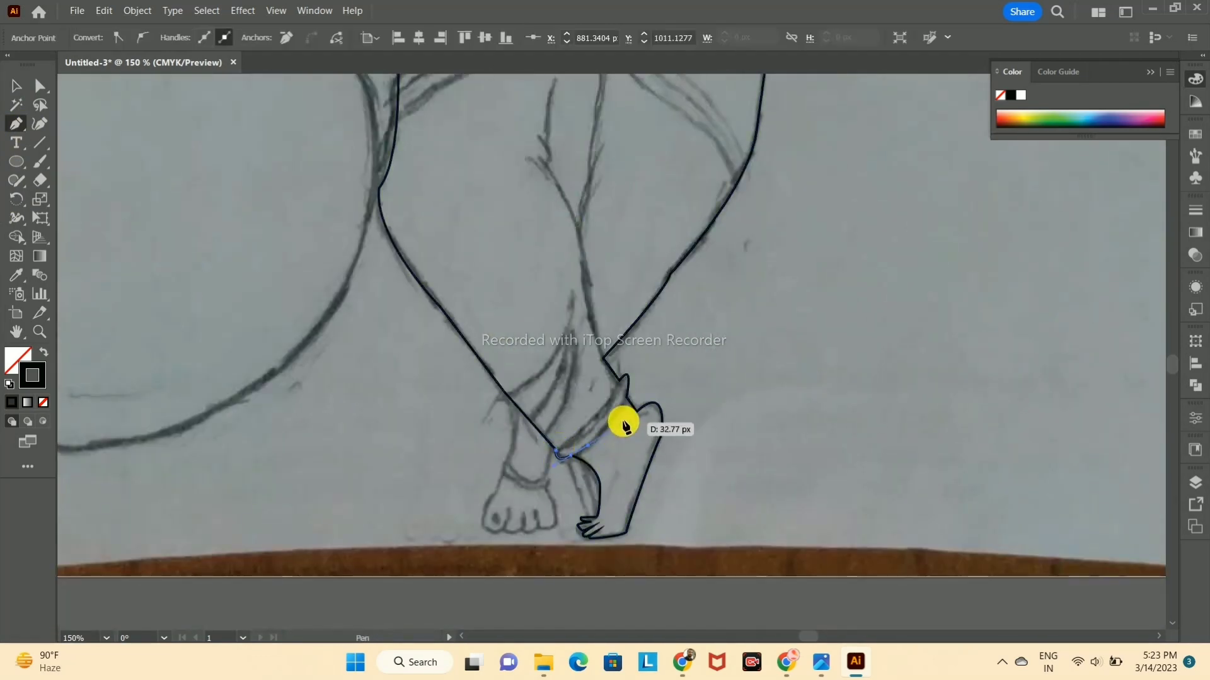
{"action": "left_click_drag", "start_coordinate": [619, 380], "coordinate": [605, 402]}
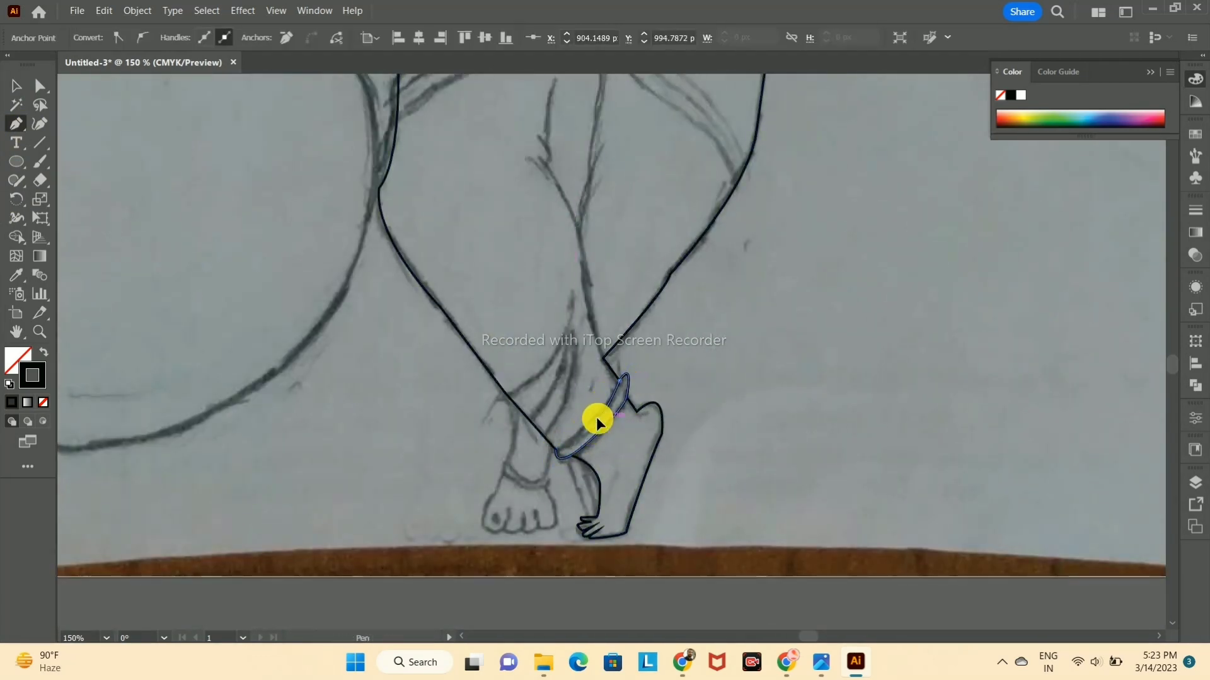
{"action": "left_click", "coordinate": [554, 454]}
Step: Complete the anklet's upper edge to its pot-side end and adjust its curve to match the sketch
{"action": "scroll", "coordinate": [677, 384], "scroll_direction": "up", "scroll_amount": 4}
{"action": "left_click_drag", "start_coordinate": [708, 525], "coordinate": [822, 439]}
{"action": "key", "text": "ctrl+z"}
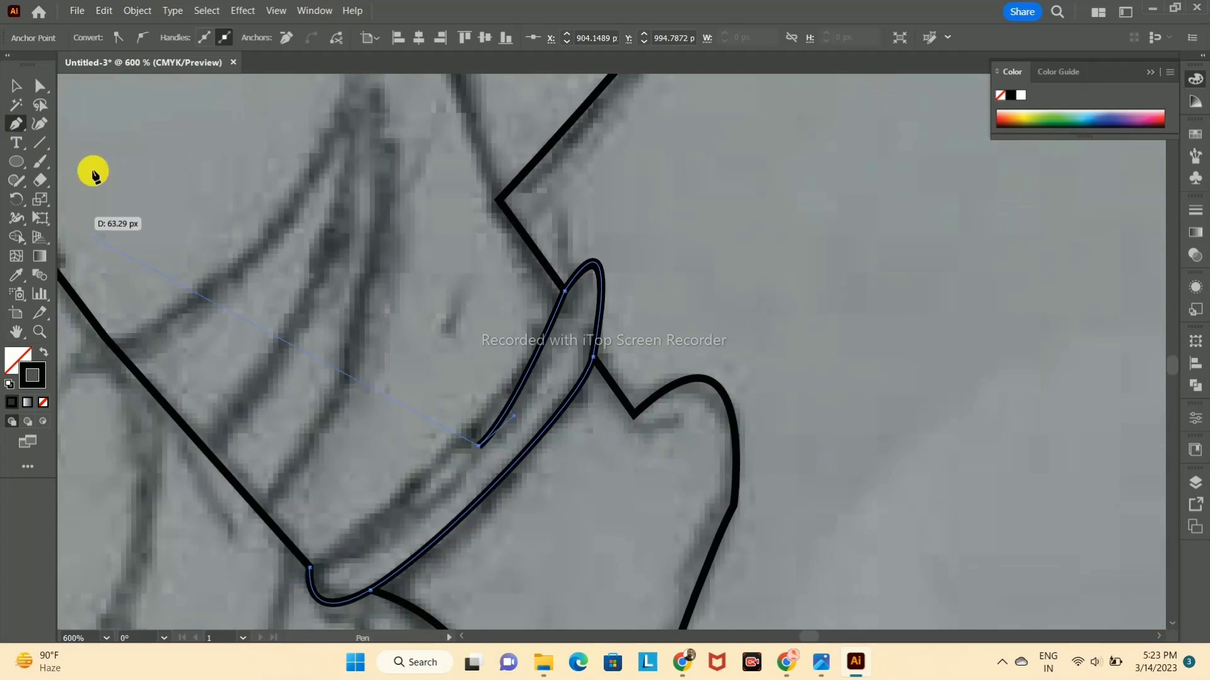
{"action": "left_click_drag", "start_coordinate": [310, 557], "coordinate": [272, 575]}
{"action": "left_click", "coordinate": [39, 127]}
{"action": "left_click_drag", "start_coordinate": [479, 446], "coordinate": [471, 440]}
{"action": "left_click", "coordinate": [41, 88]}
{"action": "left_click", "coordinate": [309, 568]}
{"action": "left_click_drag", "start_coordinate": [361, 489], "coordinate": [429, 496]}
{"action": "left_click", "coordinate": [349, 267]}
{"action": "scroll", "coordinate": [353, 271], "scroll_direction": "down", "scroll_amount": 4}
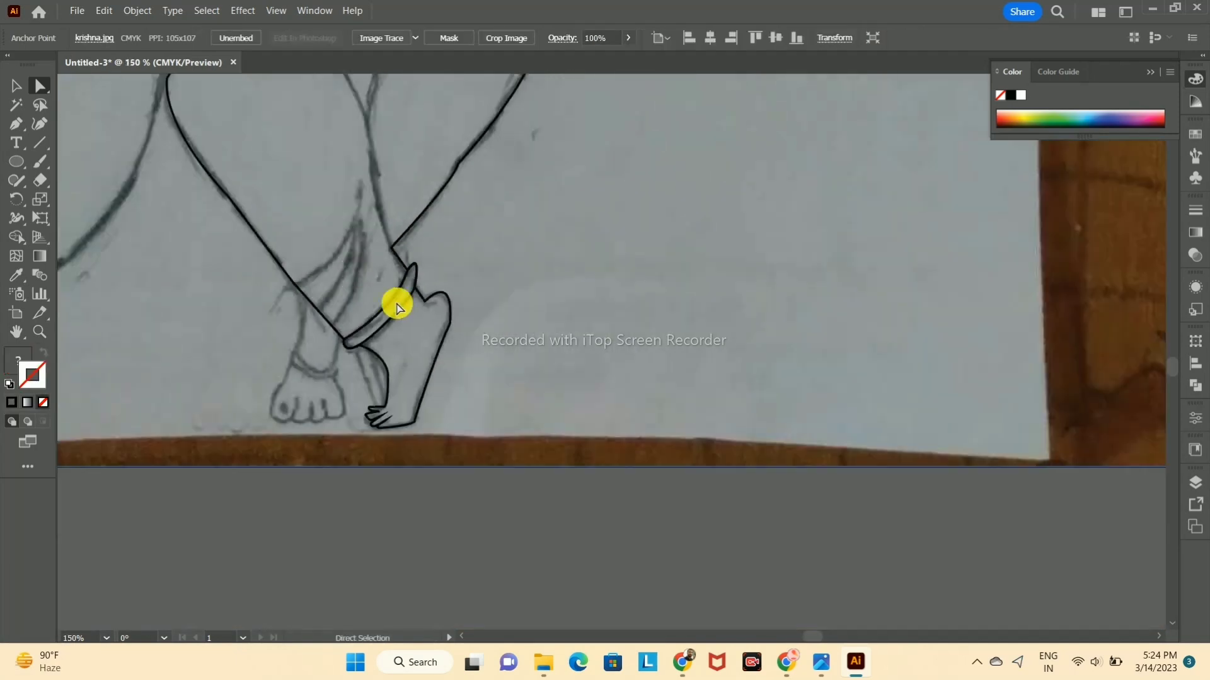
Step: Trace the inner leg line from the dhoti's hem above the anklet up between the crossed legs with the Pen tool
{"action": "left_click_drag", "start_coordinate": [470, 250], "coordinate": [584, 398]}
{"action": "key", "text": "v"}
{"action": "scroll", "coordinate": [344, 206], "scroll_direction": "up", "scroll_amount": 1}
{"action": "left_click", "coordinate": [17, 124]}
{"action": "left_click", "coordinate": [503, 444]}
{"action": "left_click", "coordinate": [485, 341]}
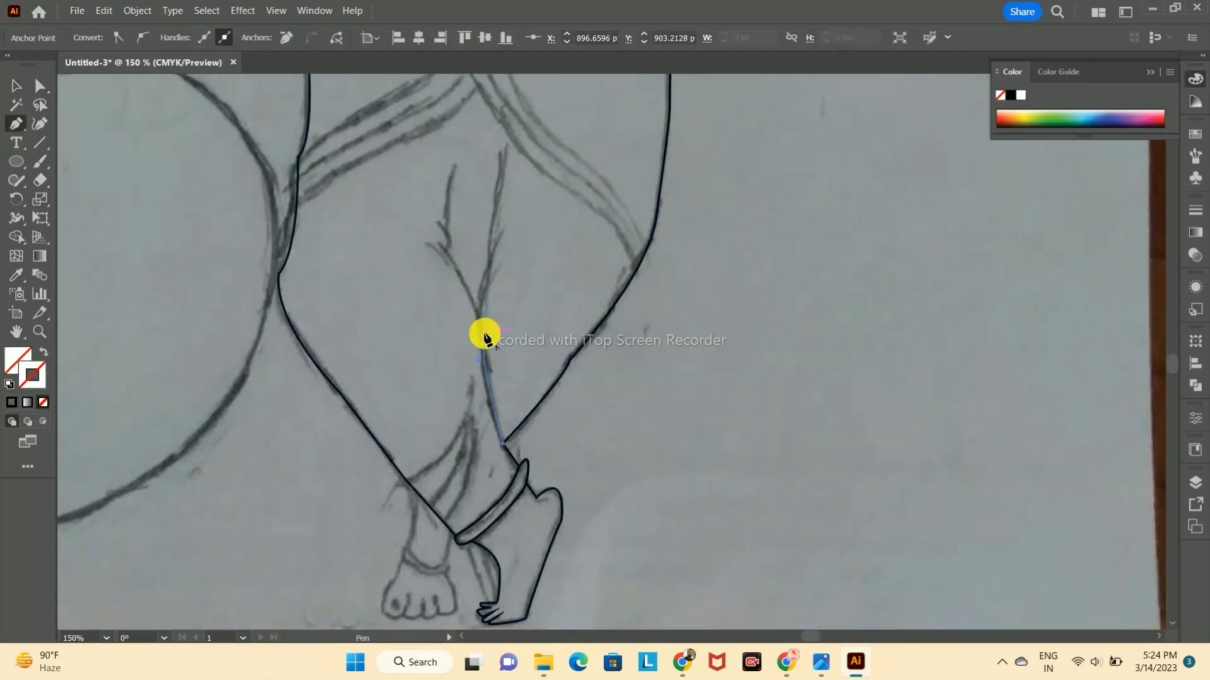
{"action": "left_click", "coordinate": [10, 90]}
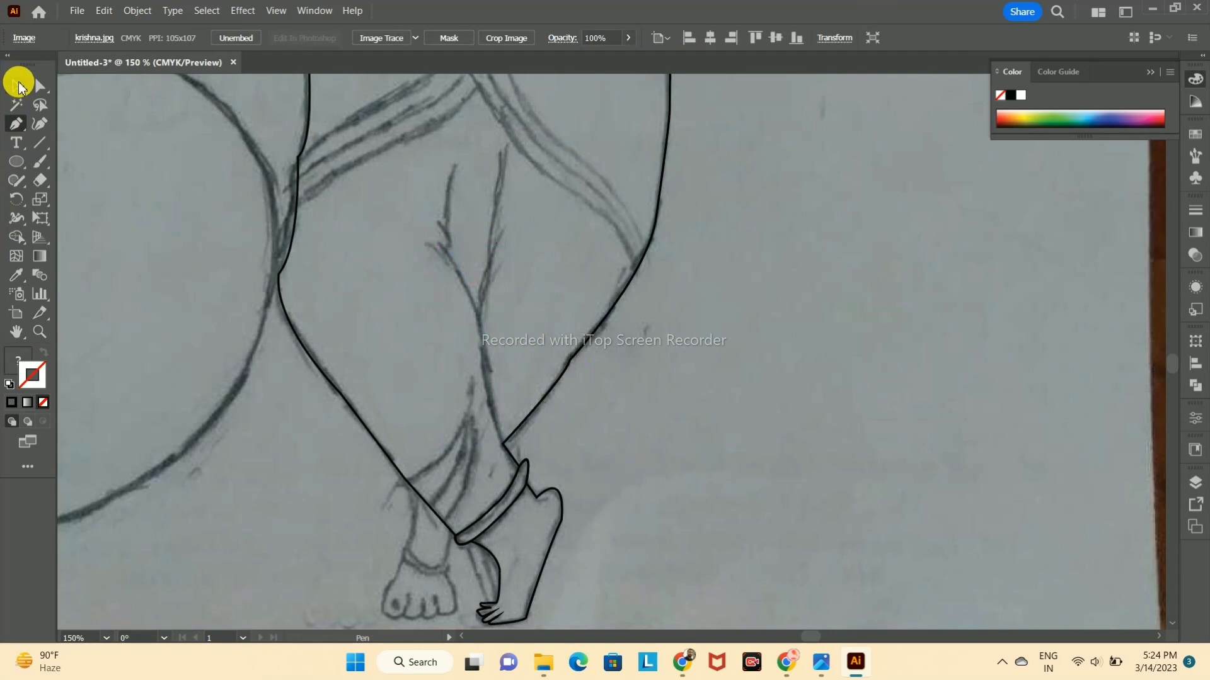
Step: Give the traced inner leg line a black stroke and deselect it
{"action": "left_click", "coordinate": [12, 80]}
{"action": "left_click", "coordinate": [489, 362]}
{"action": "left_click", "coordinate": [11, 401]}
{"action": "left_click", "coordinate": [527, 153]}
Step: Trace the short hooked crease above the inner leg line with the Pen tool and give it a black stroke
{"action": "left_click", "coordinate": [15, 121]}
{"action": "left_click", "coordinate": [451, 248]}
{"action": "left_click", "coordinate": [439, 222]}
{"action": "left_click_drag", "start_coordinate": [421, 194], "coordinate": [462, 152]}
{"action": "left_click", "coordinate": [19, 84]}
{"action": "left_click", "coordinate": [545, 243]}
{"action": "left_click", "coordinate": [447, 235]}
{"action": "left_click", "coordinate": [13, 401]}
{"action": "left_click", "coordinate": [523, 201]}
Step: Trace the short upright fold line rising from the hooked crease on the thigh and give it a black stroke
{"action": "left_click", "coordinate": [17, 124]}
{"action": "left_click", "coordinate": [445, 228]}
{"action": "left_click", "coordinate": [17, 88]}
{"action": "left_click", "coordinate": [501, 179]}
{"action": "left_click", "coordinate": [445, 200]}
{"action": "left_click", "coordinate": [11, 402]}
Step: Trace the long fold line rising from the inner leg line between the thighs and give it a black stroke
{"action": "key", "text": "p"}
{"action": "left_click", "coordinate": [479, 316]}
{"action": "left_click_drag", "start_coordinate": [500, 119], "coordinate": [502, 118]}
{"action": "left_click", "coordinate": [20, 87]}
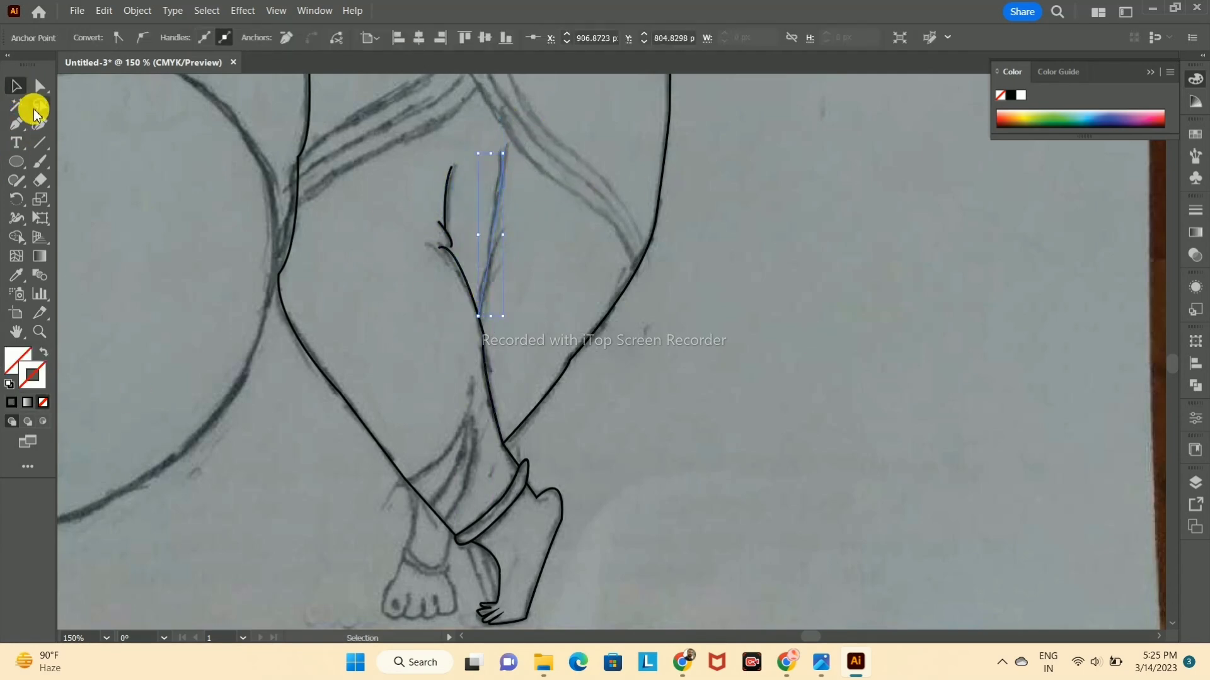
{"action": "left_click", "coordinate": [12, 401]}
{"action": "left_click", "coordinate": [566, 432]}
Step: Trace the upper and middle lines of the dhoti's pot-side diagonal band with the Pen tool and give them black strokes
{"action": "left_click_drag", "start_coordinate": [565, 325], "coordinate": [730, 569]}
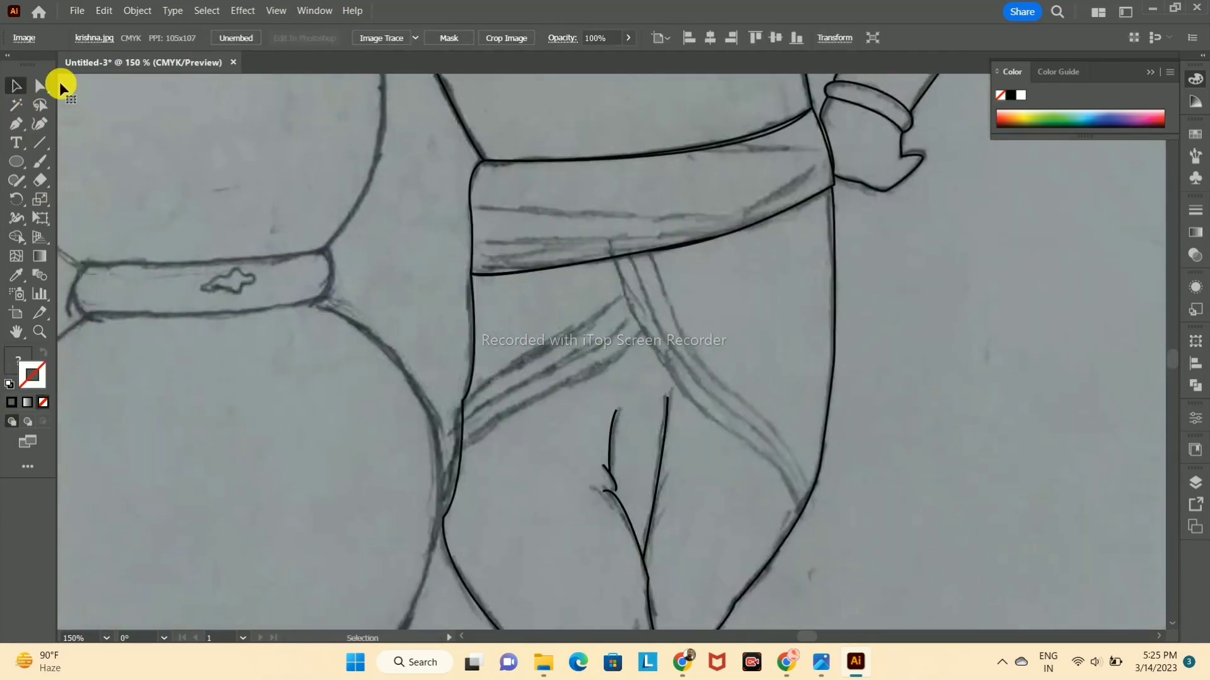
{"action": "left_click", "coordinate": [466, 402]}
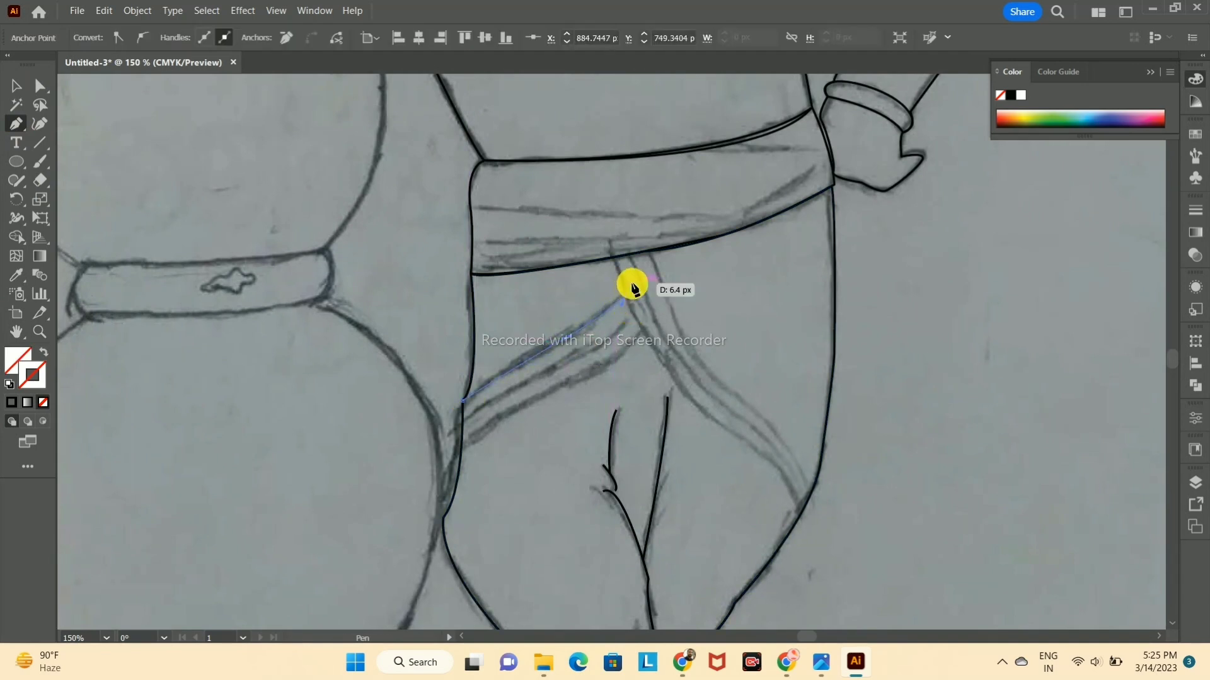
{"action": "key", "text": "p"}
{"action": "left_click", "coordinate": [464, 419]}
{"action": "left_click_drag", "start_coordinate": [569, 373], "coordinate": [570, 371]}
{"action": "key", "text": "v"}
{"action": "left_click", "coordinate": [11, 402]}
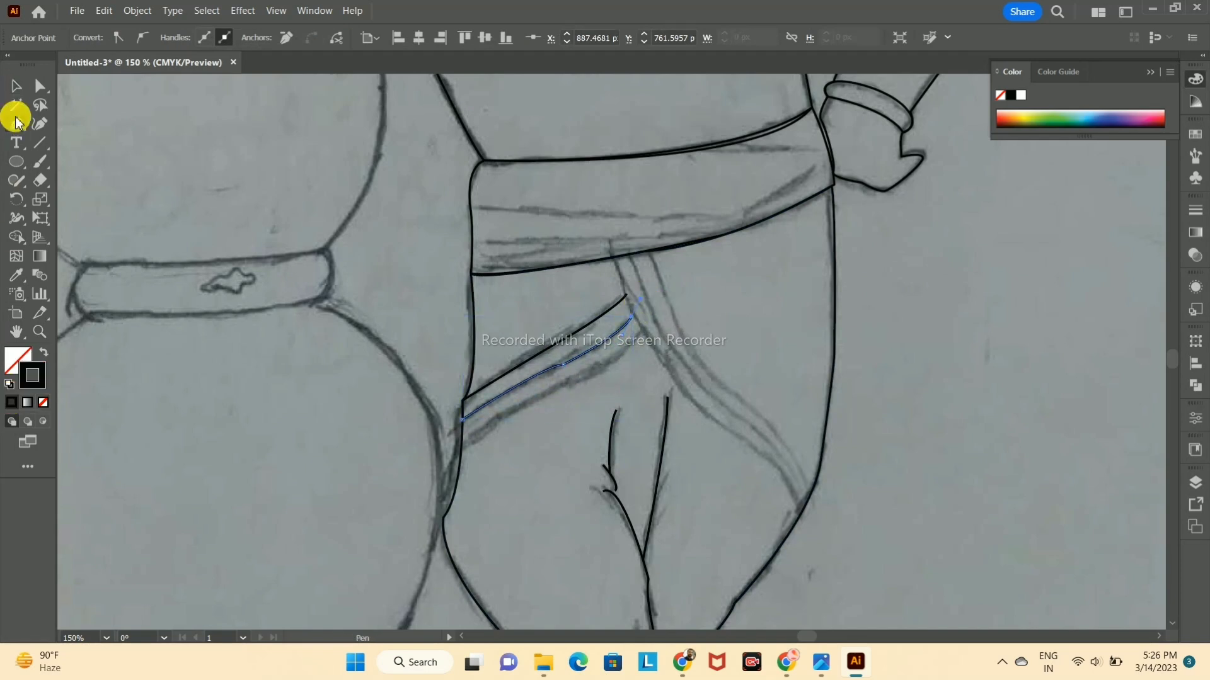
{"action": "left_click", "coordinate": [72, 158]}
Step: Trace the lower line of the pot-side diagonal band and give it a black stroke
{"action": "key", "text": "p"}
{"action": "left_click_drag", "start_coordinate": [489, 435], "coordinate": [491, 434]}
{"action": "left_click_drag", "start_coordinate": [570, 370], "coordinate": [601, 376]}
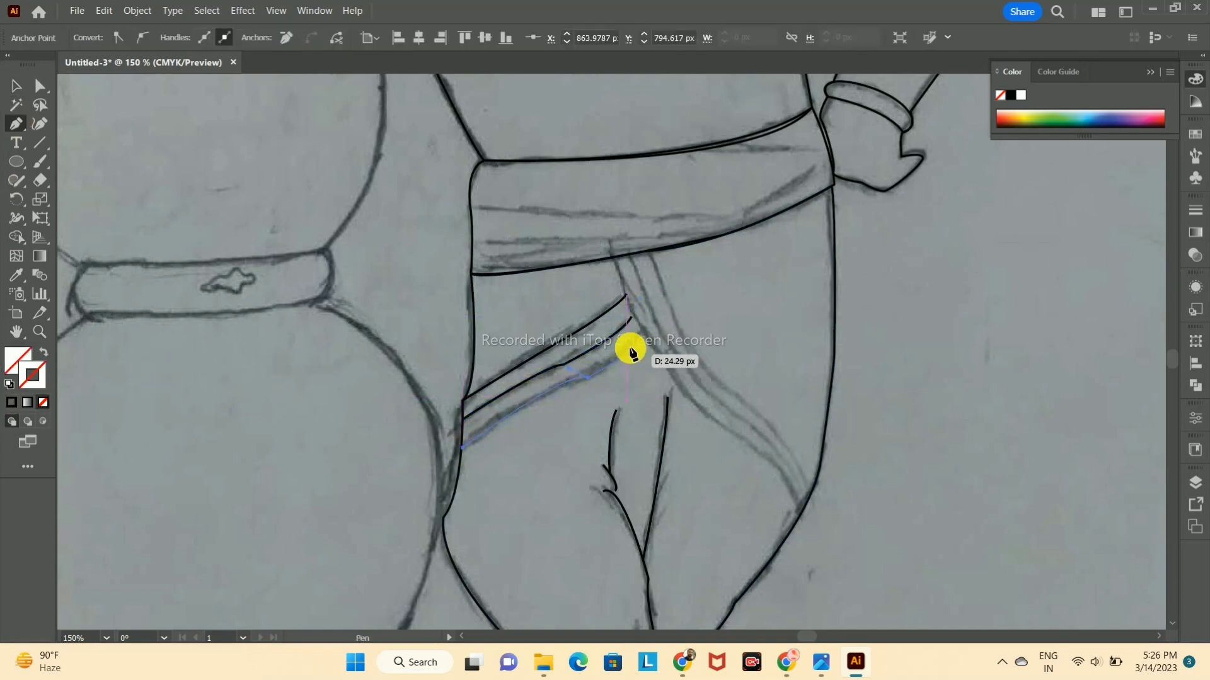
{"action": "left_click", "coordinate": [11, 402]}
{"action": "left_click", "coordinate": [378, 467]}
Step: Trace the lower edge of the long diagonal band from the waistband to the outer leg, with a black stroke
{"action": "left_click", "coordinate": [14, 121]}
{"action": "left_click", "coordinate": [612, 258]}
{"action": "left_click_drag", "start_coordinate": [708, 411], "coordinate": [759, 433]}
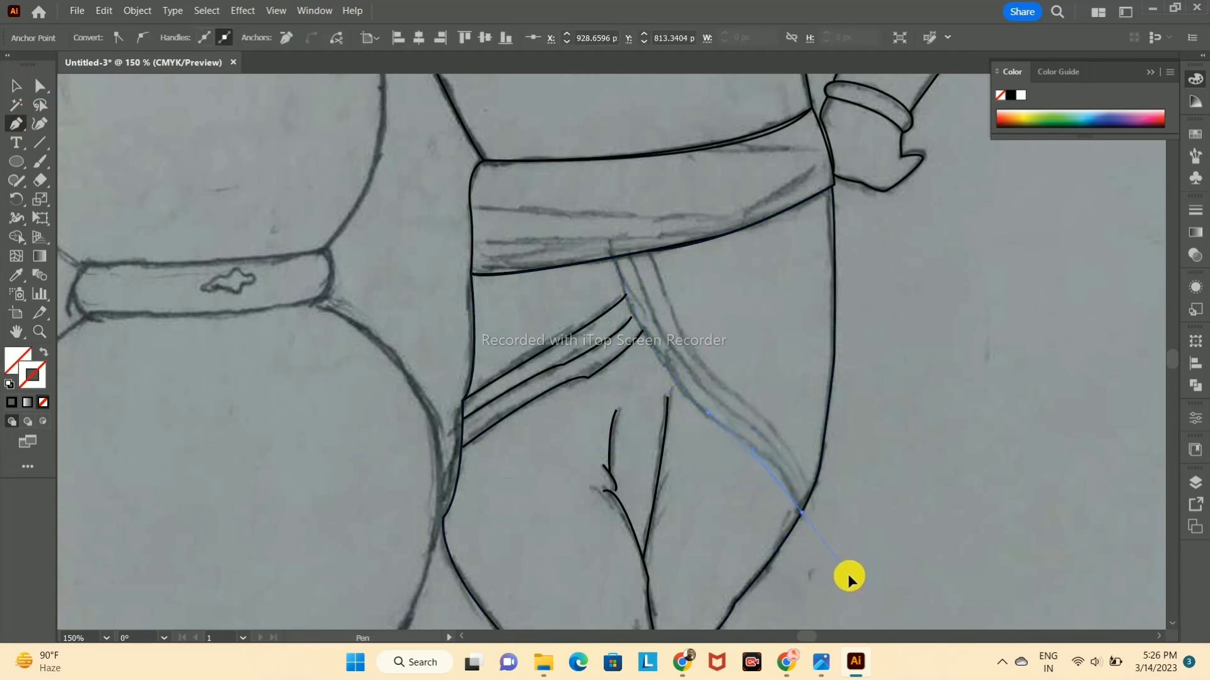
{"action": "left_click", "coordinate": [13, 86]}
{"action": "left_click", "coordinate": [12, 402]}
{"action": "left_click", "coordinate": [225, 311]}
{"action": "left_click", "coordinate": [14, 122]}
{"action": "key", "text": "ctrl+z"}
{"action": "left_click", "coordinate": [15, 86]}
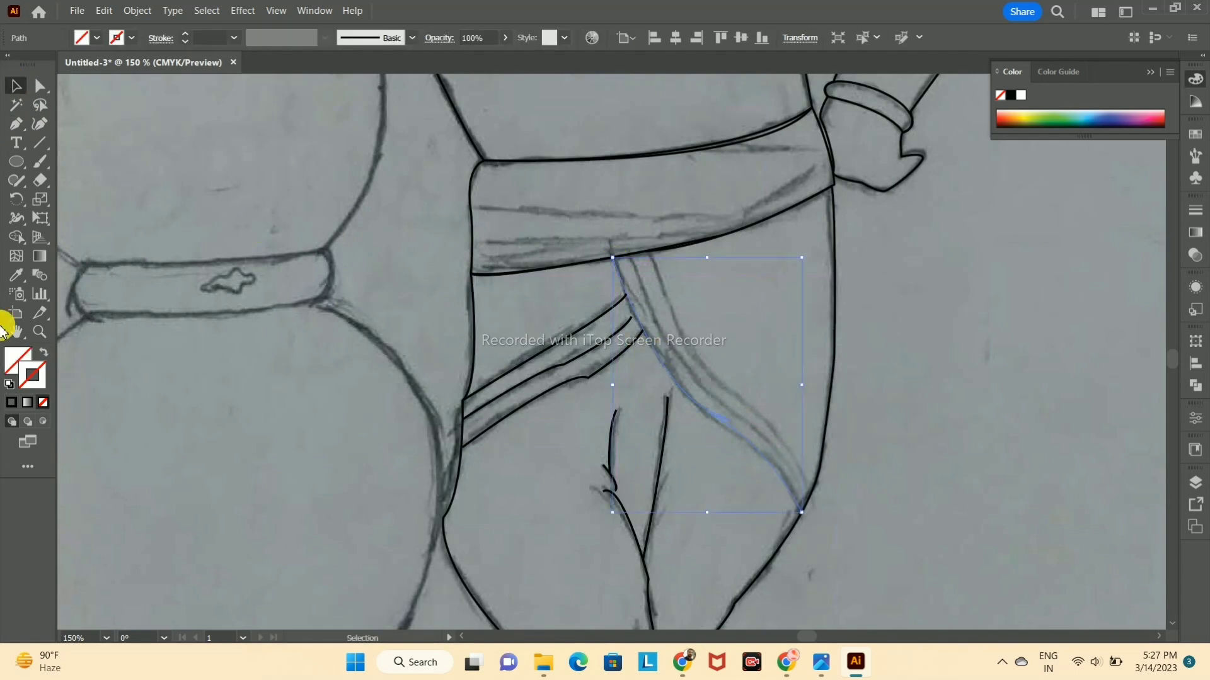
{"action": "left_click", "coordinate": [16, 400]}
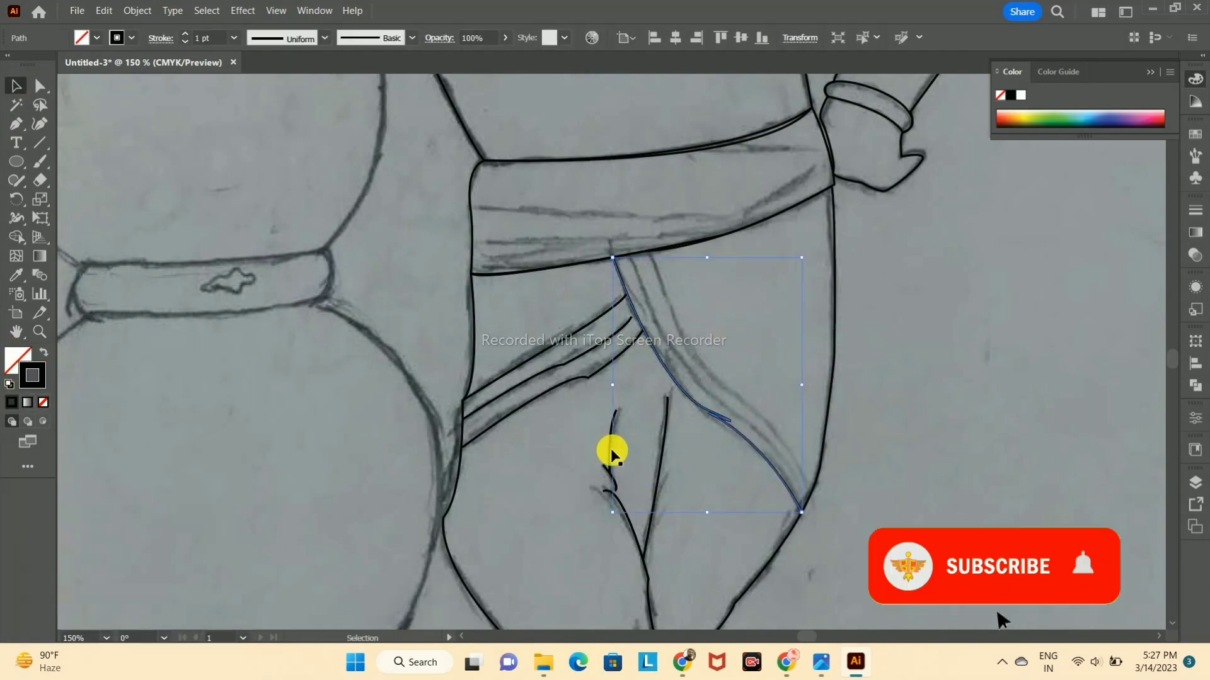
Step: Undo the end of the long band's lower edge, redraw it to the outer leg line and apply a black stroke
{"action": "key", "text": "ctrl+z"}
{"action": "key", "text": "ctrl+z"}
{"action": "right_click", "coordinate": [805, 506]}
{"action": "left_click", "coordinate": [552, 346]}
{"action": "left_click", "coordinate": [16, 124]}
{"action": "left_click", "coordinate": [799, 507]}
{"action": "left_click", "coordinate": [14, 86]}
{"action": "left_click", "coordinate": [12, 402]}
Step: Trace the long band's middle line and adjust its end anchor to meet the outer leg line
{"action": "left_click", "coordinate": [15, 124]}
{"action": "left_click", "coordinate": [710, 396]}
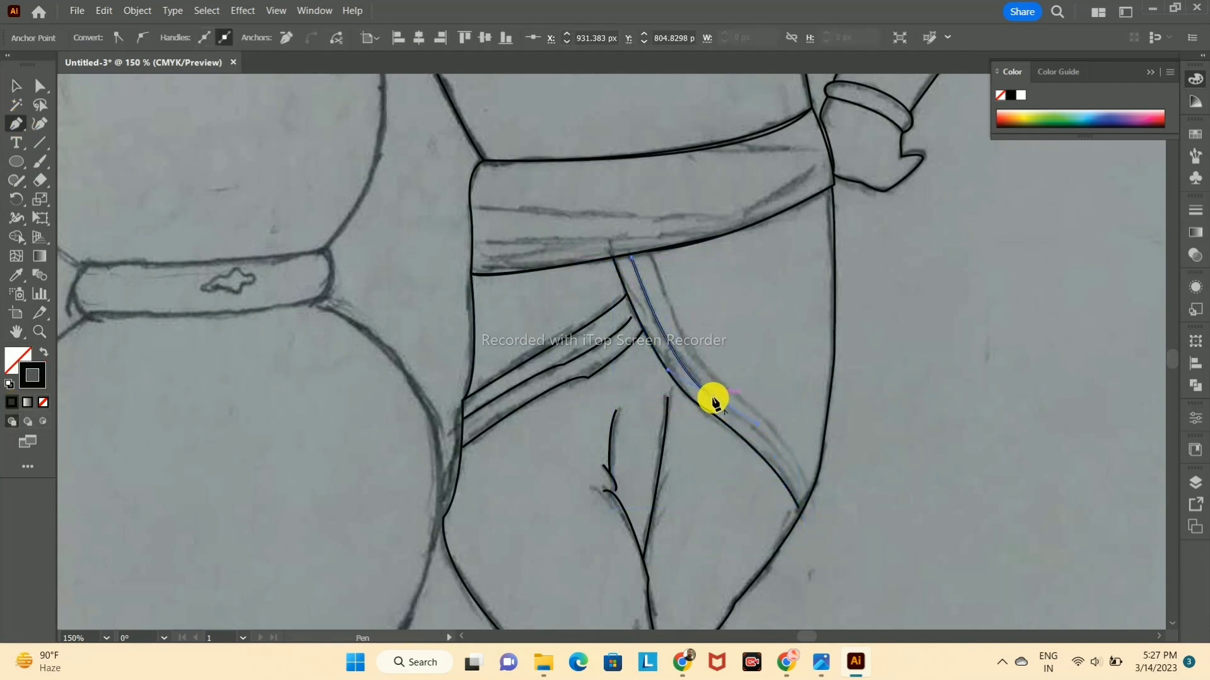
{"action": "left_click_drag", "start_coordinate": [803, 501], "coordinate": [813, 542]}
{"action": "left_click", "coordinate": [16, 86]}
{"action": "left_click", "coordinate": [1033, 340]}
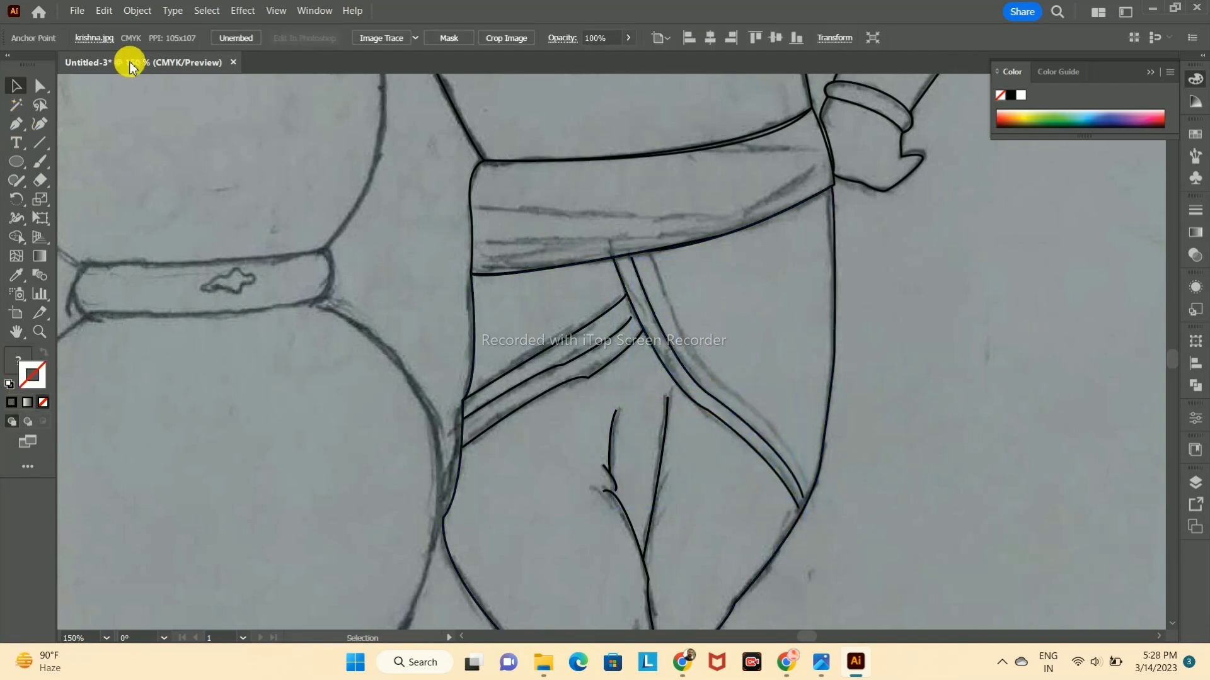
{"action": "left_click", "coordinate": [801, 491]}
{"action": "left_click", "coordinate": [40, 86]}
{"action": "left_click_drag", "start_coordinate": [802, 500], "coordinate": [807, 501]}
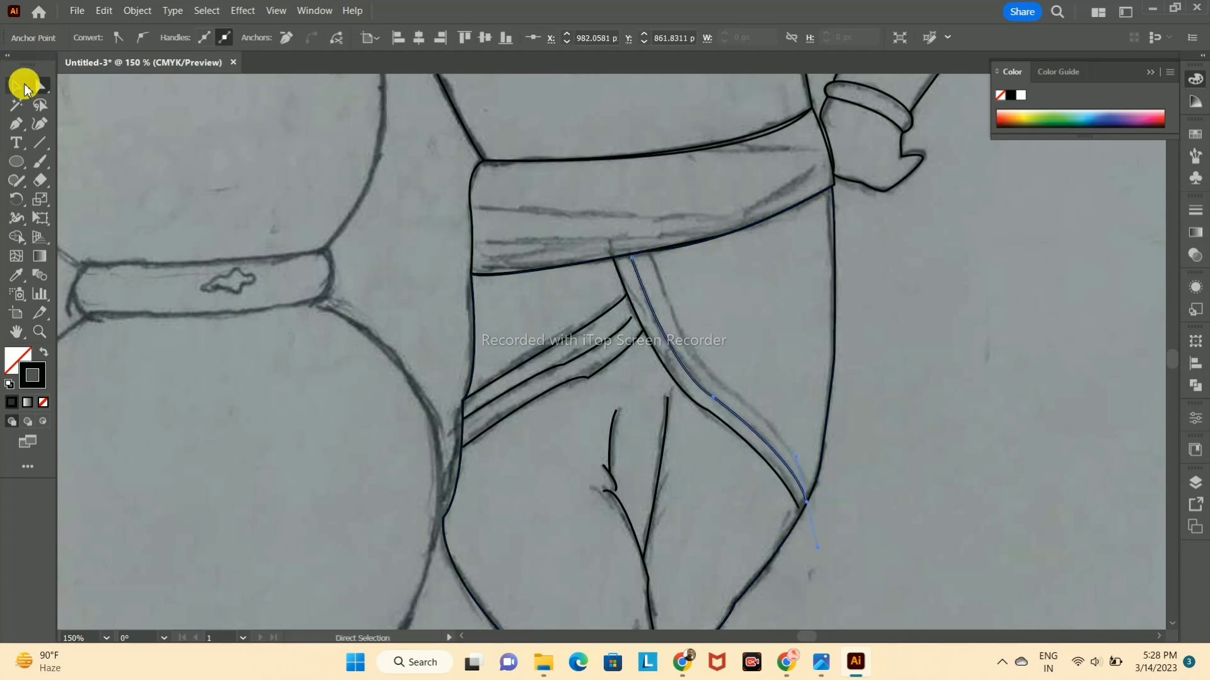
Step: Trace the long band's upper edge from the waistband to the outer leg line with the Pen tool
{"action": "left_click", "coordinate": [19, 86]}
{"action": "left_click", "coordinate": [977, 284]}
{"action": "left_click", "coordinate": [16, 125]}
{"action": "left_click", "coordinate": [652, 251]}
{"action": "left_click", "coordinate": [812, 489]}
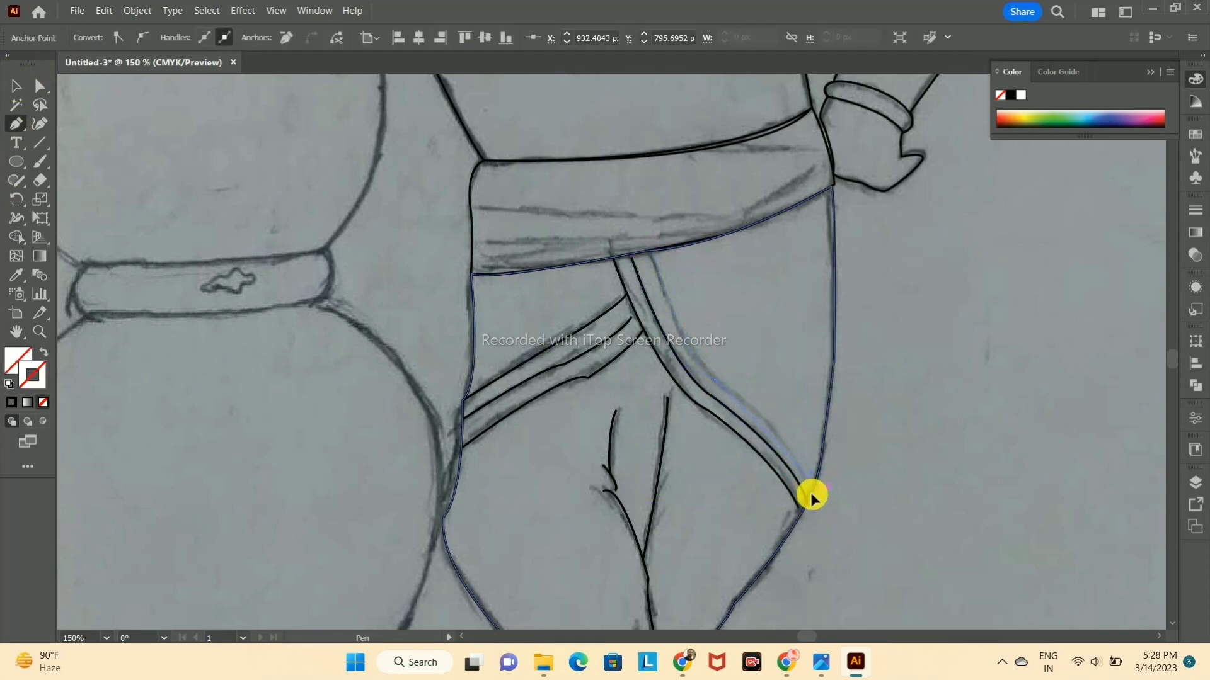
{"action": "left_click", "coordinate": [921, 312]}
Step: Trace the uppermost curved hem fold above the flat foot, starting from the pot-side leg outline
{"action": "scroll", "coordinate": [839, 261], "scroll_direction": "down", "scroll_amount": 2}
{"action": "scroll", "coordinate": [840, 261], "scroll_direction": "up", "scroll_amount": 2}
{"action": "left_click_drag", "start_coordinate": [649, 441], "coordinate": [894, 162]}
{"action": "left_click", "coordinate": [16, 123]}
{"action": "left_click", "coordinate": [734, 514]}
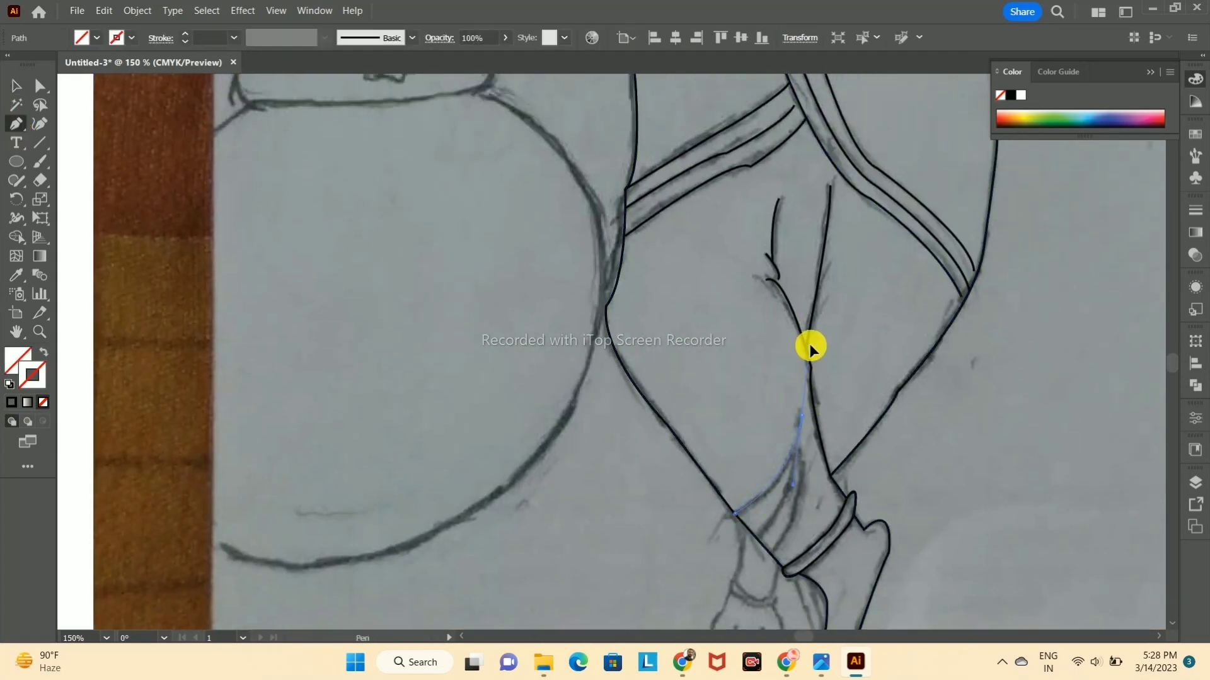
{"action": "left_click", "coordinate": [16, 88]}
{"action": "left_click", "coordinate": [272, 259]}
Step: Trace the two remaining hem folds beside the crossed ankles and give them black strokes
{"action": "left_click", "coordinate": [15, 123]}
{"action": "left_click", "coordinate": [759, 535]}
{"action": "left_click_drag", "start_coordinate": [793, 458], "coordinate": [794, 422]}
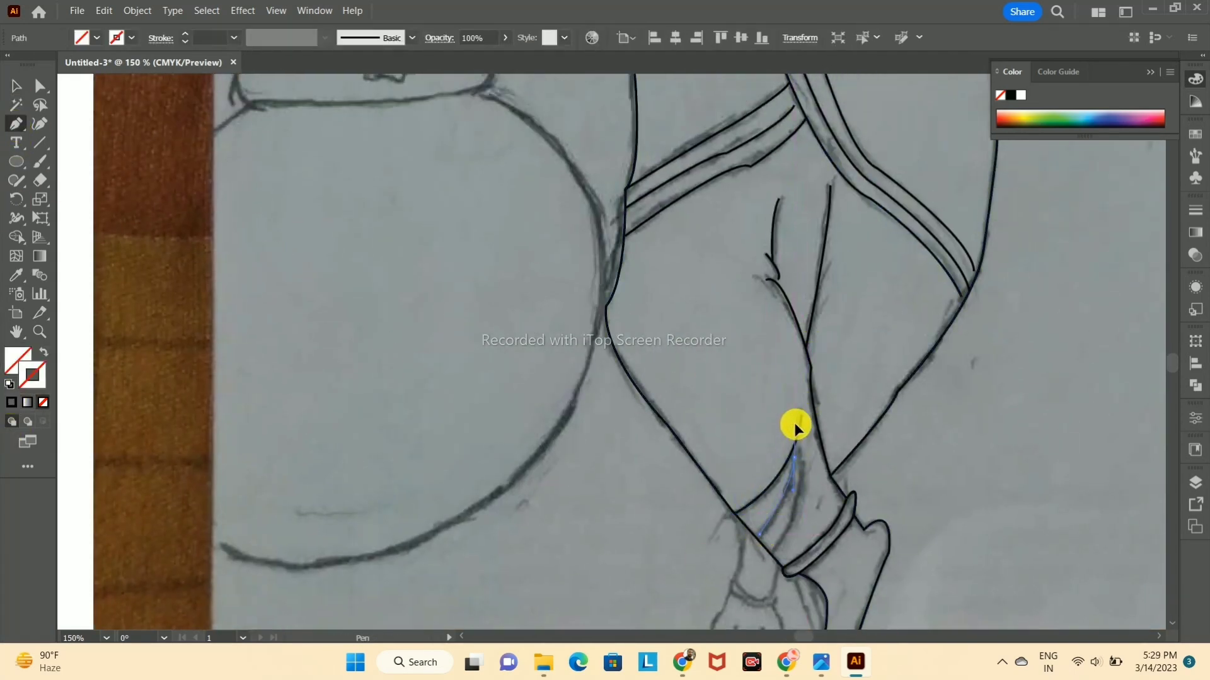
{"action": "left_click", "coordinate": [204, 189]}
{"action": "left_click", "coordinate": [16, 123]}
{"action": "left_click", "coordinate": [773, 557]}
{"action": "left_click_drag", "start_coordinate": [798, 450], "coordinate": [780, 401]}
{"action": "left_click", "coordinate": [14, 401]}
{"action": "left_click", "coordinate": [419, 376]}
Step: Trace the flat foot's ankle sides, outline and toes with the Pen tool, then deselect the path
{"action": "left_click", "coordinate": [15, 123]}
{"action": "scroll", "coordinate": [510, 334], "scroll_direction": "down", "scroll_amount": 2}
{"action": "scroll", "coordinate": [545, 280], "scroll_direction": "up", "scroll_amount": 3}
{"action": "left_click_drag", "start_coordinate": [602, 344], "coordinate": [542, 248]}
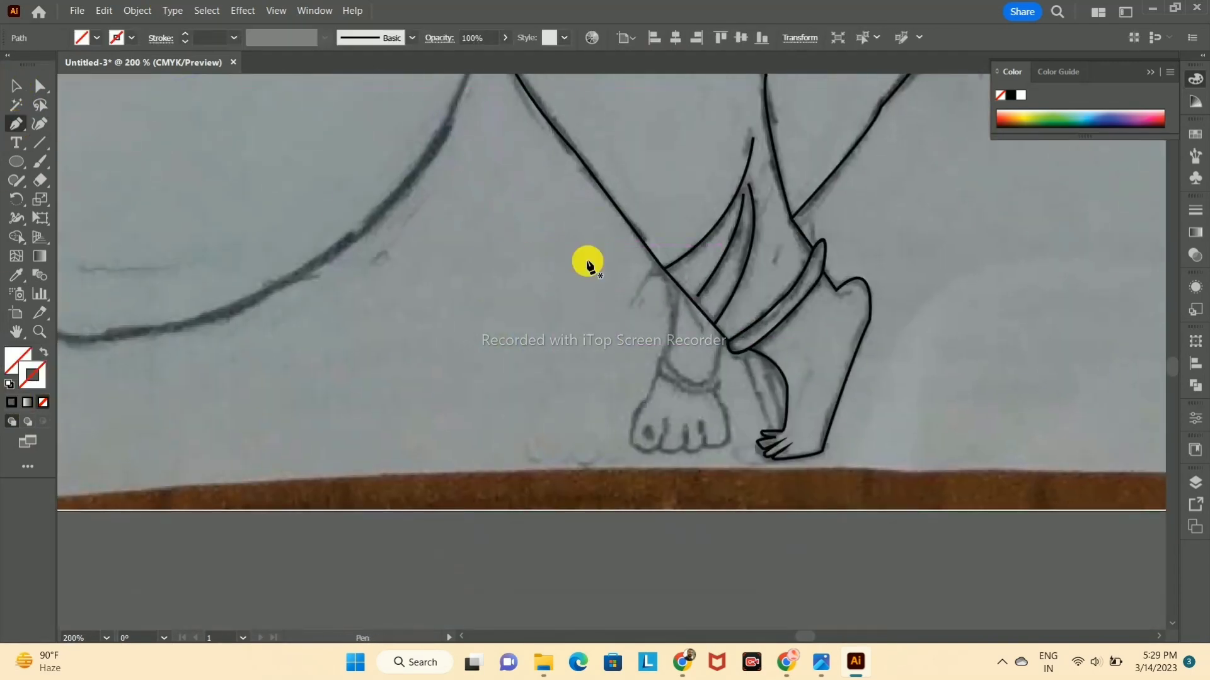
{"action": "left_click_drag", "start_coordinate": [647, 375], "coordinate": [661, 378]}
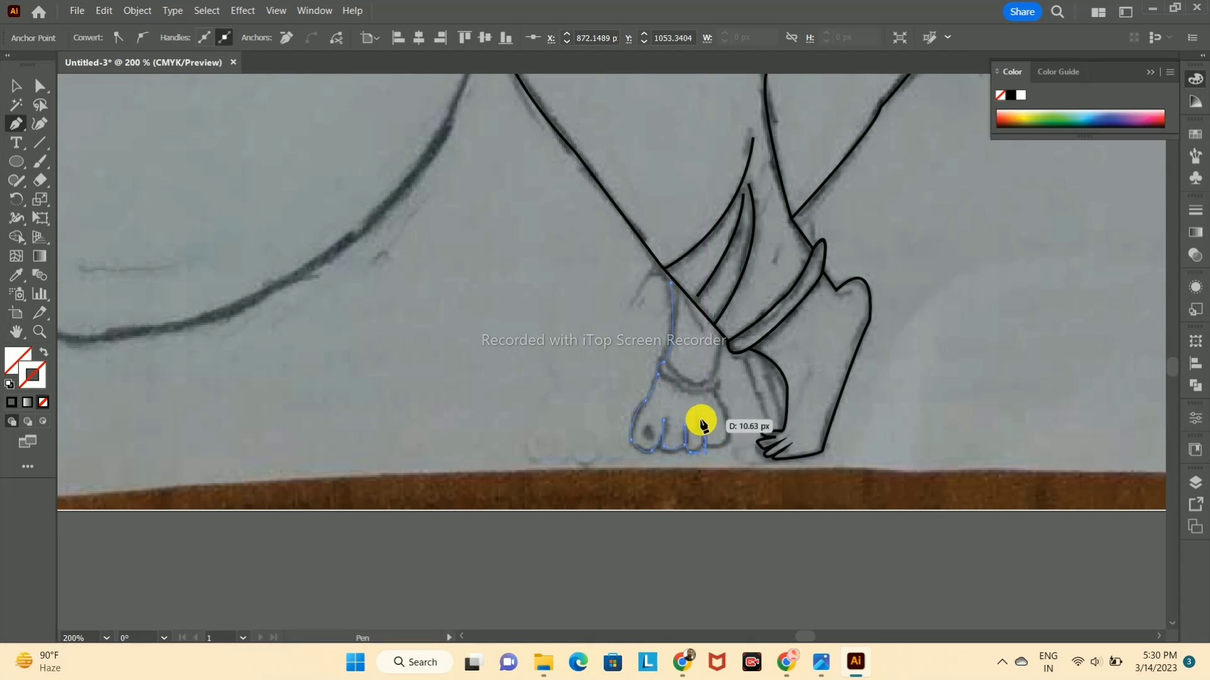
{"action": "left_click", "coordinate": [713, 378]}
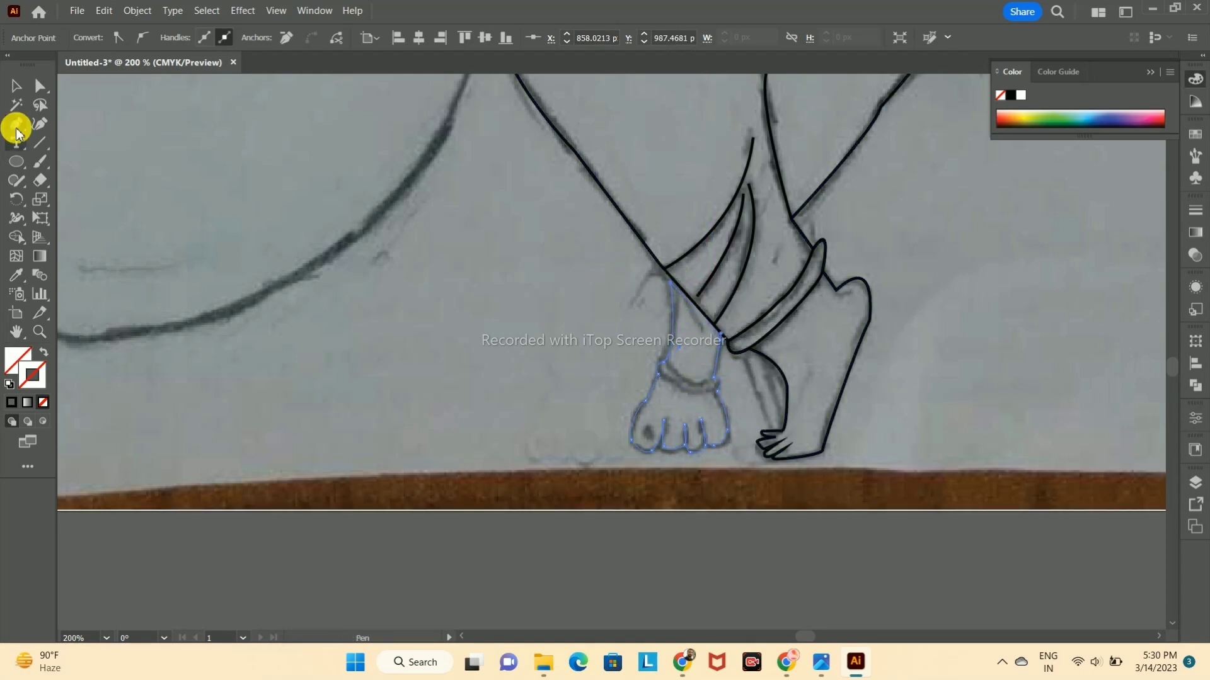
{"action": "key", "text": "v"}
{"action": "left_click", "coordinate": [459, 352]}
Step: Trace the anklet around the flat foot's ankle with the Pen tool and deselect it
{"action": "left_click_drag", "start_coordinate": [661, 377], "coordinate": [745, 385]}
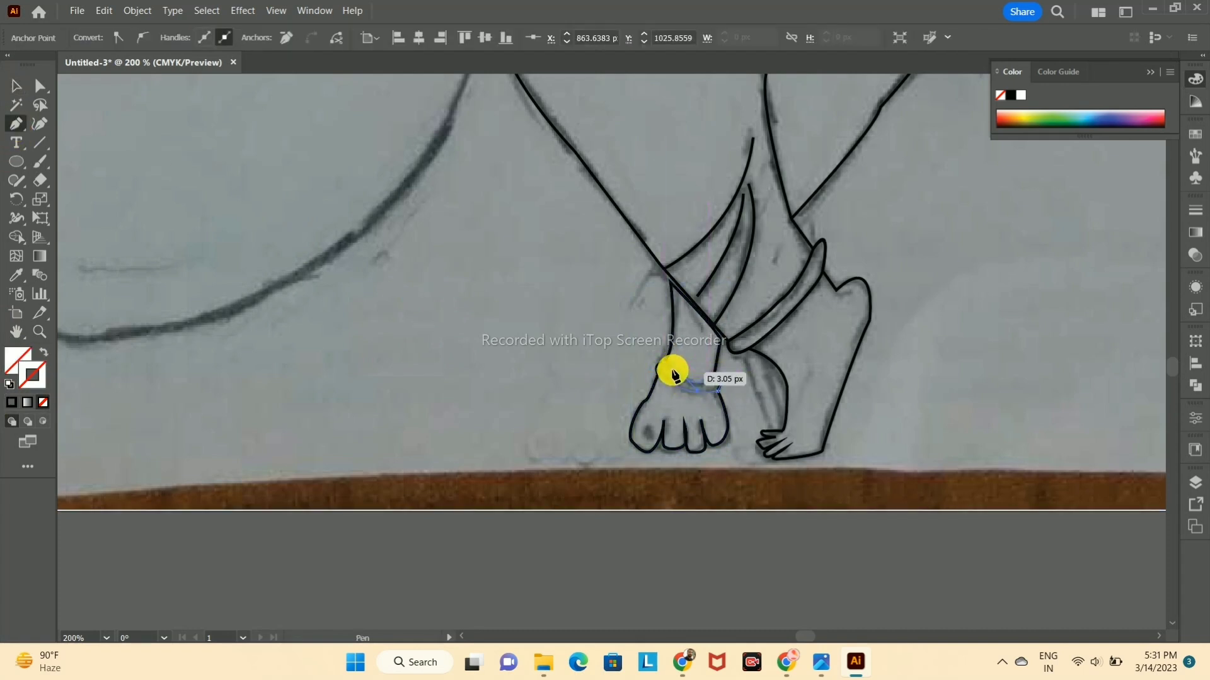
{"action": "left_click", "coordinate": [383, 251]}
{"action": "scroll", "coordinate": [457, 264], "scroll_direction": "down", "scroll_amount": 3}
{"action": "left_click_drag", "start_coordinate": [655, 204], "coordinate": [749, 455]}
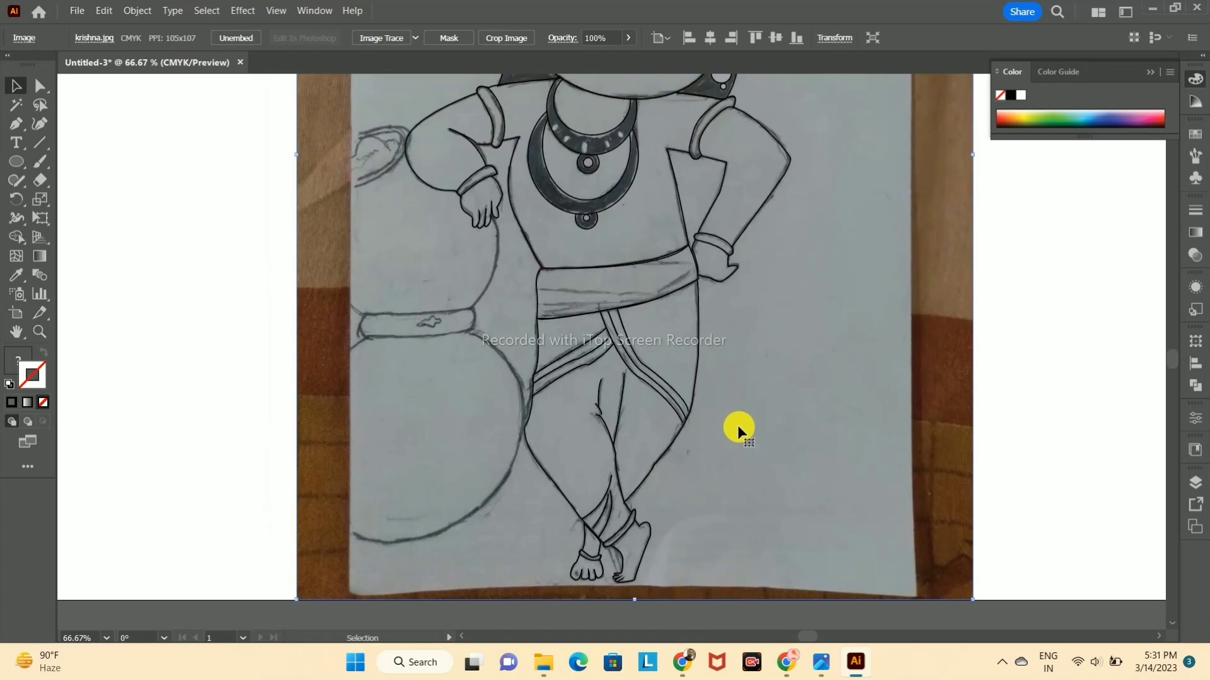
Step: Check the whole figure's line art in Outline view and Preview, from the feet up to the face
{"action": "scroll", "coordinate": [738, 432], "scroll_direction": "down", "scroll_amount": 2}
{"action": "left_click_drag", "start_coordinate": [768, 403], "coordinate": [699, 468]}
{"action": "key", "text": "ctrl+y"}
{"action": "key", "text": "ctrl+y"}
{"action": "scroll", "coordinate": [691, 476], "scroll_direction": "up", "scroll_amount": 2}
{"action": "left_click_drag", "start_coordinate": [631, 449], "coordinate": [831, 432]}
{"action": "key", "text": "ctrl+z"}
{"action": "key", "text": "ctrl+z"}
{"action": "left_click_drag", "start_coordinate": [703, 508], "coordinate": [747, 428]}
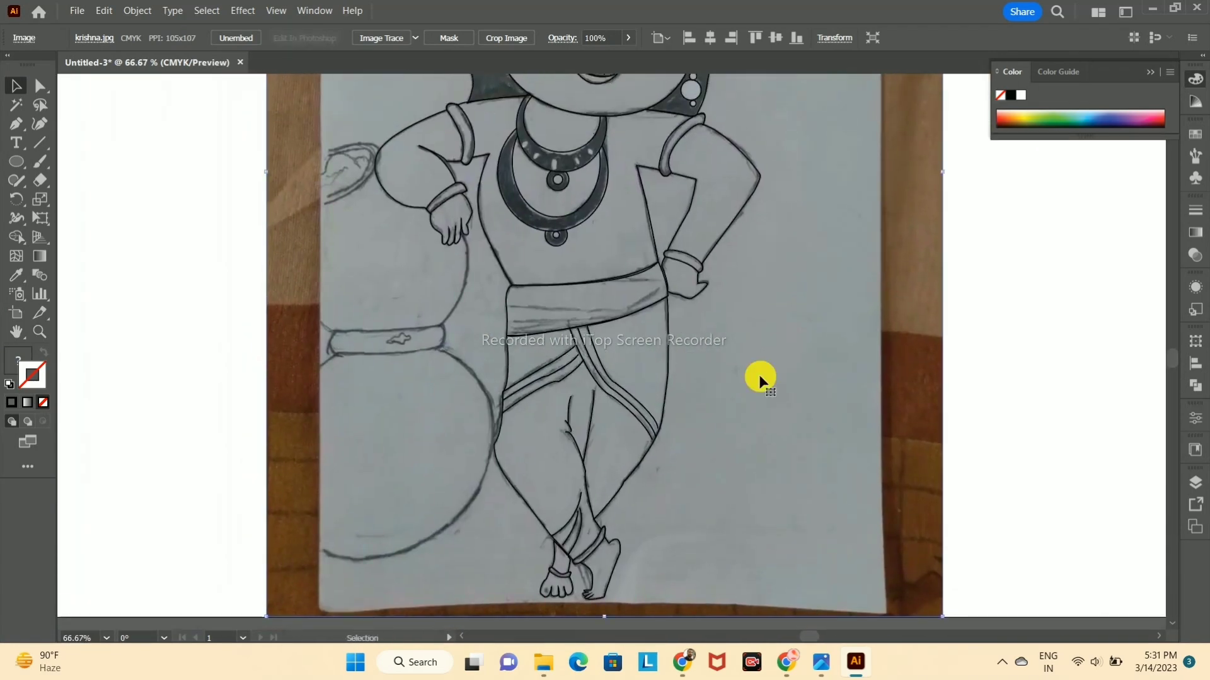
{"action": "scroll", "coordinate": [668, 295], "scroll_direction": "up", "scroll_amount": 1}
{"action": "left_click_drag", "start_coordinate": [934, 216], "coordinate": [705, 624]}
{"action": "key", "text": "ctrl+z"}
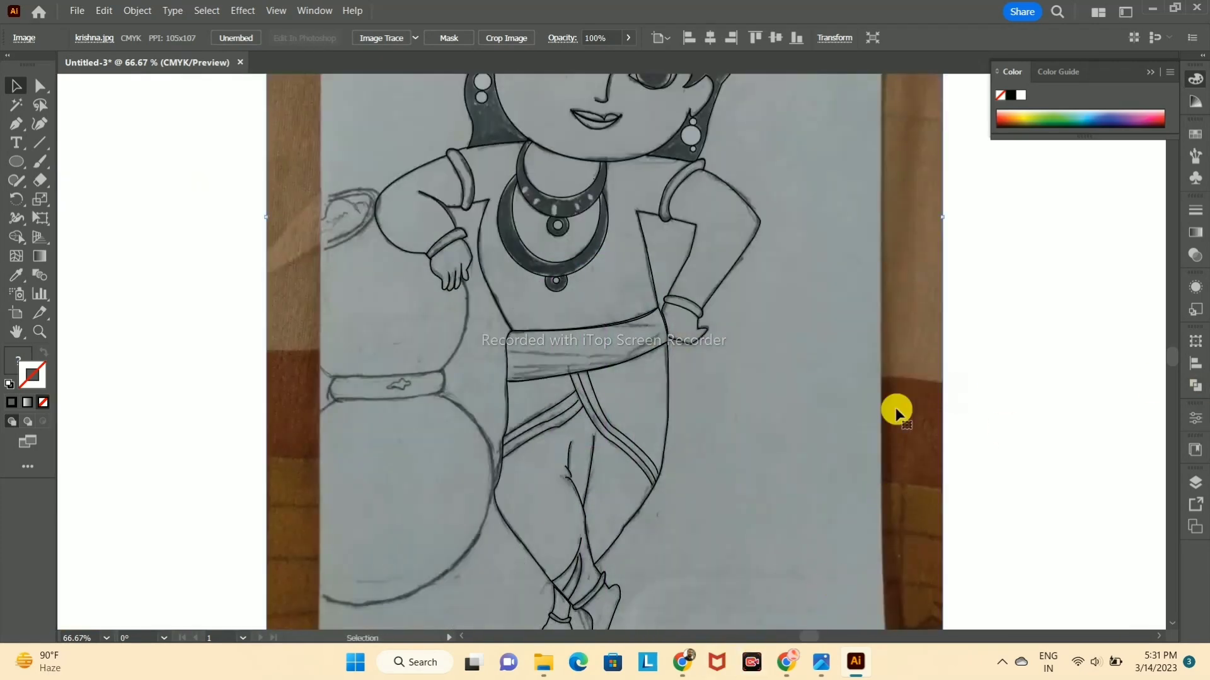
{"action": "scroll", "coordinate": [951, 402], "scroll_direction": "down", "scroll_amount": 2}
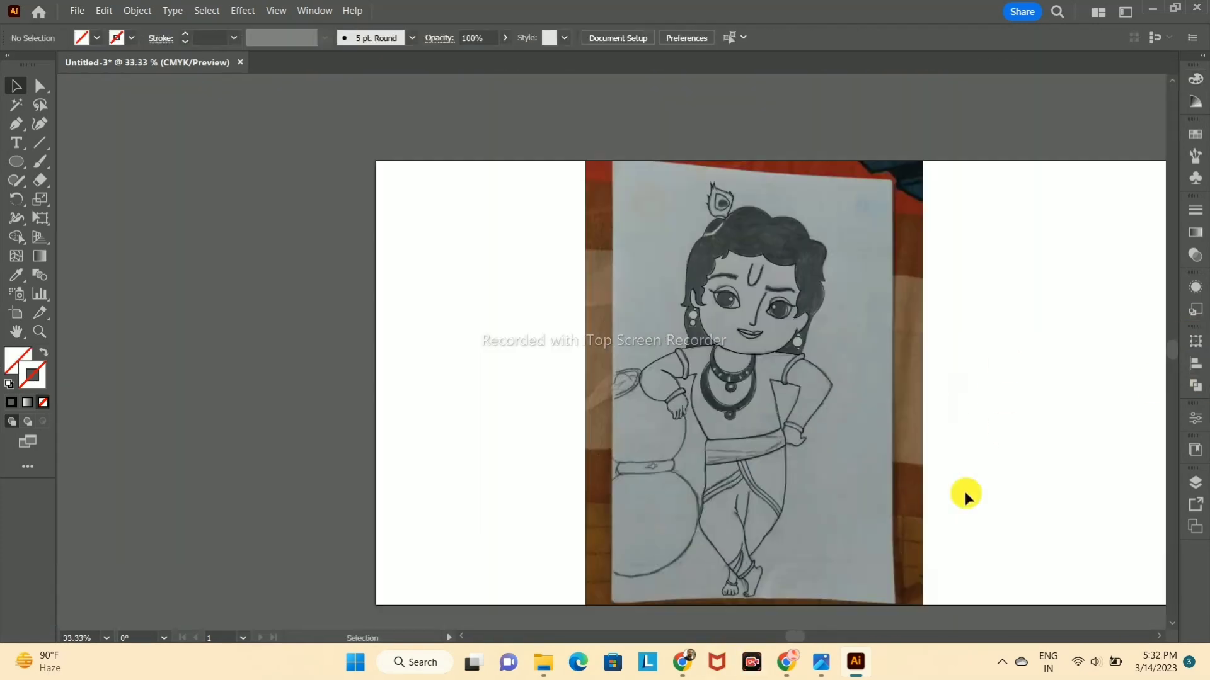
{"action": "scroll", "coordinate": [706, 173], "scroll_direction": "up", "scroll_amount": 2}
{"action": "scroll", "coordinate": [806, 484], "scroll_direction": "up", "scroll_amount": 2}
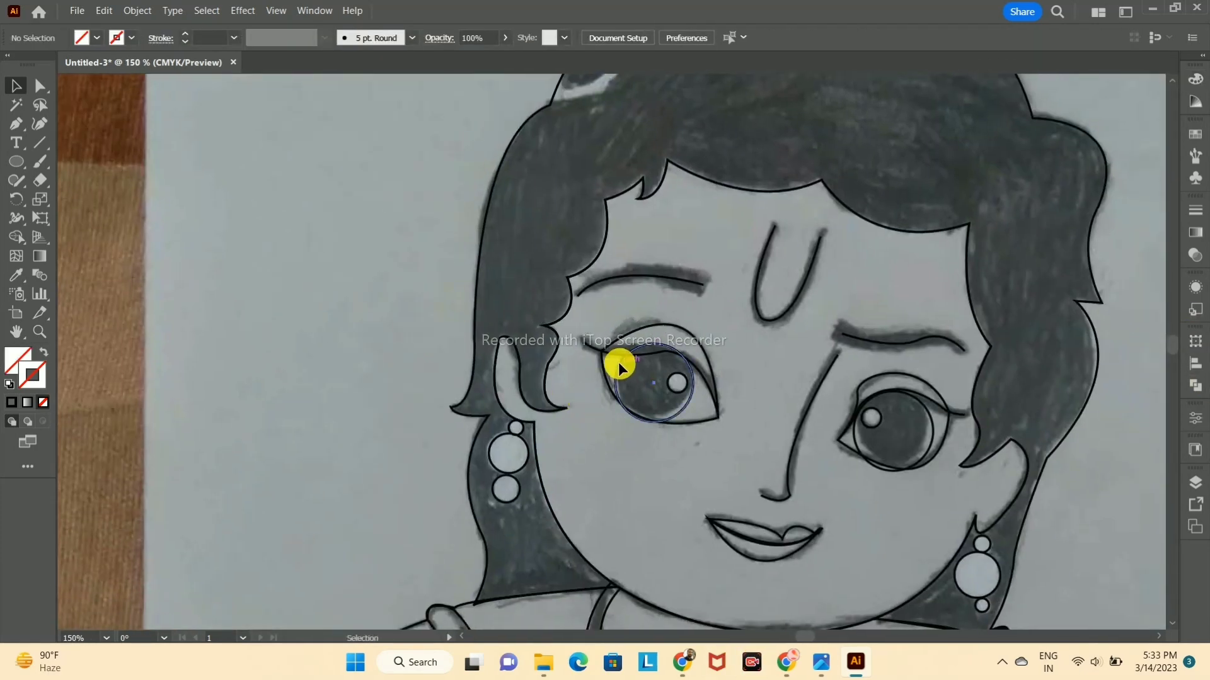
Step: Select the paths of the pot-side eye, divide them into regions with the Shape Builder tool and deselect
{"action": "left_click", "coordinate": [620, 366]}
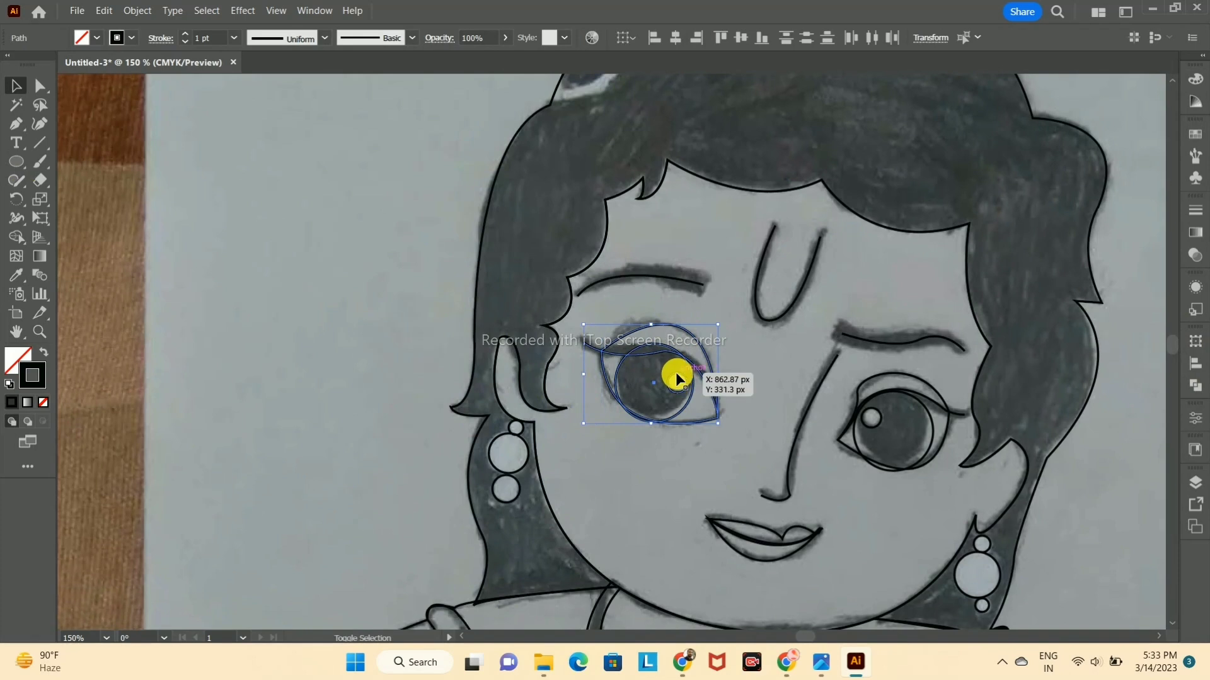
{"action": "left_click", "coordinate": [645, 345], "text": "alt"}
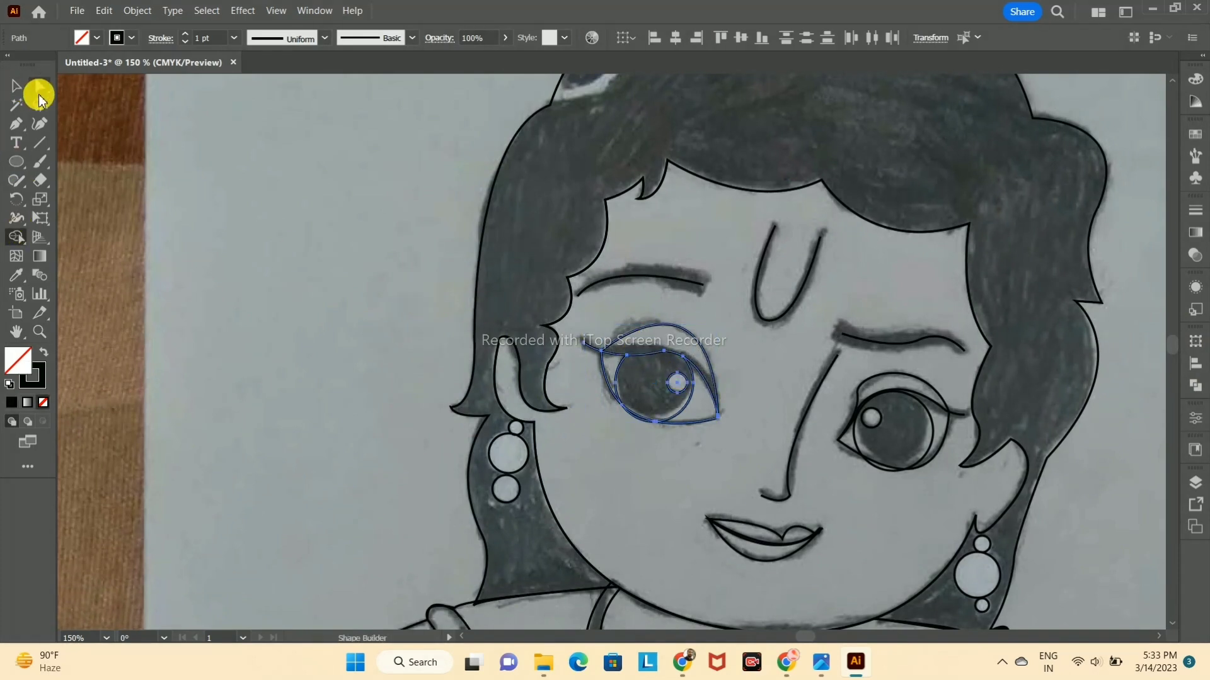
{"action": "left_click", "coordinate": [21, 89]}
{"action": "left_click", "coordinate": [300, 180]}
Step: Select the other eye's paths and divide the overlapping iris and eyelid areas with the Shape Builder tool
{"action": "left_click", "coordinate": [865, 452], "text": "shift"}
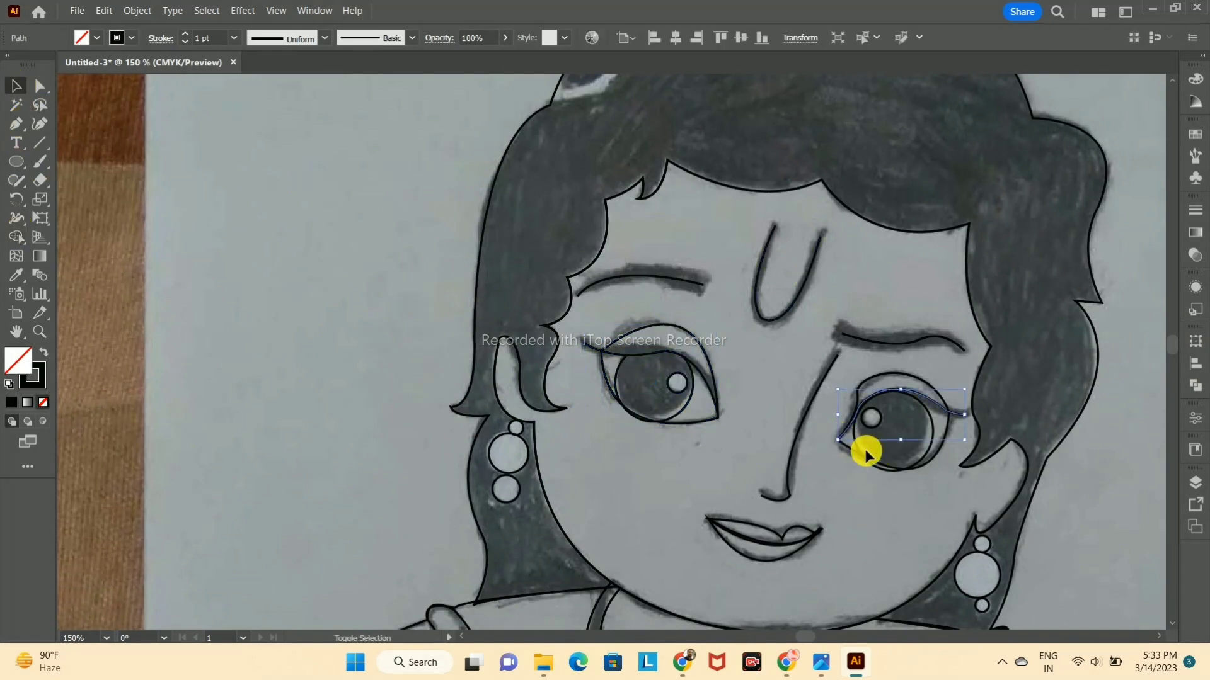
{"action": "left_click", "coordinate": [16, 236]}
{"action": "scroll", "coordinate": [530, 430], "scroll_direction": "up", "scroll_amount": 3}
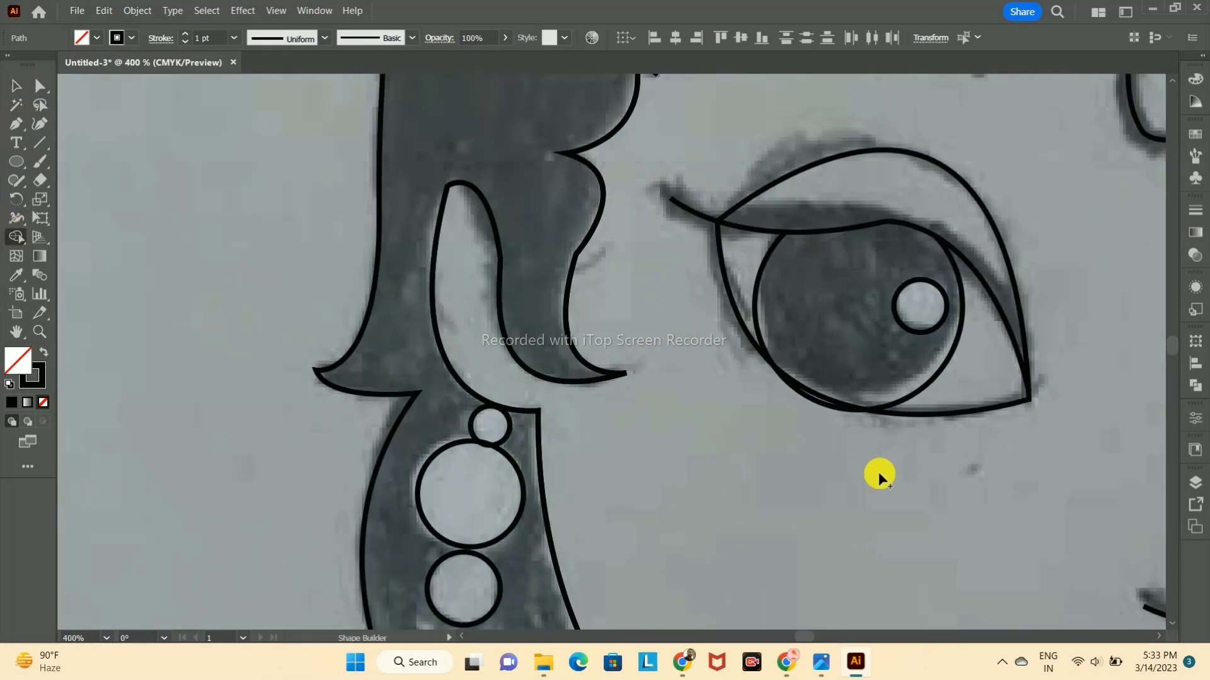
{"action": "scroll", "coordinate": [701, 457], "scroll_direction": "down", "scroll_amount": 5}
{"action": "scroll", "coordinate": [850, 488], "scroll_direction": "up", "scroll_amount": 5}
{"action": "left_click", "coordinate": [696, 359], "text": "alt"}
{"action": "scroll", "coordinate": [696, 359], "scroll_direction": "down", "scroll_amount": 5}
{"action": "scroll", "coordinate": [695, 357], "scroll_direction": "up", "scroll_amount": 1}
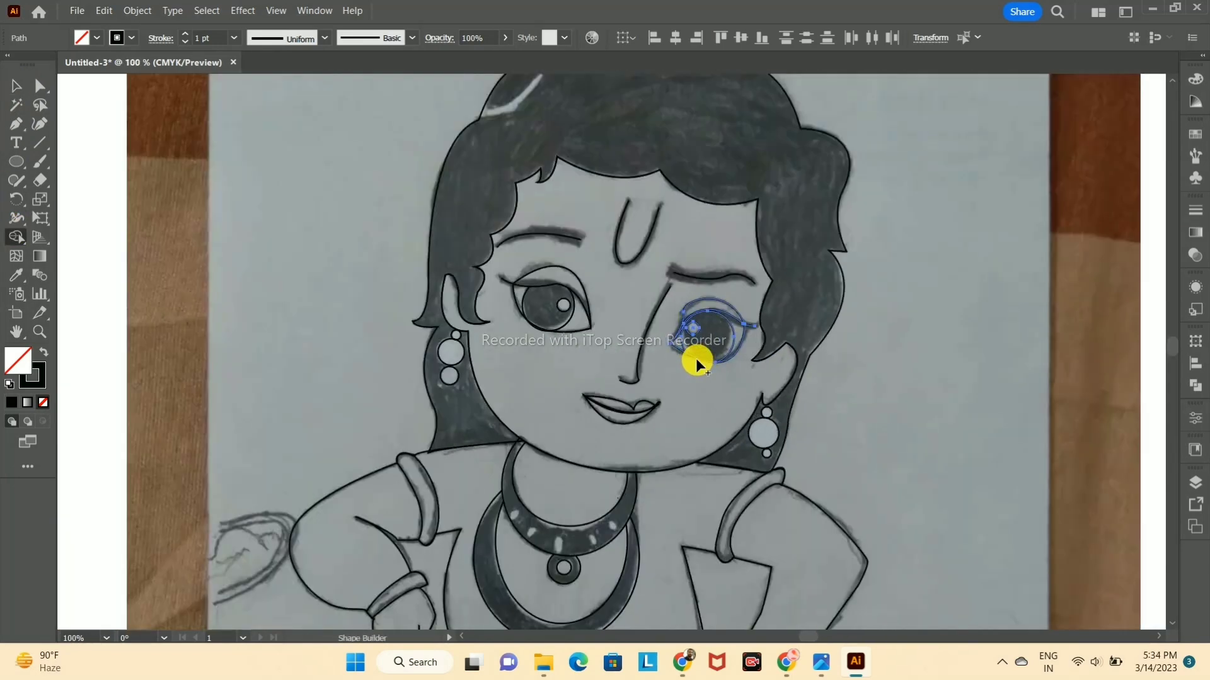
{"action": "left_click", "coordinate": [724, 343]}
Step: Fill the hair shape with black
{"action": "scroll", "coordinate": [742, 361], "scroll_direction": "down", "scroll_amount": 1}
{"action": "left_click", "coordinate": [821, 358]}
{"action": "left_click", "coordinate": [620, 170]}
{"action": "left_click", "coordinate": [12, 402]}
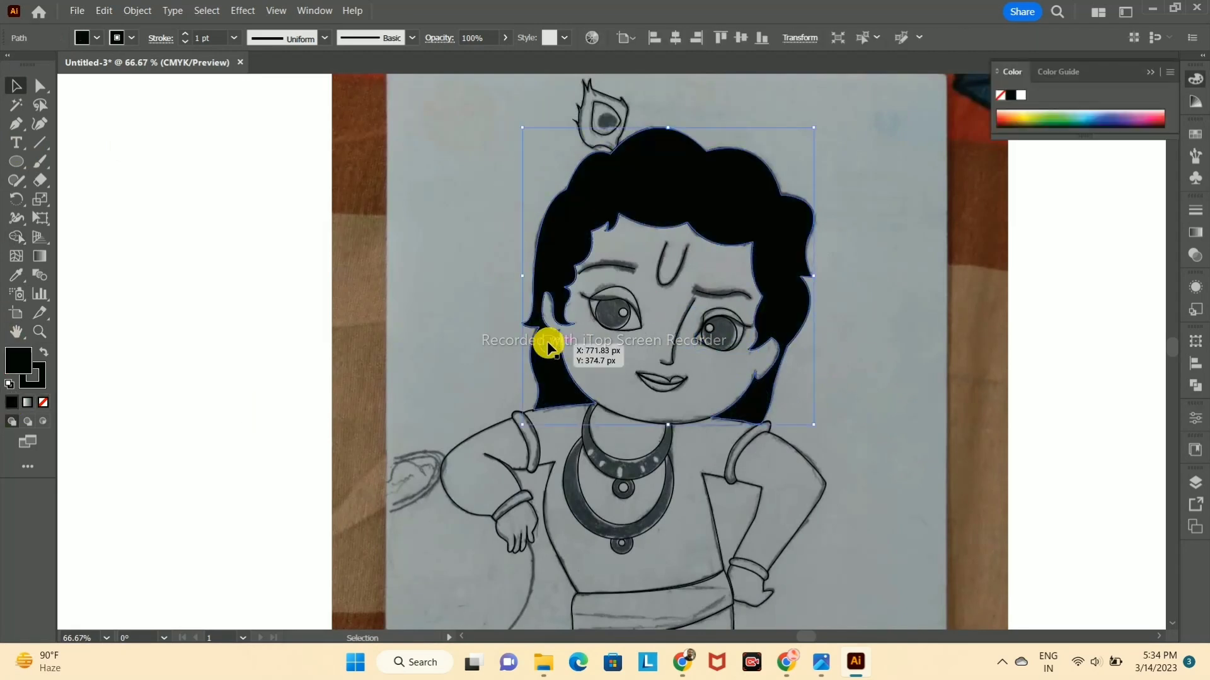
Step: Set the fill colour to white and fill the beads of the pot-side earring
{"action": "double_click", "coordinate": [17, 357]}
{"action": "left_click", "coordinate": [766, 230]}
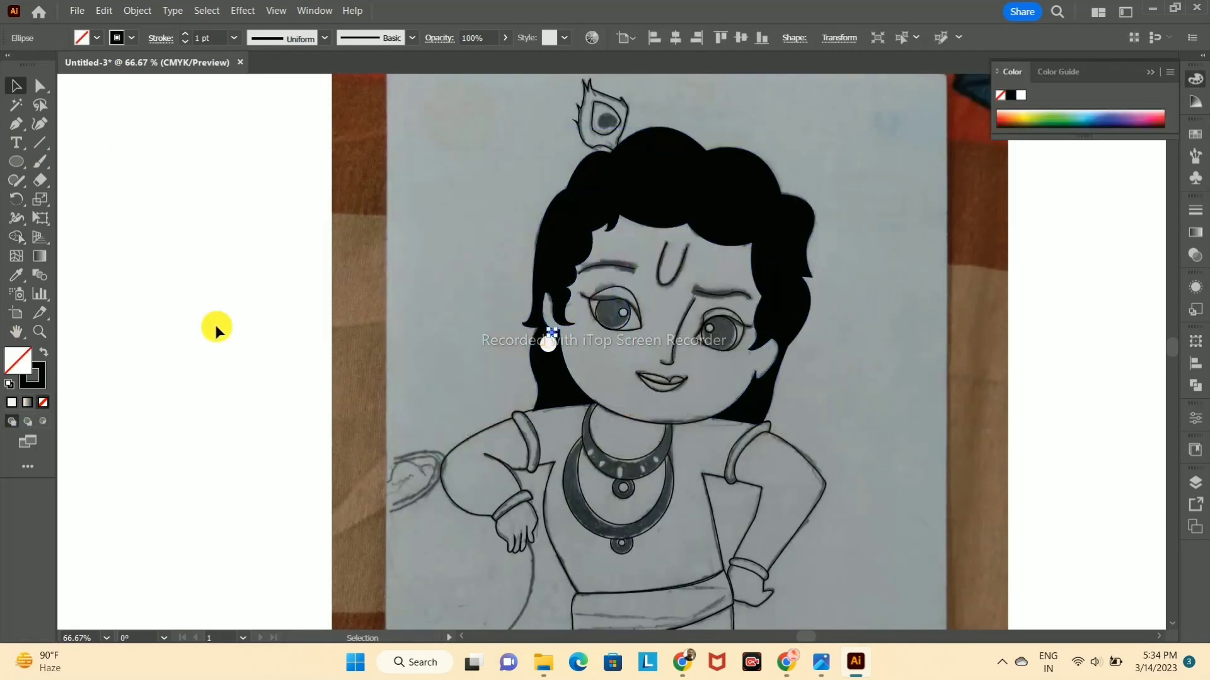
{"action": "left_click", "coordinate": [831, 318]}
{"action": "left_click", "coordinate": [547, 364]}
{"action": "left_click", "coordinate": [11, 403]}
{"action": "left_click", "coordinate": [827, 362]}
Step: Fill the three beads of the opposite earring with white and deselect them
{"action": "left_click", "coordinate": [759, 382]}
{"action": "left_click", "coordinate": [12, 402]}
{"action": "left_click", "coordinate": [830, 378]}
{"action": "left_click", "coordinate": [764, 401]}
{"action": "left_click", "coordinate": [12, 402]}
{"action": "left_click", "coordinate": [830, 384]}
{"action": "left_click", "coordinate": [758, 415]}
{"action": "left_click", "coordinate": [596, 388]}
Step: Fill the iris of the pot-side eye with black
{"action": "scroll", "coordinate": [904, 301], "scroll_direction": "up", "scroll_amount": 1}
{"action": "left_click", "coordinate": [599, 338]}
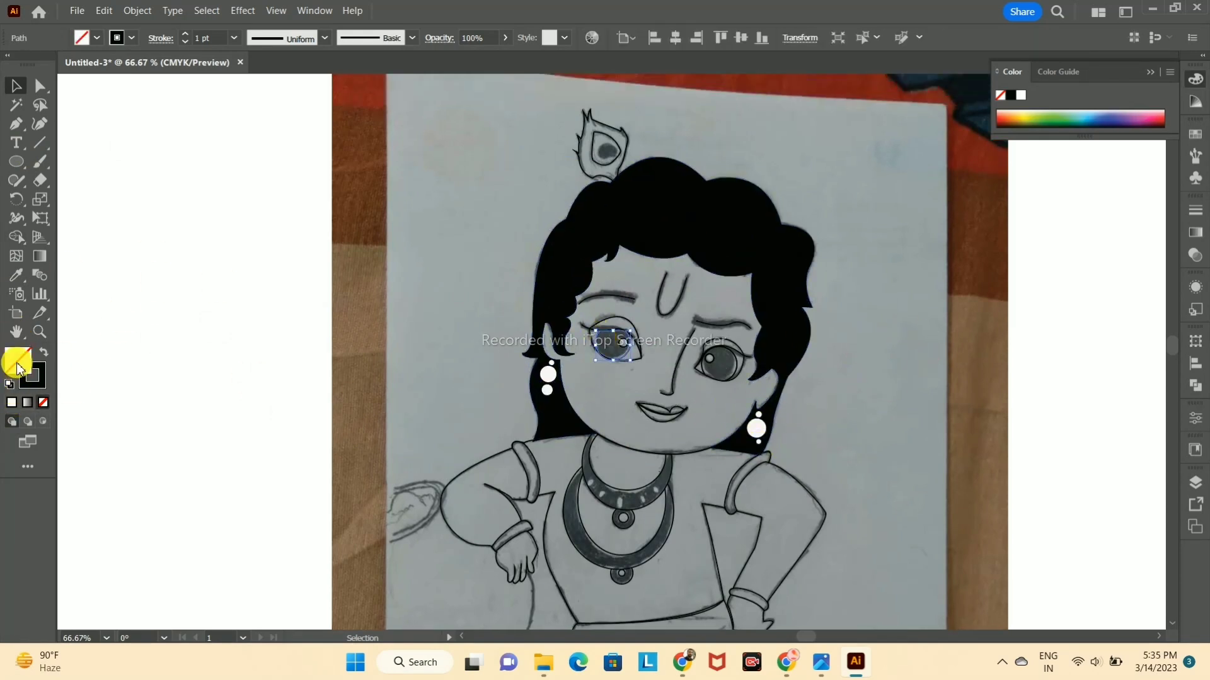
{"action": "left_click", "coordinate": [11, 402]}
{"action": "double_click", "coordinate": [18, 360]}
{"action": "left_click", "coordinate": [400, 420]}
{"action": "left_click", "coordinate": [770, 230]}
Step: Fill the small highlight circle in the pot-side eye with white
{"action": "left_click", "coordinate": [622, 343]}
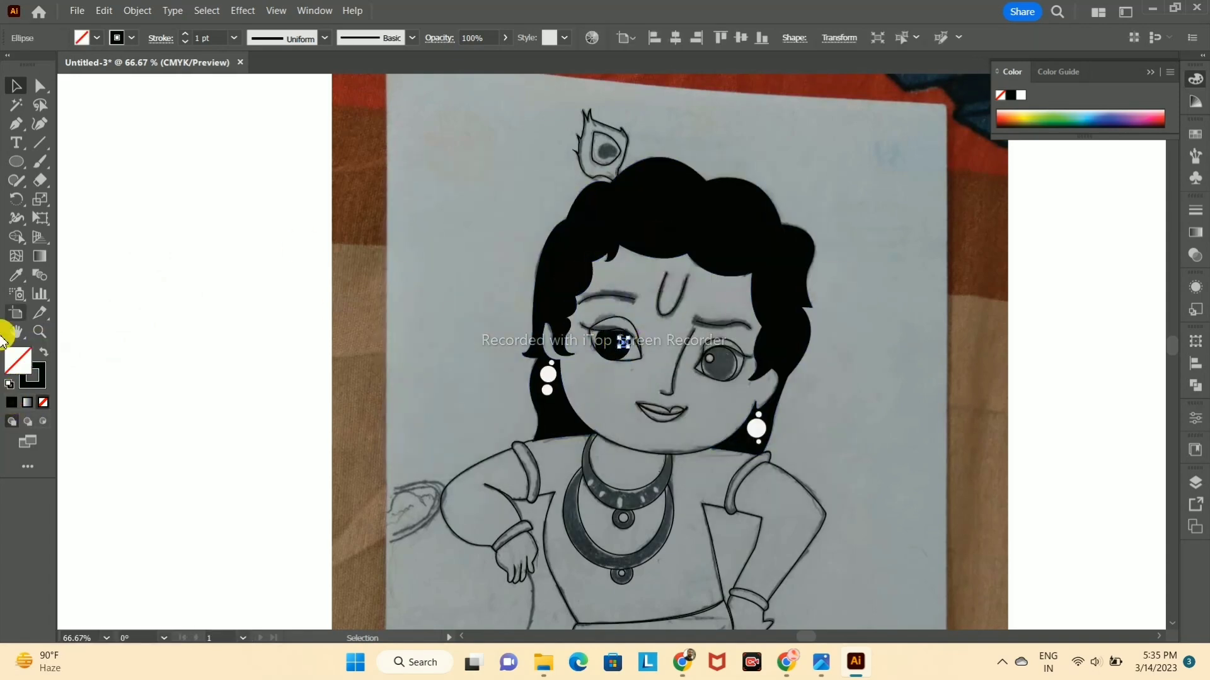
{"action": "left_click", "coordinate": [11, 402]}
{"action": "double_click", "coordinate": [18, 360]}
{"action": "left_click", "coordinate": [770, 230]}
Step: Fill the iris of the eye away from the pot with black
{"action": "left_click", "coordinate": [724, 359]}
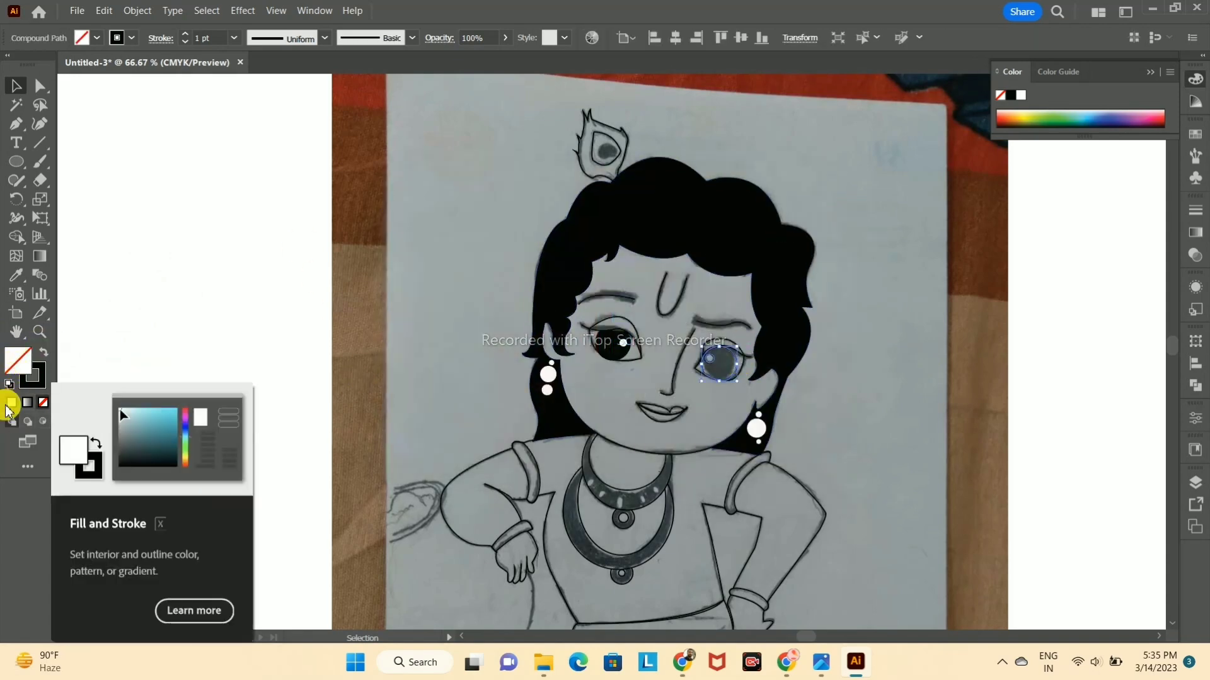
{"action": "left_click", "coordinate": [884, 310]}
{"action": "left_click", "coordinate": [710, 360]}
{"action": "double_click", "coordinate": [25, 365]}
{"action": "left_click", "coordinate": [772, 234]}
{"action": "double_click", "coordinate": [15, 364]}
{"action": "left_click", "coordinate": [398, 419]}
{"action": "left_click", "coordinate": [772, 230]}
{"action": "left_click", "coordinate": [882, 302]}
Step: Fill the small highlight circle in that same eye with white and deselect it
{"action": "left_click", "coordinate": [710, 359]}
{"action": "double_click", "coordinate": [17, 353]}
{"action": "left_click", "coordinate": [399, 225]}
{"action": "left_click", "coordinate": [772, 231]}
{"action": "left_click", "coordinate": [931, 191]}
Step: Apply a tapered width profile to the strokes of both eyebrows
{"action": "left_click", "coordinate": [605, 296]}
{"action": "left_click", "coordinate": [326, 38]}
{"action": "left_click", "coordinate": [723, 323]}
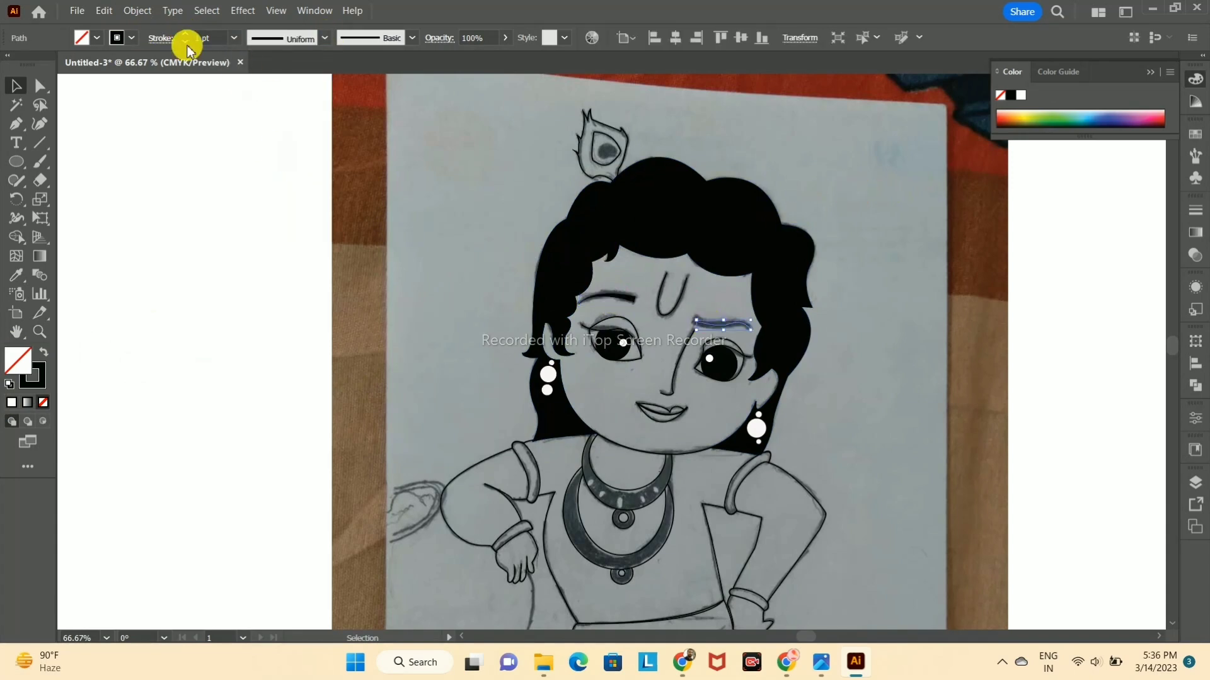
{"action": "left_click", "coordinate": [325, 39]}
{"action": "left_click", "coordinate": [240, 150]}
Step: Increase the stroke weight of the U-shaped forehead mark and deselect it
{"action": "left_click", "coordinate": [660, 278]}
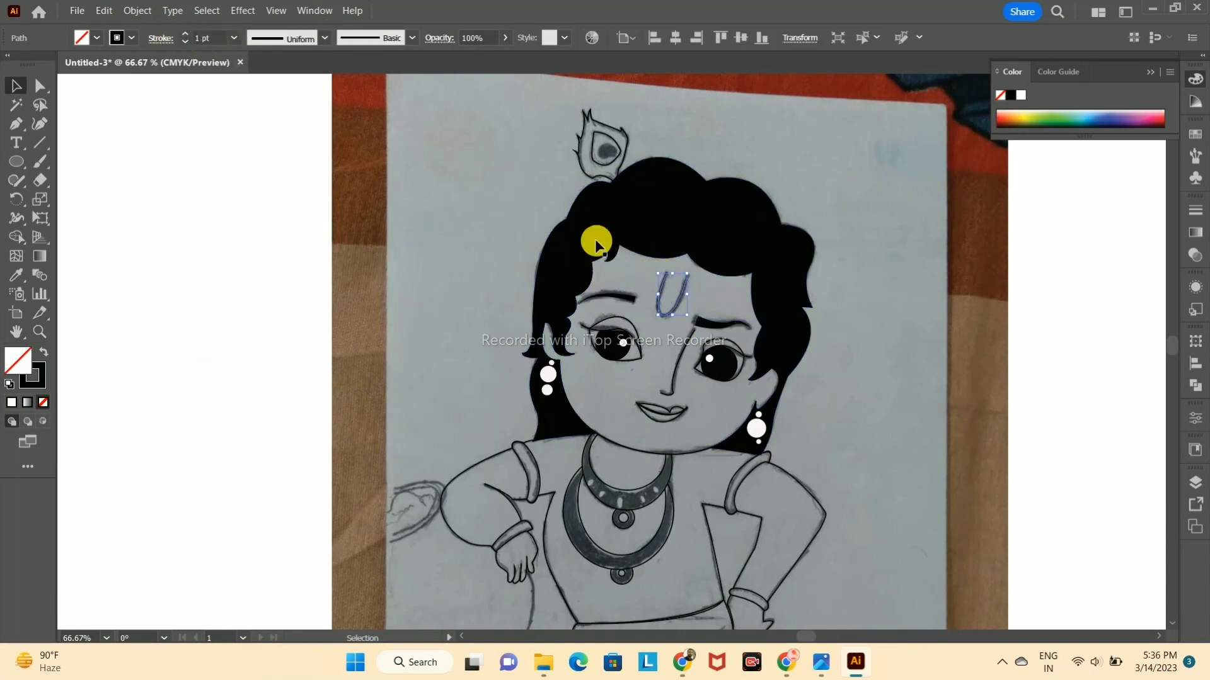
{"action": "left_click", "coordinate": [159, 37]}
{"action": "left_click", "coordinate": [80, 77]}
{"action": "left_click", "coordinate": [81, 99]}
{"action": "left_click", "coordinate": [839, 202]}
Step: Set the nose line's stroke weight to 5 pt and give it a tapered width profile
{"action": "scroll", "coordinate": [839, 203], "scroll_direction": "down", "scroll_amount": 3}
{"action": "left_click", "coordinate": [688, 223]}
{"action": "left_click", "coordinate": [187, 34]}
{"action": "left_click", "coordinate": [160, 38]}
{"action": "left_click", "coordinate": [80, 77]}
{"action": "left_click", "coordinate": [81, 99]}
{"action": "left_click", "coordinate": [892, 182]}
{"action": "left_click", "coordinate": [325, 38]}
{"action": "left_click", "coordinate": [261, 96]}
{"action": "left_click", "coordinate": [715, 233]}
{"action": "left_click", "coordinate": [324, 37]}
{"action": "left_click", "coordinate": [262, 178]}
{"action": "left_click", "coordinate": [864, 197]}
Step: Fill the centre spot of the peacock feather with black
{"action": "scroll", "coordinate": [718, 189], "scroll_direction": "down", "scroll_amount": 1}
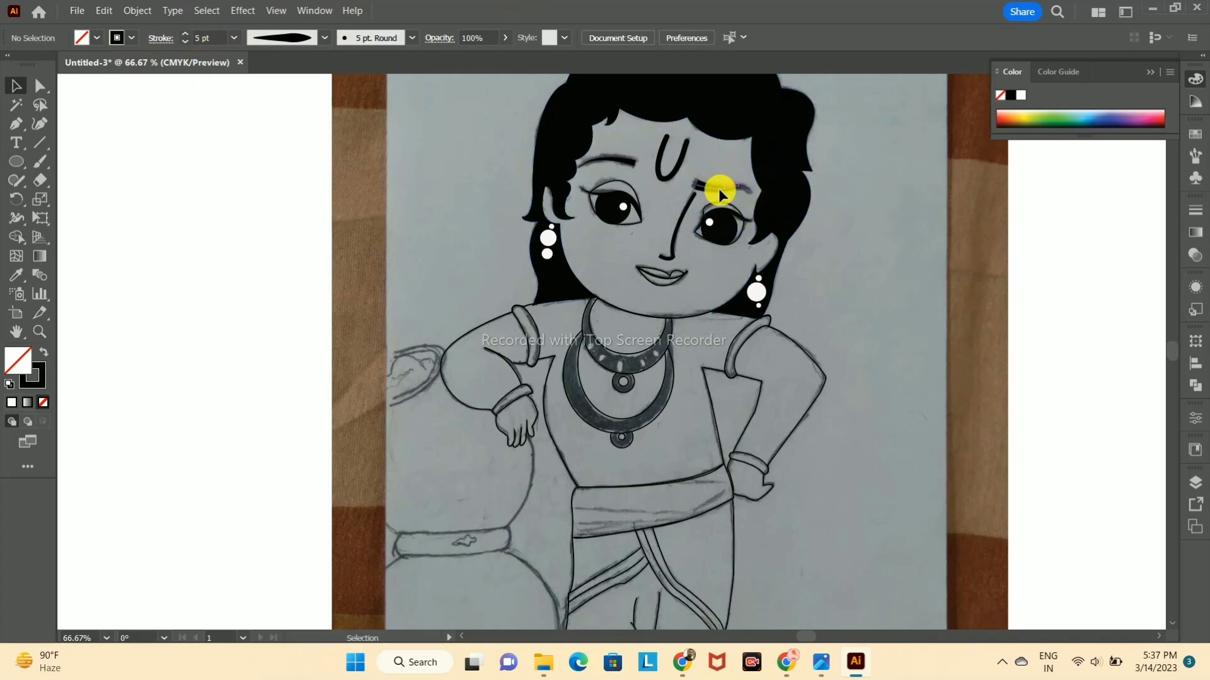
{"action": "scroll", "coordinate": [818, 227], "scroll_direction": "up", "scroll_amount": 7}
{"action": "scroll", "coordinate": [818, 226], "scroll_direction": "down", "scroll_amount": 2}
{"action": "left_click_drag", "start_coordinate": [854, 227], "coordinate": [527, 198]}
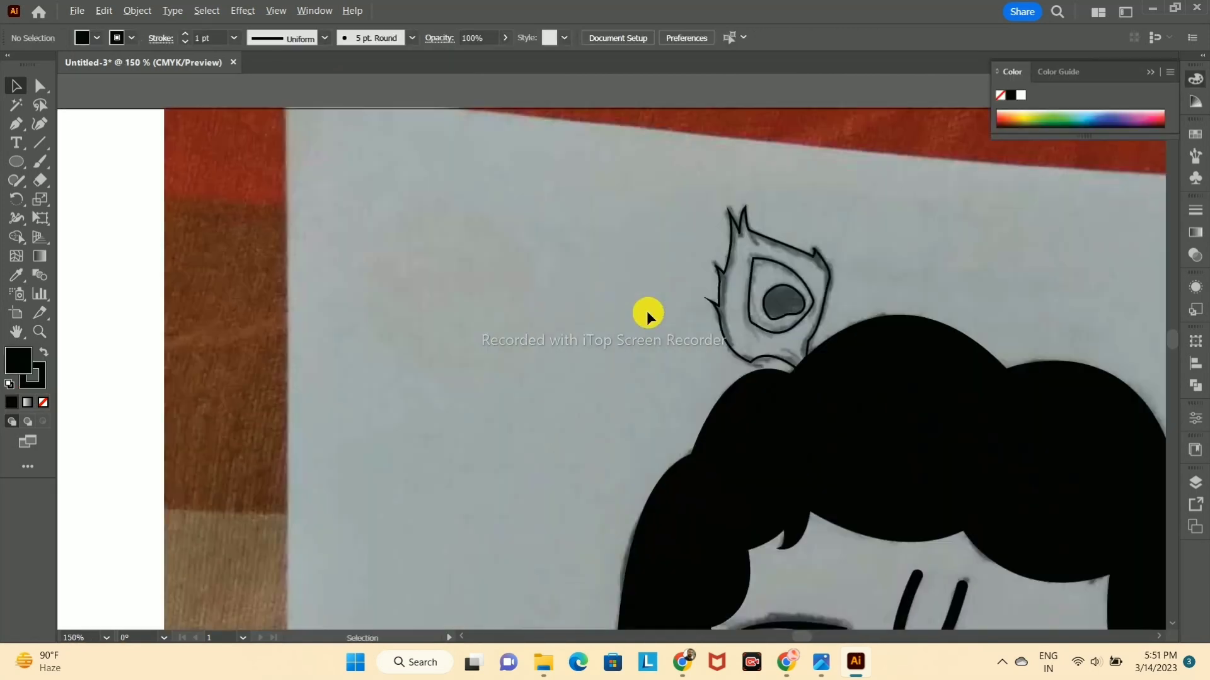
{"action": "scroll", "coordinate": [647, 311], "scroll_direction": "down", "scroll_amount": 4}
{"action": "scroll", "coordinate": [668, 306], "scroll_direction": "up", "scroll_amount": 6}
{"action": "left_click", "coordinate": [680, 314]}
{"action": "left_click", "coordinate": [19, 363]}
Step: Fill the feather shape around the centre spot with a medium grey
{"action": "left_click", "coordinate": [629, 264]}
{"action": "left_click", "coordinate": [626, 260]}
{"action": "left_click", "coordinate": [21, 351]}
{"action": "double_click", "coordinate": [22, 354]}
{"action": "left_click", "coordinate": [401, 351]}
{"action": "left_click", "coordinate": [771, 230]}
{"action": "left_click", "coordinate": [776, 217]}
Step: Fill the outer shape of the peacock feather with a very dark grey
{"action": "left_click", "coordinate": [660, 220]}
{"action": "left_click", "coordinate": [12, 402]}
{"action": "double_click", "coordinate": [13, 369]}
{"action": "left_click", "coordinate": [408, 390]}
{"action": "left_click", "coordinate": [771, 229]}
{"action": "left_click", "coordinate": [772, 224]}
Step: Remove the stroke from the middle and outer shapes of the peacock feather
{"action": "left_click", "coordinate": [665, 268]}
{"action": "left_click", "coordinate": [40, 378]}
{"action": "left_click", "coordinate": [42, 401]}
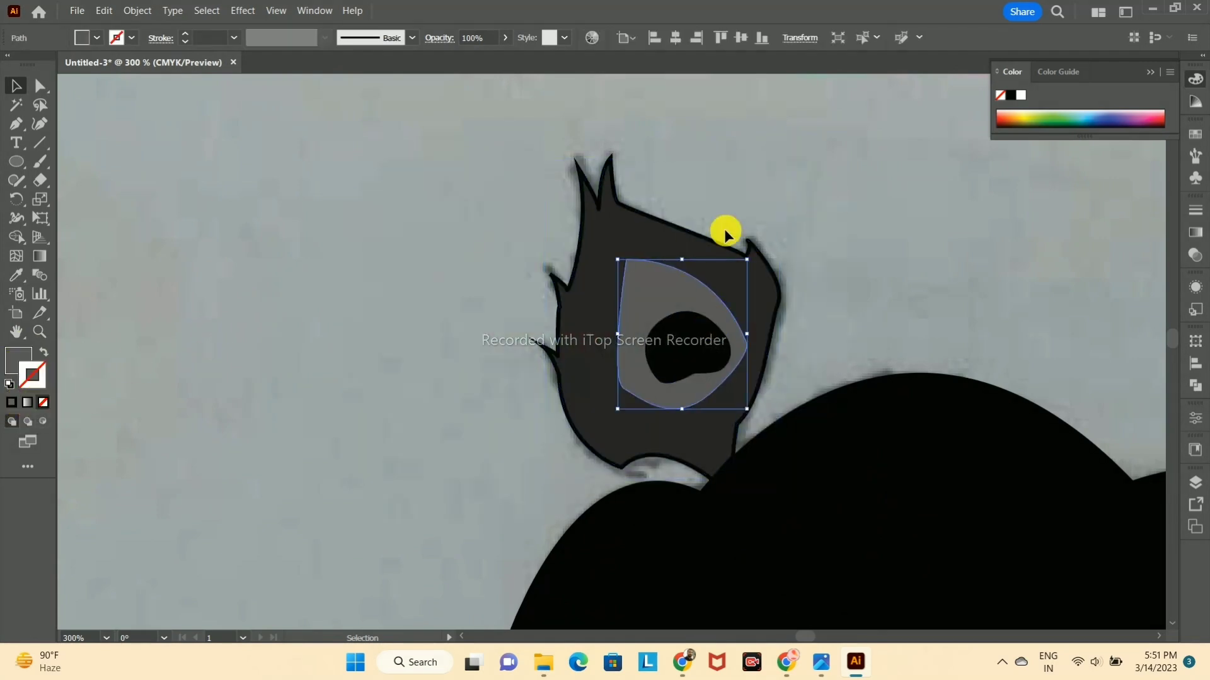
{"action": "left_click", "coordinate": [726, 257]}
{"action": "left_click", "coordinate": [41, 378]}
{"action": "left_click", "coordinate": [41, 403]}
{"action": "left_click", "coordinate": [765, 181]}
Step: Smooth the outer edge of the peacock feather with the Curvature tool and deselect it
{"action": "left_click", "coordinate": [40, 124]}
{"action": "left_click", "coordinate": [653, 452]}
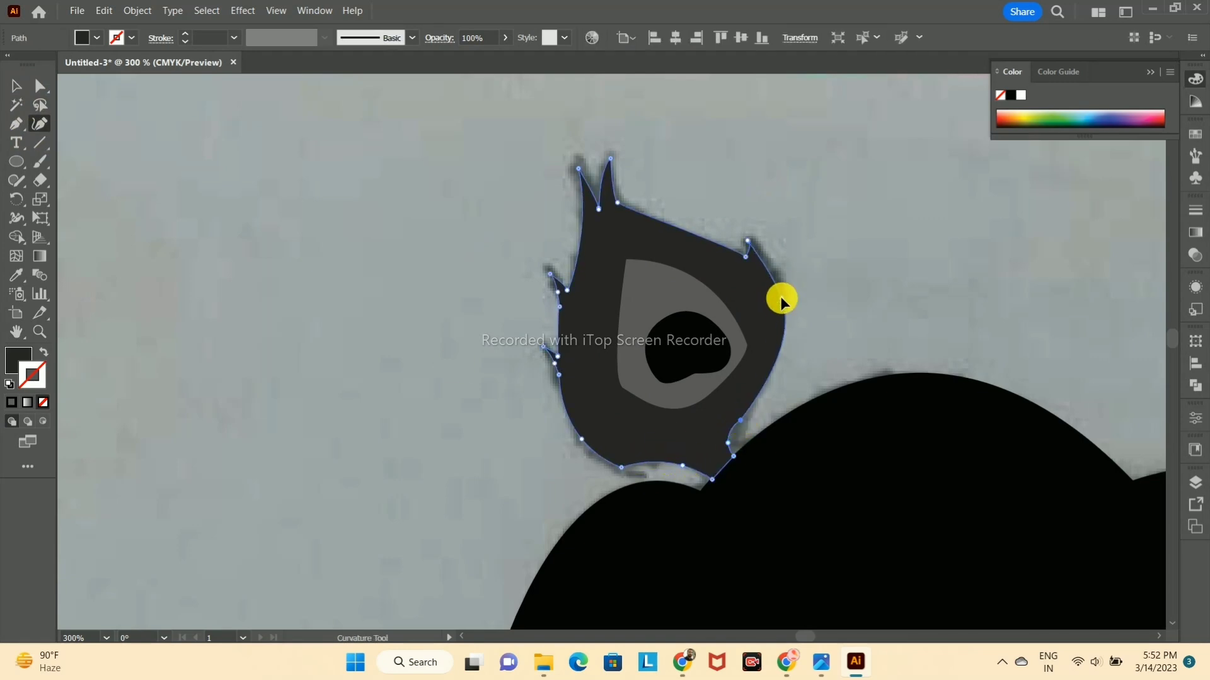
{"action": "left_click", "coordinate": [22, 82]}
{"action": "left_click", "coordinate": [852, 165]}
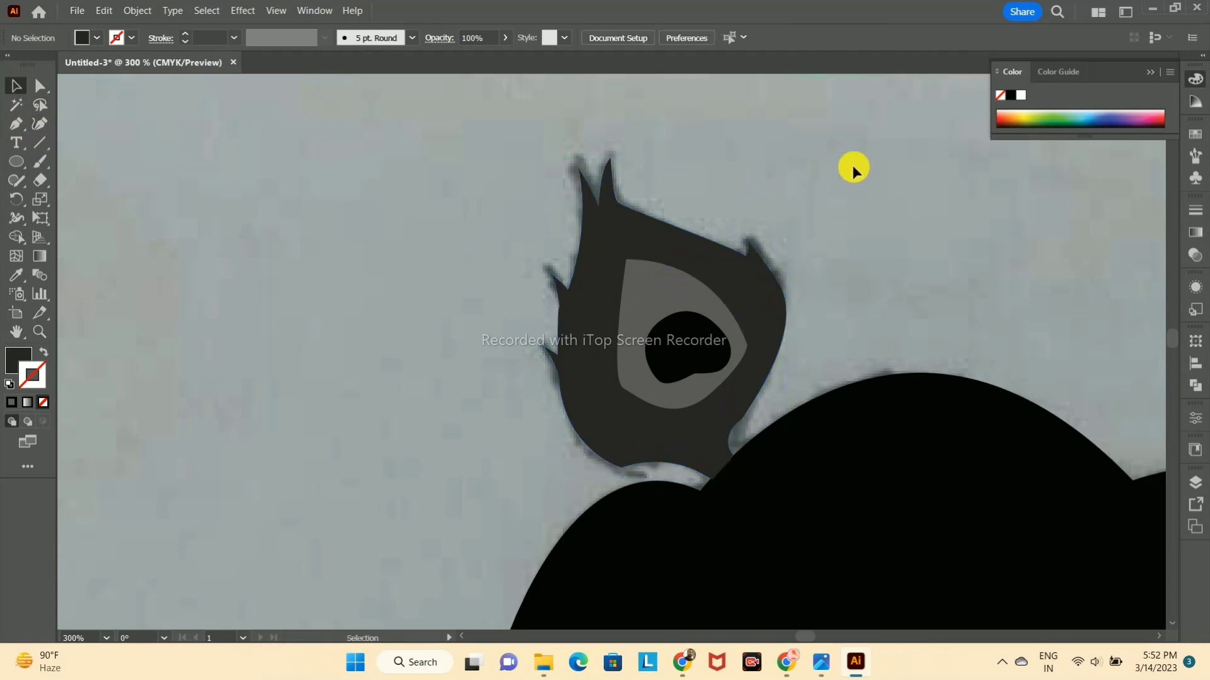
Step: Examine the body outlines and the upper necklace for gaps between path segments
{"action": "scroll", "coordinate": [852, 165], "scroll_direction": "down", "scroll_amount": 6}
{"action": "left_click_drag", "start_coordinate": [1009, 398], "coordinate": [463, 393]}
{"action": "scroll", "coordinate": [627, 378], "scroll_direction": "up", "scroll_amount": 3}
{"action": "left_click_drag", "start_coordinate": [882, 380], "coordinate": [431, 476]}
{"action": "scroll", "coordinate": [621, 481], "scroll_direction": "up", "scroll_amount": 3}
{"action": "scroll", "coordinate": [640, 464], "scroll_direction": "down", "scroll_amount": 3}
{"action": "left_click_drag", "start_coordinate": [640, 464], "coordinate": [707, 302]}
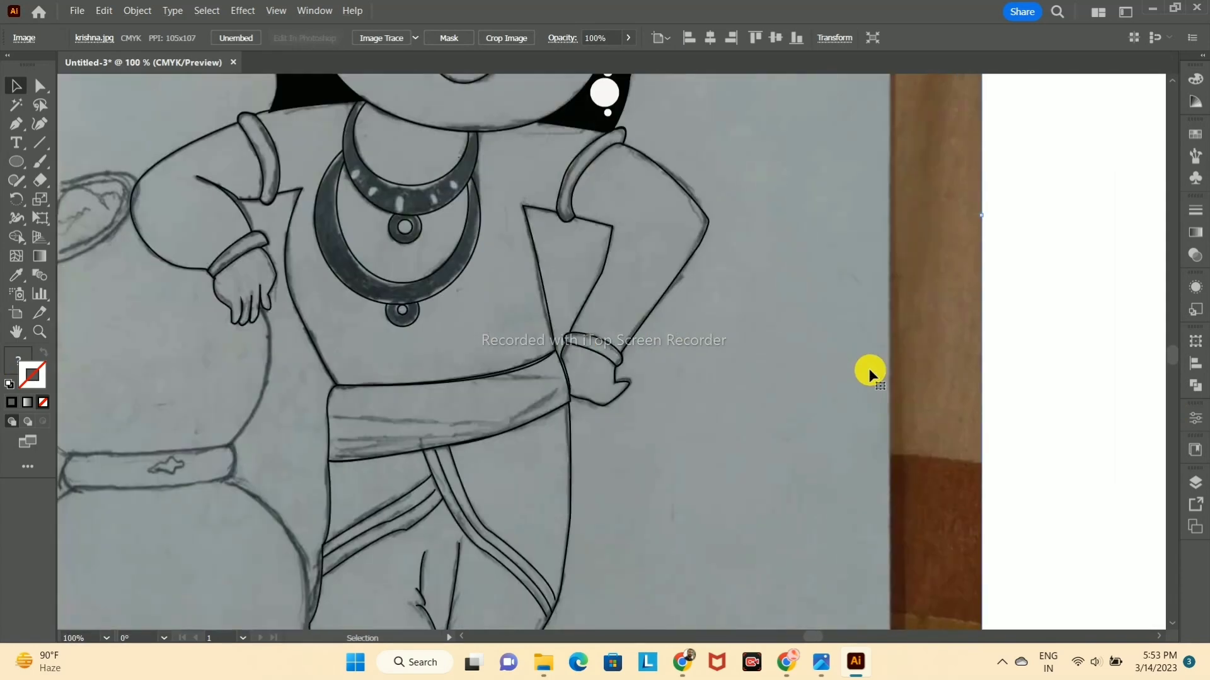
{"action": "scroll", "coordinate": [870, 373], "scroll_direction": "down", "scroll_amount": 3}
{"action": "left_click", "coordinate": [856, 375]}
{"action": "scroll", "coordinate": [688, 359], "scroll_direction": "up", "scroll_amount": 6}
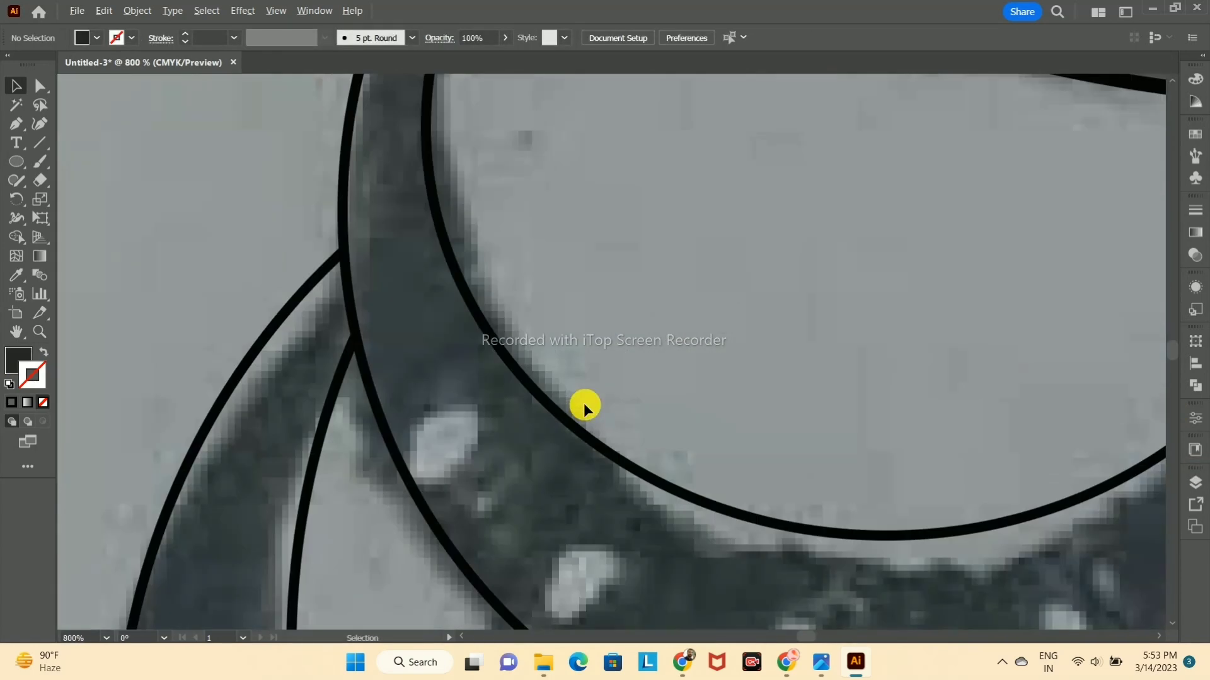
Step: Pull back the pot-side end anchor of the upper necklace's inner curve and join it to the neighbouring segment with the Pen tool
{"action": "scroll", "coordinate": [467, 289], "scroll_direction": "up", "scroll_amount": 3}
{"action": "key", "text": "a"}
{"action": "left_click", "coordinate": [559, 377]}
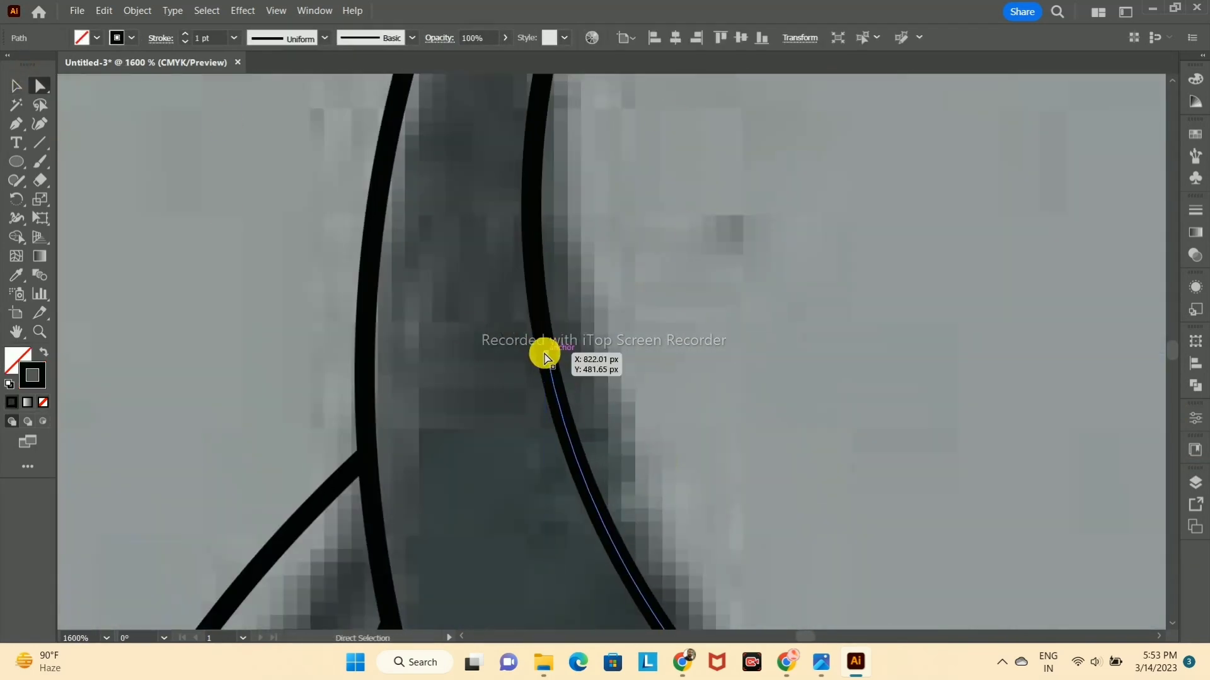
{"action": "left_click_drag", "start_coordinate": [546, 355], "coordinate": [553, 381]}
{"action": "scroll", "coordinate": [558, 357], "scroll_direction": "down", "scroll_amount": 3}
{"action": "scroll", "coordinate": [559, 354], "scroll_direction": "up", "scroll_amount": 3}
{"action": "left_click_drag", "start_coordinate": [560, 335], "coordinate": [563, 348]}
{"action": "left_click", "coordinate": [17, 125]}
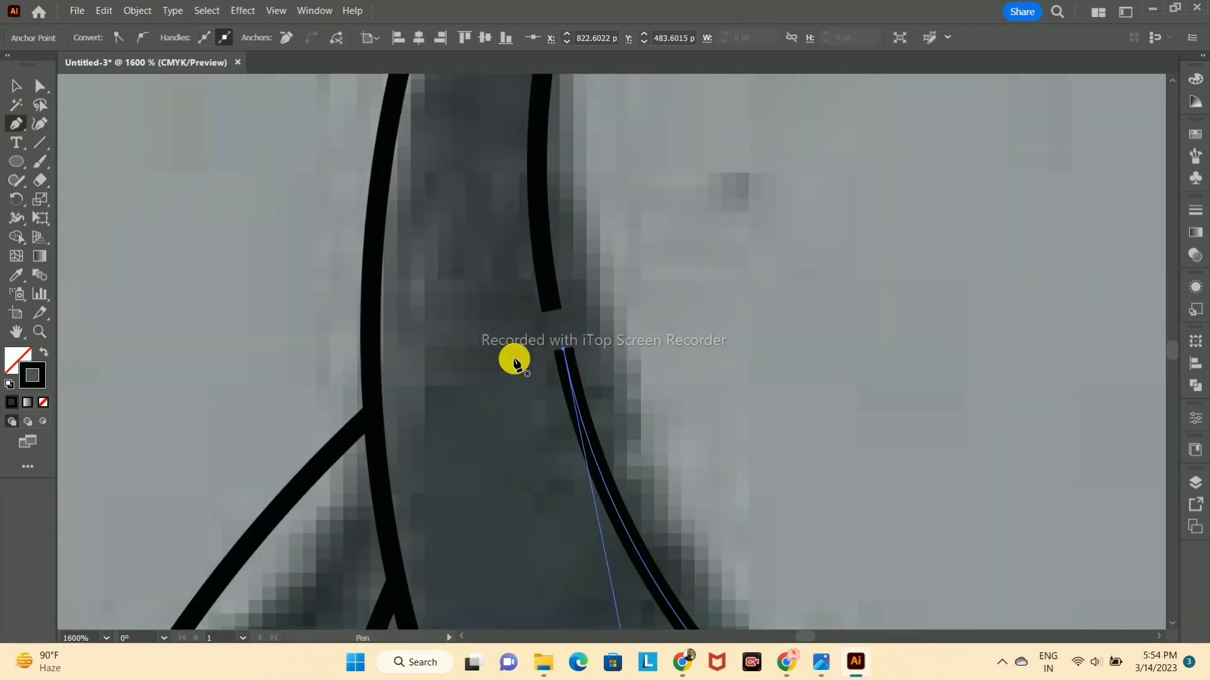
{"action": "left_click", "coordinate": [562, 352]}
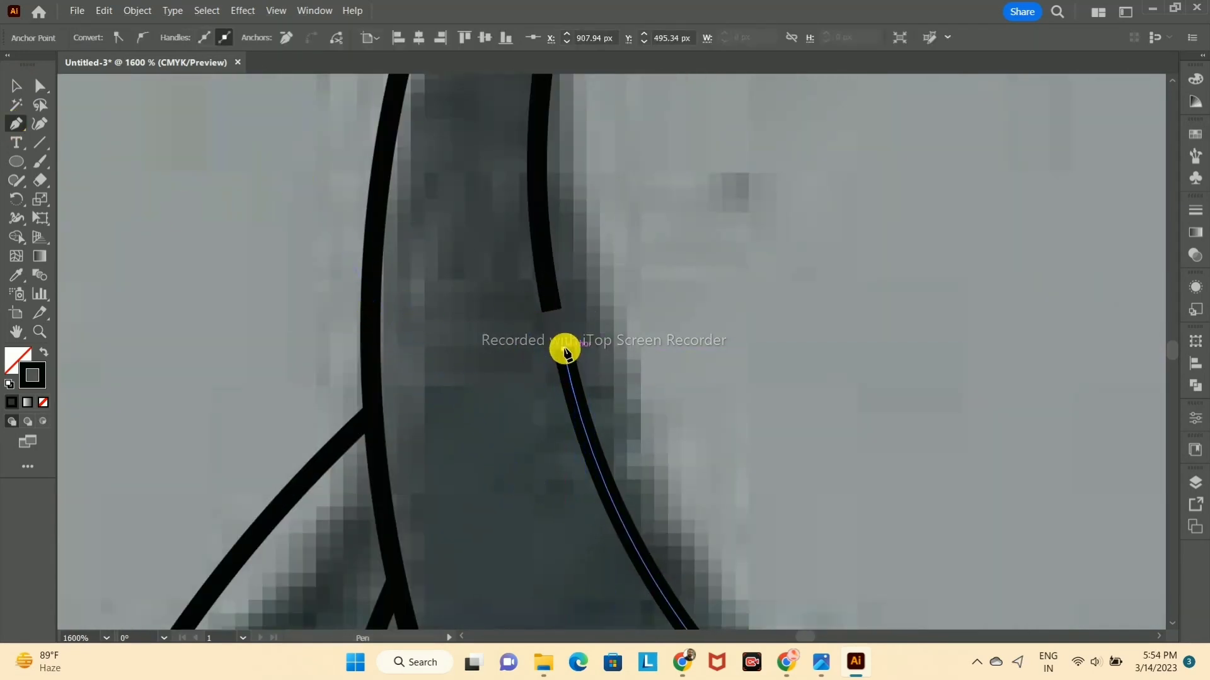
{"action": "left_click", "coordinate": [551, 310]}
{"action": "scroll", "coordinate": [624, 362], "scroll_direction": "down", "scroll_amount": 2}
{"action": "key", "text": "v"}
{"action": "left_click", "coordinate": [625, 265]}
{"action": "scroll", "coordinate": [625, 278], "scroll_direction": "up", "scroll_amount": 1}
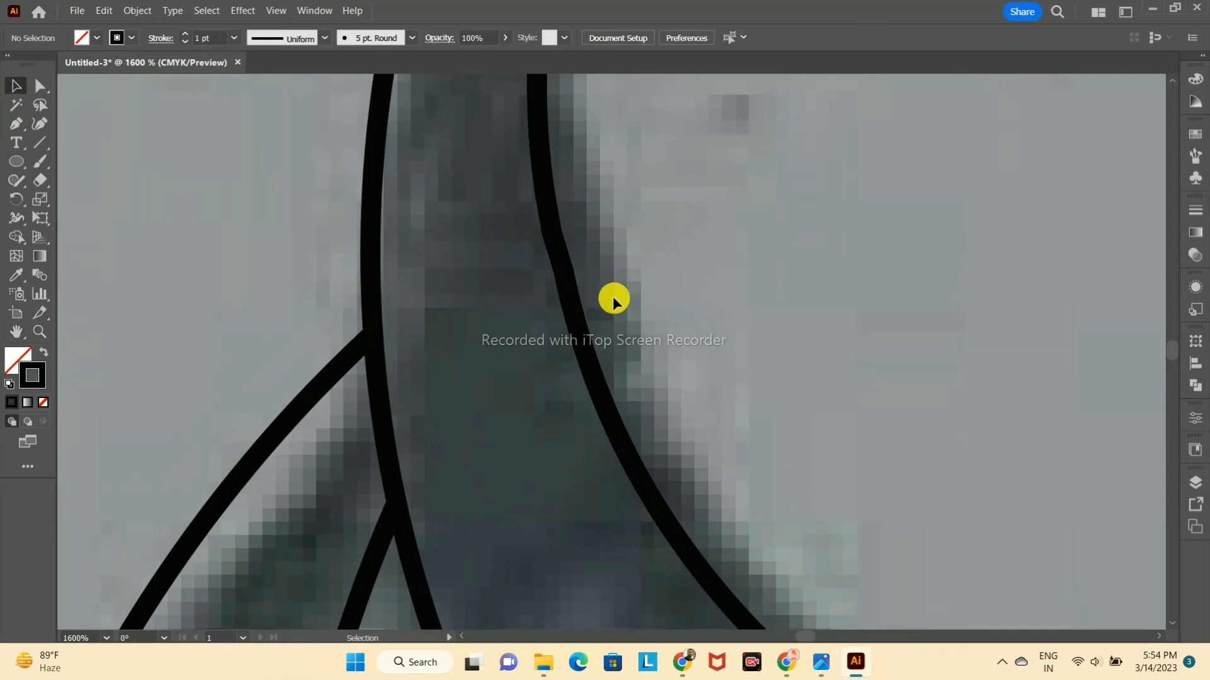
Step: Move the opposite end anchor of the necklace's inner curve and join it to the adjoining segment
{"action": "scroll", "coordinate": [749, 271], "scroll_direction": "down", "scroll_amount": 1}
{"action": "scroll", "coordinate": [770, 373], "scroll_direction": "down", "scroll_amount": 4}
{"action": "scroll", "coordinate": [908, 429], "scroll_direction": "up", "scroll_amount": 5}
{"action": "scroll", "coordinate": [878, 445], "scroll_direction": "down", "scroll_amount": 2}
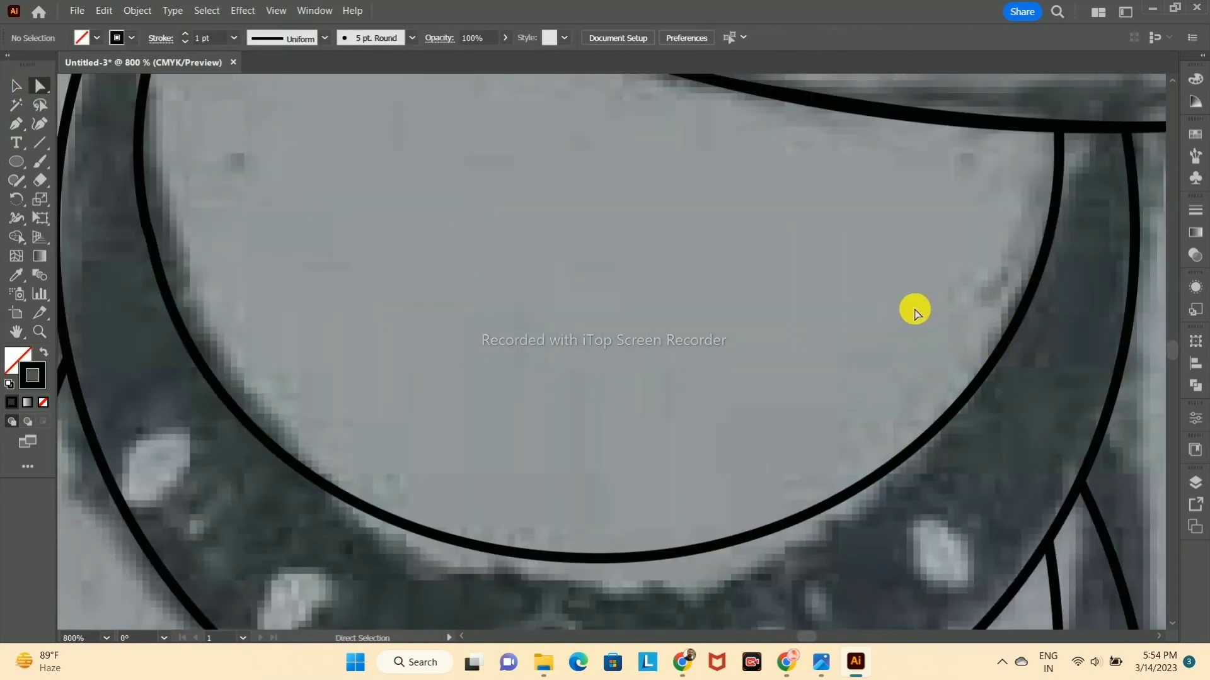
{"action": "left_click_drag", "start_coordinate": [995, 359], "coordinate": [981, 376]}
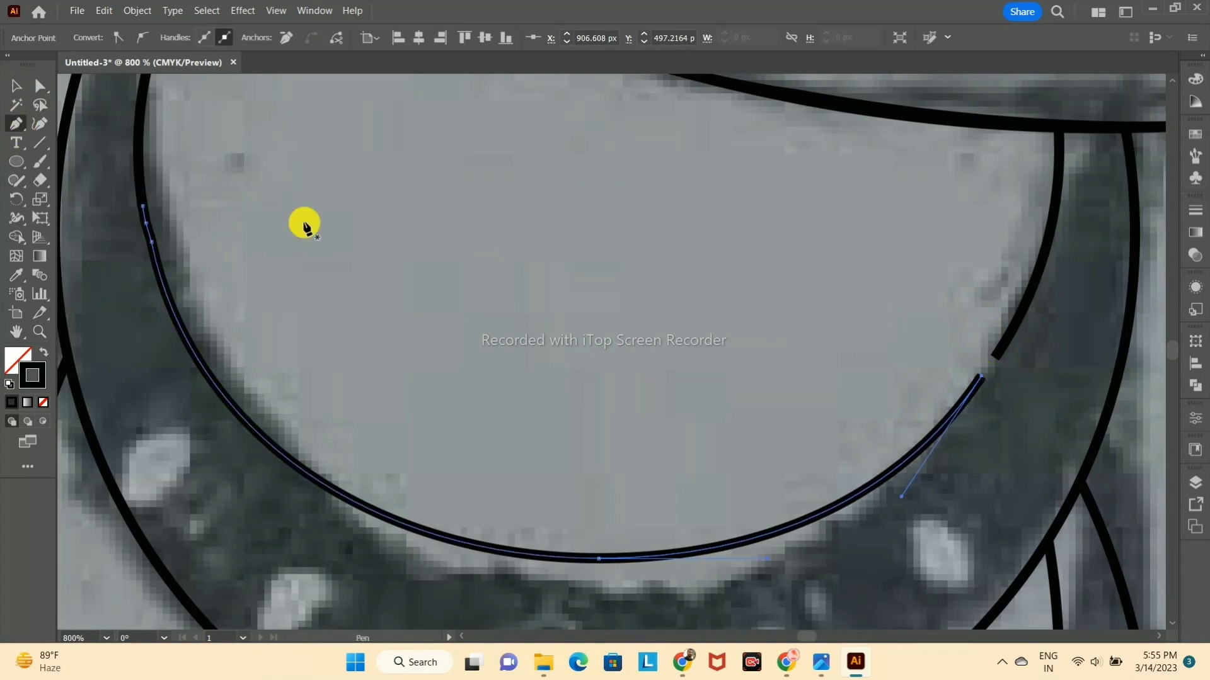
{"action": "left_click", "coordinate": [16, 87]}
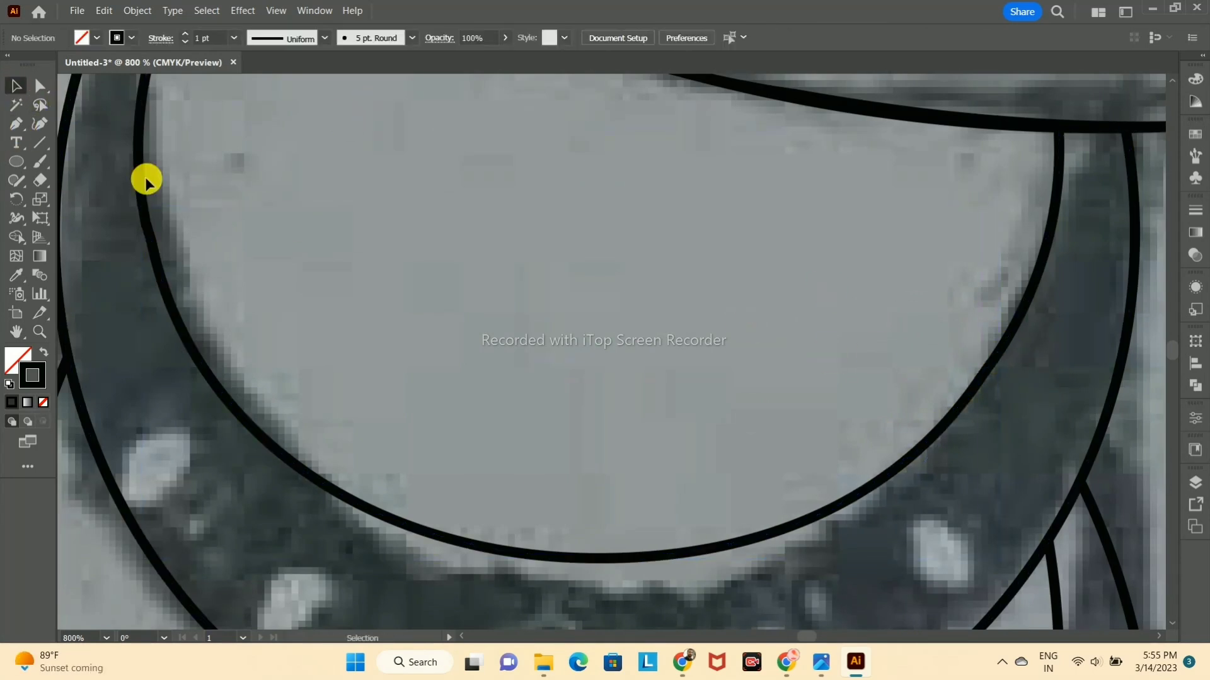
{"action": "scroll", "coordinate": [157, 229], "scroll_direction": "up", "scroll_amount": 2}
{"action": "scroll", "coordinate": [154, 233], "scroll_direction": "down", "scroll_amount": 2}
{"action": "left_click", "coordinate": [128, 213]}
{"action": "left_click_drag", "start_coordinate": [127, 207], "coordinate": [136, 250]}
{"action": "key", "text": "ctrl+z"}
Step: Adjust the remaining loose anchors on the pot side of the upper necklace and connect them with the Pen tool into one outline
{"action": "left_click", "coordinate": [40, 86]}
{"action": "scroll", "coordinate": [159, 305], "scroll_direction": "up", "scroll_amount": 4}
{"action": "left_click_drag", "start_coordinate": [322, 271], "coordinate": [289, 255]}
{"action": "scroll", "coordinate": [365, 384], "scroll_direction": "up", "scroll_amount": 3}
{"action": "left_click_drag", "start_coordinate": [365, 384], "coordinate": [441, 347]}
{"action": "left_click", "coordinate": [16, 124]}
{"action": "left_click", "coordinate": [428, 286]}
{"action": "scroll", "coordinate": [424, 306], "scroll_direction": "down", "scroll_amount": 5}
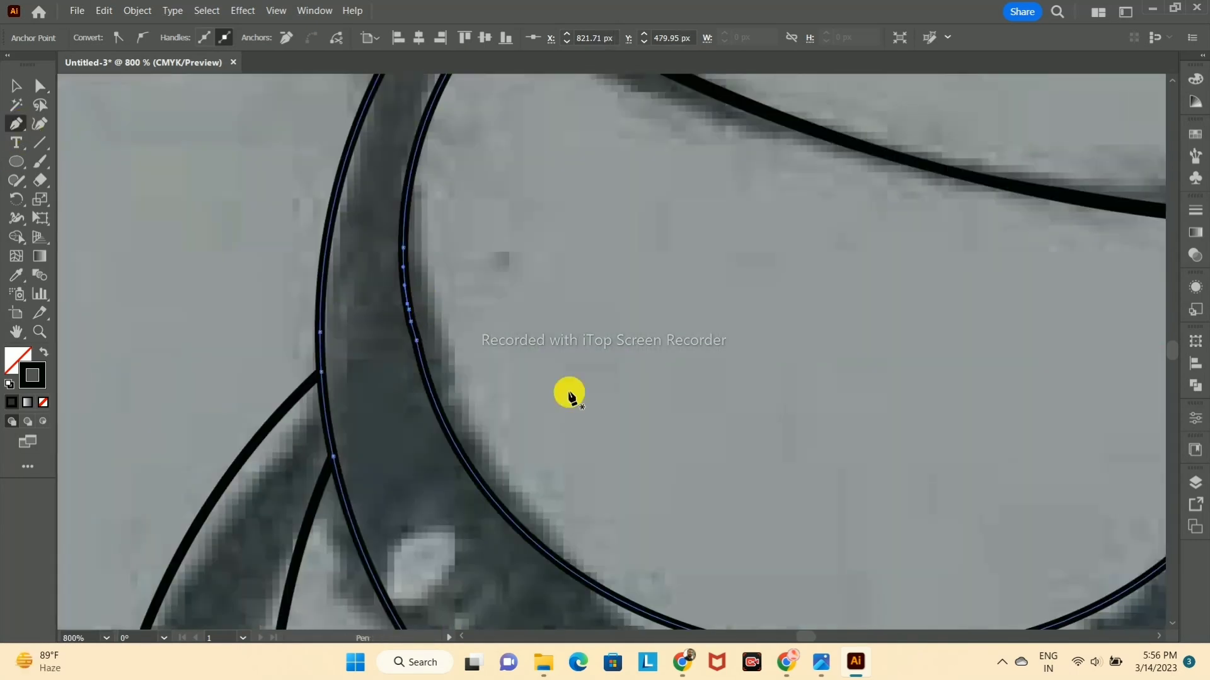
Step: Try to fill the upper necklace band with black
{"action": "scroll", "coordinate": [722, 403], "scroll_direction": "down", "scroll_amount": 4}
{"action": "key", "text": "a"}
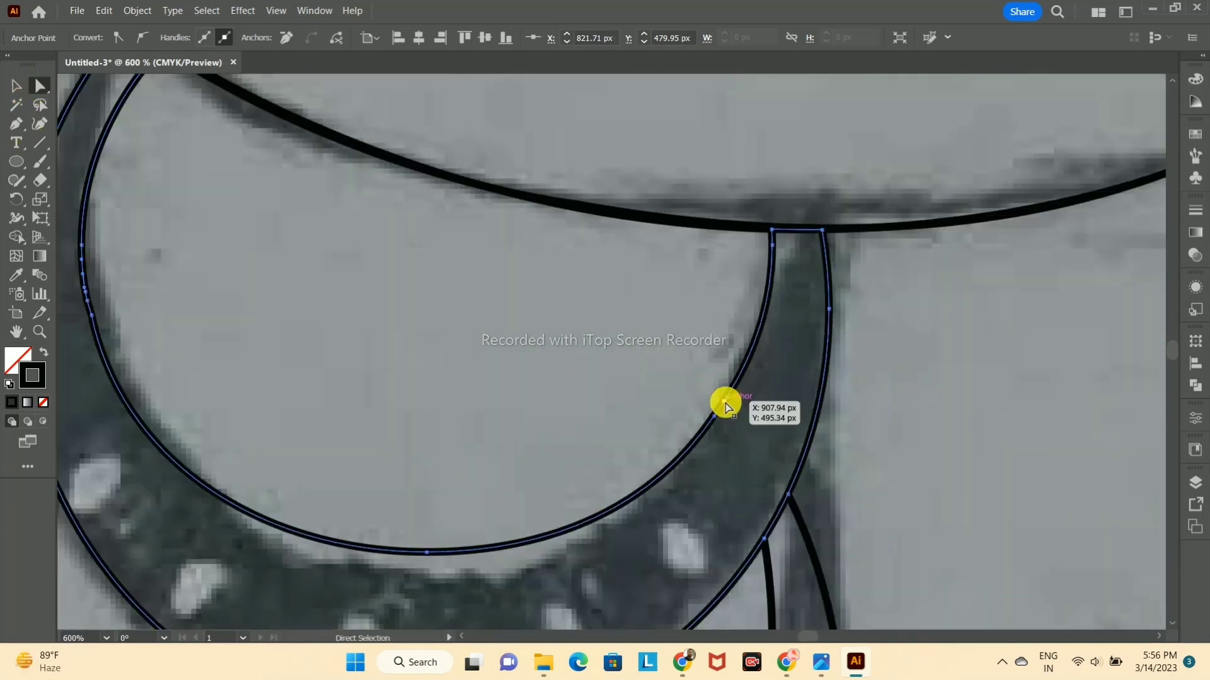
{"action": "left_click", "coordinate": [679, 460]}
{"action": "scroll", "coordinate": [711, 424], "scroll_direction": "down", "scroll_amount": 3}
{"action": "left_click", "coordinate": [14, 359]}
{"action": "left_click", "coordinate": [11, 401]}
{"action": "key", "text": "ctrl+z"}
{"action": "left_click", "coordinate": [188, 308]}
Step: Separate the ring of the upper necklace's round pendant from its centre circle with the Shape Builder tool
{"action": "left_click", "coordinate": [571, 552]}
{"action": "left_click", "coordinate": [591, 560]}
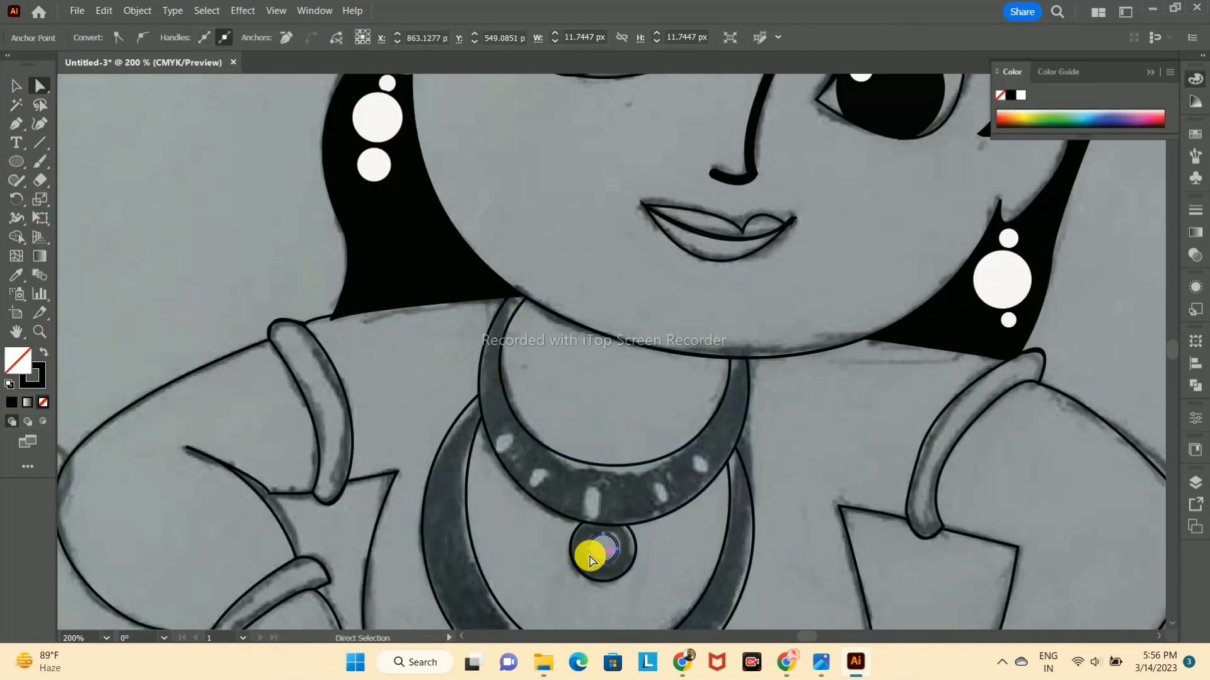
{"action": "left_click", "coordinate": [571, 547], "text": "shift"}
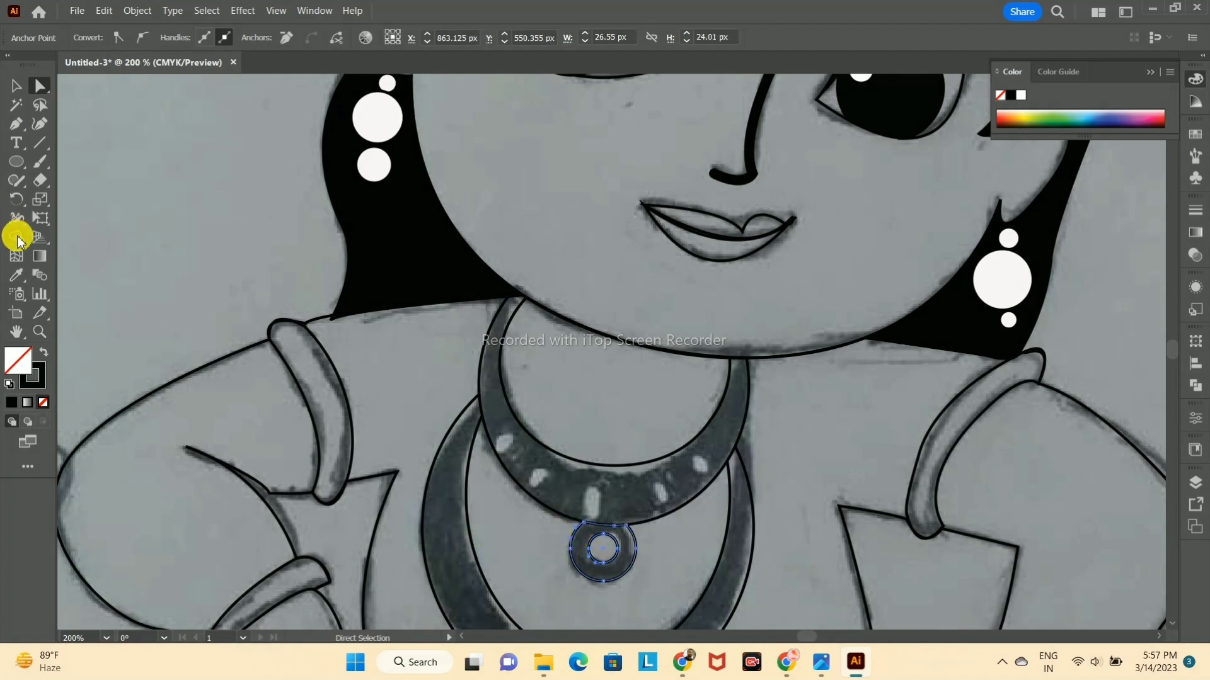
{"action": "left_click", "coordinate": [17, 237]}
{"action": "left_click", "coordinate": [583, 549]}
{"action": "left_click", "coordinate": [16, 86]}
Step: Fill the ring of the upper necklace's pendant with black
{"action": "left_click", "coordinate": [189, 271]}
{"action": "left_click", "coordinate": [571, 547]}
{"action": "left_click", "coordinate": [11, 402]}
{"action": "left_click", "coordinate": [633, 501]}
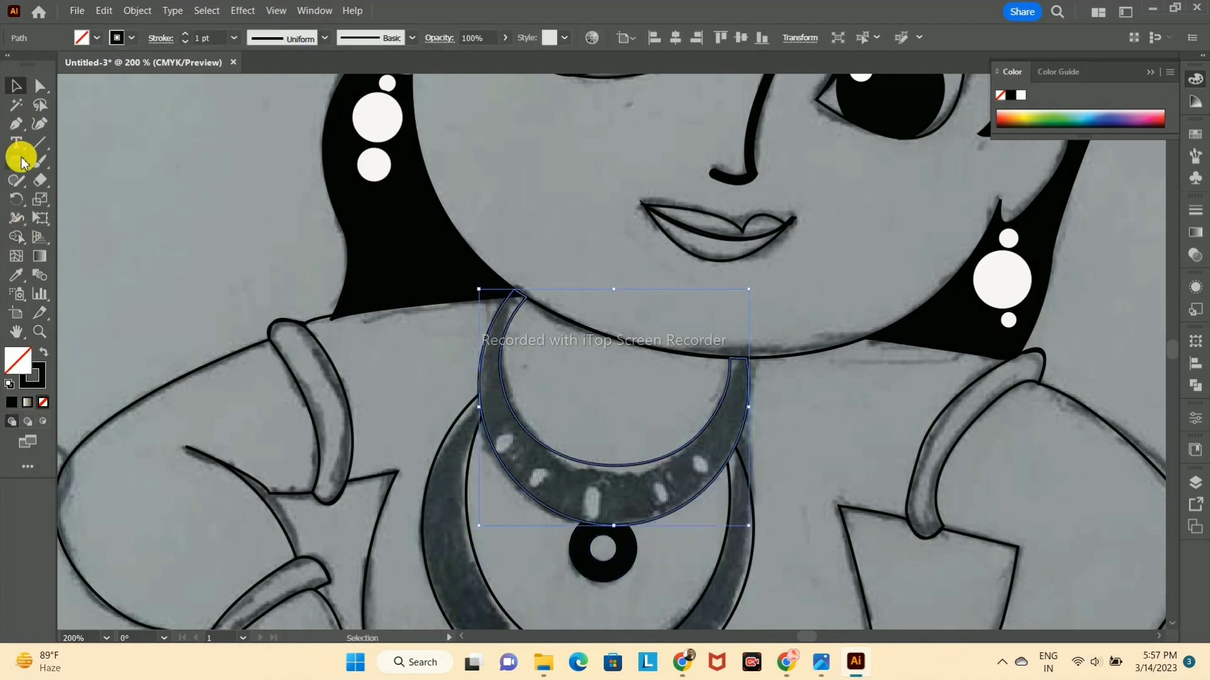
{"action": "left_click", "coordinate": [11, 402]}
{"action": "left_click", "coordinate": [16, 124]}
{"action": "left_click", "coordinate": [43, 402]}
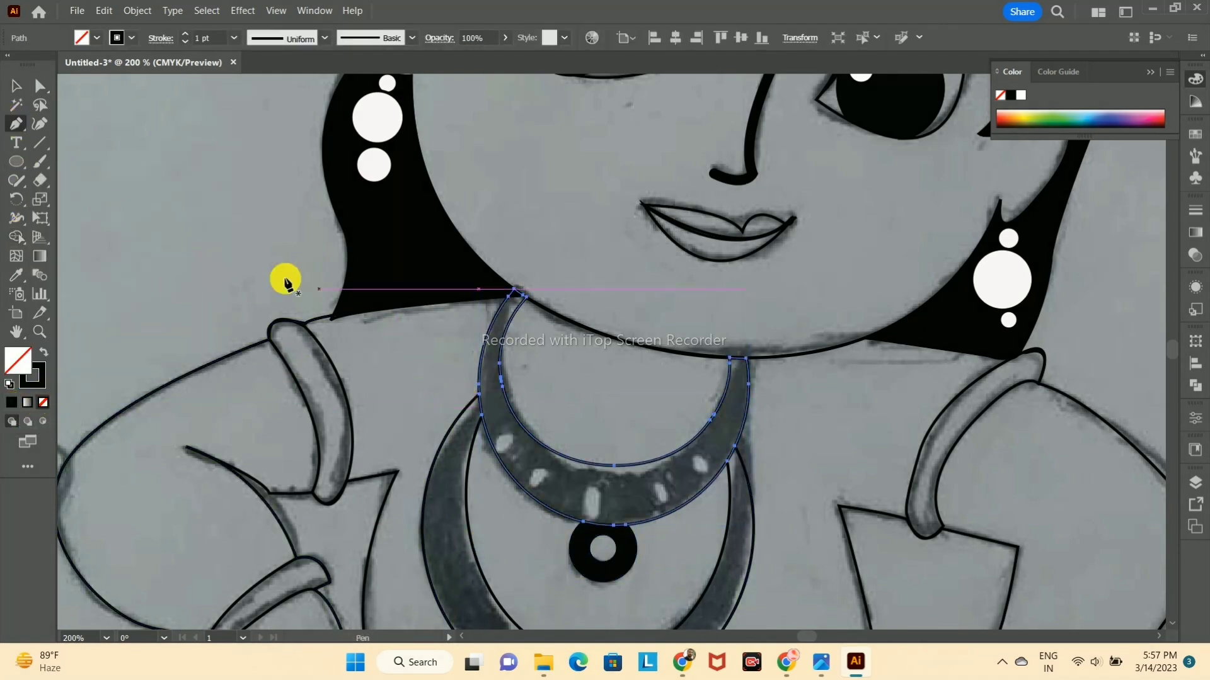
Step: Draw five small oval gems over the light spots of the upper necklace band
{"action": "mouse_move", "coordinate": [515, 446]}
{"action": "left_mouse_down"}
{"action": "mouse_move", "coordinate": [508, 423]}
{"action": "mouse_move", "coordinate": [498, 462]}
{"action": "left_mouse_up"}
{"action": "left_click", "coordinate": [16, 85]}
{"action": "scroll", "coordinate": [525, 439], "scroll_direction": "up", "scroll_amount": 2, "text": "alt"}
{"action": "left_click_drag", "start_coordinate": [499, 430], "coordinate": [483, 444]}
{"action": "left_click_drag", "start_coordinate": [484, 444], "coordinate": [679, 601], "text": "alt"}
{"action": "left_click_drag", "start_coordinate": [675, 583], "coordinate": [875, 492]}
{"action": "left_click", "coordinate": [666, 572]}
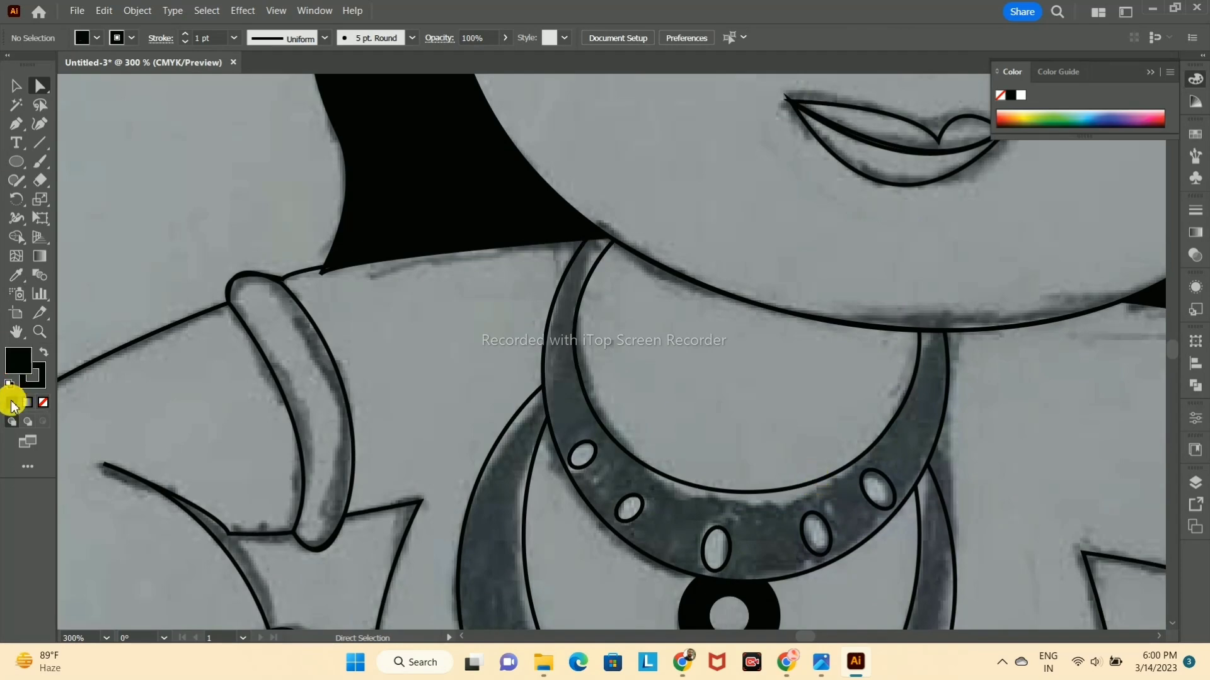
Step: Fill the upper necklace band with black and its first pot-side gem with white
{"action": "left_click", "coordinate": [543, 335]}
{"action": "left_click", "coordinate": [12, 403]}
{"action": "left_click", "coordinate": [572, 463]}
{"action": "left_click", "coordinate": [11, 404]}
{"action": "double_click", "coordinate": [12, 356]}
{"action": "left_click_drag", "start_coordinate": [410, 237], "coordinate": [392, 221]}
{"action": "left_click", "coordinate": [771, 228]}
Step: Fill the second pot-side gem of the upper necklace band with white
{"action": "left_click", "coordinate": [607, 484]}
{"action": "left_click", "coordinate": [616, 508]}
{"action": "left_click", "coordinate": [12, 403]}
{"action": "double_click", "coordinate": [14, 364]}
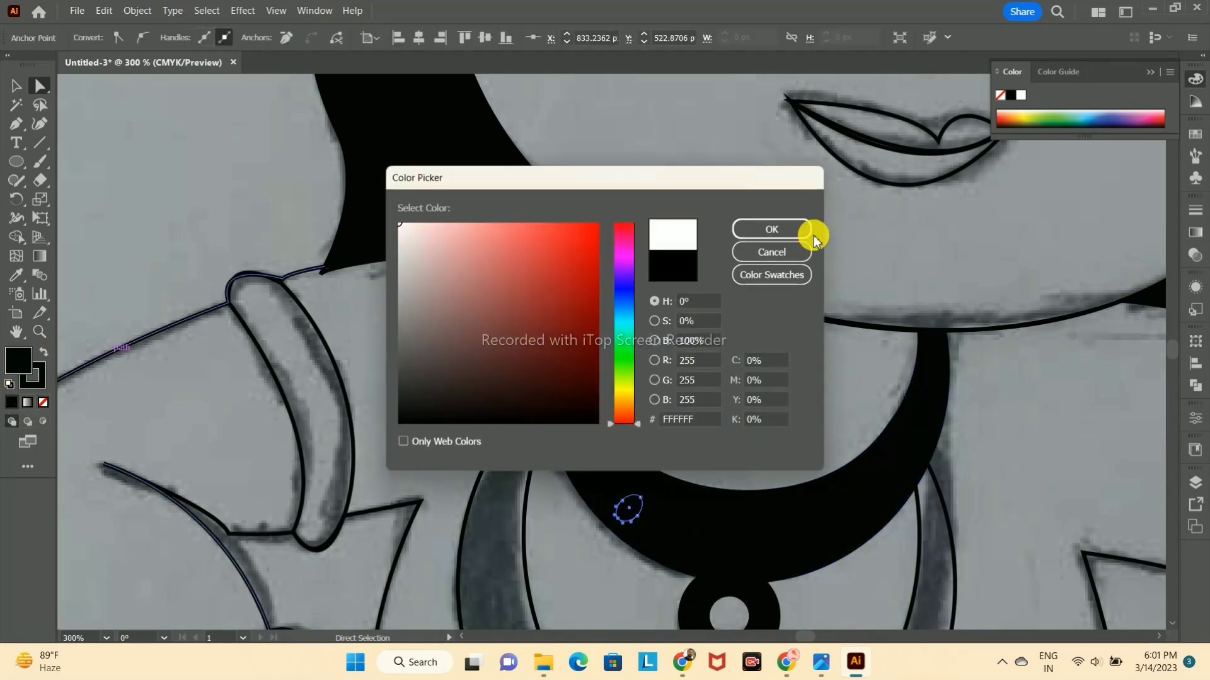
{"action": "left_click", "coordinate": [772, 229]}
Step: Fill the remaining three gems of the upper necklace band with white
{"action": "left_click", "coordinate": [728, 542]}
{"action": "left_click", "coordinate": [12, 403]}
{"action": "left_click", "coordinate": [827, 530]}
{"action": "left_click", "coordinate": [12, 403]}
{"action": "left_click", "coordinate": [897, 499]}
{"action": "left_click", "coordinate": [895, 502]}
{"action": "left_click", "coordinate": [11, 403]}
{"action": "double_click", "coordinate": [16, 362]}
{"action": "left_click", "coordinate": [784, 252]}
{"action": "left_click", "coordinate": [18, 275]}
{"action": "left_click", "coordinate": [815, 536]}
Step: Fill the centre circle of the upper necklace's pendant with white
{"action": "key", "text": "ctrl+minus"}
{"action": "key", "text": "v"}
{"action": "left_click", "coordinate": [742, 595]}
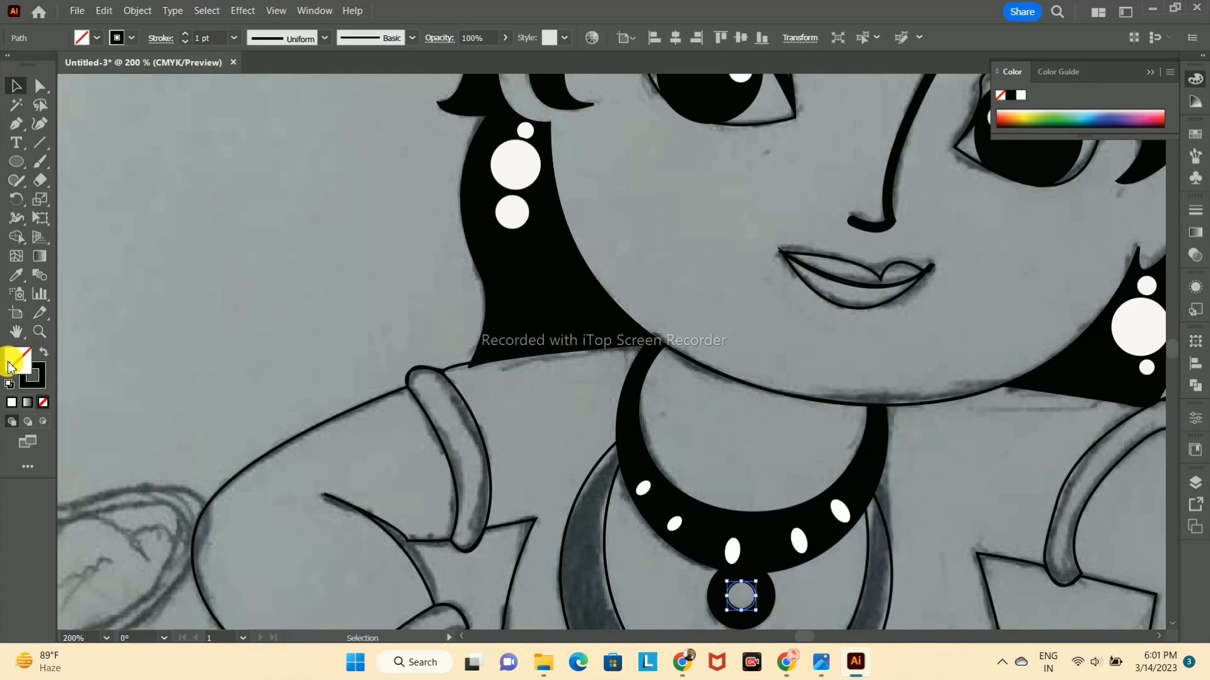
{"action": "left_click", "coordinate": [12, 403]}
{"action": "left_click", "coordinate": [955, 475]}
Step: Fill the armlet and wrist bracelet of the arm resting on the pot with black
{"action": "left_click", "coordinate": [486, 485]}
{"action": "left_click", "coordinate": [12, 403]}
{"action": "double_click", "coordinate": [18, 361]}
{"action": "left_click", "coordinate": [773, 230]}
{"action": "key", "text": "ctrl+minus"}
{"action": "left_click", "coordinate": [339, 583]}
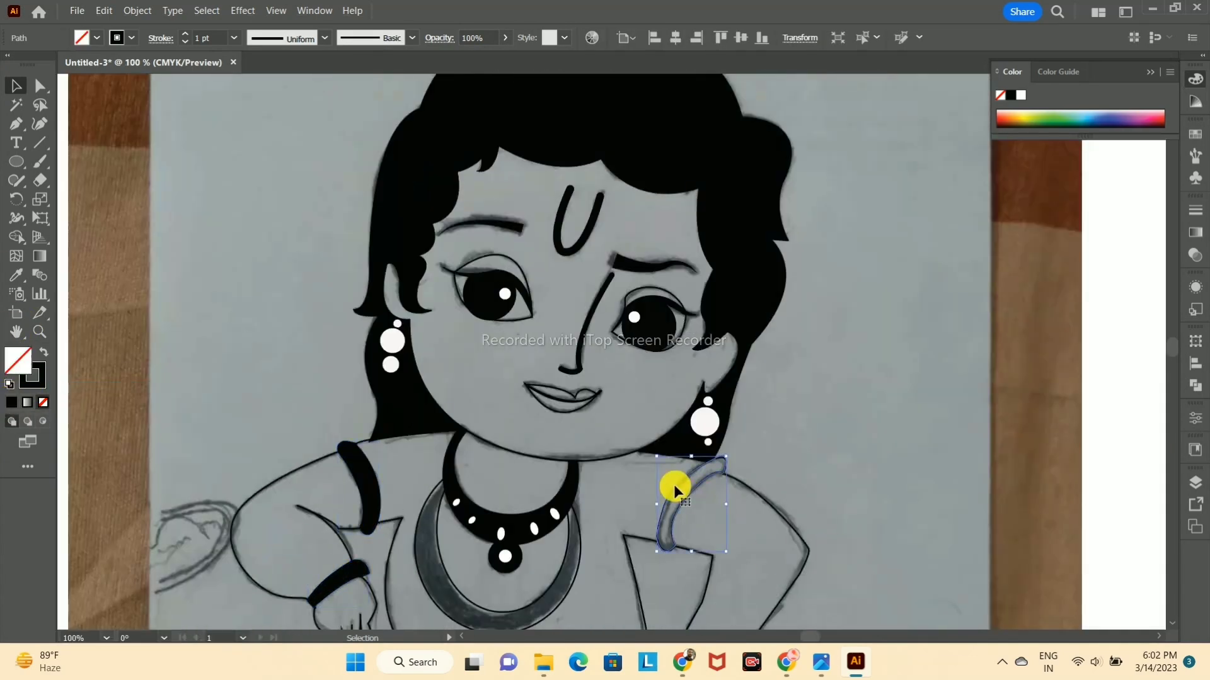
Step: Fill the other arm's armlet and bracelet and the ankle bands with black
{"action": "left_click", "coordinate": [689, 489]}
{"action": "key", "text": "ctrl+minus"}
{"action": "left_click", "coordinate": [135, 419]}
{"action": "left_click_drag", "start_coordinate": [526, 506], "coordinate": [552, 166]}
{"action": "left_click", "coordinate": [616, 490]}
{"action": "left_click", "coordinate": [11, 405]}
{"action": "left_click", "coordinate": [136, 413]}
Step: Join the two open ends of the lower necklace band on the pot side with the Pen tool, under the upper necklace
{"action": "key", "text": "ctrl+plus"}
{"action": "left_click_drag", "start_coordinate": [655, 392], "coordinate": [738, 477]}
{"action": "key", "text": "ctrl+minus"}
{"action": "left_click", "coordinate": [631, 307]}
{"action": "left_click", "coordinate": [673, 328]}
{"action": "scroll", "coordinate": [673, 330], "scroll_direction": "up", "scroll_amount": 4}
{"action": "left_click_drag", "start_coordinate": [661, 252], "coordinate": [700, 479]}
{"action": "left_click_drag", "start_coordinate": [578, 157], "coordinate": [702, 480]}
{"action": "left_click", "coordinate": [613, 439]}
{"action": "scroll", "coordinate": [612, 445], "scroll_direction": "up", "scroll_amount": 4}
{"action": "left_click", "coordinate": [40, 85]}
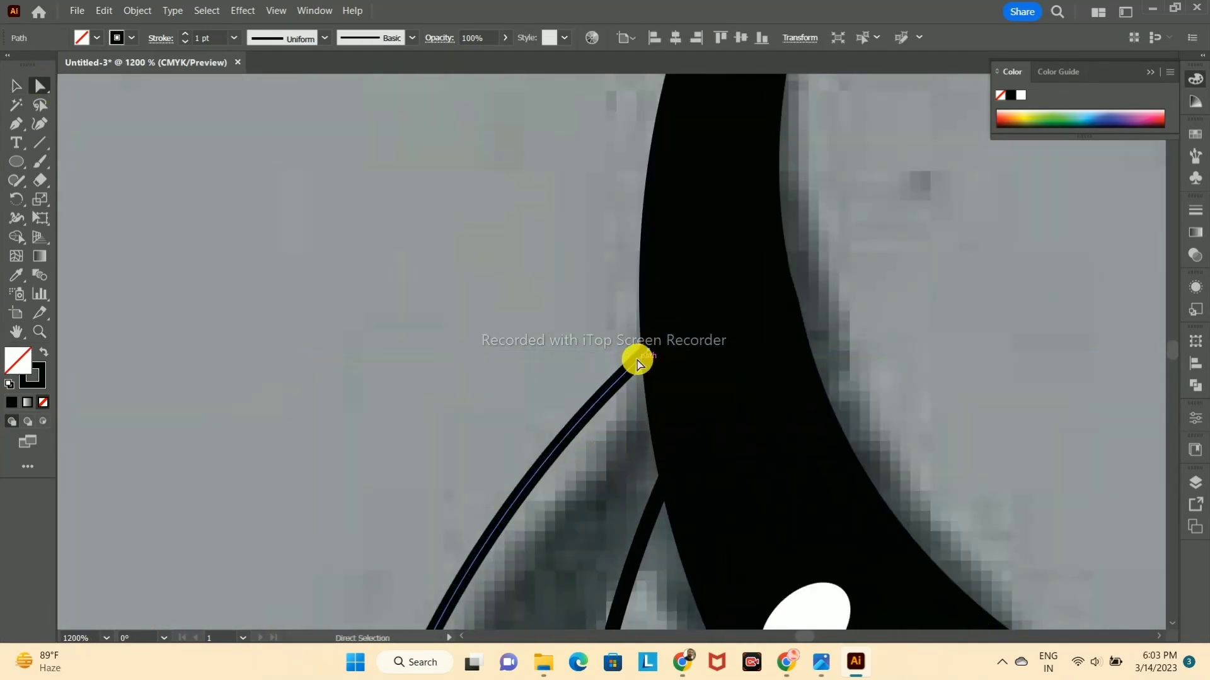
{"action": "left_click", "coordinate": [20, 122]}
{"action": "left_click", "coordinate": [647, 352]}
{"action": "left_click", "coordinate": [664, 477]}
Step: Join the lower necklace band's open ends on the other side with the Pen tool and fill the band with black
{"action": "scroll", "coordinate": [702, 461], "scroll_direction": "down", "scroll_amount": 3}
{"action": "left_click_drag", "start_coordinate": [707, 462], "coordinate": [342, 245]}
{"action": "scroll", "coordinate": [881, 334], "scroll_direction": "up", "scroll_amount": 2}
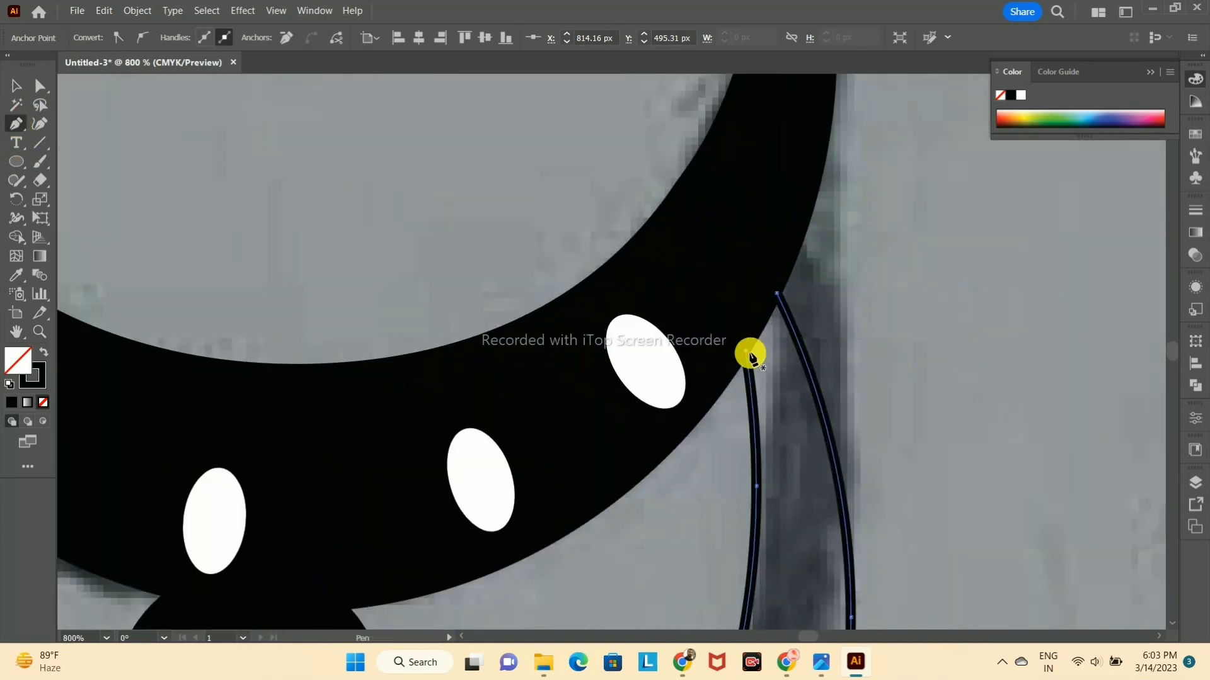
{"action": "left_click", "coordinate": [776, 294]}
{"action": "scroll", "coordinate": [858, 343], "scroll_direction": "down", "scroll_amount": 4}
{"action": "left_click", "coordinate": [12, 403]}
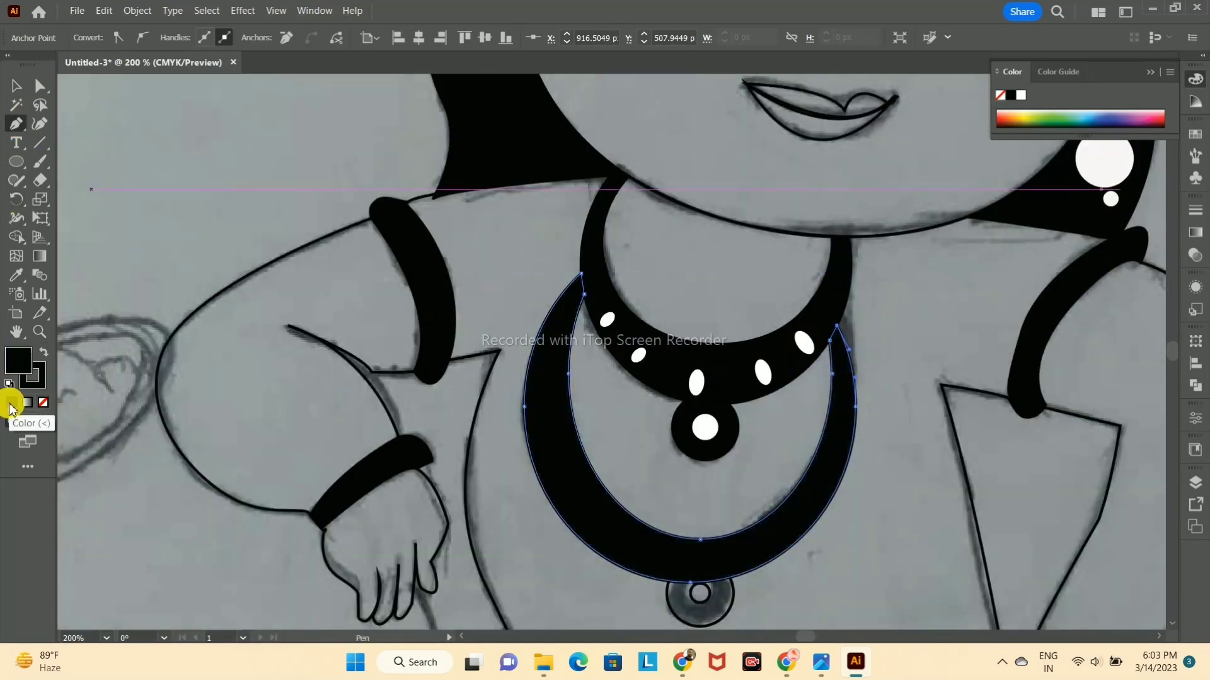
Step: Try to separate the ring of the lower necklace's pendant from its centre circle with the Shape Builder tool
{"action": "left_click", "coordinate": [673, 603]}
{"action": "key", "text": "z"}
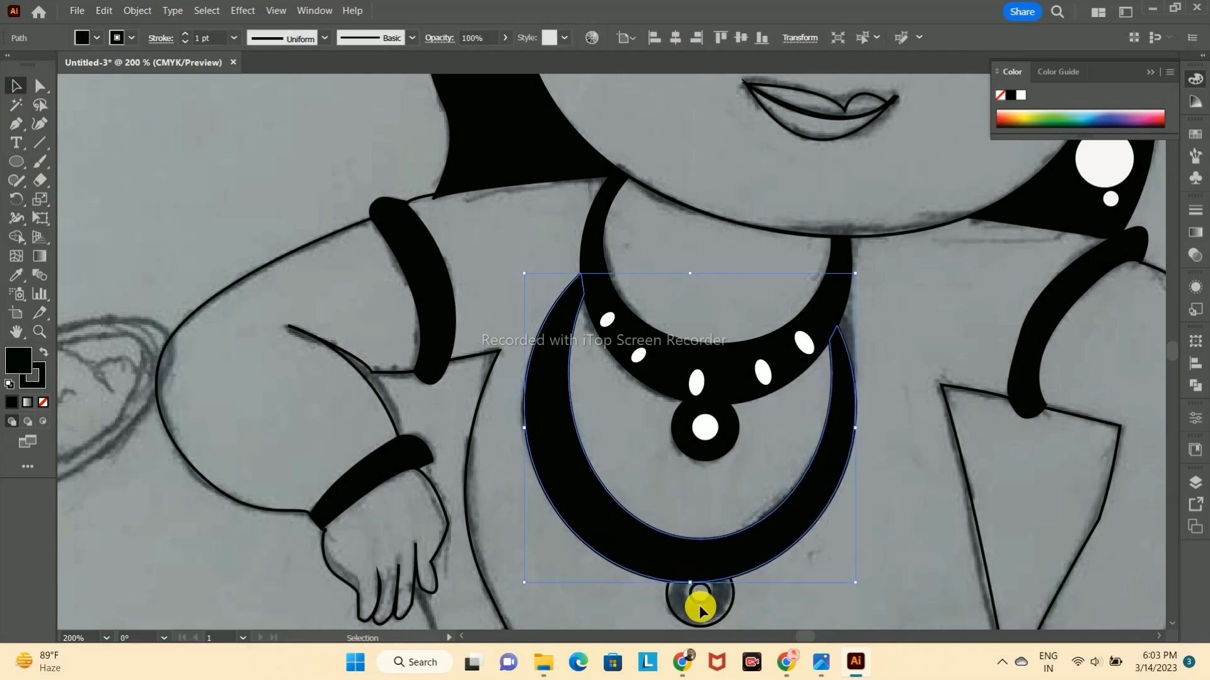
{"action": "left_click", "coordinate": [704, 603], "text": "shift"}
{"action": "left_click", "coordinate": [17, 237]}
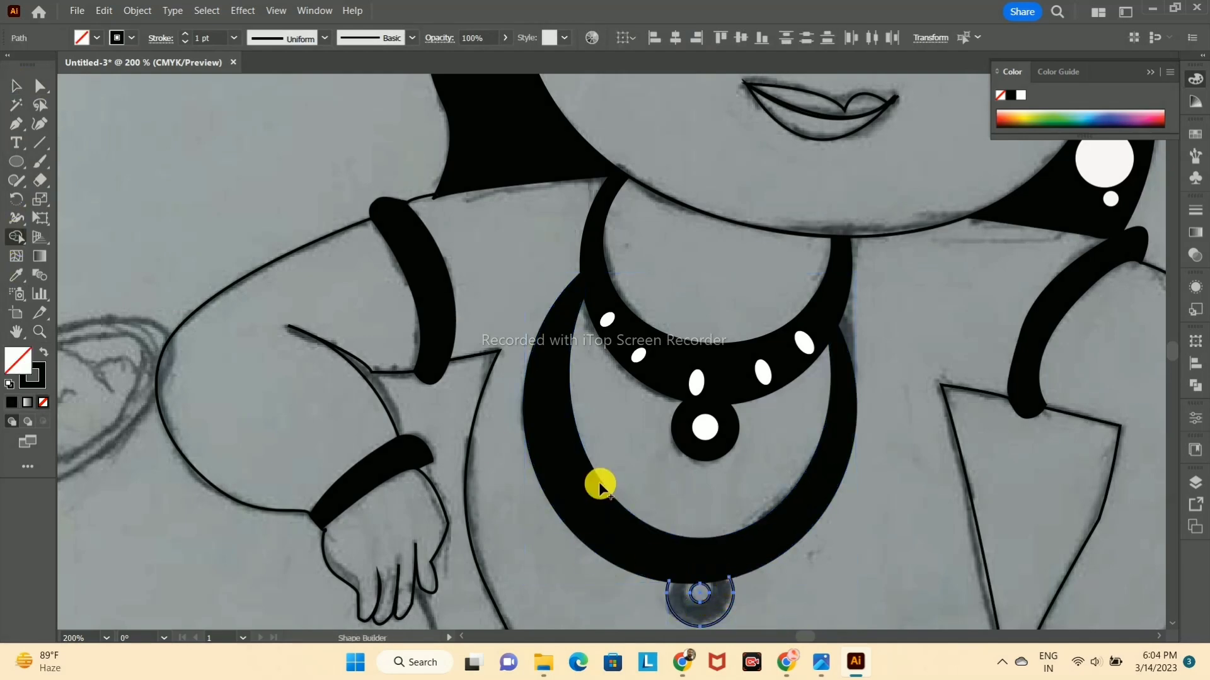
Step: Close the open top of the lower necklace pendant's outer outline with the Pen tool along the band's lower edge
{"action": "left_click", "coordinate": [17, 86]}
{"action": "left_click", "coordinate": [756, 605]}
{"action": "left_click", "coordinate": [732, 595]}
{"action": "left_click", "coordinate": [18, 123]}
{"action": "scroll", "coordinate": [684, 605], "scroll_direction": "up", "scroll_amount": 2}
{"action": "left_click_drag", "start_coordinate": [685, 605], "coordinate": [735, 443]}
{"action": "left_click", "coordinate": [701, 395]}
{"action": "left_click_drag", "start_coordinate": [824, 387], "coordinate": [837, 365]}
Step: Separate the ring of the lower necklace's pendant from its centre circle with the Shape Builder tool
{"action": "left_click", "coordinate": [16, 86]}
{"action": "left_click", "coordinate": [781, 432], "text": "shift"}
{"action": "left_click", "coordinate": [16, 237]}
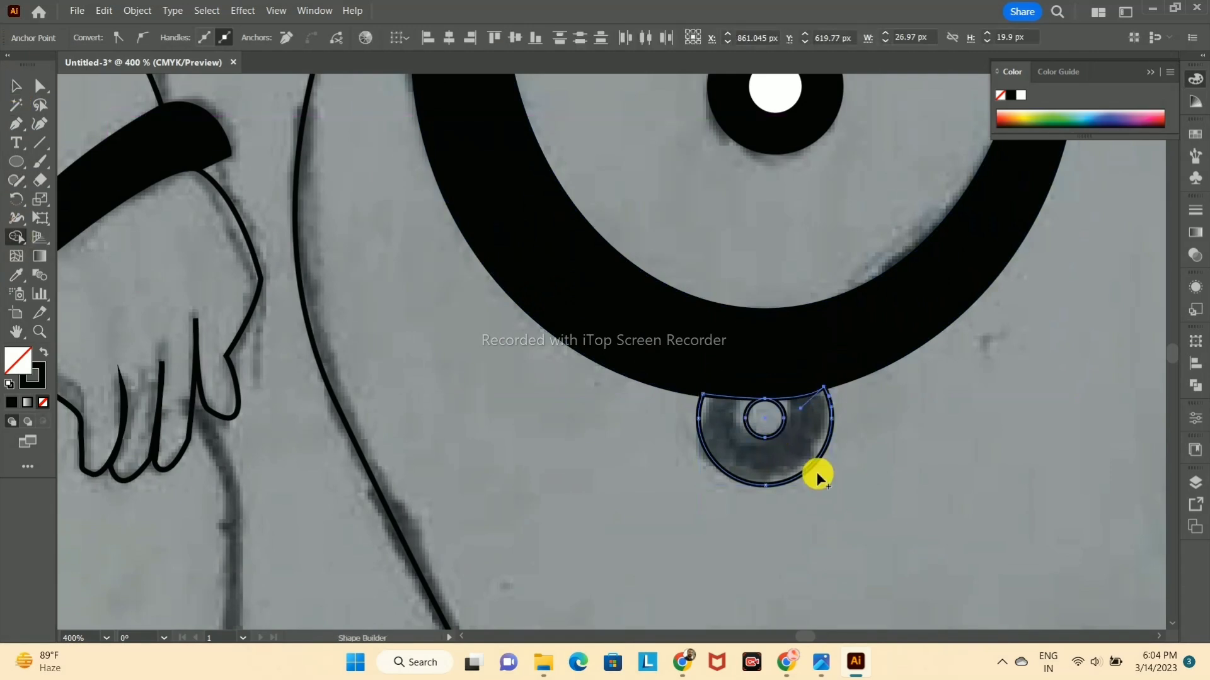
{"action": "left_click", "coordinate": [800, 463]}
Step: Try to fill the whole lower necklace pendant with off-white F9F7F7
{"action": "left_click", "coordinate": [16, 85]}
{"action": "left_click", "coordinate": [12, 402]}
{"action": "double_click", "coordinate": [18, 363]}
{"action": "left_click", "coordinate": [401, 228]}
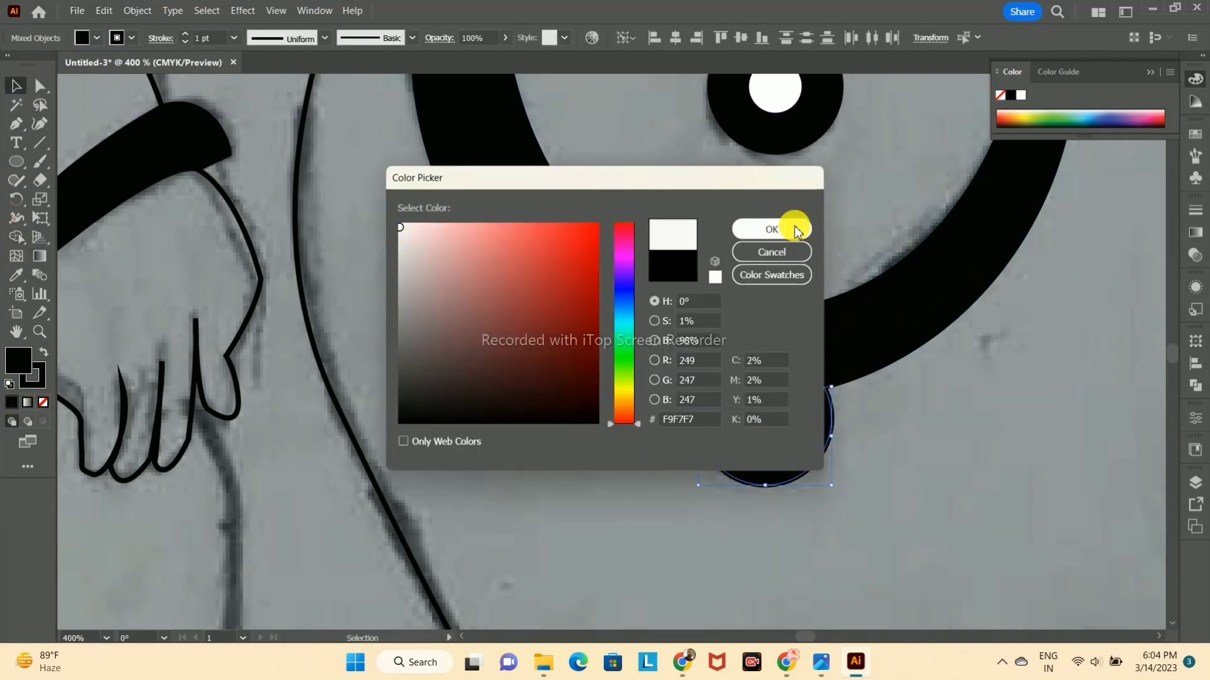
{"action": "left_click", "coordinate": [771, 229]}
{"action": "left_click", "coordinate": [882, 389]}
{"action": "left_click", "coordinate": [779, 433]}
{"action": "double_click", "coordinate": [18, 369]}
{"action": "left_click", "coordinate": [914, 440]}
{"action": "left_click", "coordinate": [803, 448]}
Step: Fill the ring of the lower necklace's pendant with black
{"action": "double_click", "coordinate": [19, 361]}
{"action": "left_click", "coordinate": [399, 420]}
{"action": "left_click", "coordinate": [770, 230]}
{"action": "left_click", "coordinate": [882, 441]}
Step: Fill the centre circle of the lower necklace's pendant with white
{"action": "left_click", "coordinate": [781, 421]}
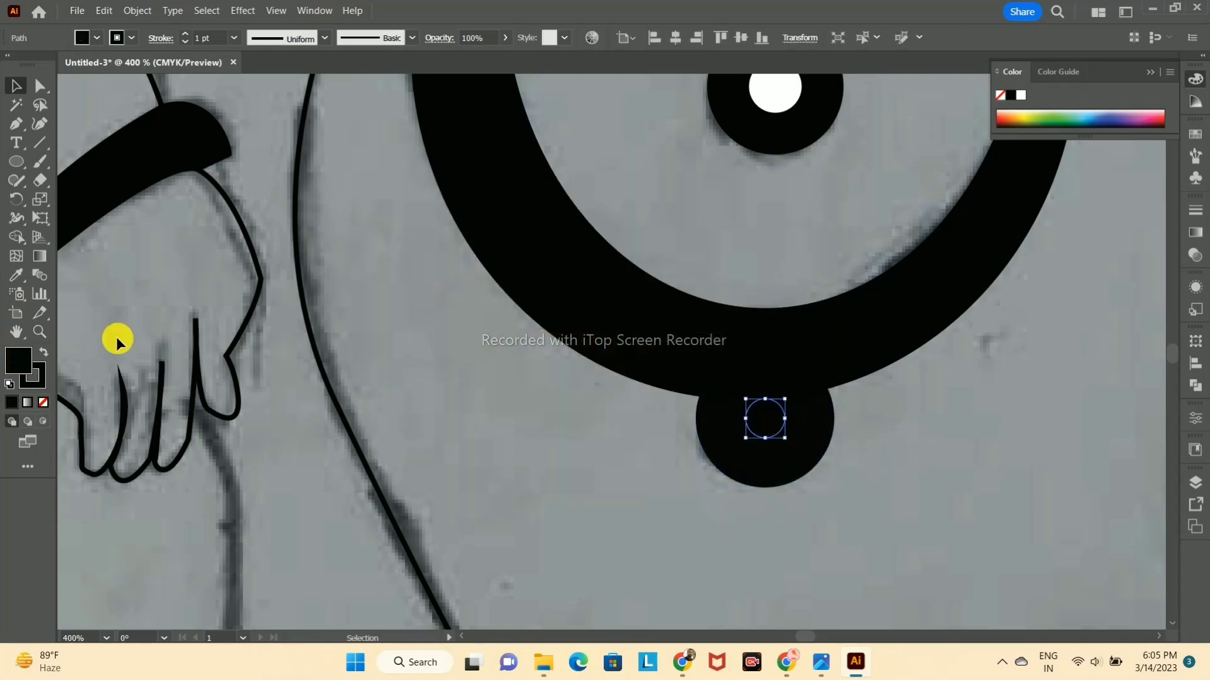
{"action": "double_click", "coordinate": [19, 361]}
{"action": "left_click", "coordinate": [402, 228]}
{"action": "left_click", "coordinate": [772, 229]}
{"action": "left_click", "coordinate": [886, 410]}
{"action": "scroll", "coordinate": [886, 409], "scroll_direction": "down", "scroll_amount": 5}
{"action": "scroll", "coordinate": [1086, 279], "scroll_direction": "down", "scroll_amount": 2}
{"action": "left_click_drag", "start_coordinate": [1086, 279], "coordinate": [767, 310]}
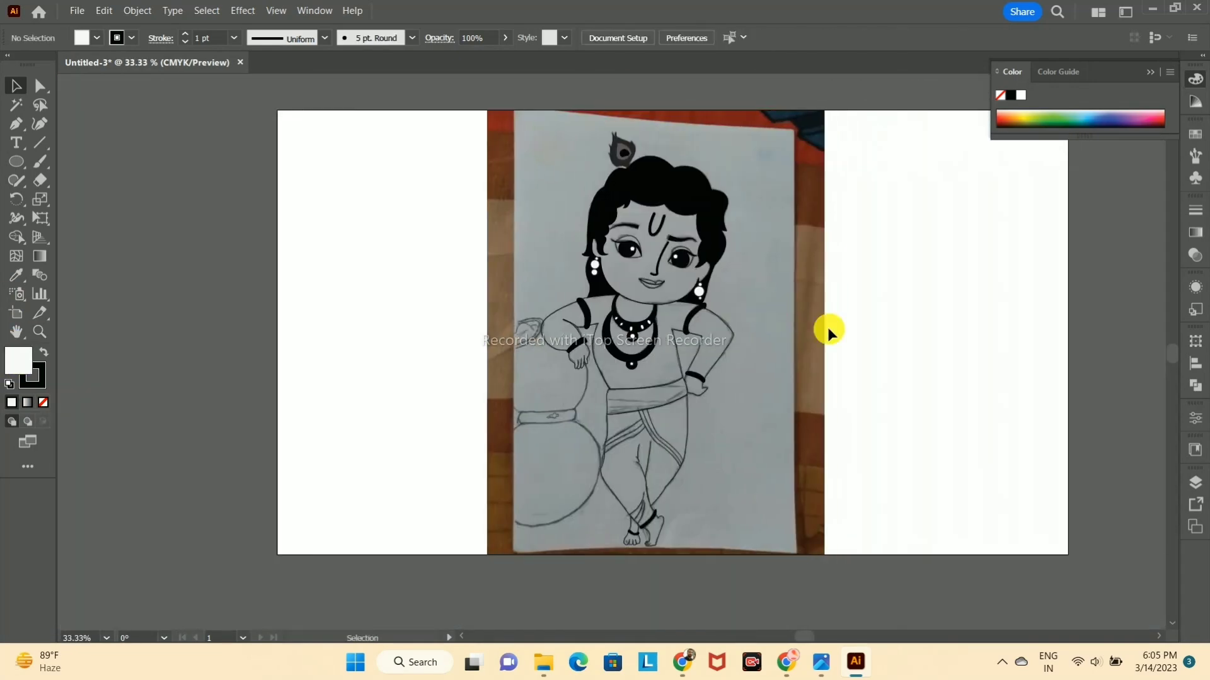
{"action": "left_click_drag", "start_coordinate": [957, 300], "coordinate": [925, 334]}
{"action": "left_click", "coordinate": [1151, 72]}
{"action": "left_click", "coordinate": [462, 371]}
{"action": "left_click_drag", "start_coordinate": [462, 374], "coordinate": [17, 384]}
{"action": "left_click", "coordinate": [856, 310]}
{"action": "scroll", "coordinate": [856, 310], "scroll_direction": "up", "scroll_amount": 1}
{"action": "scroll", "coordinate": [855, 310], "scroll_direction": "down", "scroll_amount": 1}
{"action": "scroll", "coordinate": [630, 378], "scroll_direction": "up", "scroll_amount": 4}
{"action": "scroll", "coordinate": [496, 370], "scroll_direction": "down", "scroll_amount": 2}
Step: Trace the upper body of the pot with the Pen tool as a closed curve running past the hand, collar and elbow
{"action": "left_click_drag", "start_coordinate": [466, 375], "coordinate": [922, 401]}
{"action": "left_click", "coordinate": [880, 435]}
{"action": "left_click_drag", "start_coordinate": [860, 526], "coordinate": [823, 555]}
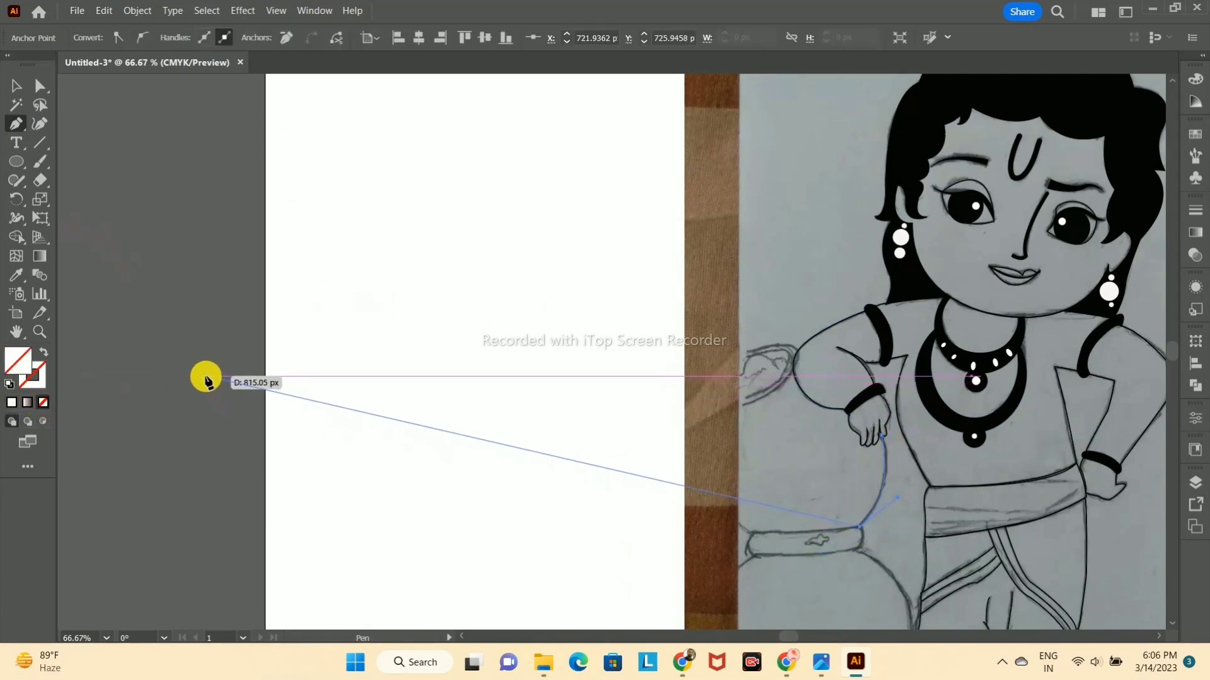
{"action": "left_click", "coordinate": [738, 526]}
{"action": "left_click_drag", "start_coordinate": [736, 409], "coordinate": [779, 382]}
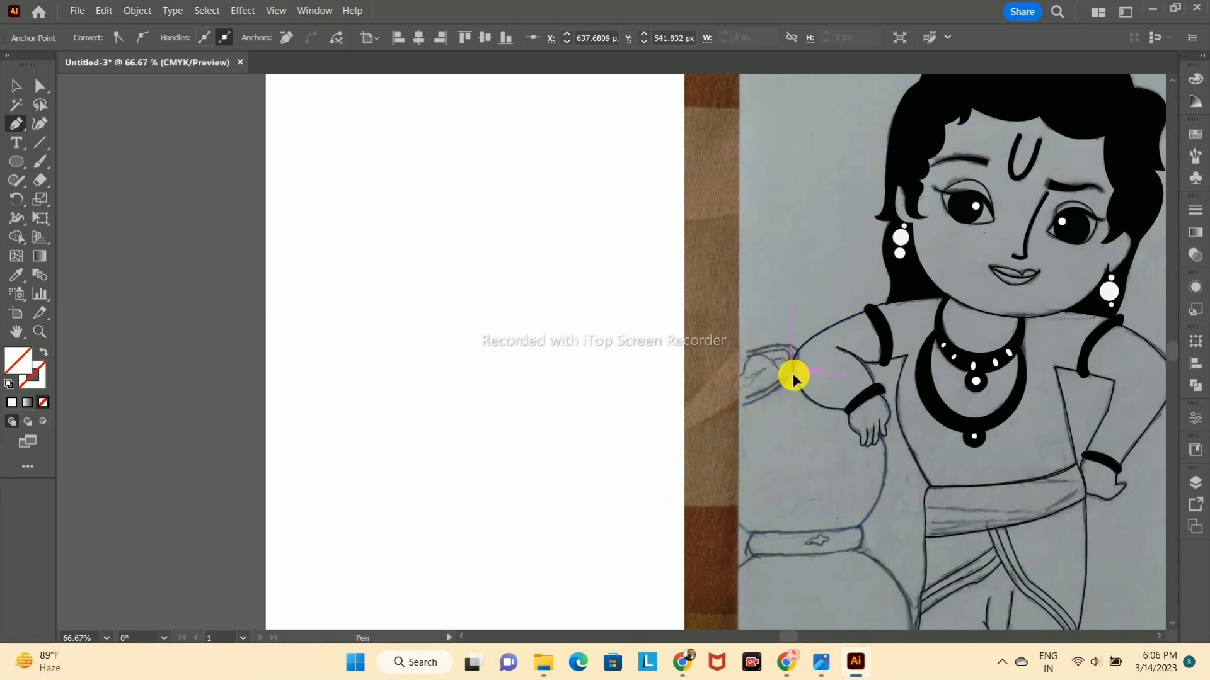
{"action": "left_click_drag", "start_coordinate": [670, 386], "coordinate": [670, 382]}
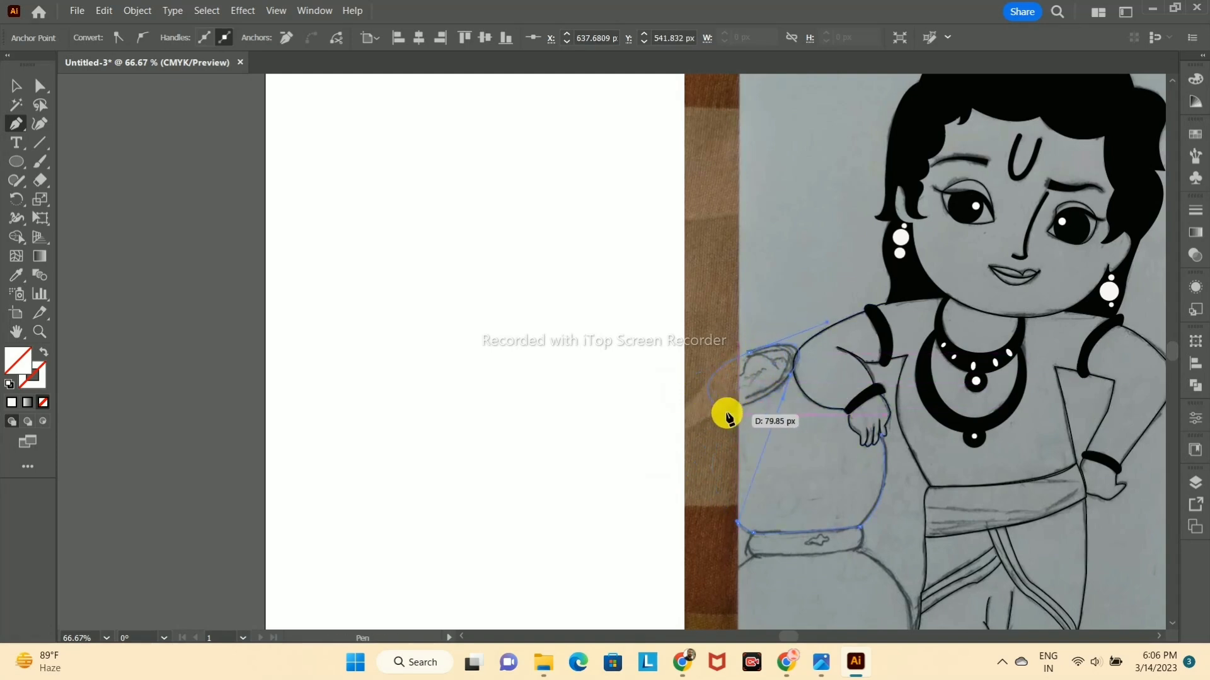
{"action": "left_click", "coordinate": [728, 416]}
{"action": "left_click", "coordinate": [794, 376]}
{"action": "left_click_drag", "start_coordinate": [882, 436], "coordinate": [892, 468]}
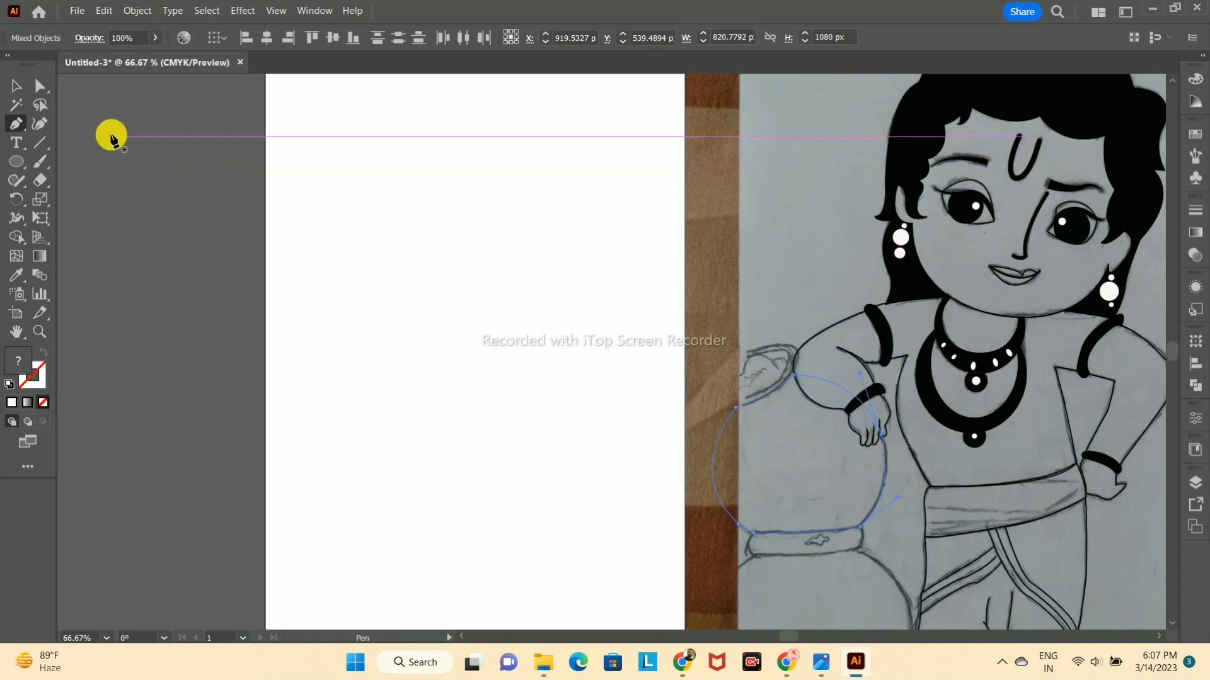
Step: Give the pot body's outline a black stroke
{"action": "left_click", "coordinate": [14, 86]}
{"action": "left_click", "coordinate": [822, 335]}
{"action": "left_click", "coordinate": [881, 502]}
{"action": "left_click", "coordinate": [34, 380]}
{"action": "left_click", "coordinate": [14, 402]}
{"action": "double_click", "coordinate": [37, 376]}
{"action": "left_click_drag", "start_coordinate": [459, 281], "coordinate": [399, 423]}
{"action": "left_click", "coordinate": [771, 230]}
{"action": "left_click", "coordinate": [12, 83]}
{"action": "left_click", "coordinate": [521, 179]}
Step: Remove the part of the pot outline that crosses the arm with the Shape Builder tool
{"action": "left_click", "coordinate": [715, 441]}
{"action": "left_click", "coordinate": [815, 338]}
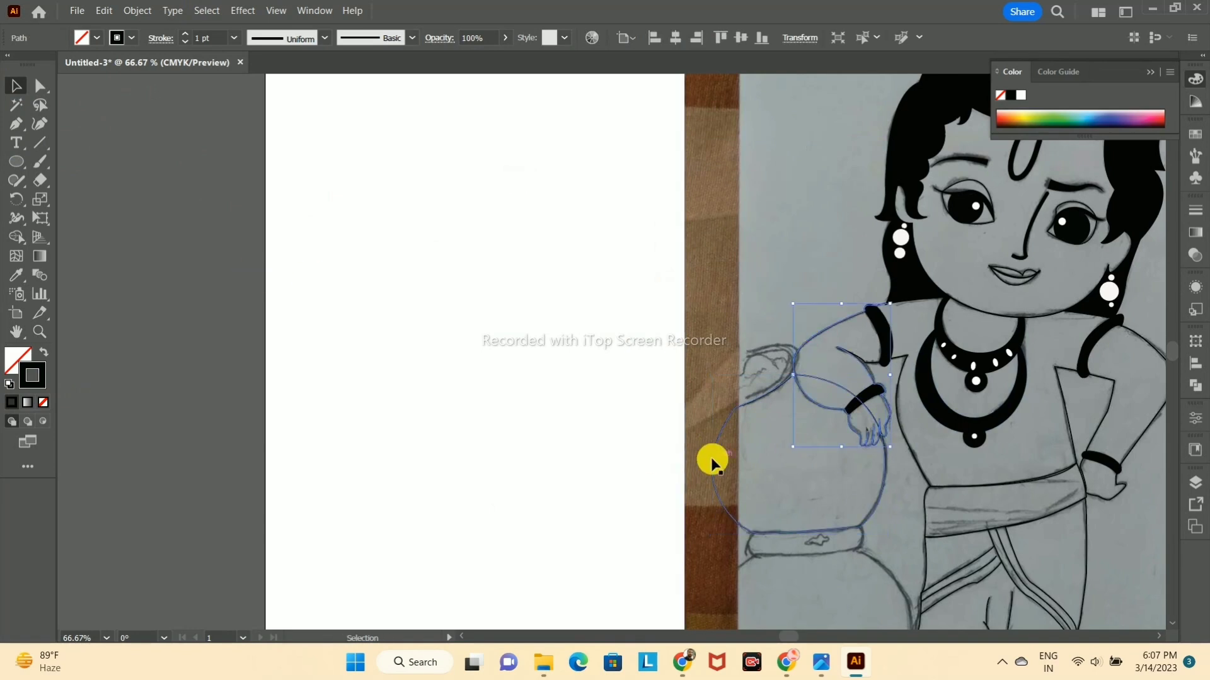
{"action": "left_click", "coordinate": [712, 462], "text": "shift"}
{"action": "key", "text": "shift+m"}
{"action": "left_click", "coordinate": [836, 383], "text": "alt"}
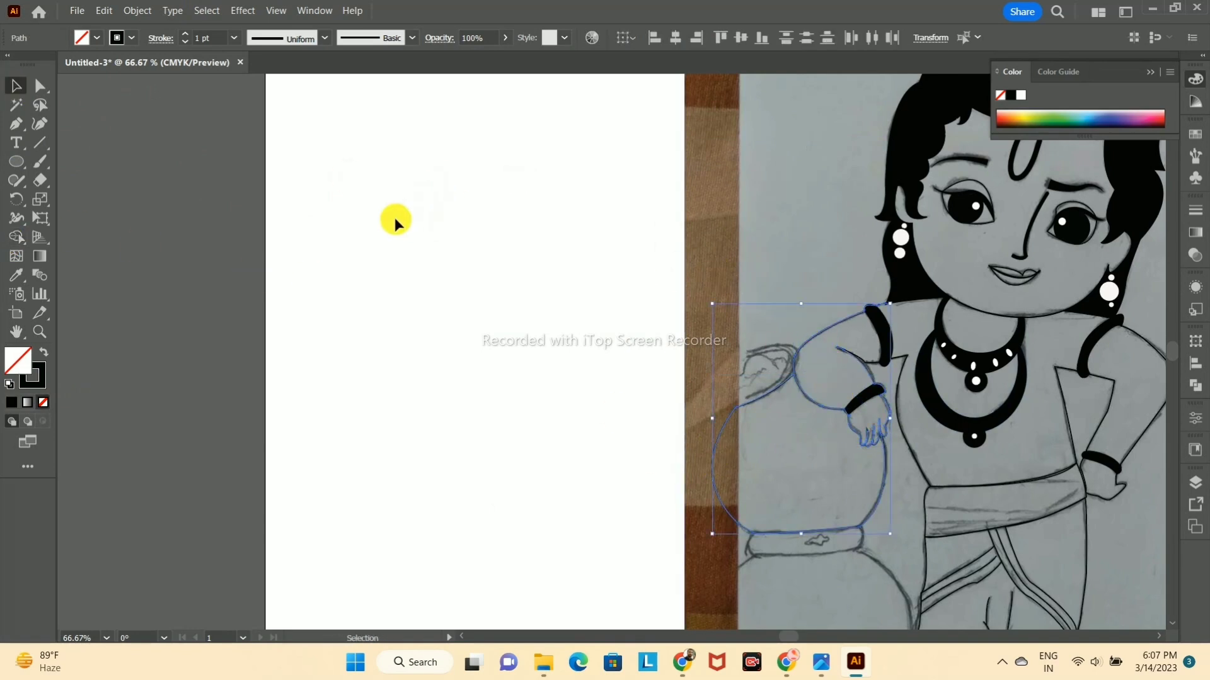
Step: Draw an ellipse over the pot's mouth and tilt it to match the sketched rim
{"action": "key", "text": "l"}
{"action": "mouse_move", "coordinate": [703, 363]}
{"action": "left_mouse_down"}
{"action": "mouse_move", "coordinate": [788, 403]}
{"action": "mouse_move", "coordinate": [816, 379]}
{"action": "left_mouse_up"}
{"action": "left_click", "coordinate": [20, 88]}
{"action": "mouse_move", "coordinate": [745, 382]}
{"action": "left_mouse_down"}
{"action": "mouse_move", "coordinate": [758, 376]}
{"action": "mouse_move", "coordinate": [712, 399]}
{"action": "left_mouse_up"}
{"action": "key", "text": "ctrl+z"}
{"action": "left_click", "coordinate": [710, 385]}
Step: Fit a smaller tilted ellipse, about 100 px by 43 px, inside the pot's rim ellipse
{"action": "mouse_move", "coordinate": [795, 355]}
{"action": "left_mouse_down"}
{"action": "mouse_move", "coordinate": [803, 346]}
{"action": "mouse_move", "coordinate": [747, 352]}
{"action": "mouse_move", "coordinate": [813, 362]}
{"action": "mouse_move", "coordinate": [804, 369]}
{"action": "left_mouse_up"}
{"action": "left_click", "coordinate": [791, 328]}
{"action": "left_click", "coordinate": [749, 371]}
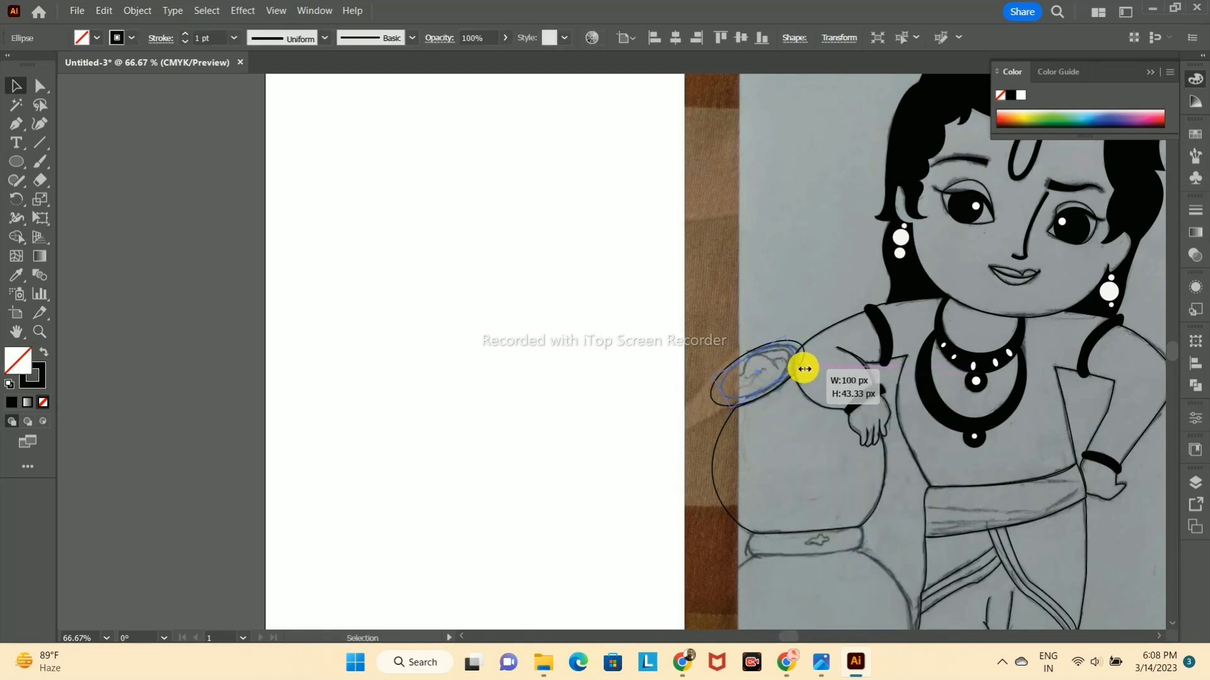
{"action": "left_click", "coordinate": [836, 263]}
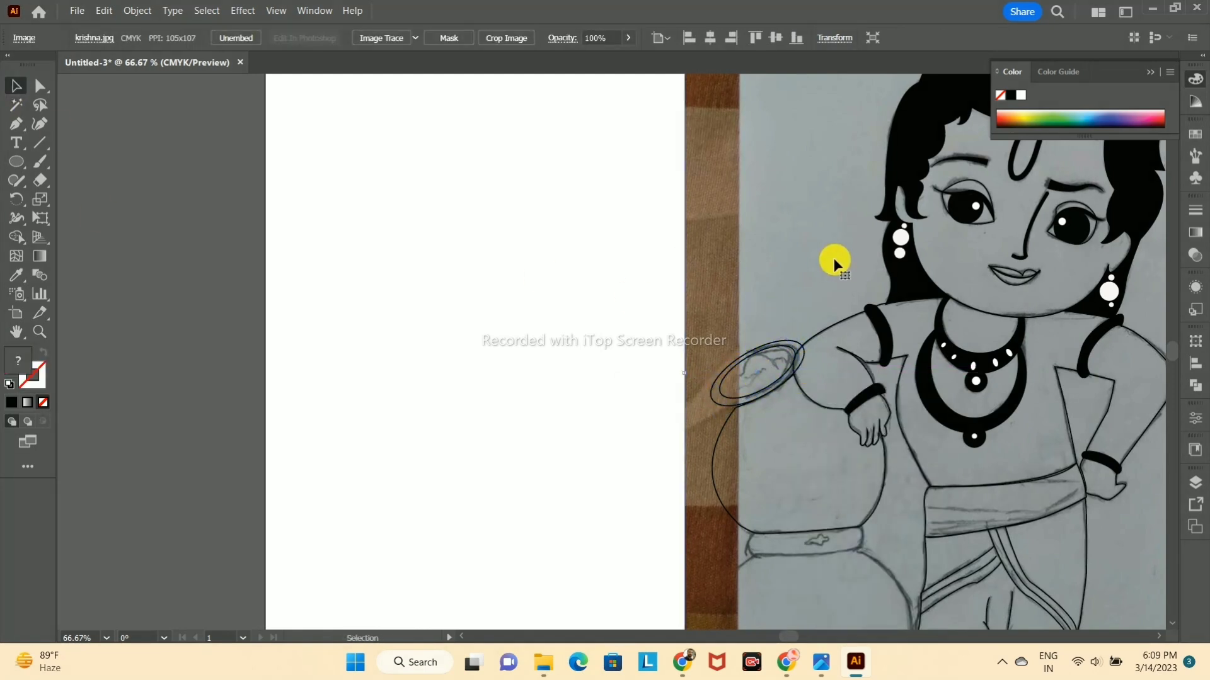
Step: Trim the outer rim ellipse where it overlaps the arm with the Shape Builder tool
{"action": "scroll", "coordinate": [833, 261], "scroll_direction": "down", "scroll_amount": 2}
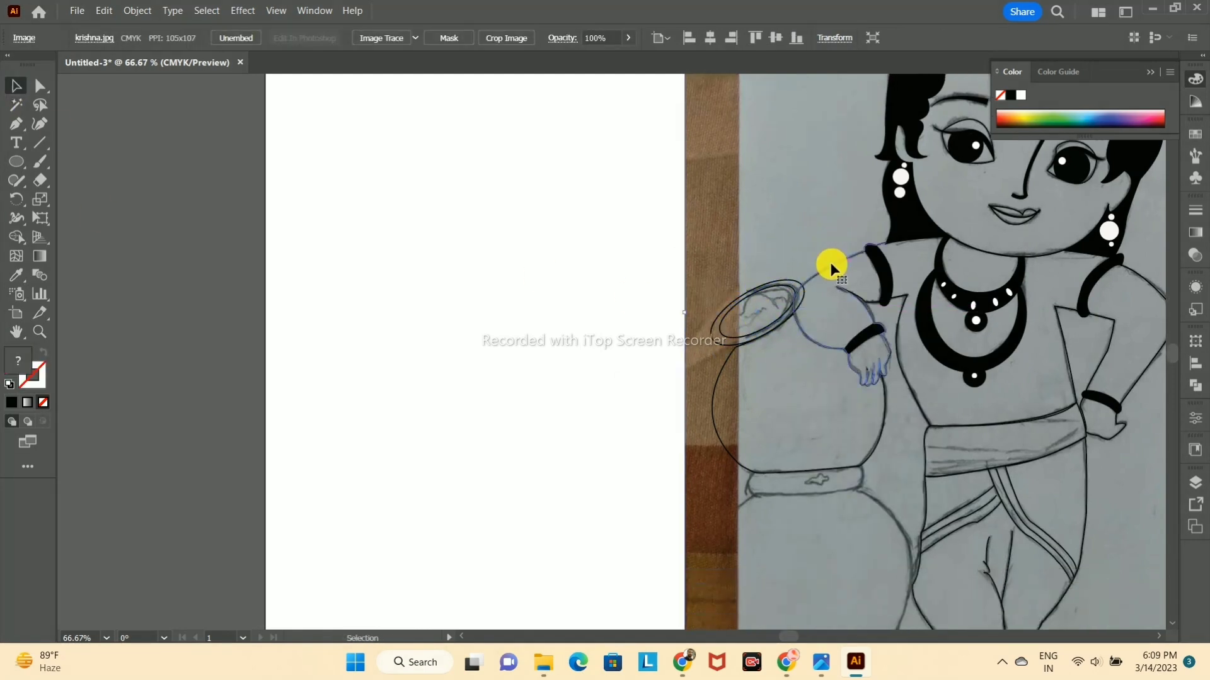
{"action": "left_click", "coordinate": [737, 284]}
{"action": "left_click", "coordinate": [802, 293], "text": "alt"}
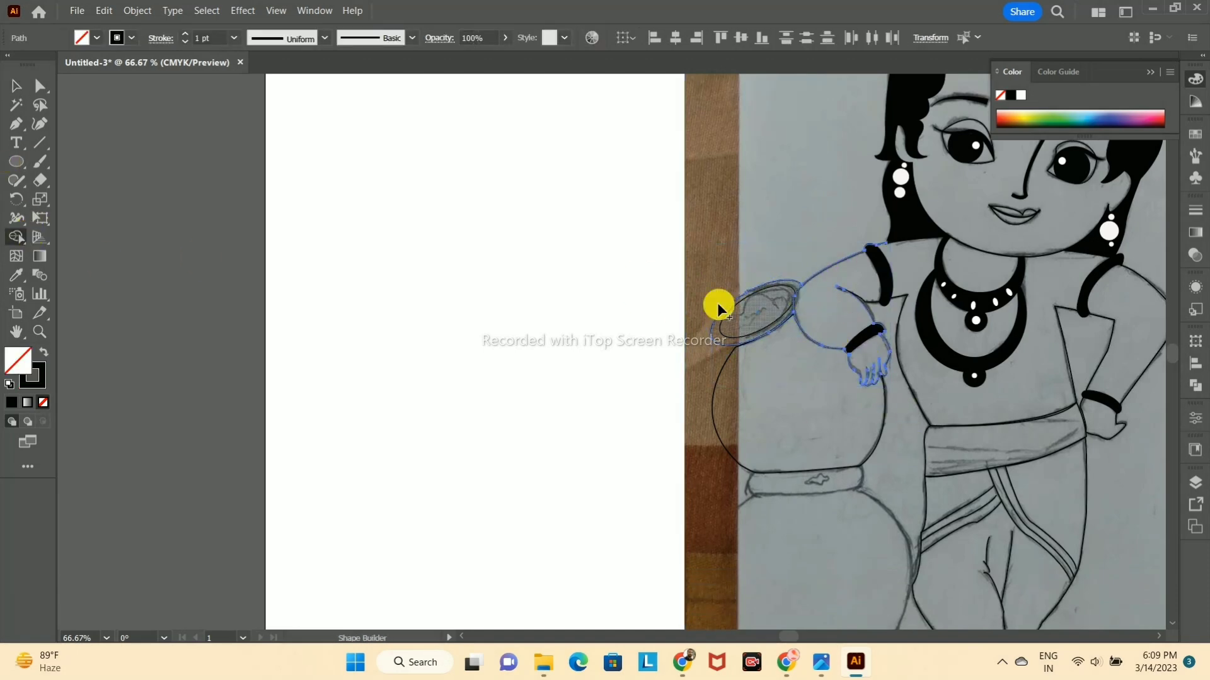
{"action": "key", "text": "v"}
{"action": "left_click", "coordinate": [749, 195]}
Step: Trace the pot's narrow collar band below its upper body as a closed shape with the Pen tool
{"action": "scroll", "coordinate": [779, 361], "scroll_direction": "down", "scroll_amount": 2}
{"action": "scroll", "coordinate": [779, 361], "scroll_direction": "up", "scroll_amount": 1}
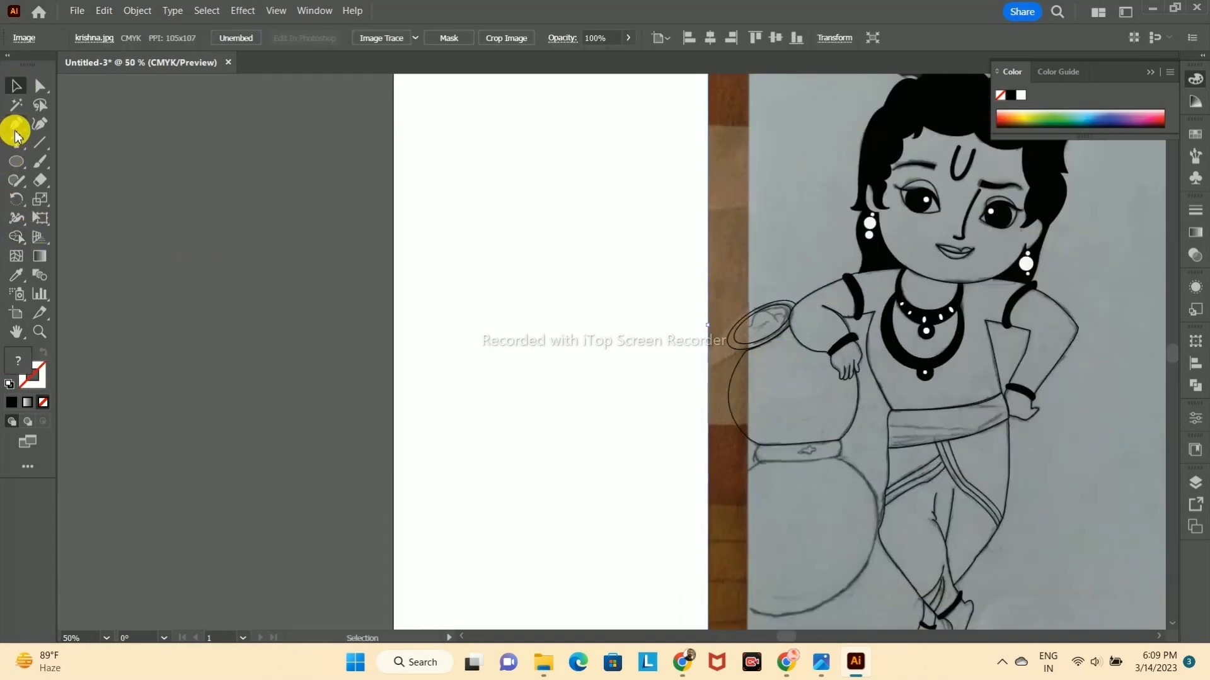
{"action": "left_click", "coordinate": [758, 448]}
{"action": "left_click", "coordinate": [840, 438]}
{"action": "left_click", "coordinate": [840, 465]}
{"action": "scroll", "coordinate": [840, 464], "scroll_direction": "up", "scroll_amount": 2}
{"action": "left_click", "coordinate": [680, 465]}
{"action": "scroll", "coordinate": [685, 499], "scroll_direction": "down", "scroll_amount": 2}
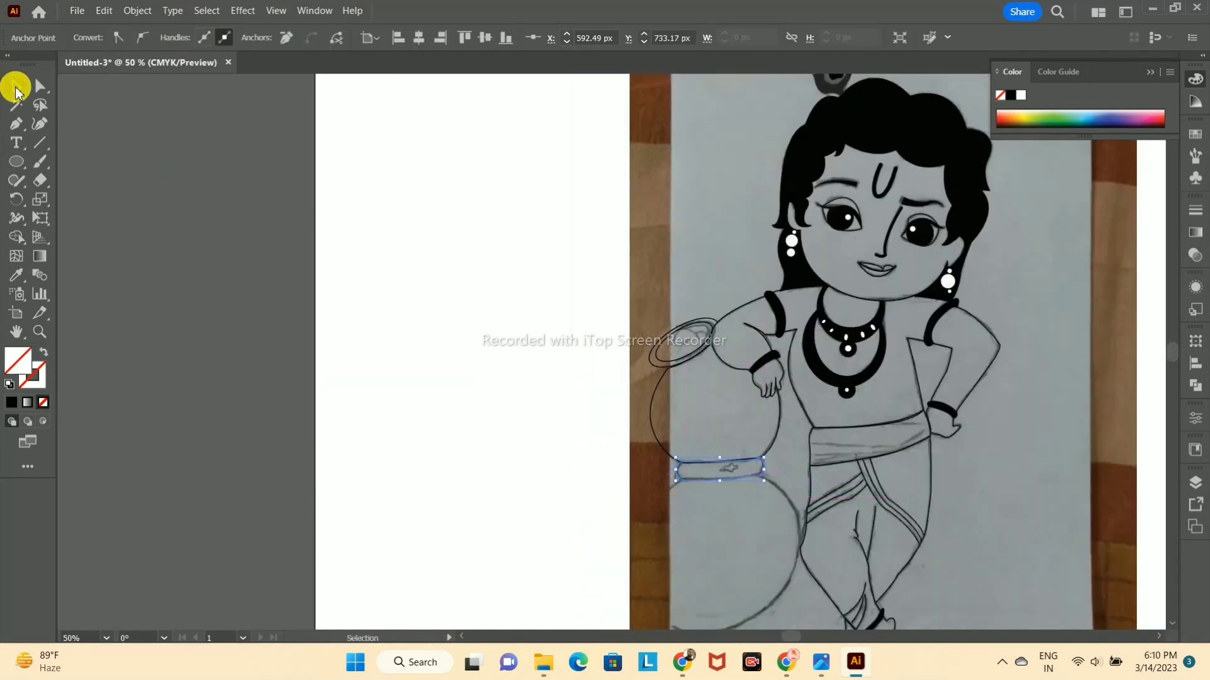
Step: Apply a black stroke to the narrow collar band between the two pots
{"action": "left_click", "coordinate": [16, 86]}
{"action": "left_click", "coordinate": [274, 184]}
{"action": "left_click", "coordinate": [16, 124]}
{"action": "scroll", "coordinate": [754, 473], "scroll_direction": "up", "scroll_amount": 2}
{"action": "left_click", "coordinate": [15, 85]}
{"action": "left_click", "coordinate": [753, 480]}
{"action": "left_click", "coordinate": [34, 378]}
{"action": "left_click", "coordinate": [11, 403]}
{"action": "left_click", "coordinate": [500, 428]}
Step: Trace the large round body of the lower pot as a closed path beneath the collar with the Pen tool
{"action": "scroll", "coordinate": [501, 427], "scroll_direction": "down", "scroll_amount": 1}
{"action": "left_click_drag", "start_coordinate": [655, 506], "coordinate": [573, 347]}
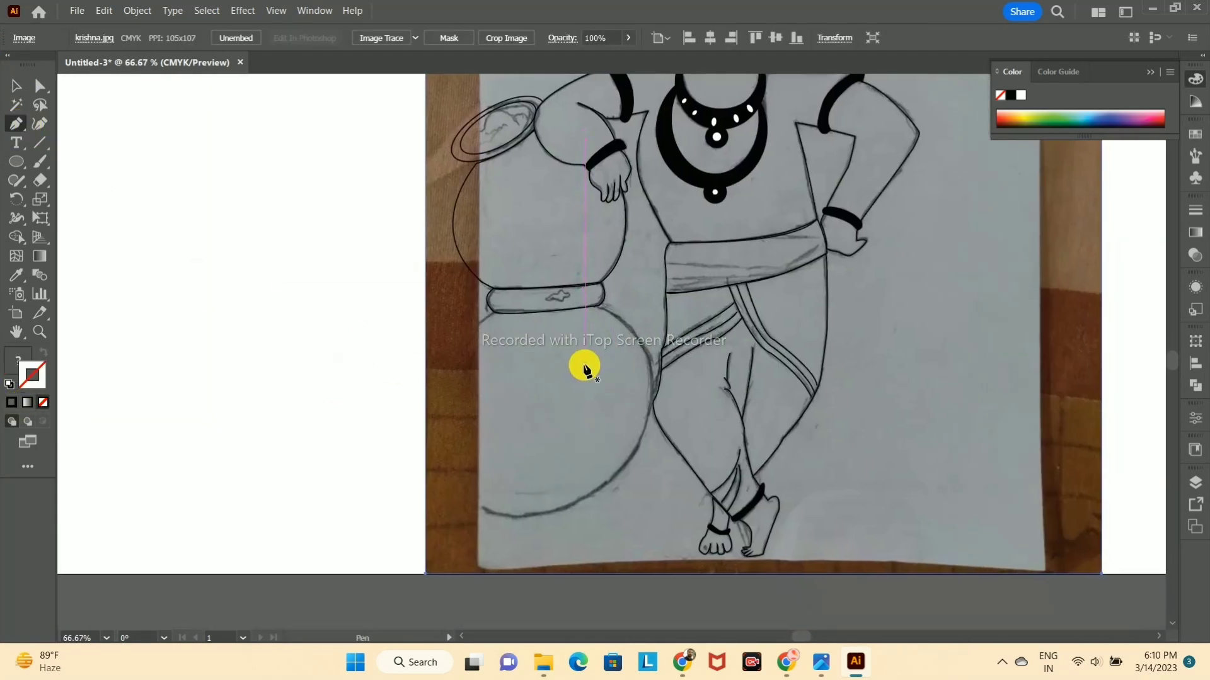
{"action": "left_click", "coordinate": [599, 305]}
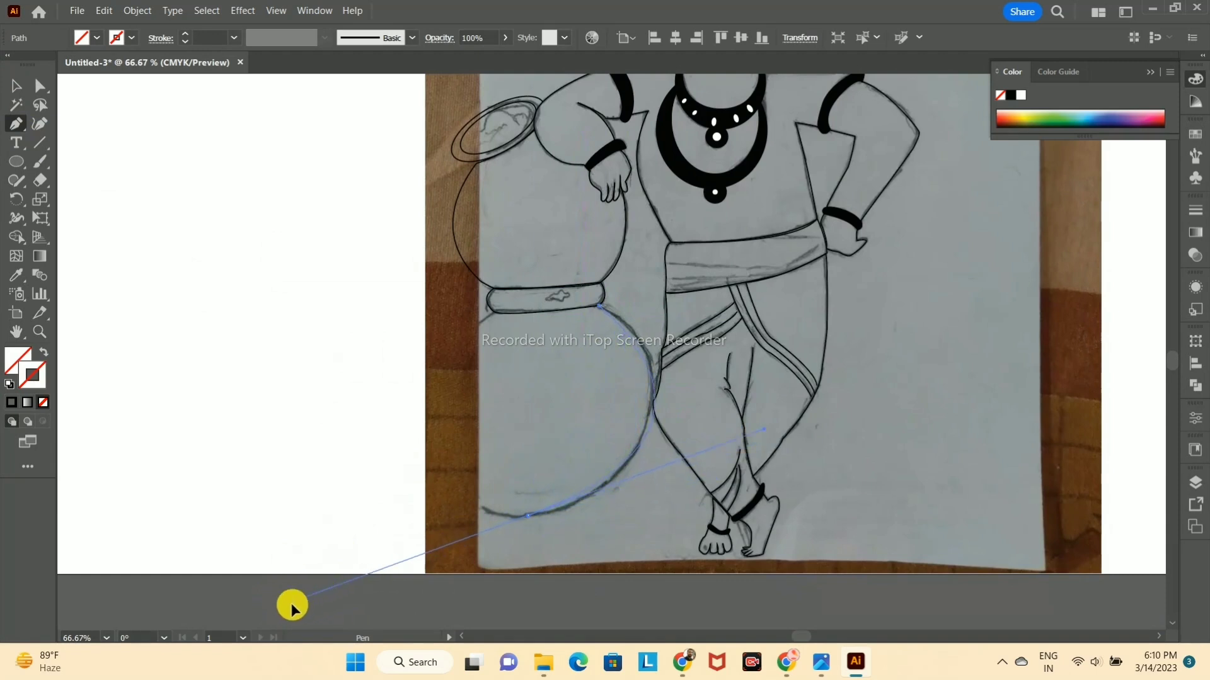
{"action": "left_click_drag", "start_coordinate": [316, 580], "coordinate": [319, 539]}
{"action": "key", "text": "ctrl+z"}
{"action": "left_click_drag", "start_coordinate": [622, 508], "coordinate": [622, 508]}
{"action": "left_click", "coordinate": [409, 423]}
{"action": "left_click_drag", "start_coordinate": [634, 289], "coordinate": [634, 290]}
{"action": "key", "text": "ctrl+z"}
{"action": "left_click_drag", "start_coordinate": [439, 340], "coordinate": [511, 324]}
{"action": "left_click", "coordinate": [439, 341]}
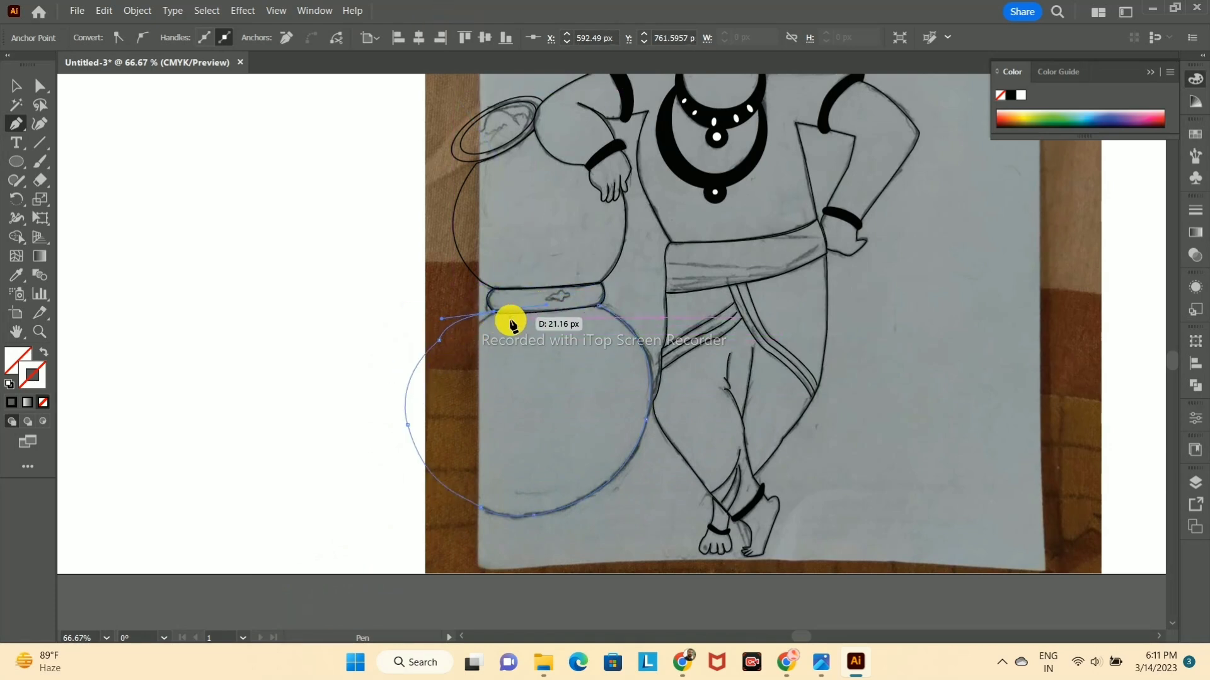
{"action": "left_click", "coordinate": [494, 313]}
{"action": "left_click", "coordinate": [599, 307]}
Step: Give the lower pot's outline a black stroke and deselect it
{"action": "left_click", "coordinate": [1011, 95]}
{"action": "left_click", "coordinate": [16, 86]}
{"action": "left_click", "coordinate": [265, 362]}
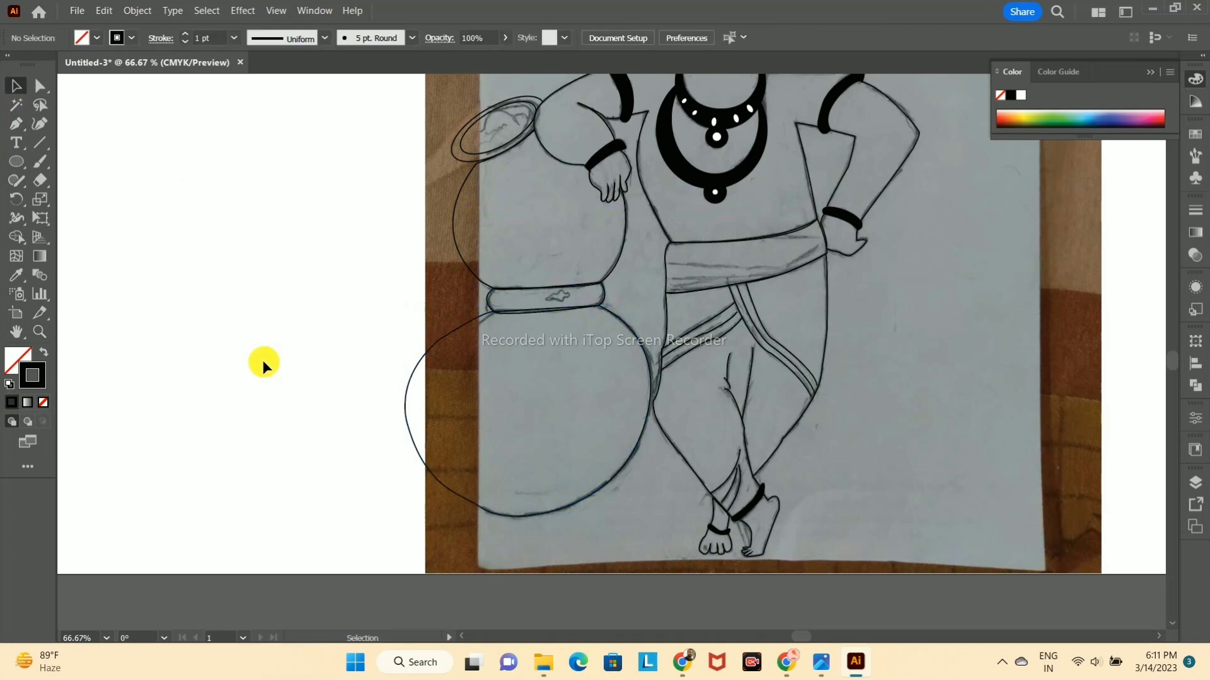
Step: Smooth the outer curve of the lower pot away from the figure by shifting its anchor points with the Curvature tool
{"action": "left_click", "coordinate": [39, 124]}
{"action": "left_click", "coordinate": [405, 397]}
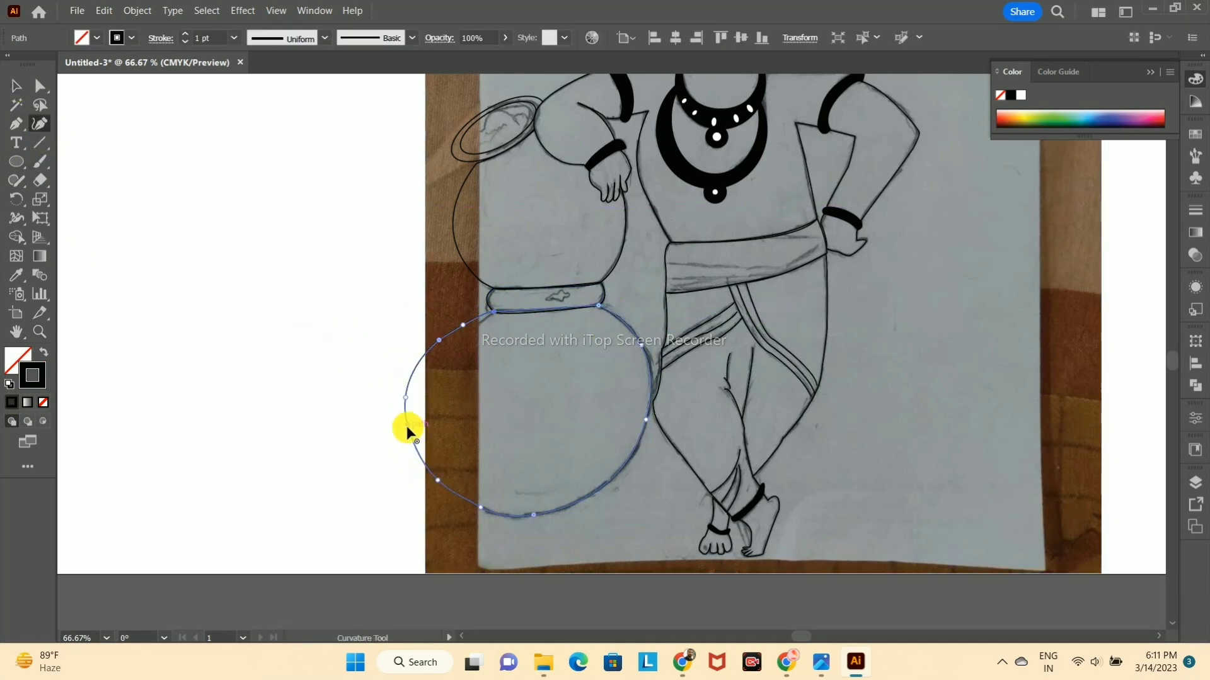
{"action": "left_click_drag", "start_coordinate": [438, 480], "coordinate": [448, 490]}
{"action": "left_click_drag", "start_coordinate": [407, 424], "coordinate": [415, 428]}
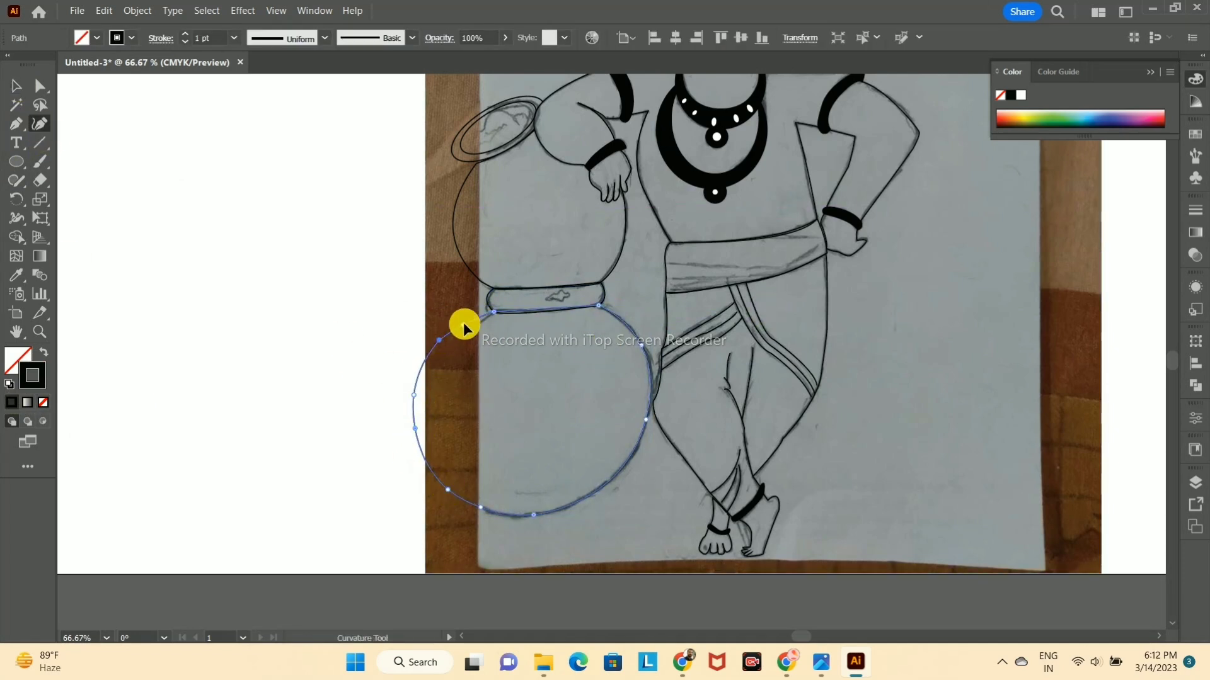
{"action": "left_click_drag", "start_coordinate": [439, 340], "coordinate": [434, 338]}
{"action": "left_click", "coordinate": [16, 85]}
Step: Delete the krishna.jpg sketch photo from behind the traced outlines
{"action": "left_click", "coordinate": [683, 381]}
{"action": "scroll", "coordinate": [683, 380], "scroll_direction": "up", "scroll_amount": 1}
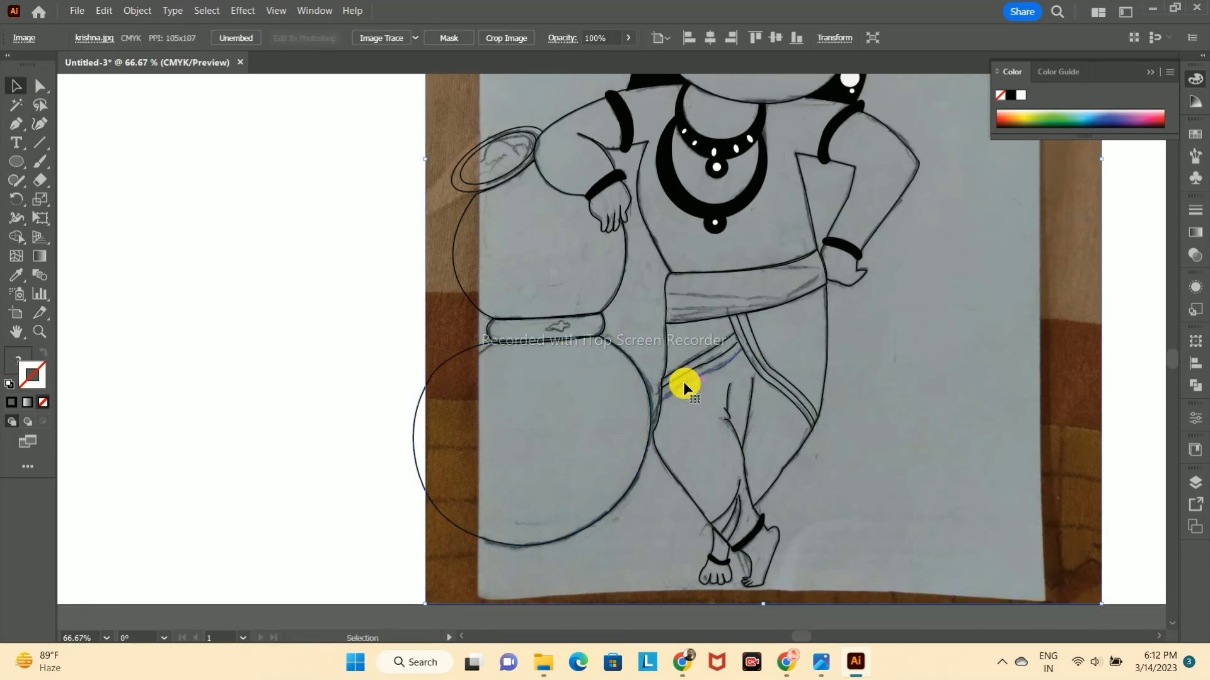
{"action": "scroll", "coordinate": [498, 419], "scroll_direction": "down", "scroll_amount": 3}
{"action": "left_click_drag", "start_coordinate": [708, 308], "coordinate": [347, 351]}
{"action": "key", "text": "ctrl+z"}
{"action": "scroll", "coordinate": [680, 309], "scroll_direction": "up", "scroll_amount": 3}
{"action": "scroll", "coordinate": [898, 506], "scroll_direction": "down", "scroll_amount": 3}
{"action": "scroll", "coordinate": [867, 509], "scroll_direction": "up", "scroll_amount": 1}
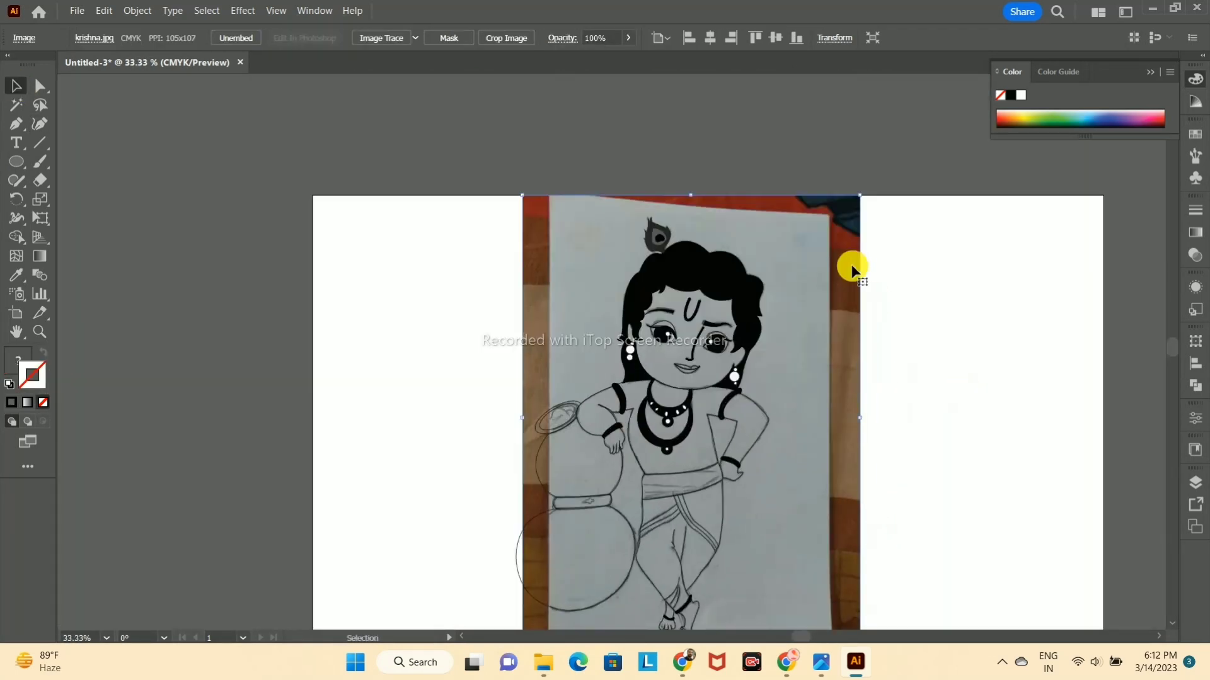
{"action": "scroll", "coordinate": [836, 280], "scroll_direction": "down", "scroll_amount": 1}
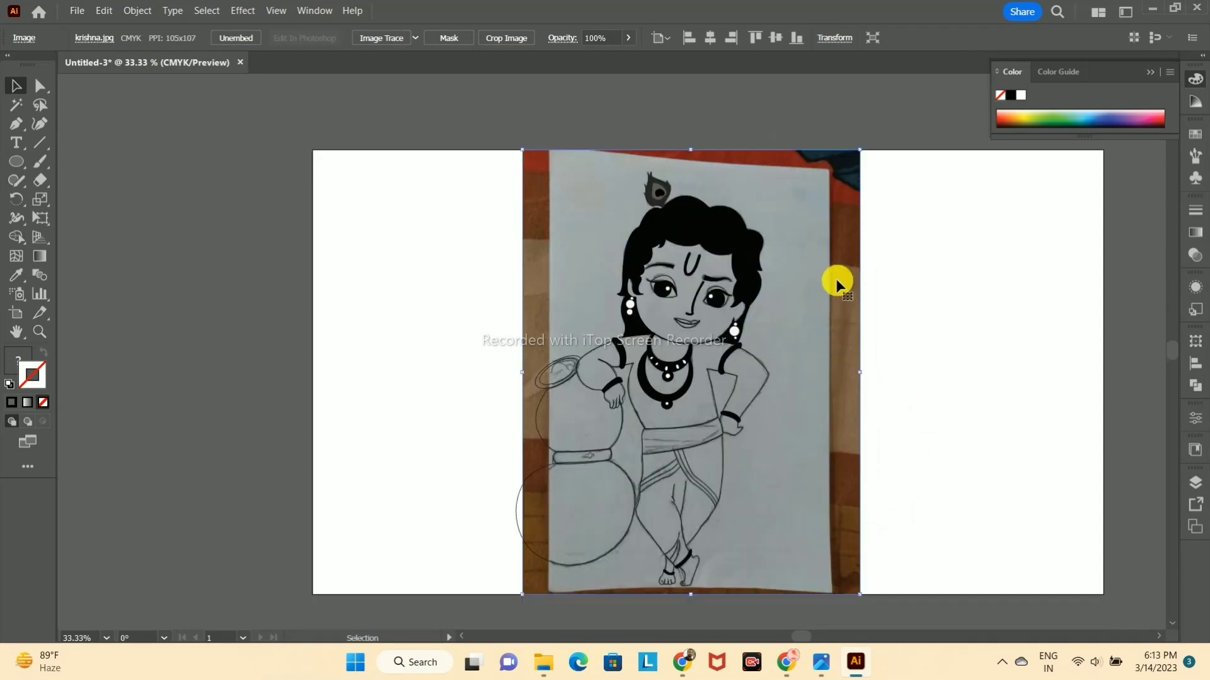
{"action": "key", "text": "Delete"}
Step: Draw a rectangle covering the whole artboard and give it a black stroke
{"action": "scroll", "coordinate": [837, 281], "scroll_direction": "up", "scroll_amount": 1}
{"action": "scroll", "coordinate": [836, 279], "scroll_direction": "left", "scroll_amount": 1}
{"action": "scroll", "coordinate": [875, 318], "scroll_direction": "down", "scroll_amount": 1}
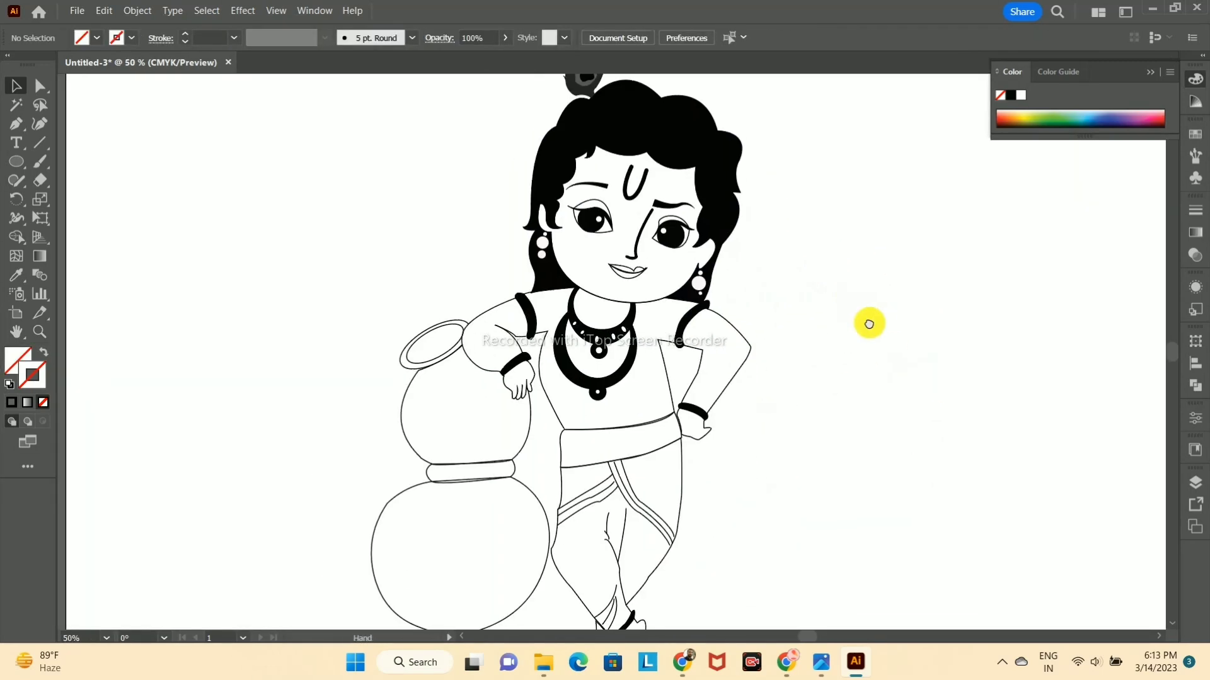
{"action": "scroll", "coordinate": [826, 320], "scroll_direction": "down", "scroll_amount": 1}
{"action": "scroll", "coordinate": [826, 321], "scroll_direction": "right", "scroll_amount": 1}
{"action": "left_click_drag", "start_coordinate": [18, 164], "coordinate": [74, 159]}
{"action": "left_click_drag", "start_coordinate": [254, 120], "coordinate": [406, 212]}
{"action": "key", "text": "ctrl+z"}
{"action": "left_click_drag", "start_coordinate": [257, 124], "coordinate": [1046, 564]}
{"action": "left_click", "coordinate": [16, 85]}
{"action": "left_click", "coordinate": [12, 402]}
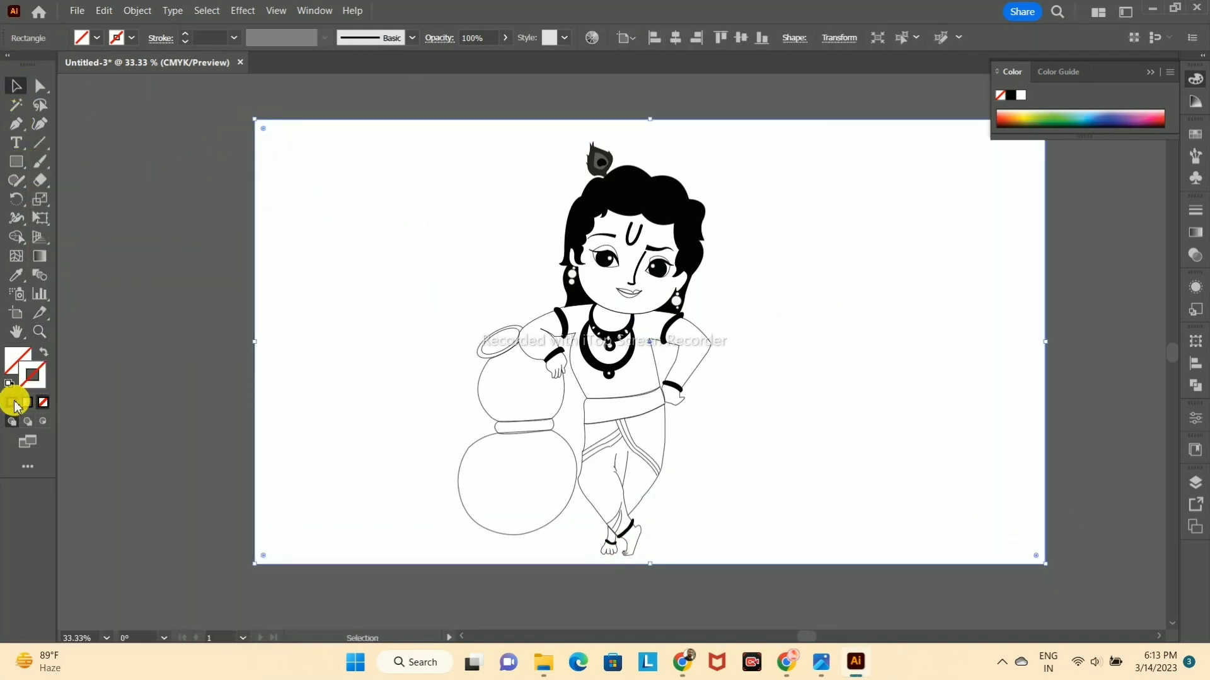
{"action": "left_click", "coordinate": [340, 124]}
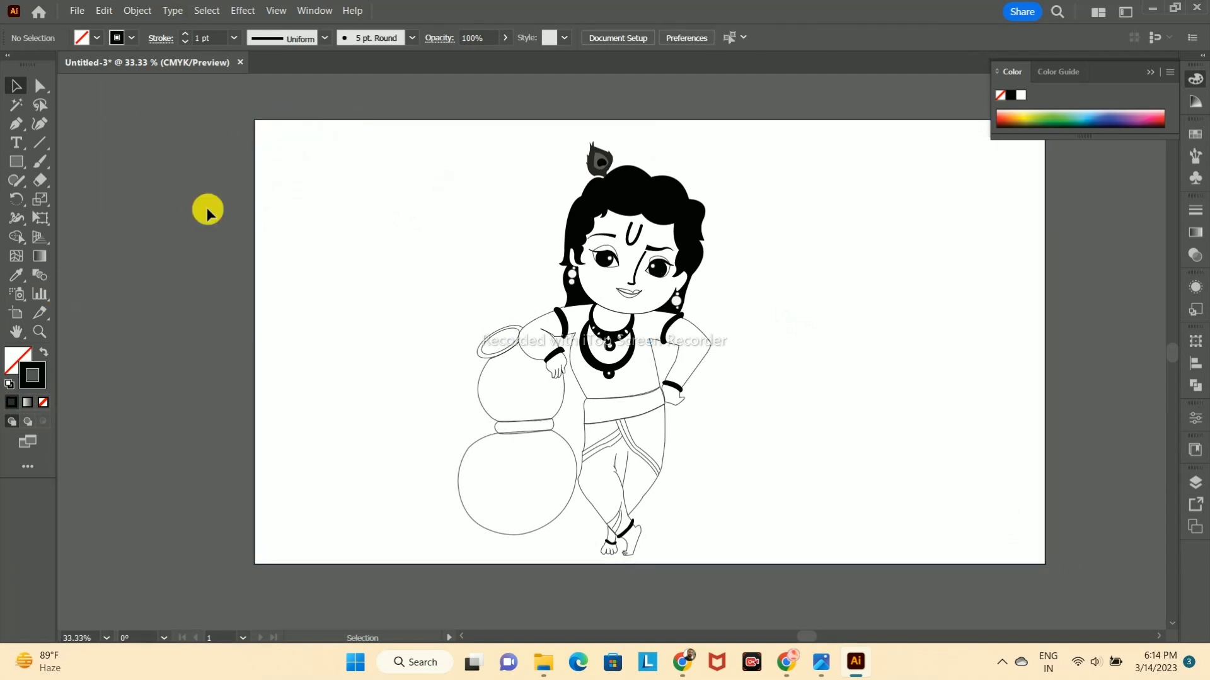
Step: Try to group the traced Krishna and pot outlines inside the rectangle
{"action": "left_click_drag", "start_coordinate": [404, 126], "coordinate": [848, 559]}
{"action": "left_click", "coordinate": [849, 540]}
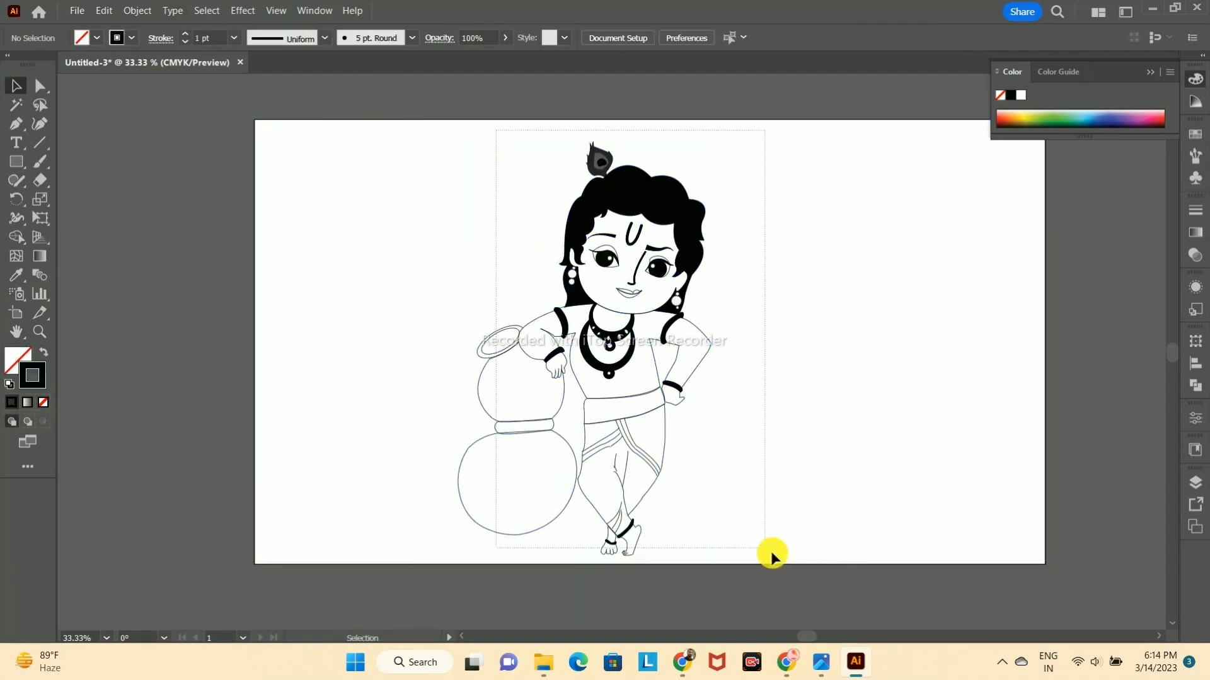
{"action": "left_click_drag", "start_coordinate": [685, 459], "coordinate": [830, 560]}
{"action": "right_click", "coordinate": [623, 278]}
{"action": "left_click", "coordinate": [661, 390]}
{"action": "left_click", "coordinate": [848, 274]}
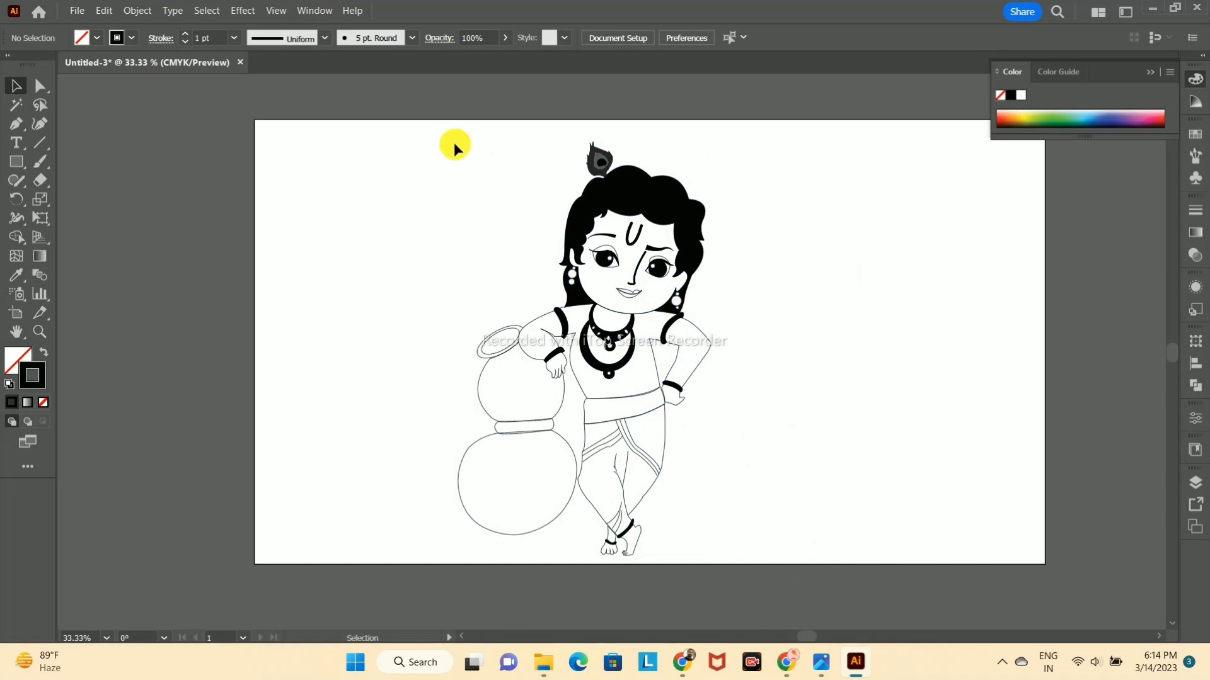
Step: Lock the artboard-sized rectangle around the drawing
{"action": "left_click", "coordinate": [1195, 482]}
{"action": "left_click", "coordinate": [878, 121]}
{"action": "left_click", "coordinate": [1150, 474]}
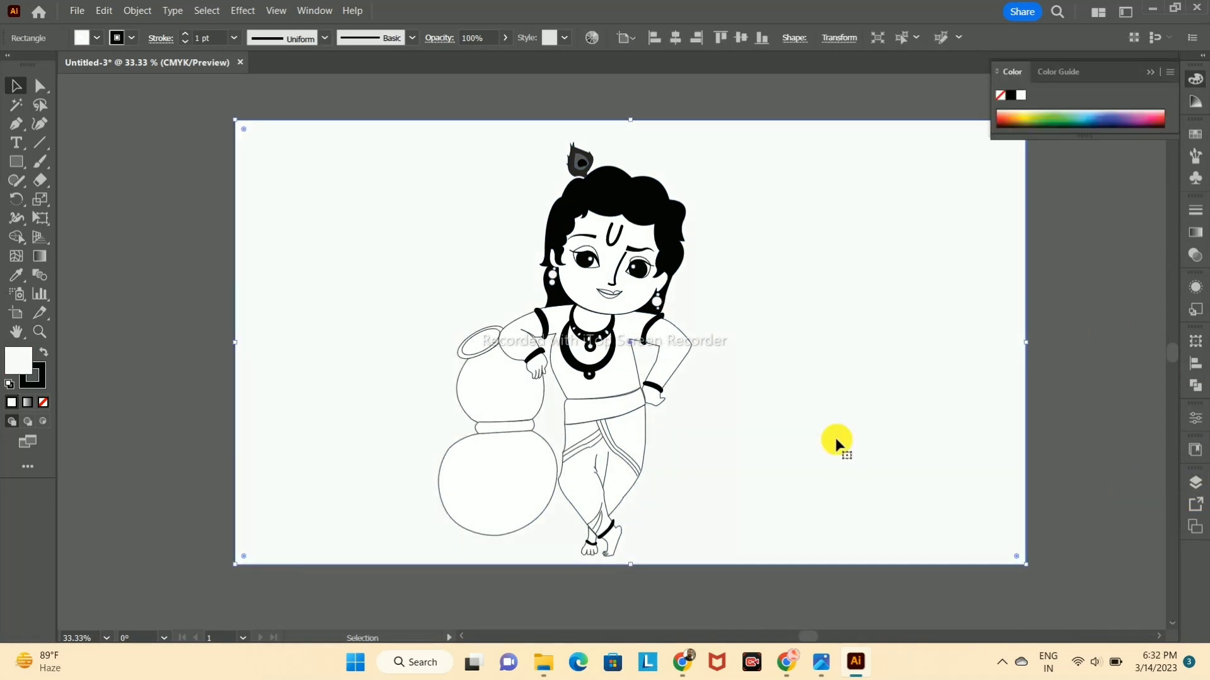
{"action": "key", "text": "ctrl+2"}
Step: Select all of Krishna and the pots and group them as one object
{"action": "left_click_drag", "start_coordinate": [434, 136], "coordinate": [755, 563]}
{"action": "right_click", "coordinate": [600, 352]}
{"action": "left_click", "coordinate": [640, 511]}
{"action": "left_click", "coordinate": [819, 311]}
Step: Choose a new fill colour in the Color Picker
{"action": "left_click", "coordinate": [1195, 483]}
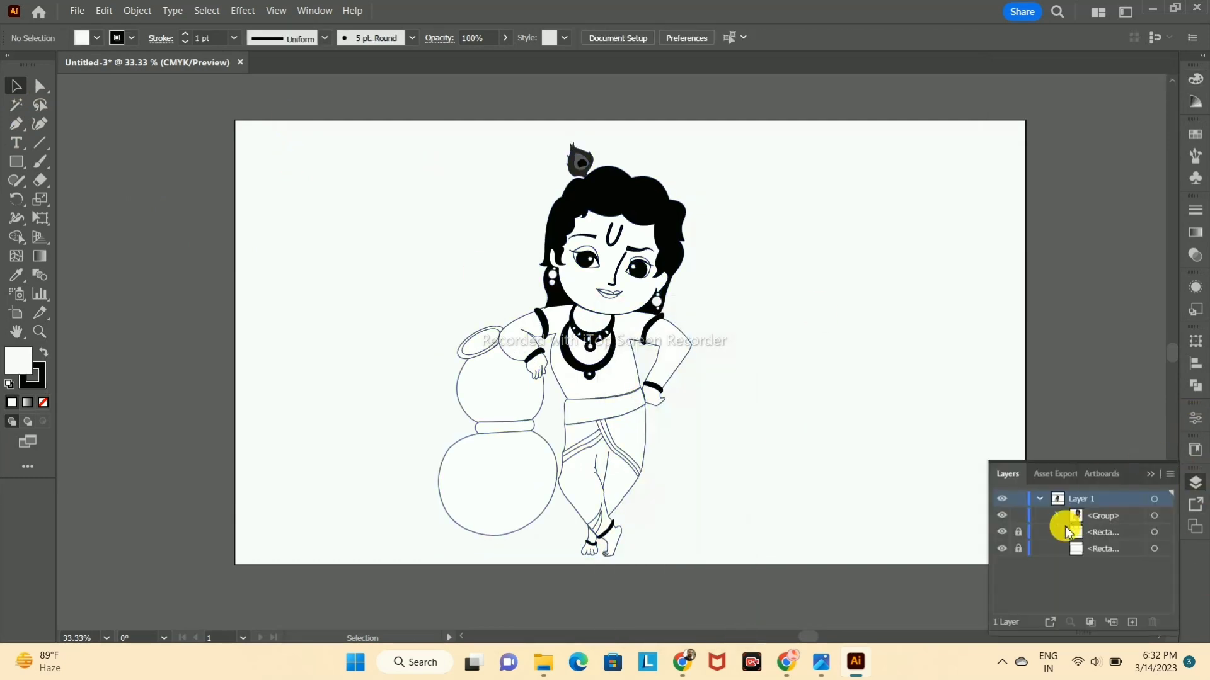
{"action": "left_click", "coordinate": [914, 434]}
{"action": "double_click", "coordinate": [19, 365]}
{"action": "left_click", "coordinate": [548, 237]}
{"action": "left_click", "coordinate": [749, 229]}
{"action": "left_click_drag", "start_coordinate": [595, 246], "coordinate": [630, 236]}
{"action": "left_click", "coordinate": [1065, 256]}
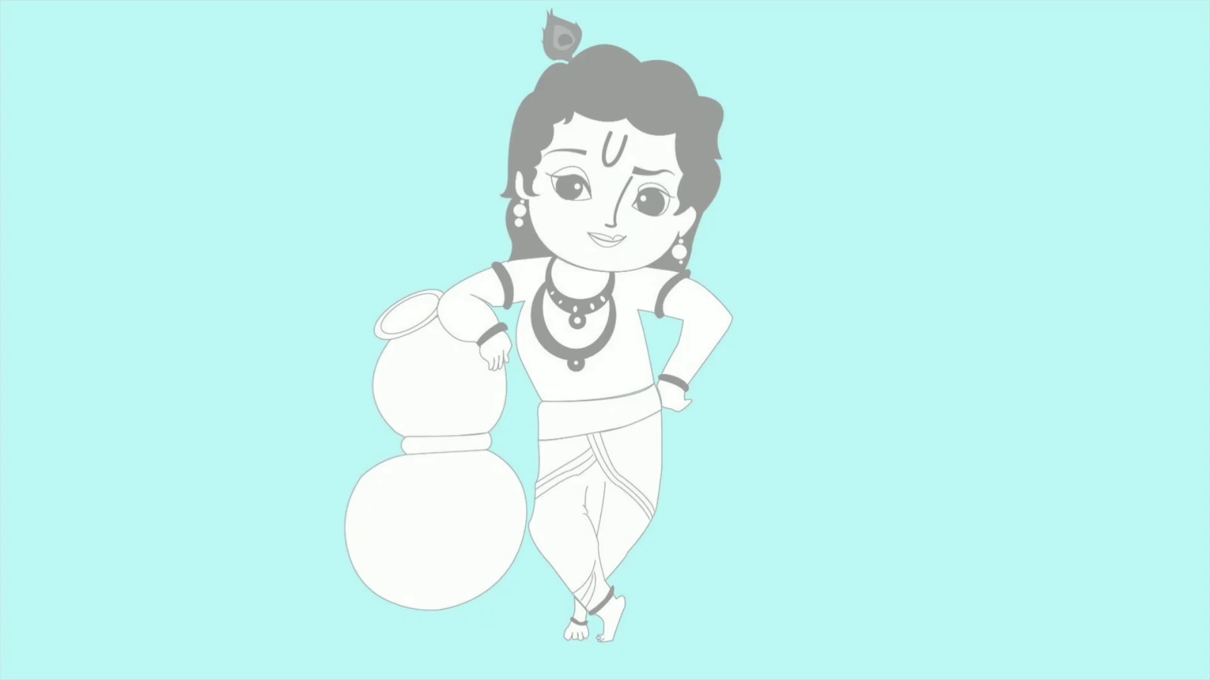